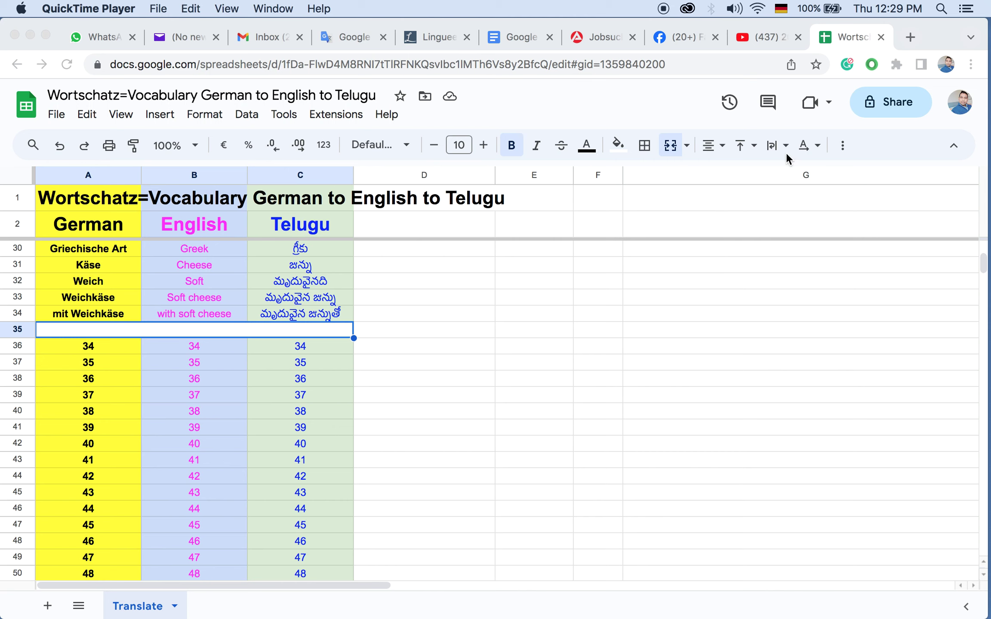
# Step: Check today's date in the notification panel and look over the end of the list at row 34
pyautogui.click(966, 10)
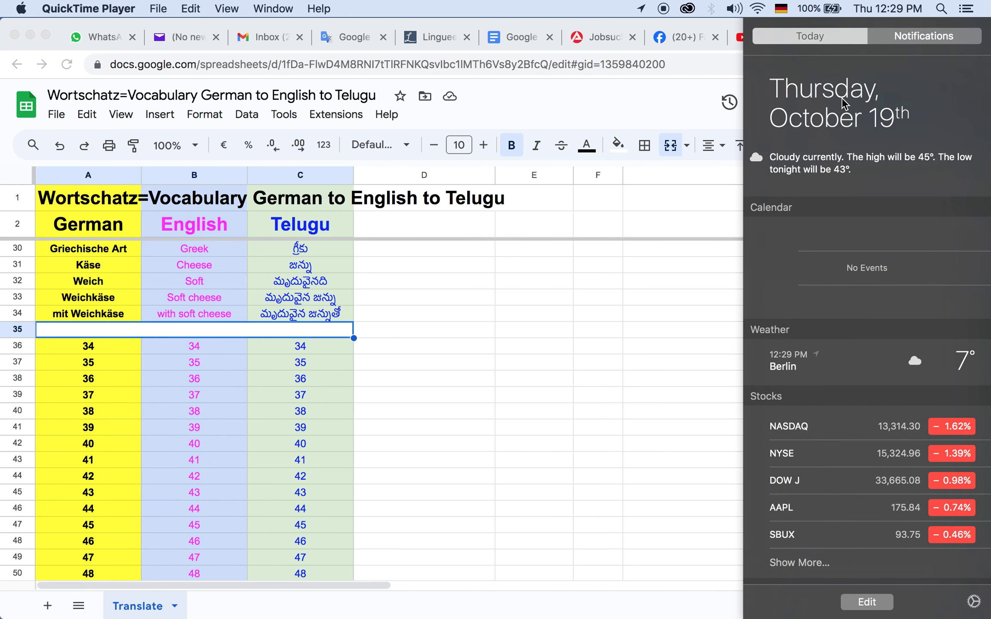
pyautogui.click(108, 339)
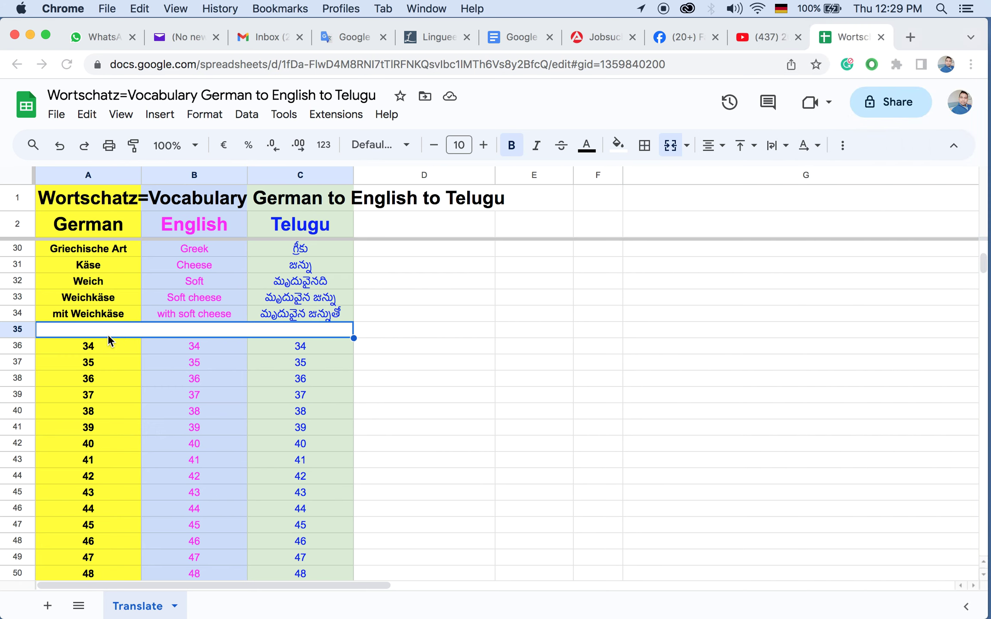
pyautogui.doubleClick(109, 332)
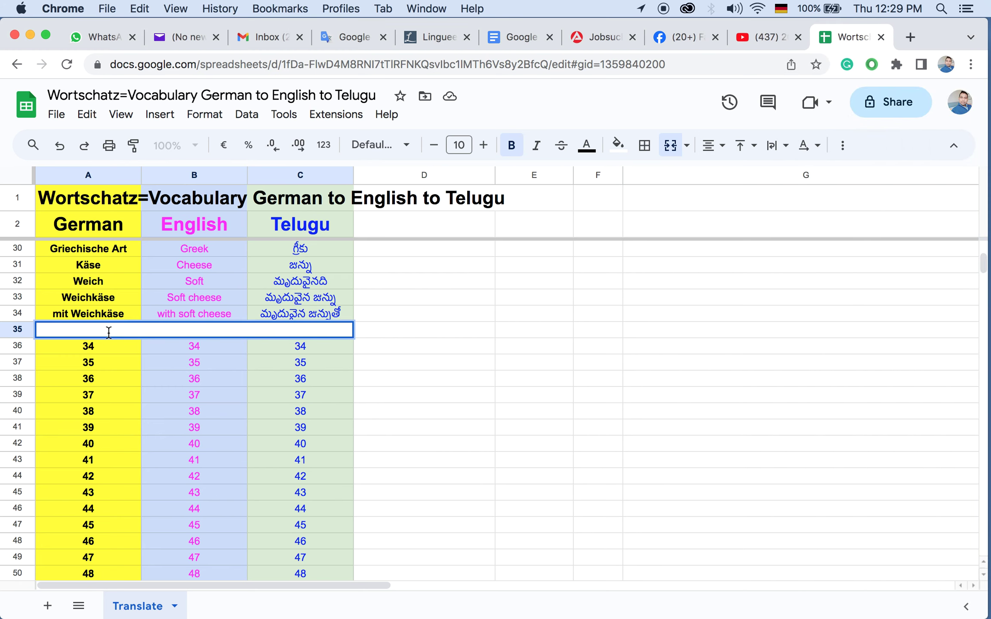
pyautogui.click(626, 481)
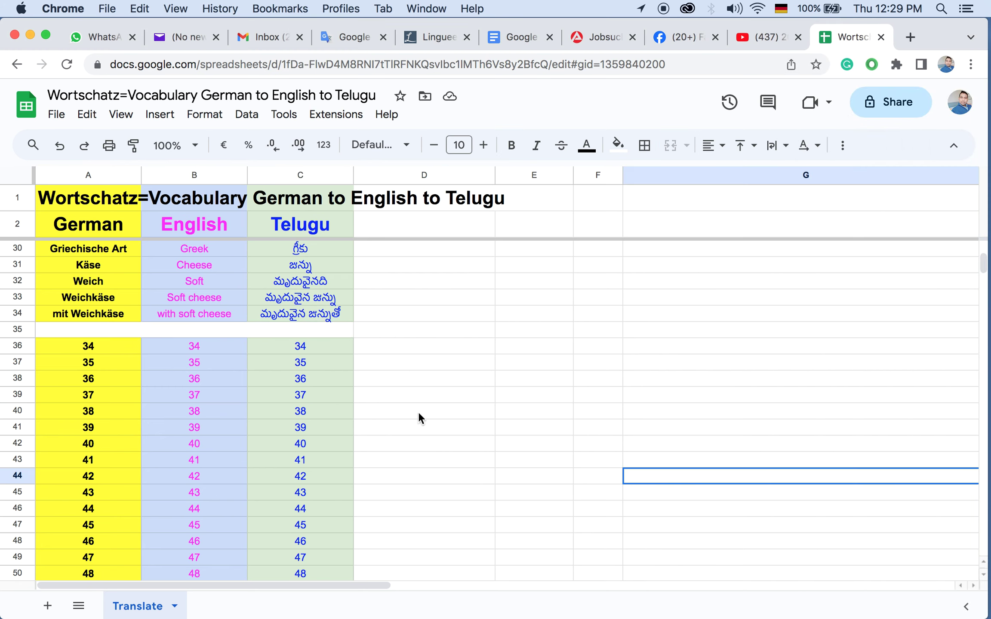
pyautogui.scroll(3, 208, 371)
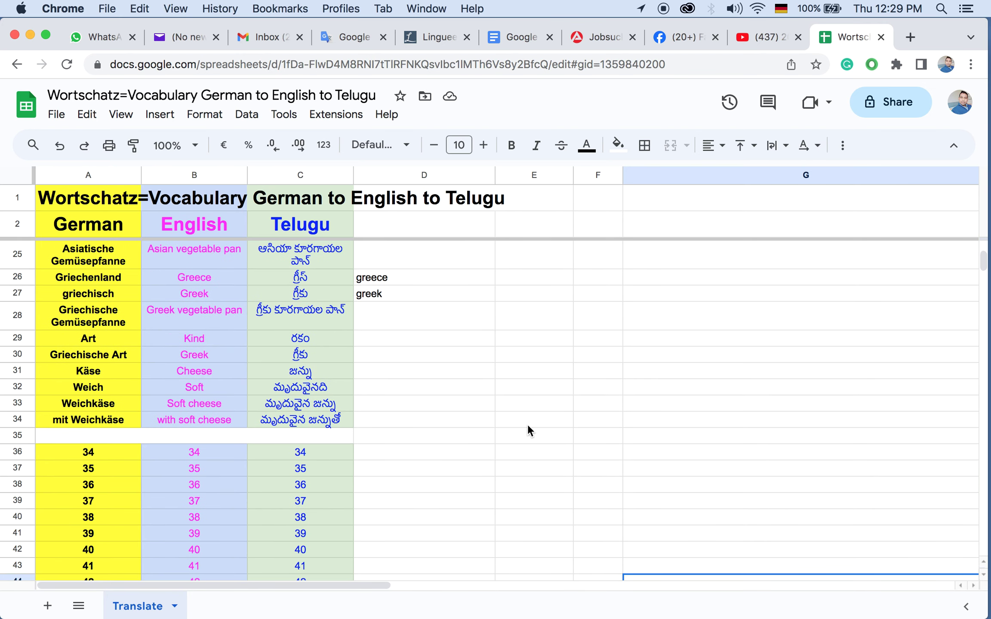
pyautogui.click(528, 424)
pyautogui.scroll(-1, 356, 489)
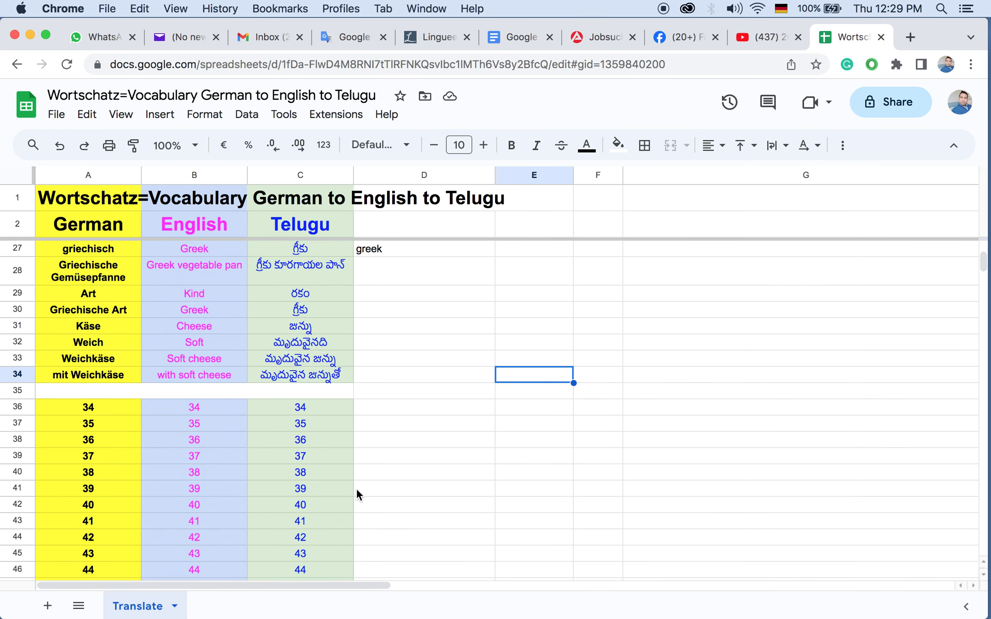
pyautogui.scroll(4, 356, 488)
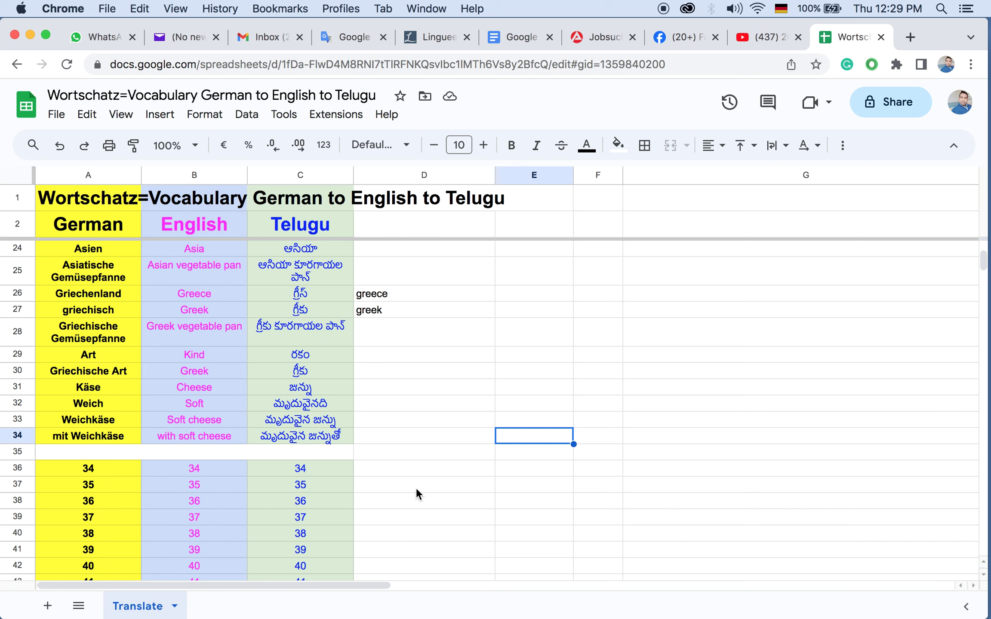
# Step: Zoom the page in twice, back out one step, and start editing merged cell A35:C35
pyautogui.press('super+equal')
pyautogui.press('super+equal')
pyautogui.press('super+equal')
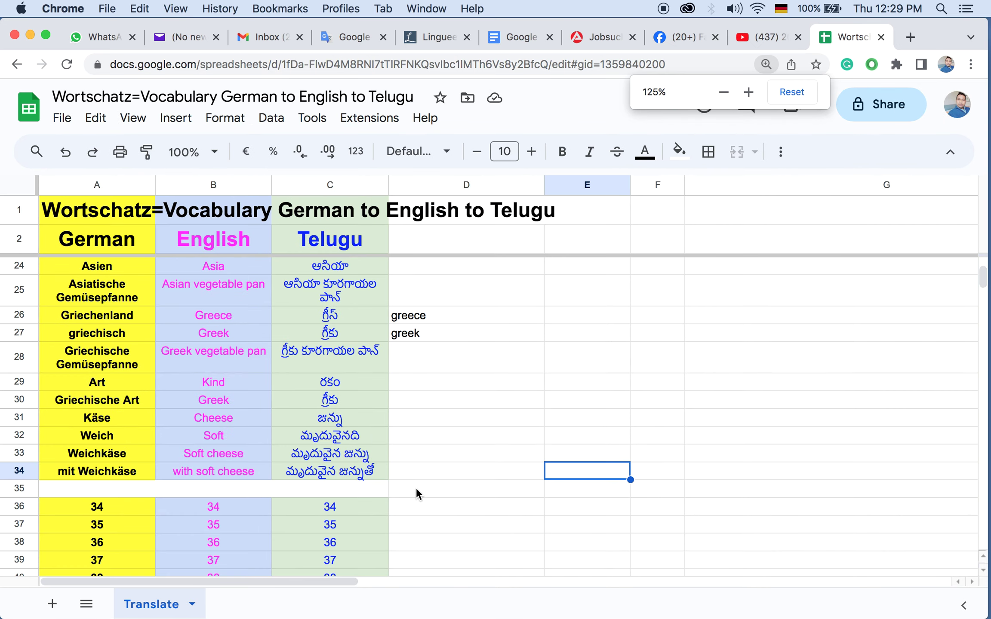
pyautogui.press('super+equal')
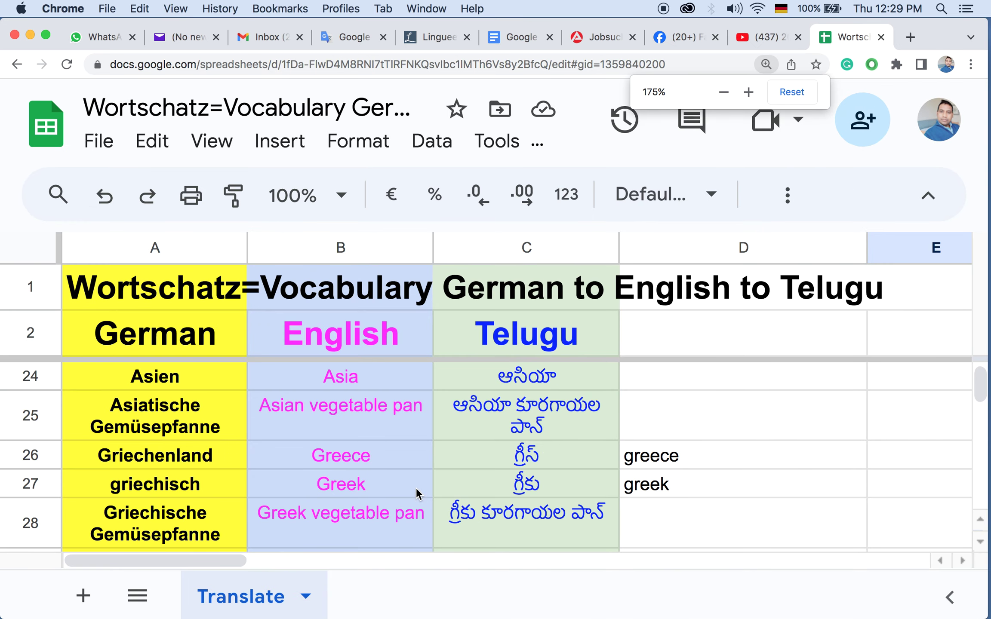
pyautogui.scroll(-8, 295, 377)
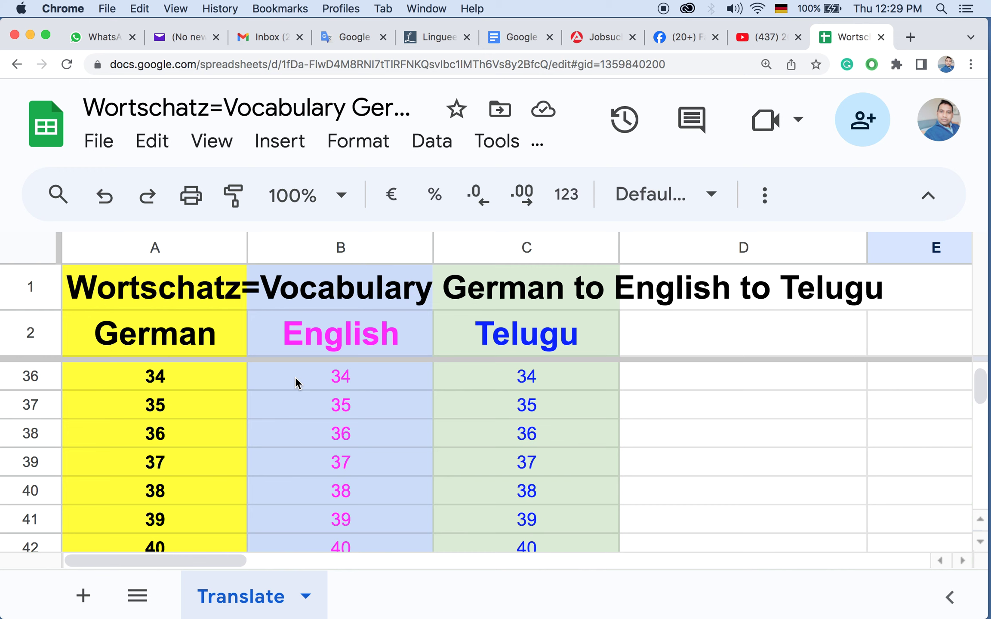
pyautogui.scroll(7, 295, 377)
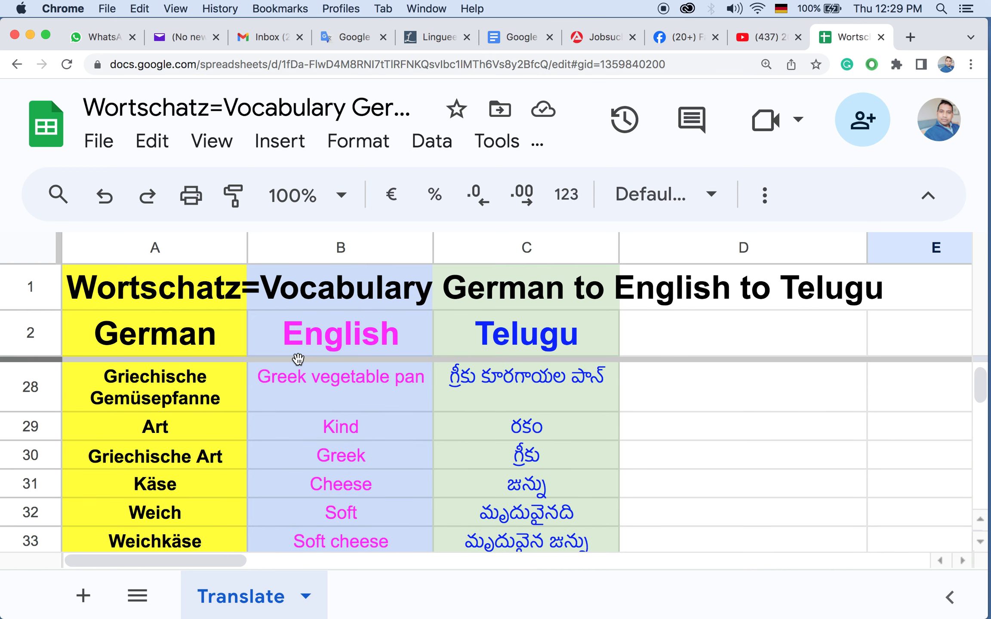
pyautogui.scroll(-2, 297, 359)
pyautogui.press('super+minus')
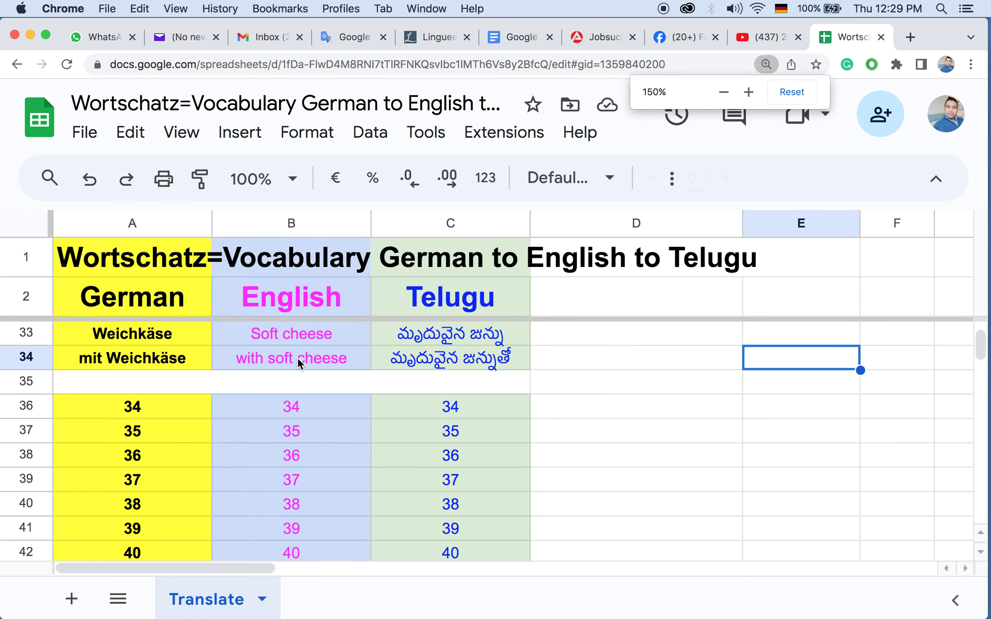
pyautogui.doubleClick(130, 374)
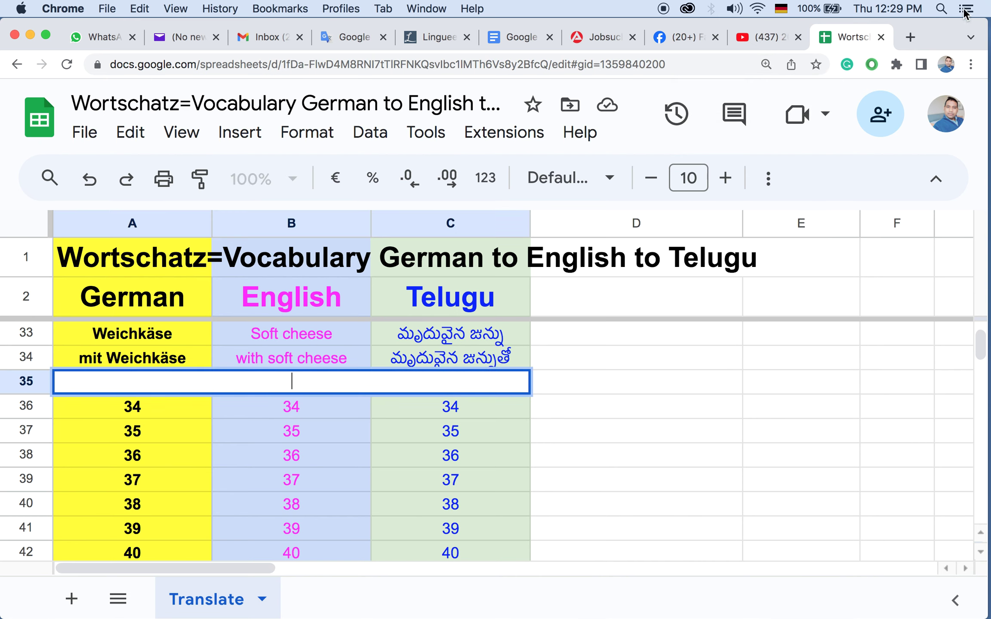
# Step: Enter the German date '19. Okt 2023, Do' into merged cell A35
pyautogui.click(980, 9)
pyautogui.click(726, 127)
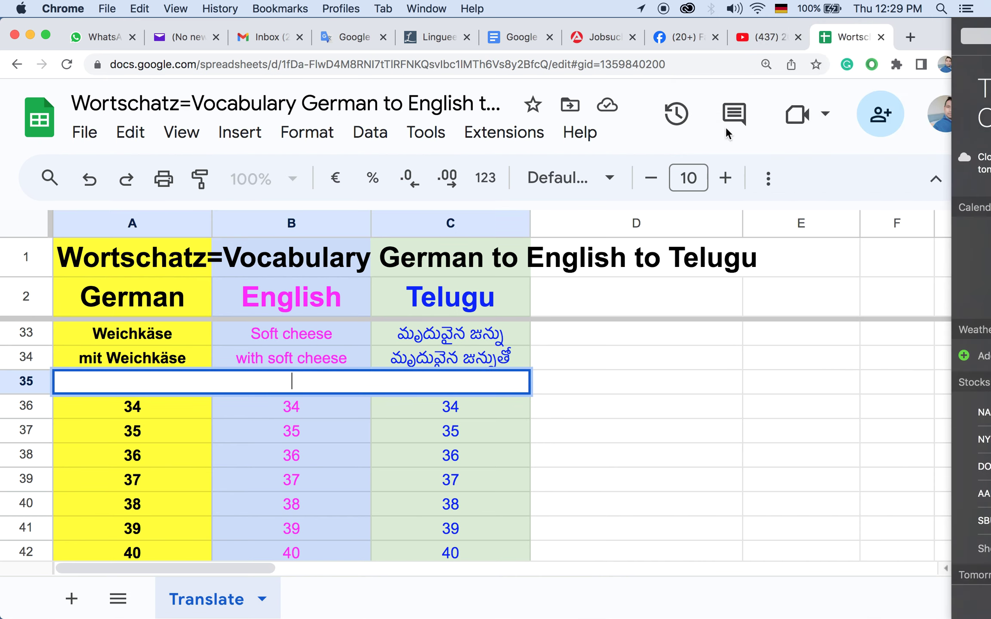
pyautogui.write('19.')
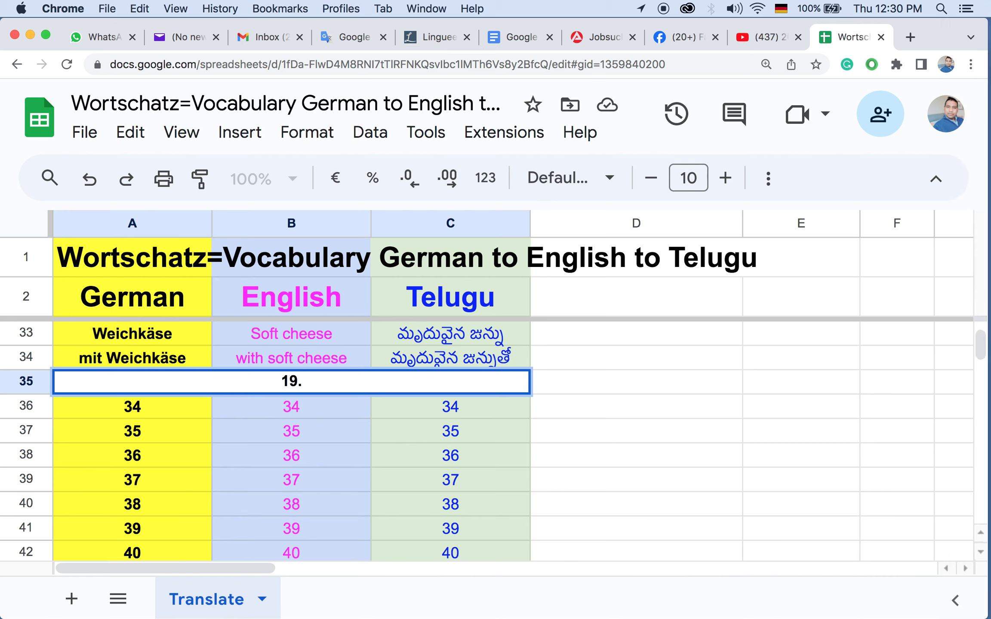
pyautogui.write(' Okt 2023')
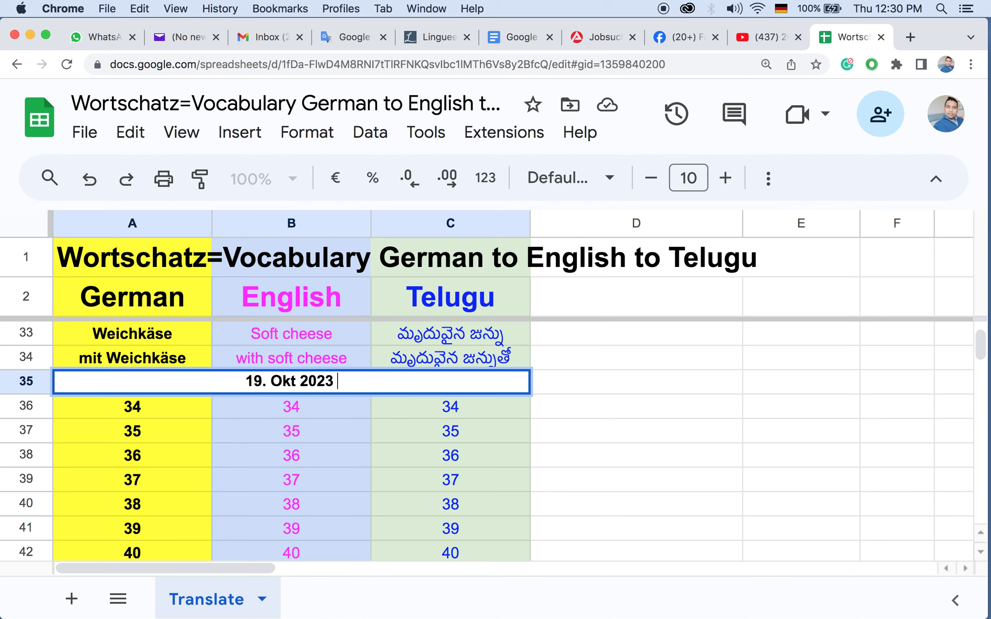
pyautogui.write(', ')
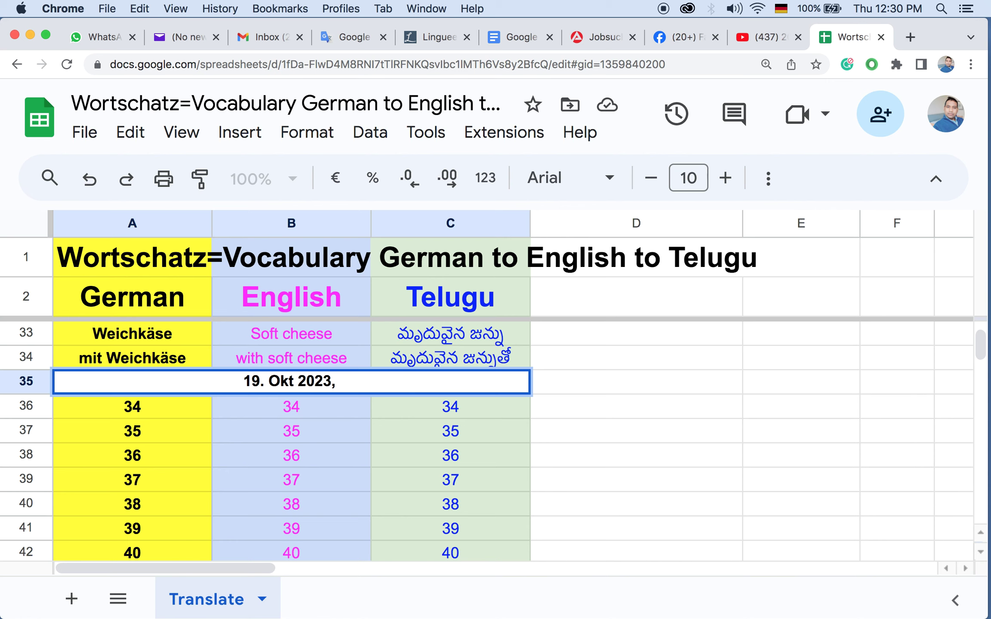
pyautogui.write('Do')
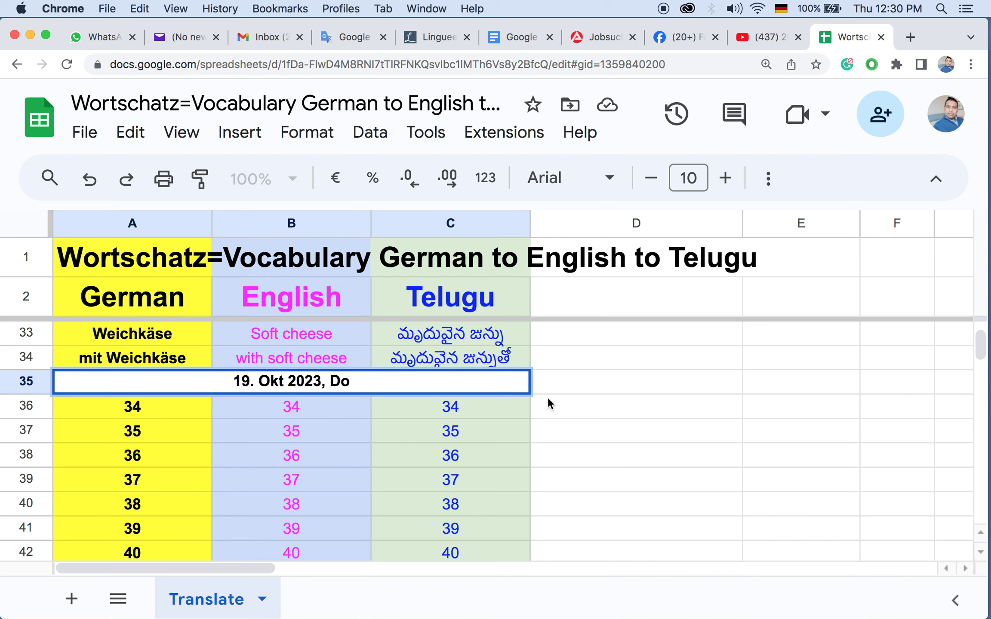
pyautogui.click(590, 384)
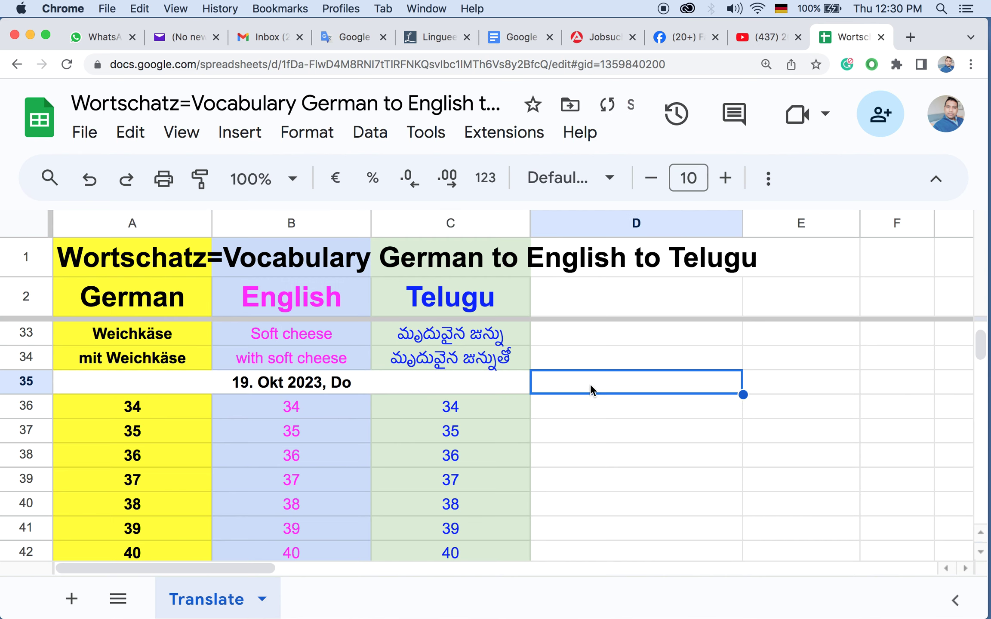
# Step: Fill D35 with the English date '19. Oct 2023 Thu'
pyautogui.write('T')
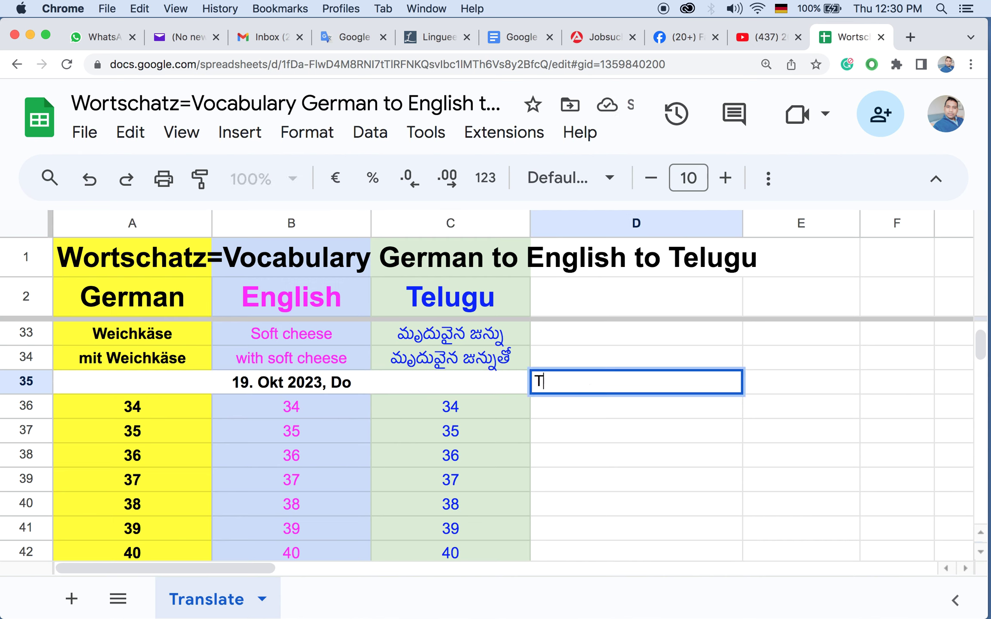
pyautogui.write('hu')
pyautogui.click(536, 381)
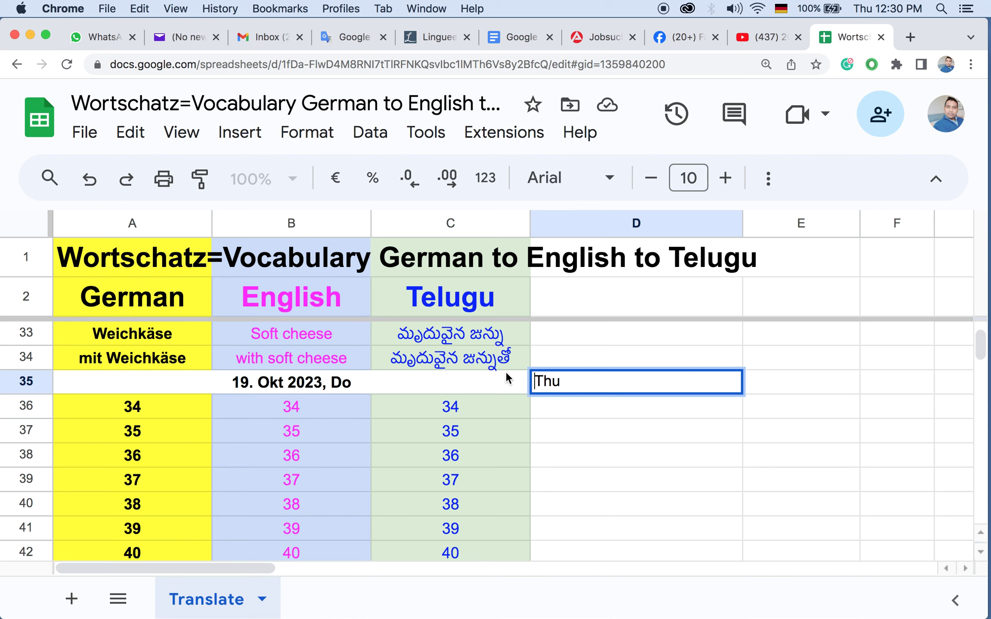
pyautogui.write('19. Oct ')
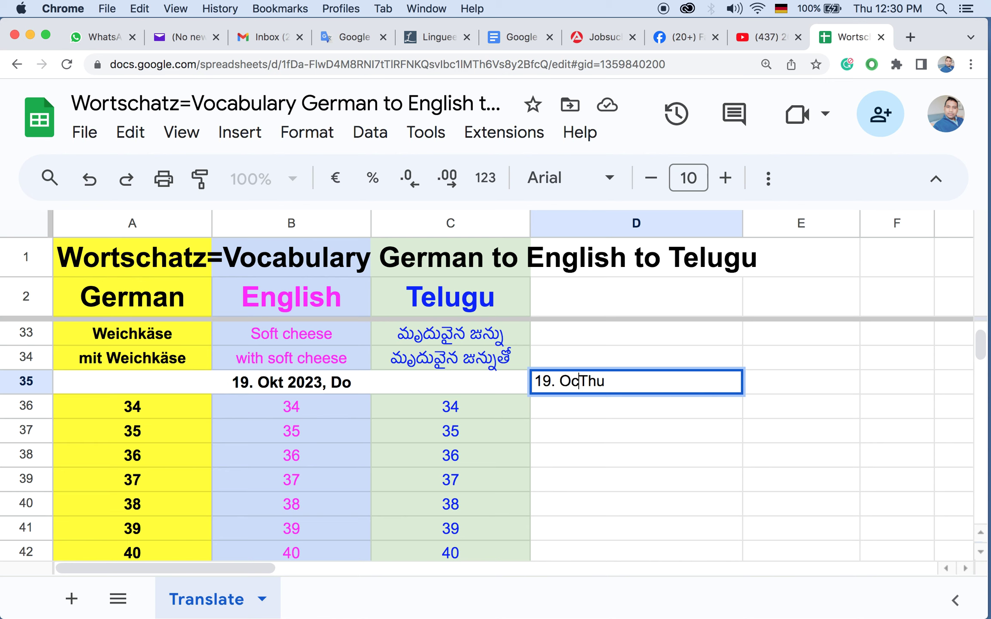
pyautogui.write('2023')
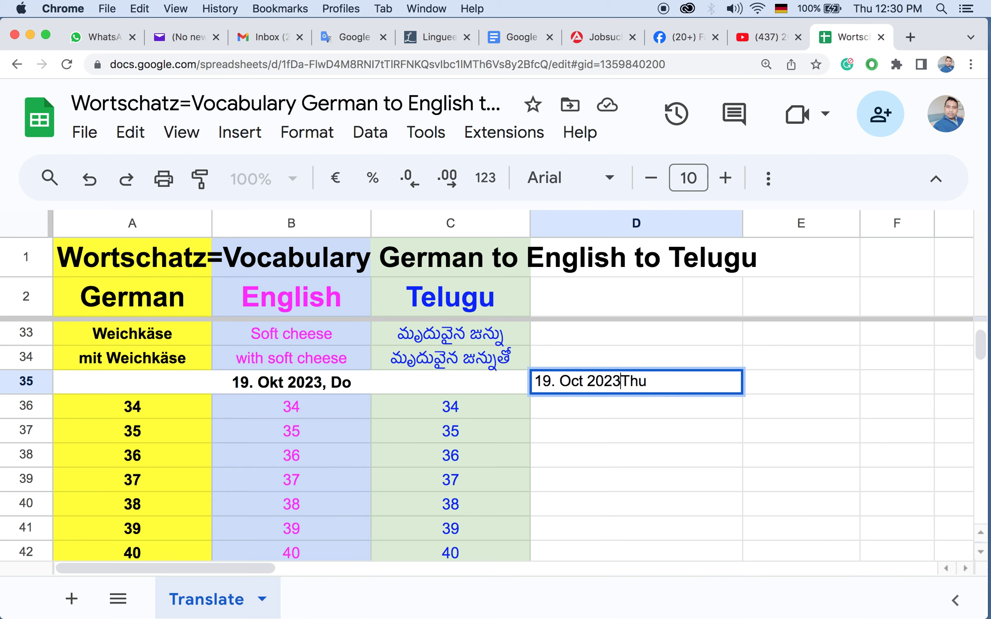
pyautogui.click(605, 438)
pyautogui.click(149, 408)
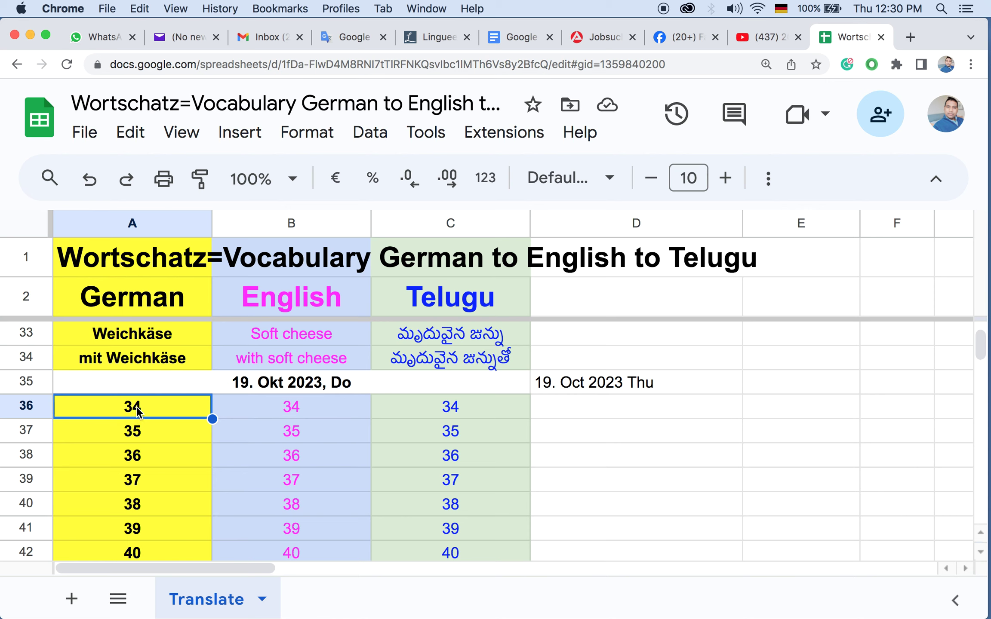
# Step: Add 'mit' in A36 and 'schnitt' in A37, rejecting the Weichkäse autocomplete
pyautogui.write('mit')
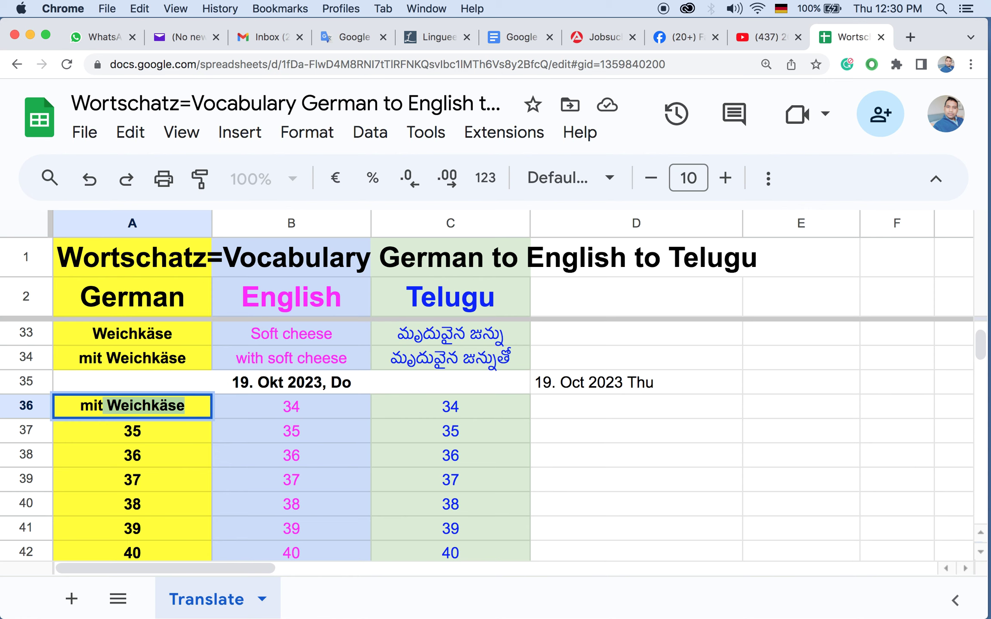
pyautogui.press('BackSpace')
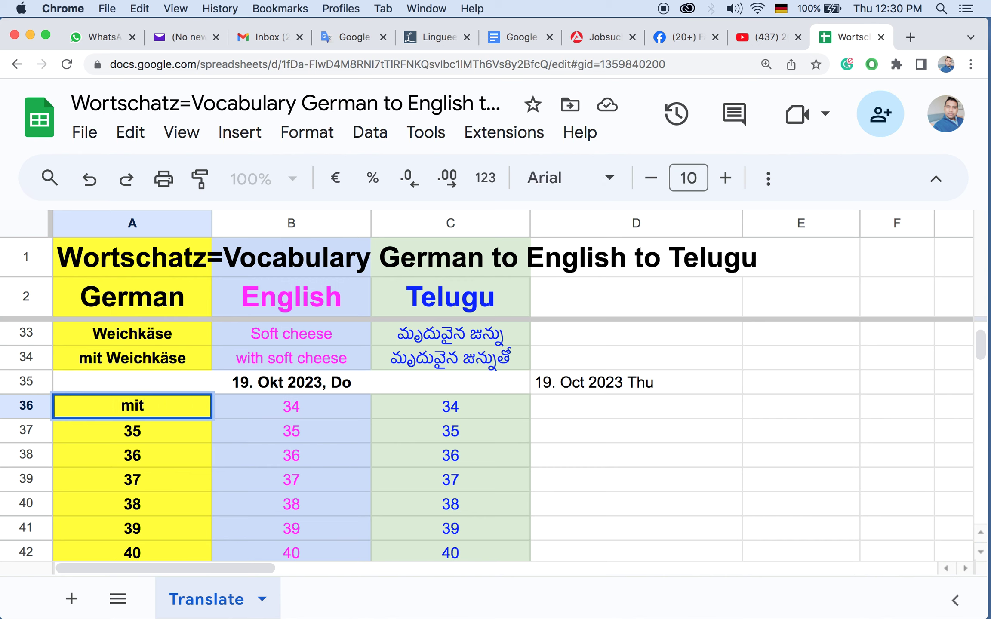
pyautogui.press('Return')
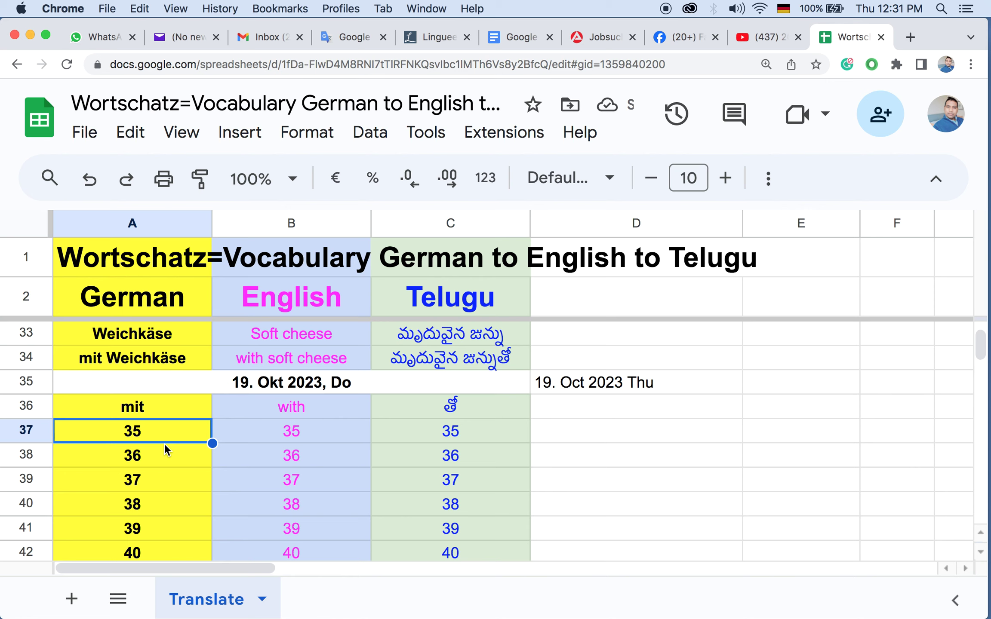
pyautogui.write('sch')
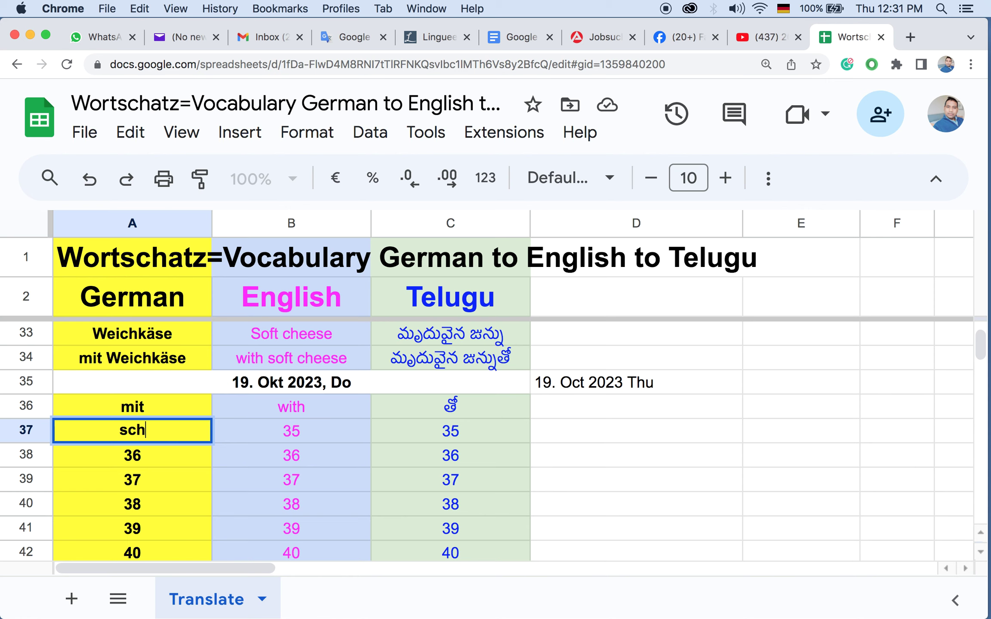
pyautogui.write('nitt')
pyautogui.click(153, 459)
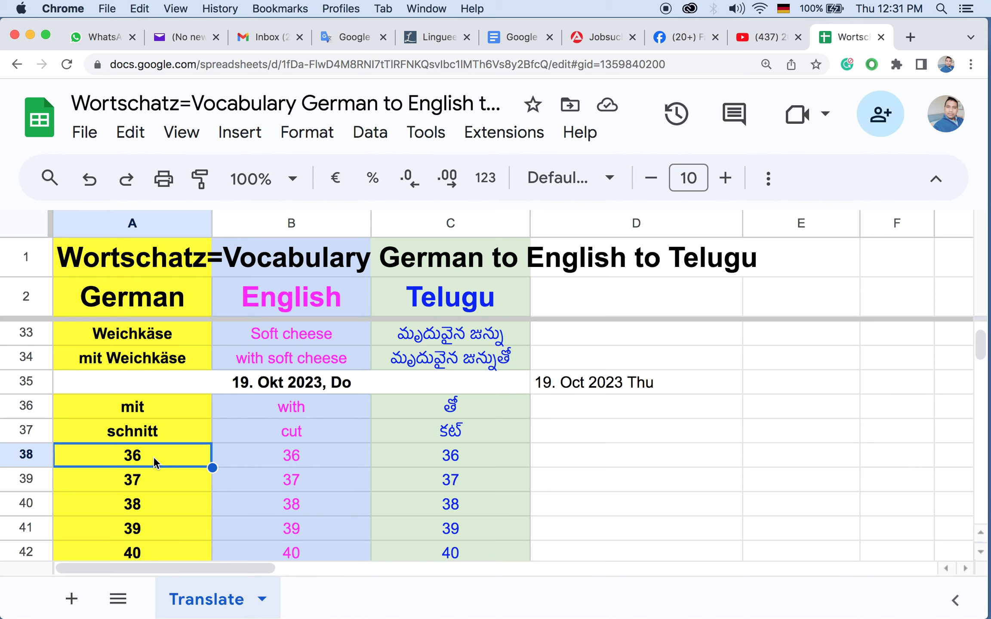
# Step: Enter 'Fest' in A38 and 'Käse' in A39, checking the Firmly and Telugu translations
pyautogui.write('F')
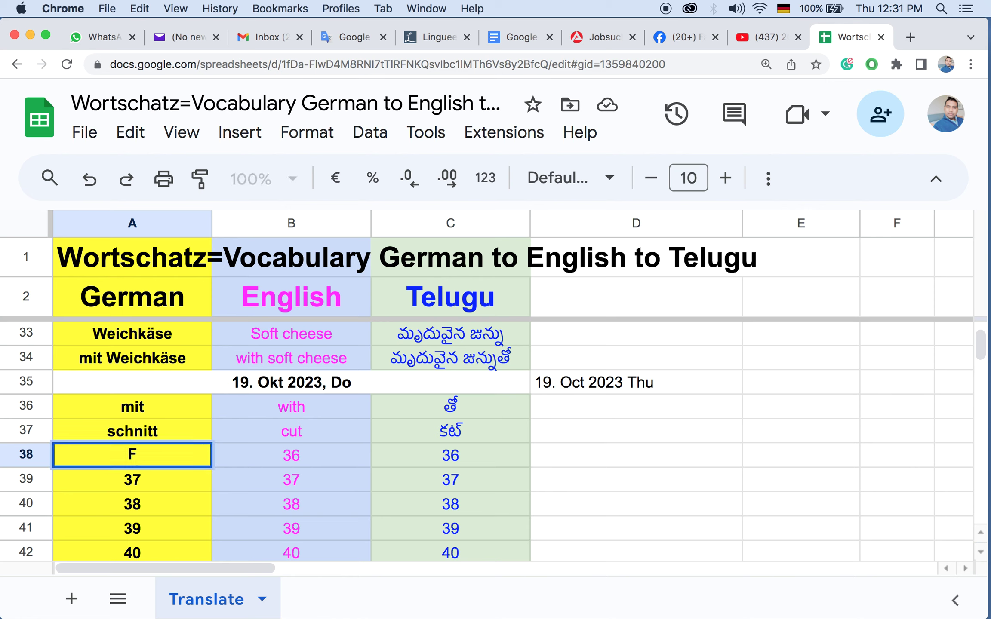
pyautogui.write('est')
pyautogui.click(148, 479)
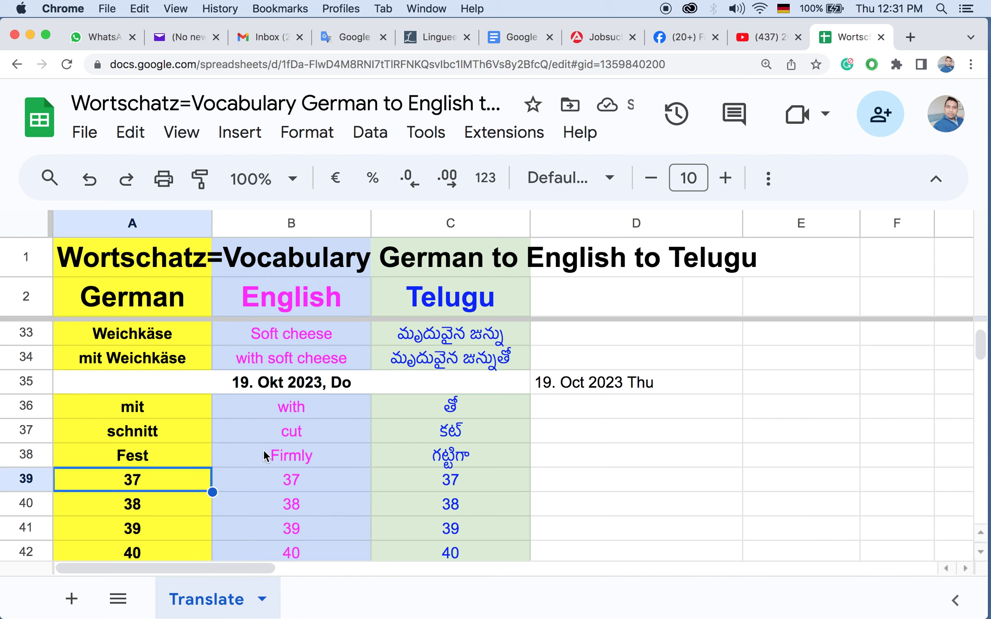
pyautogui.click(157, 457)
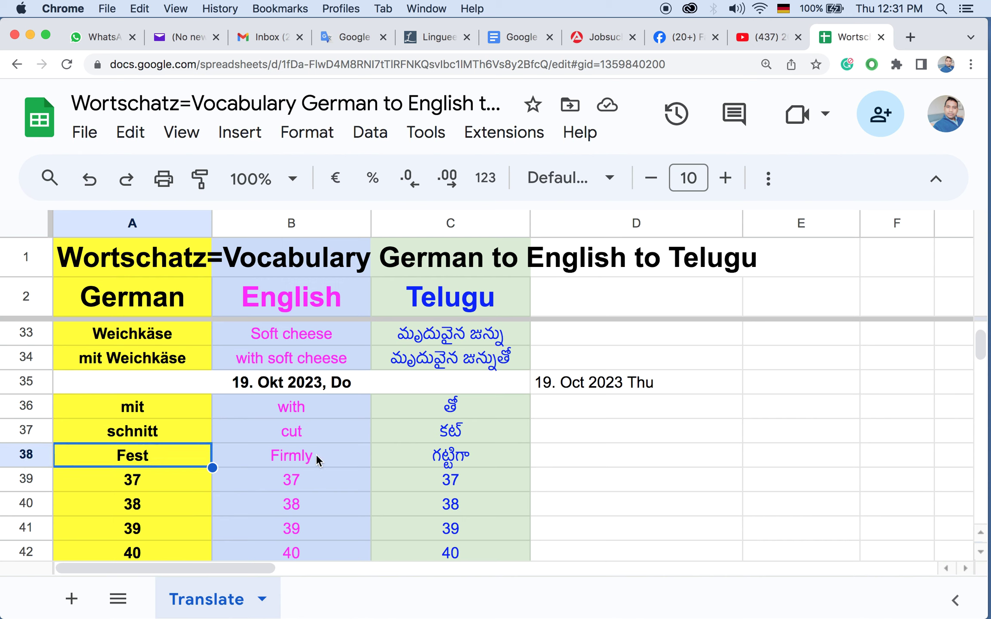
pyautogui.click(467, 458)
pyautogui.click(283, 452)
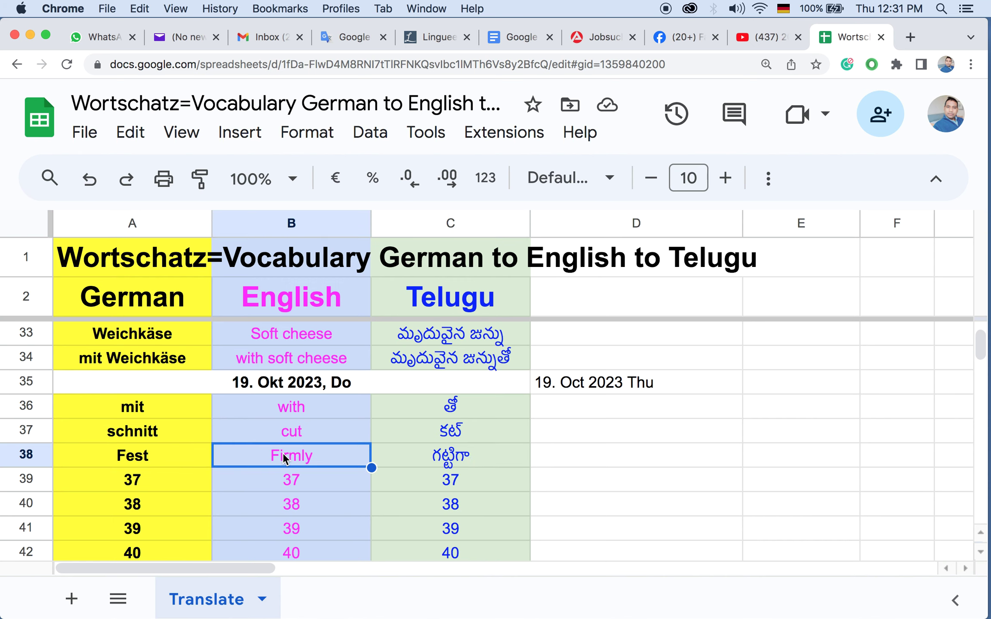
pyautogui.click(449, 457)
pyautogui.click(129, 457)
pyautogui.click(134, 482)
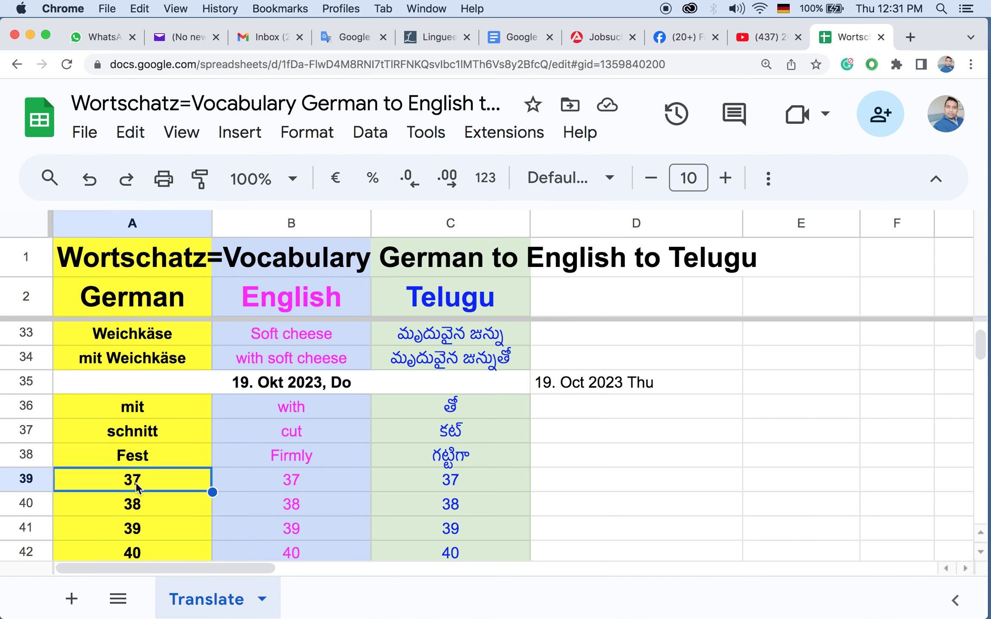
pyautogui.write('K')
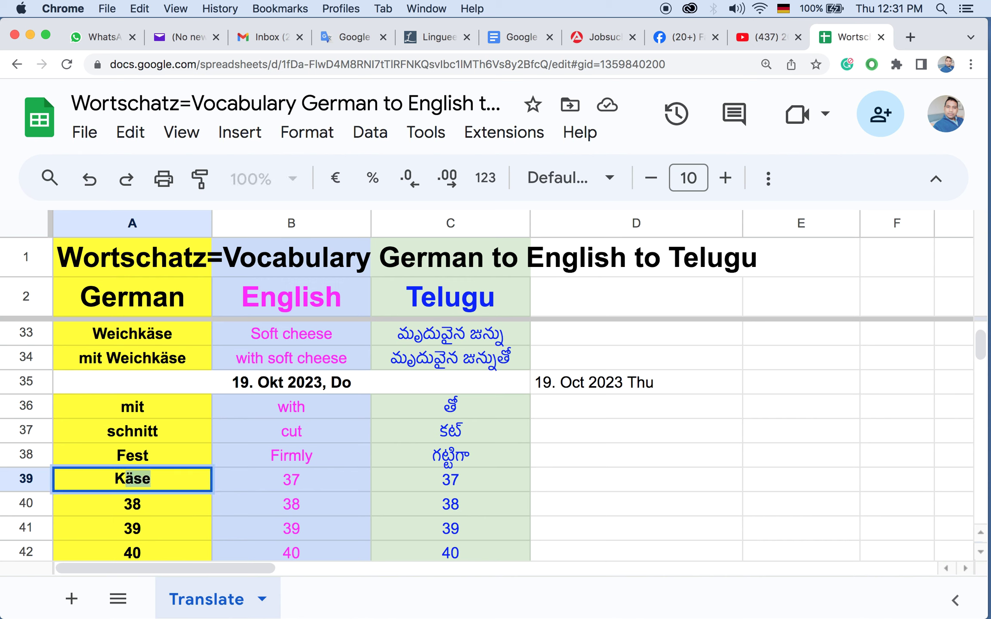
pyautogui.write('äse')
pyautogui.press('Return')
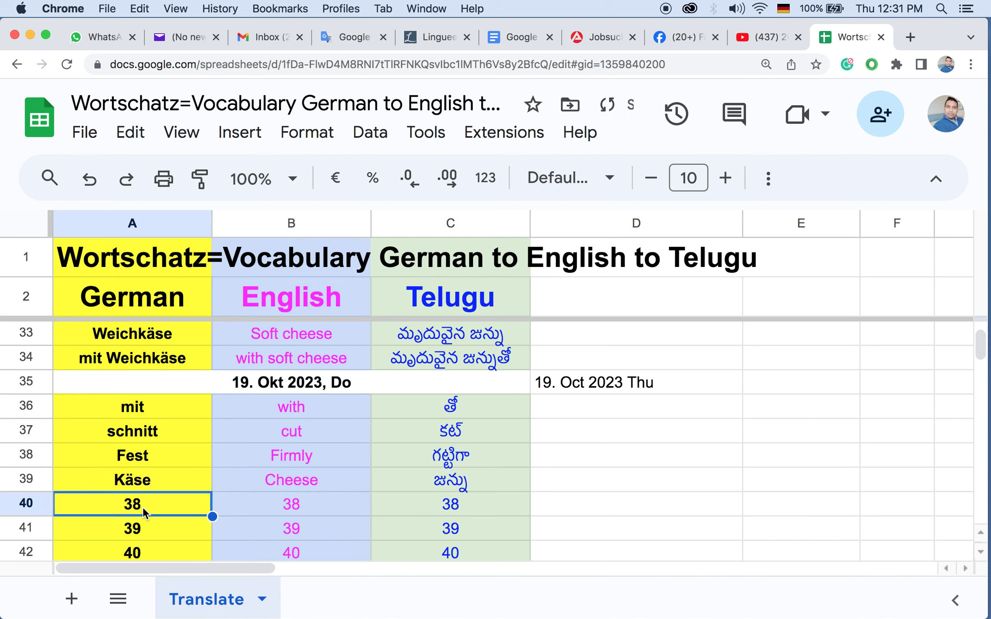
# Step: Review the English and Telugu translations for Käse (Cheese) and Fest (Firmly)
pyautogui.click(482, 482)
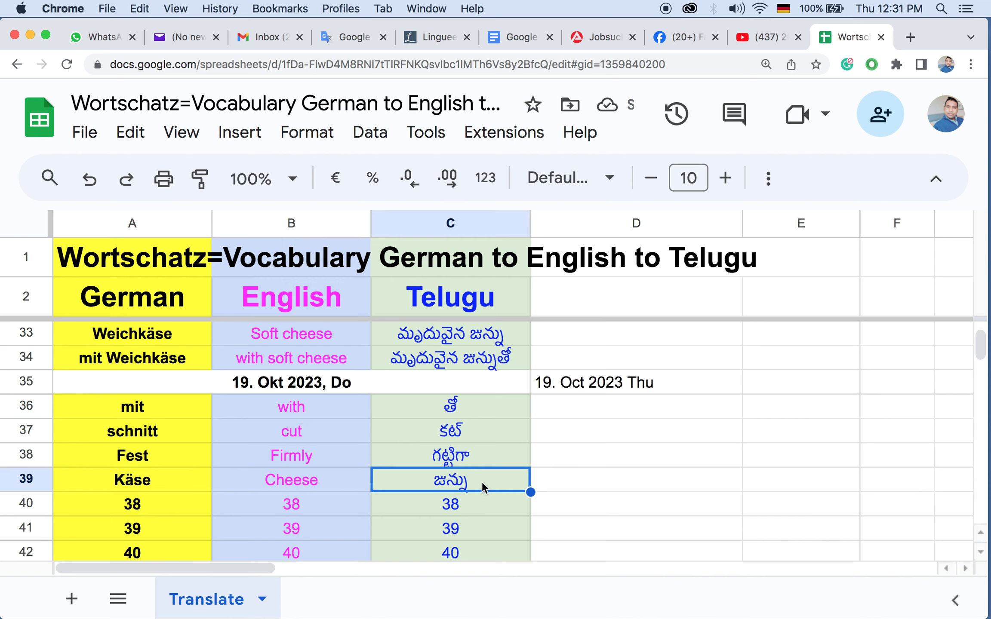
pyautogui.click(273, 485)
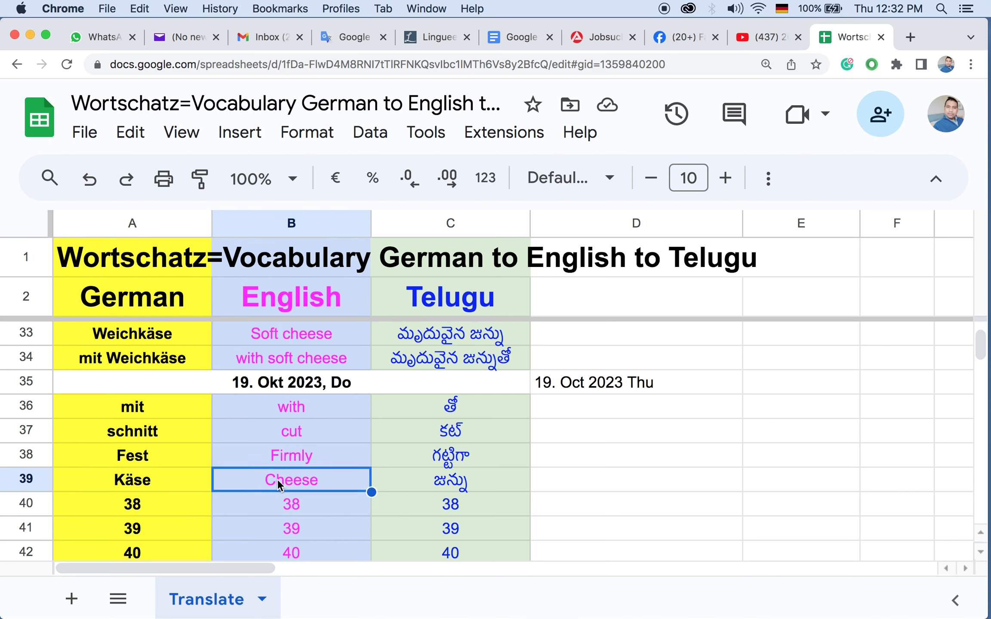
pyautogui.click(445, 480)
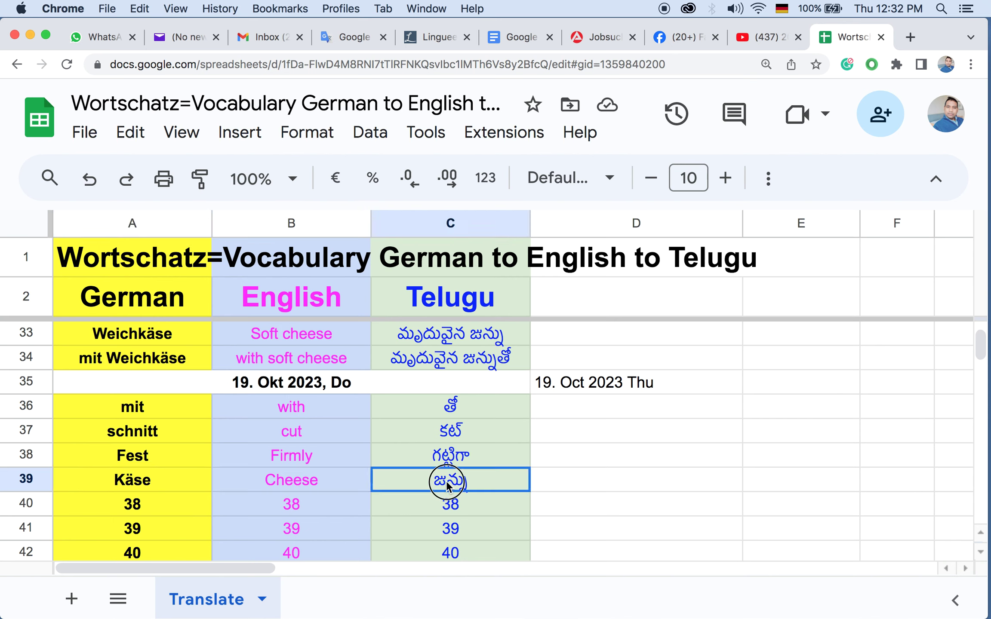
pyautogui.click(115, 457)
pyautogui.click(308, 456)
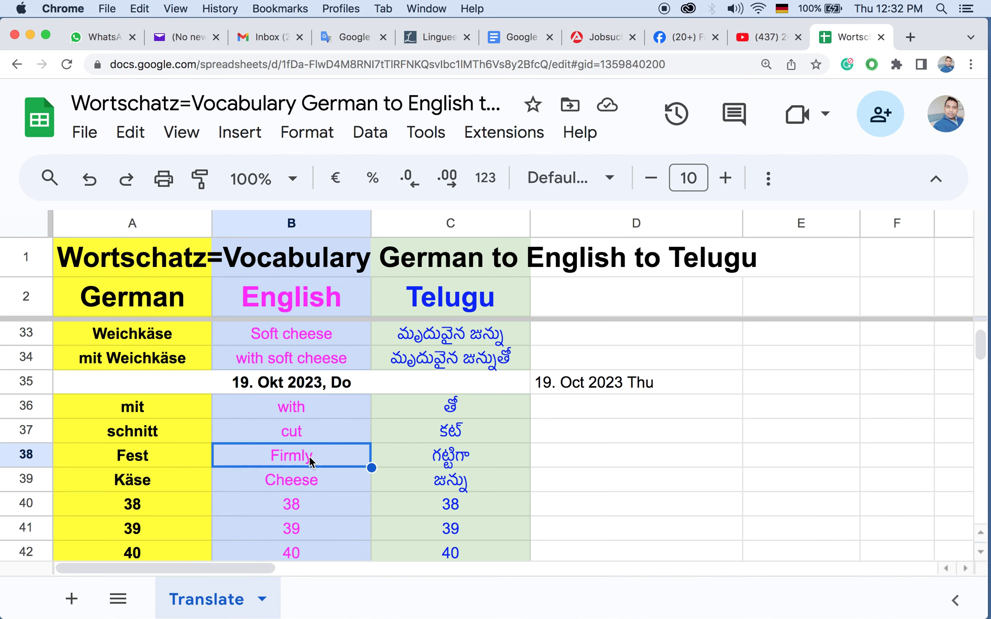
pyautogui.click(433, 455)
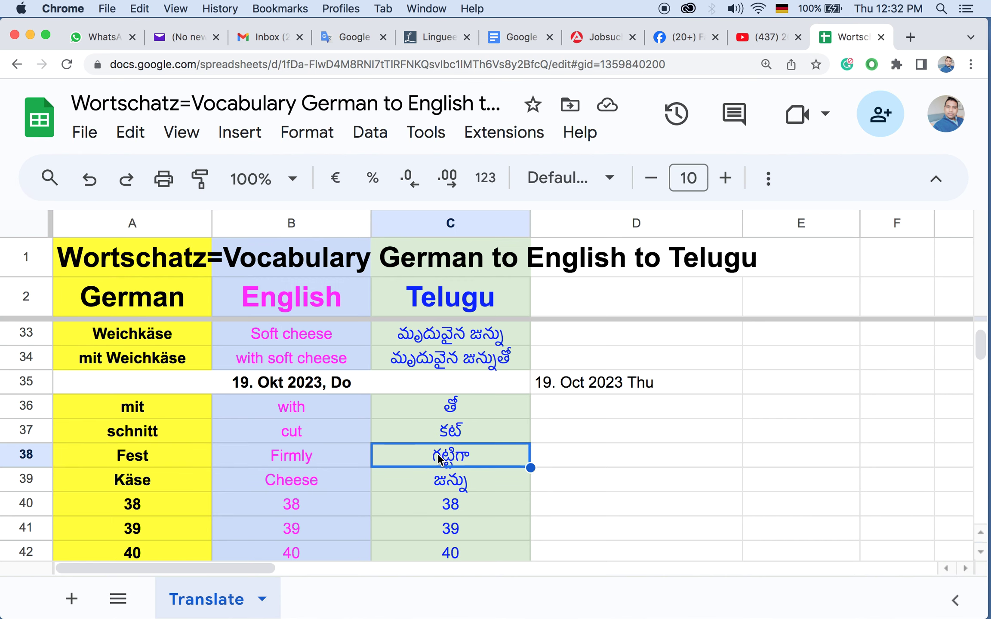
# Step: Write the note 'eg: solid' in D38, replacing the initially typed 'fest'
pyautogui.click(612, 464)
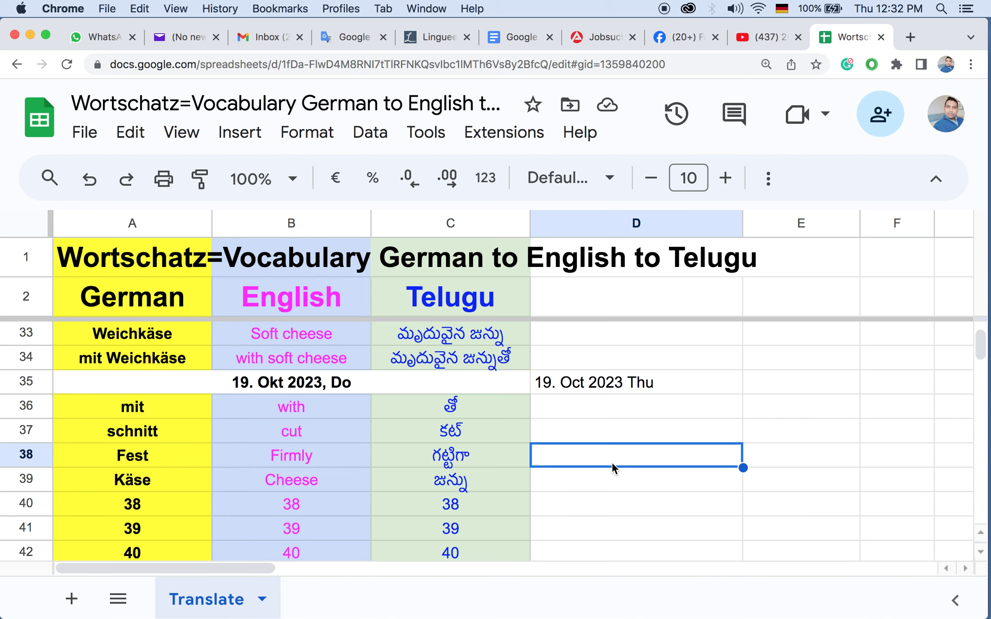
pyautogui.write('eg')
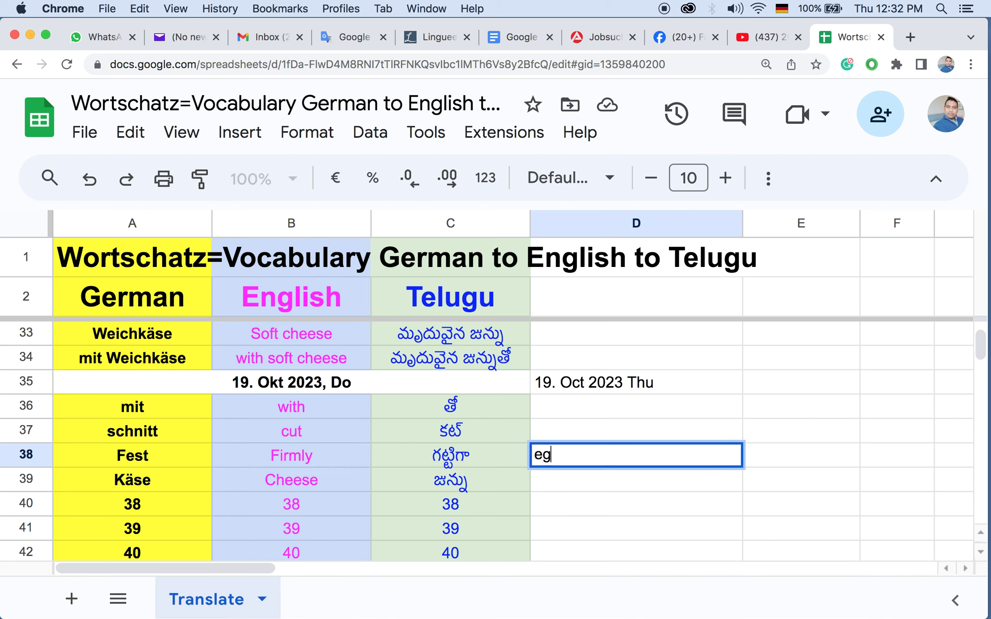
pyautogui.write(':')
pyautogui.write('fest')
pyautogui.doubleClick(576, 454)
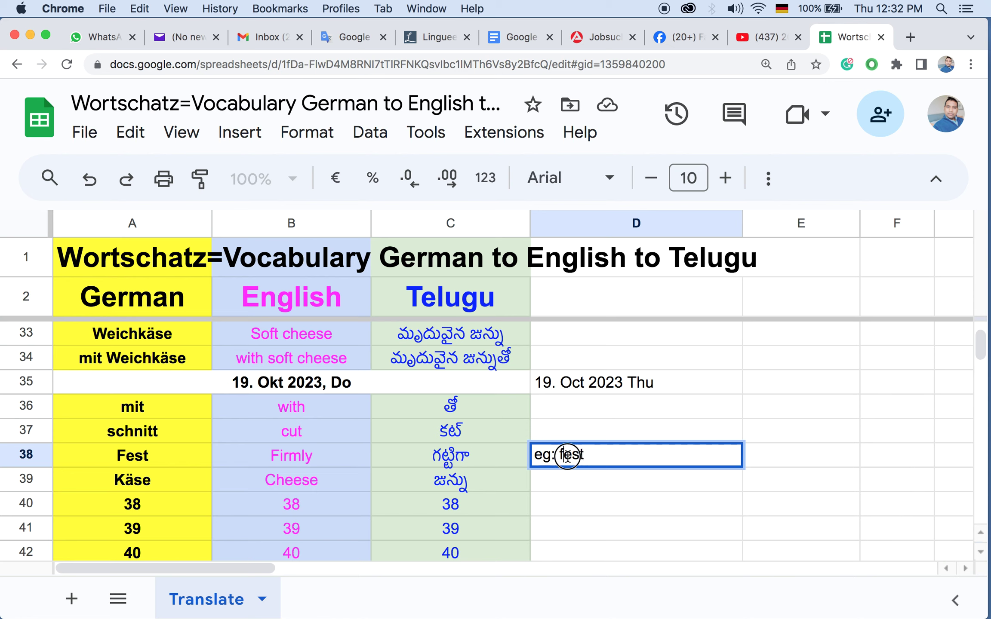
pyautogui.write('solid')
pyautogui.click(579, 499)
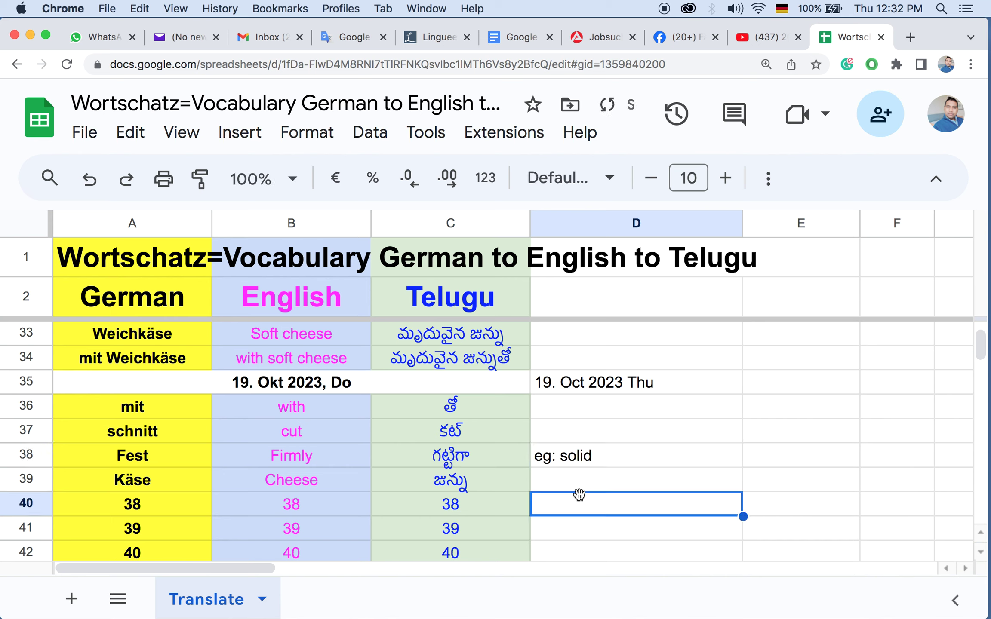
# Step: Enter 'Mozarella' in A40 so its English and Telugu translations appear
pyautogui.click(138, 476)
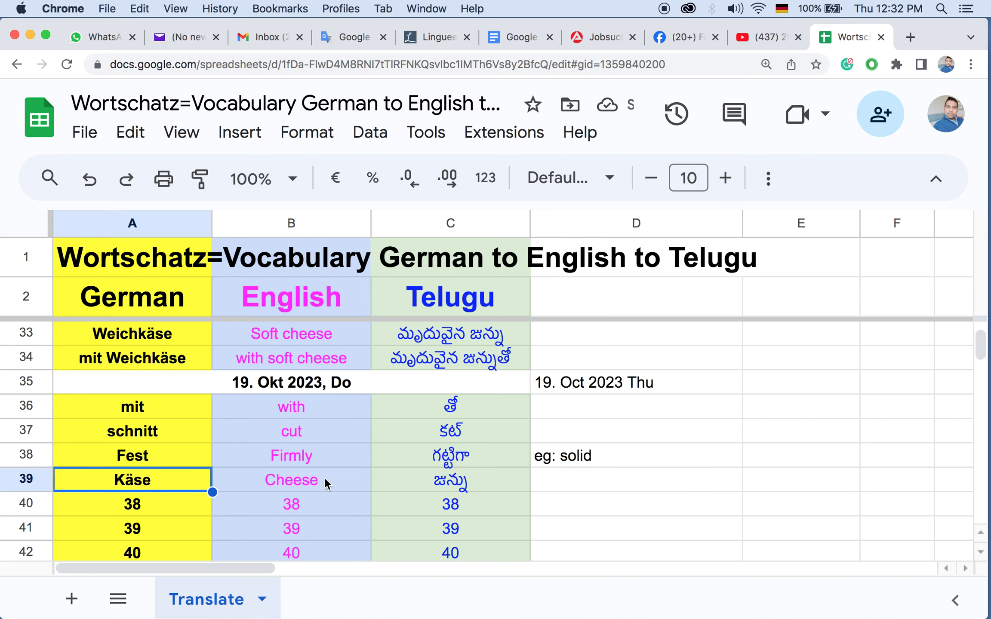
pyautogui.click(324, 477)
pyautogui.click(485, 478)
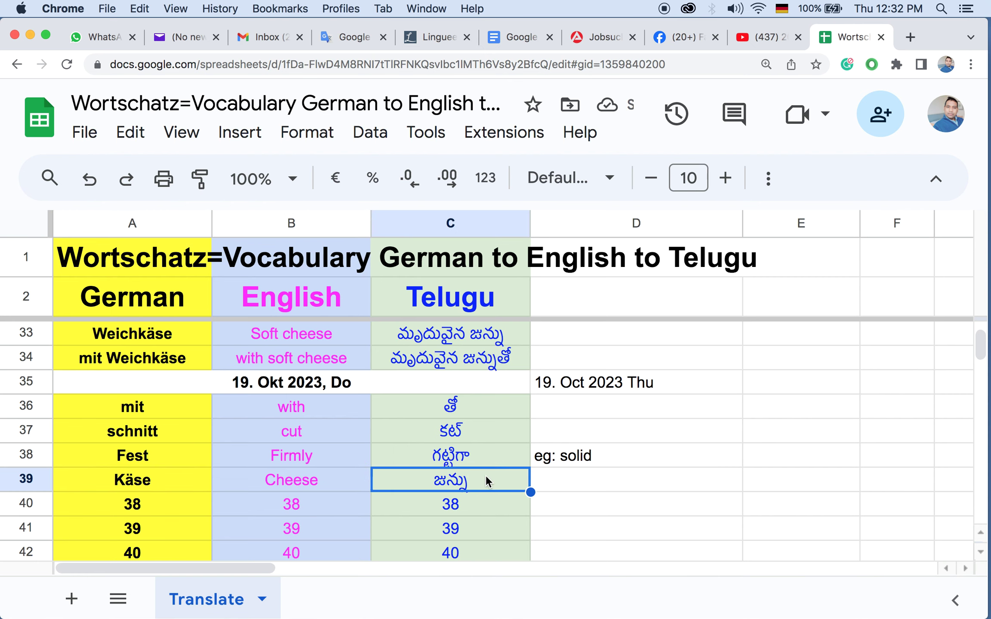
pyautogui.click(136, 504)
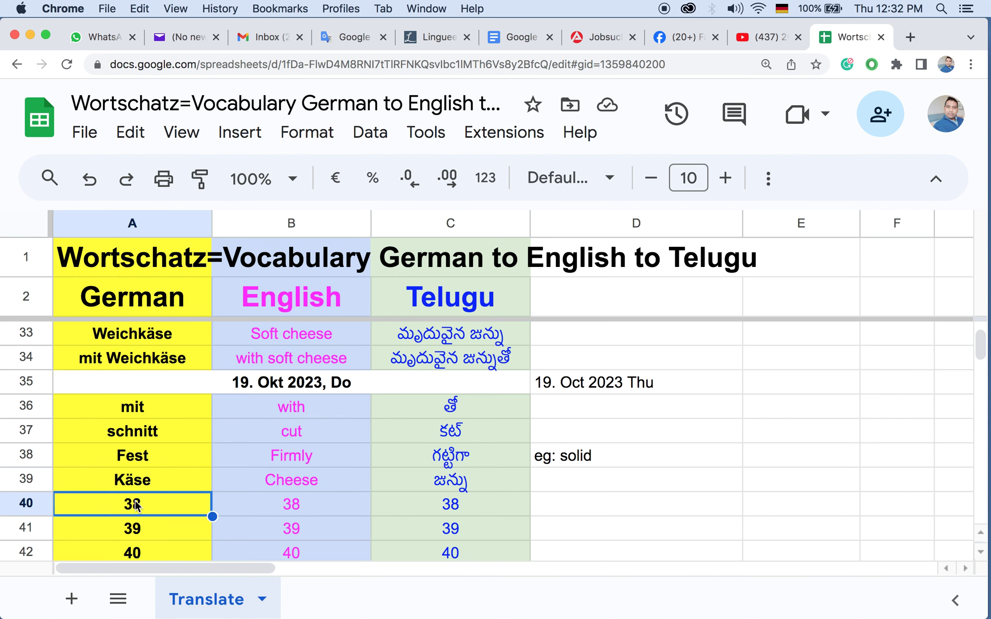
pyautogui.write('Moza')
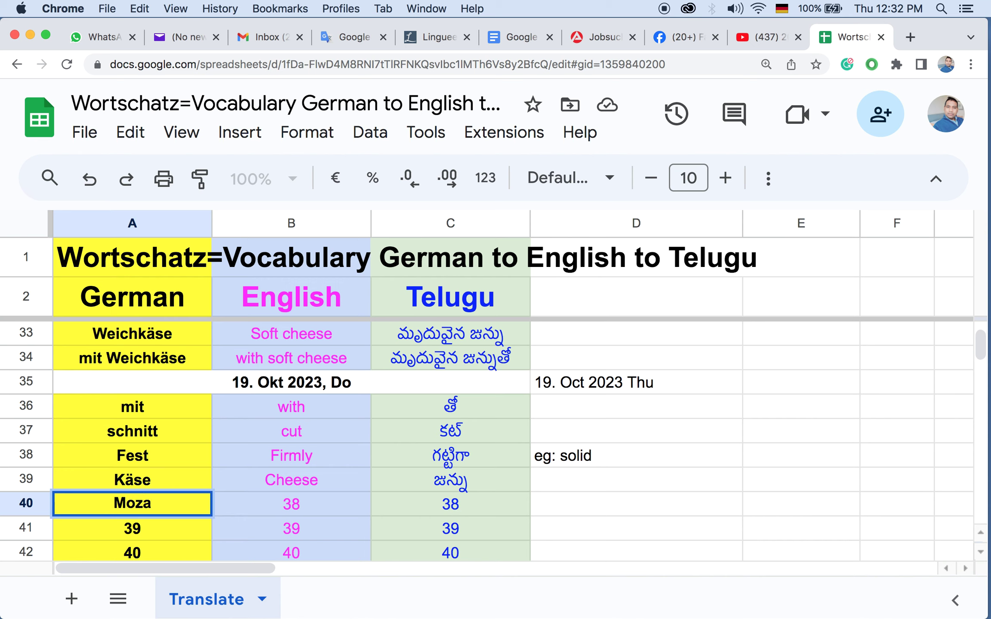
pyautogui.write('rella')
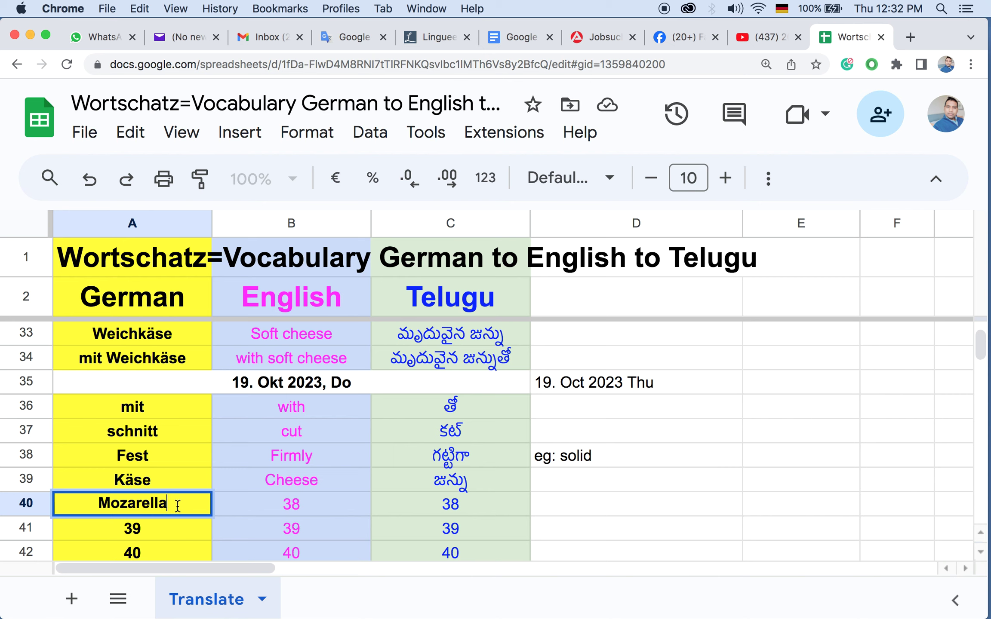
pyautogui.click(564, 512)
# Step: Note 'Italian' in D40 and review the Mozarella row
pyautogui.write('It')
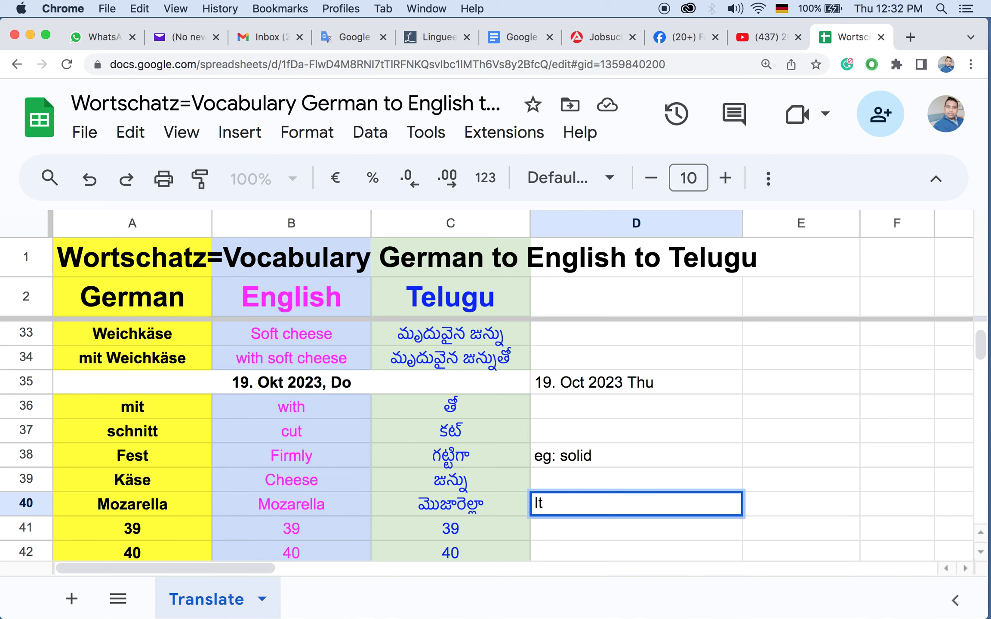
pyautogui.write('alian')
pyautogui.click(142, 528)
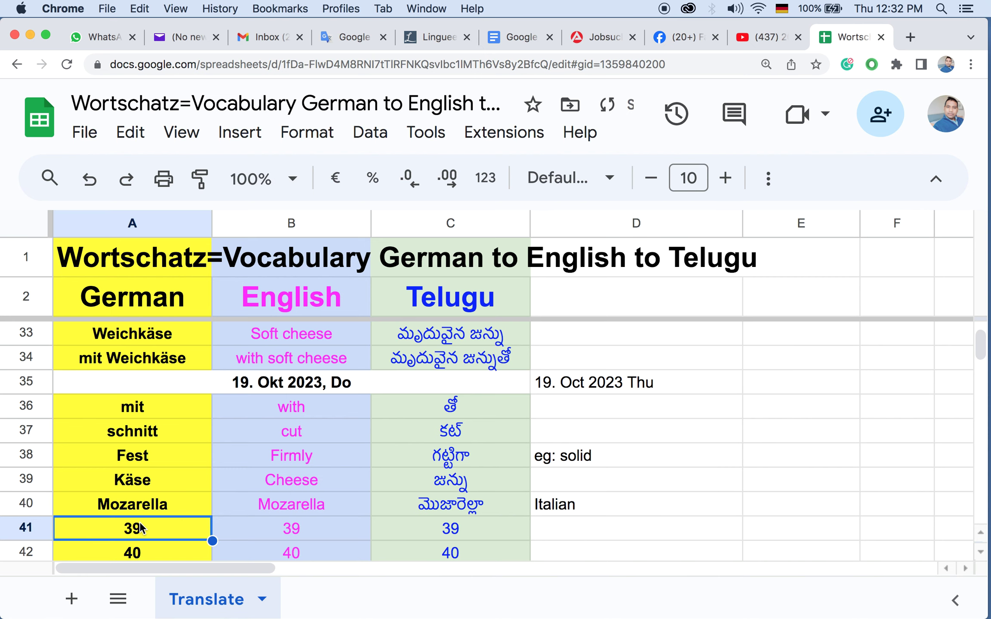
pyautogui.click(159, 505)
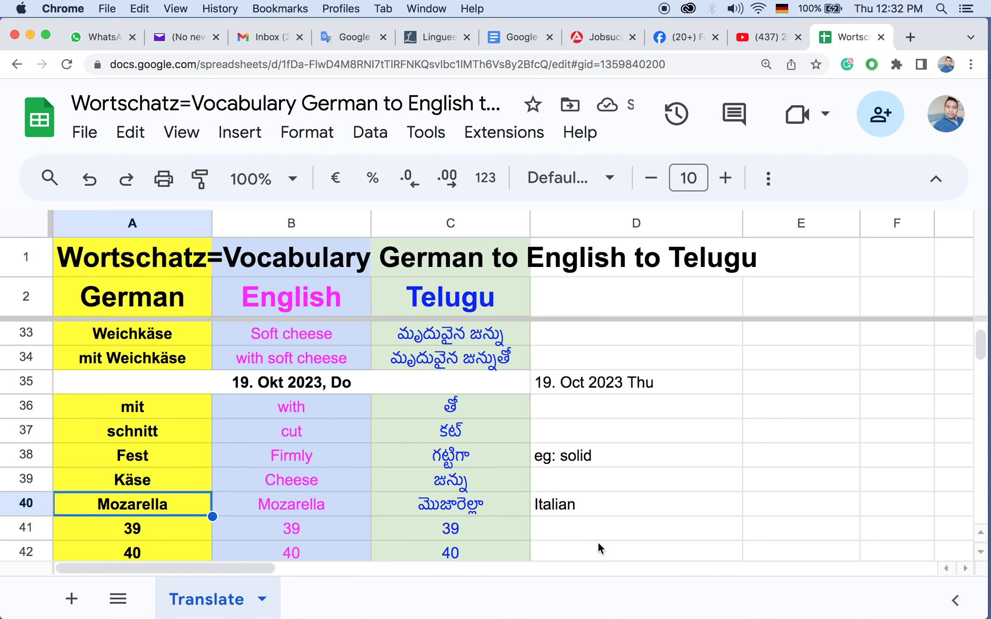
pyautogui.click(562, 508)
pyautogui.click(137, 507)
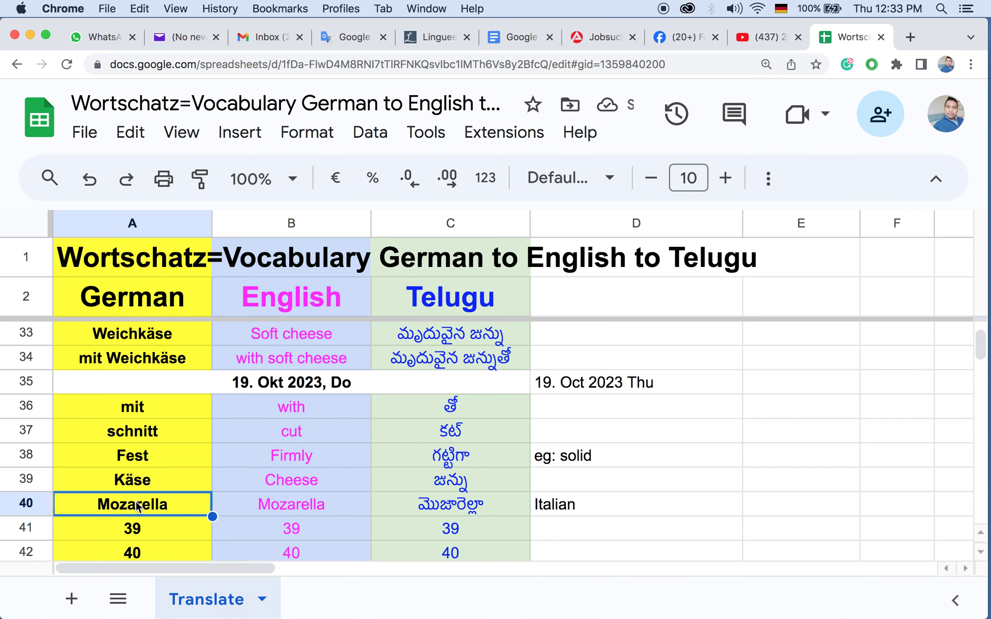
pyautogui.click(273, 498)
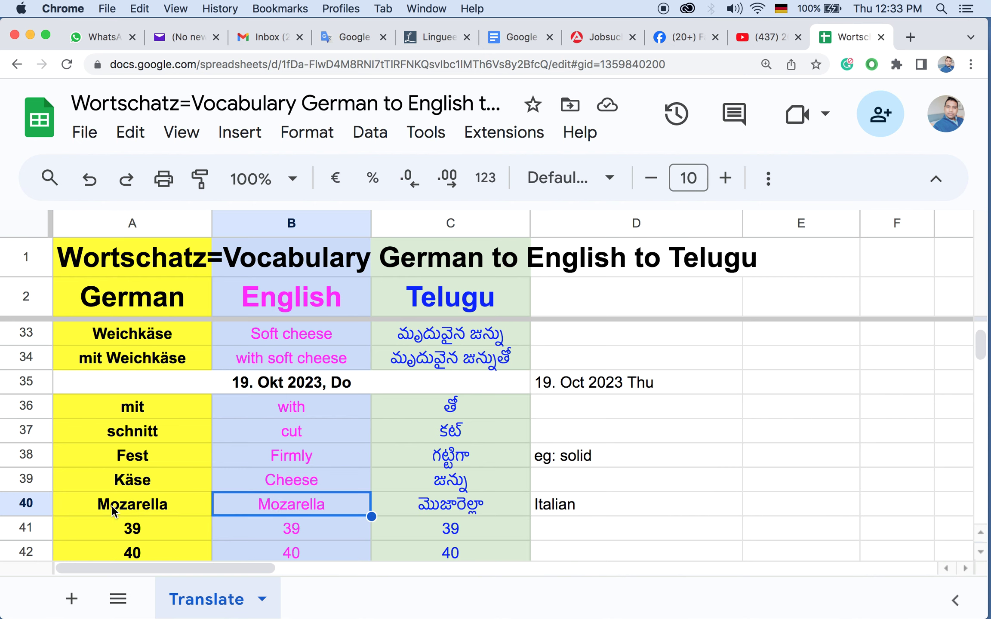
pyautogui.click(146, 504)
pyautogui.scroll(-2, 147, 504)
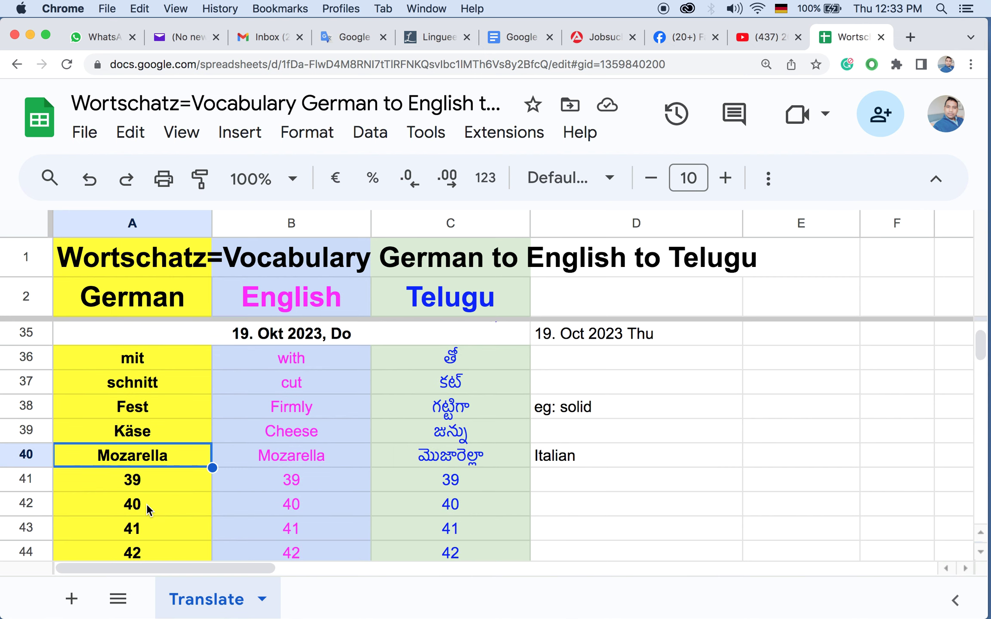
pyautogui.scroll(-2, 128, 460)
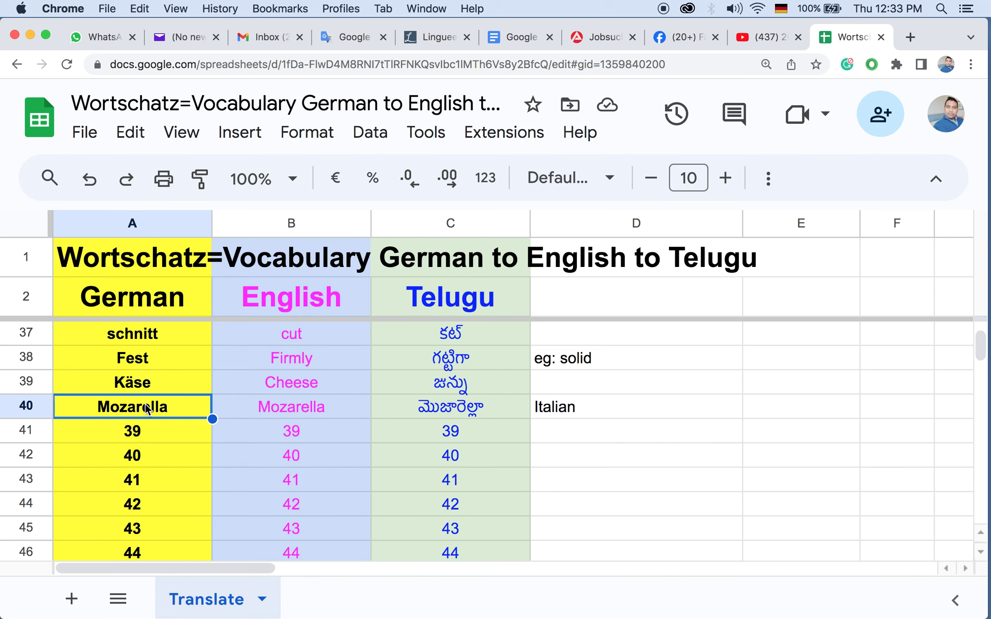
pyautogui.click(296, 407)
pyautogui.click(447, 409)
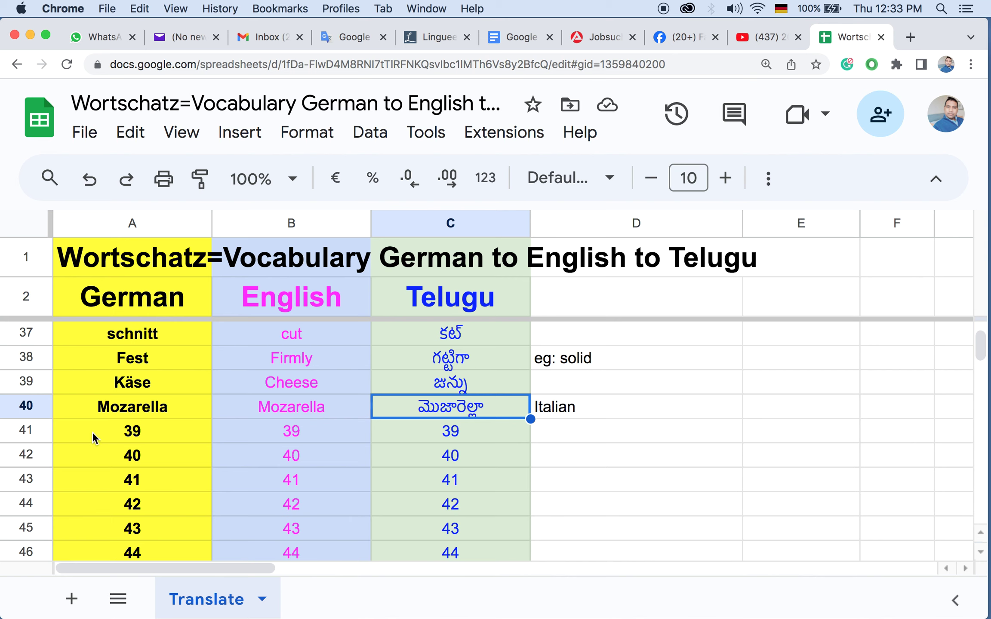
pyautogui.click(120, 406)
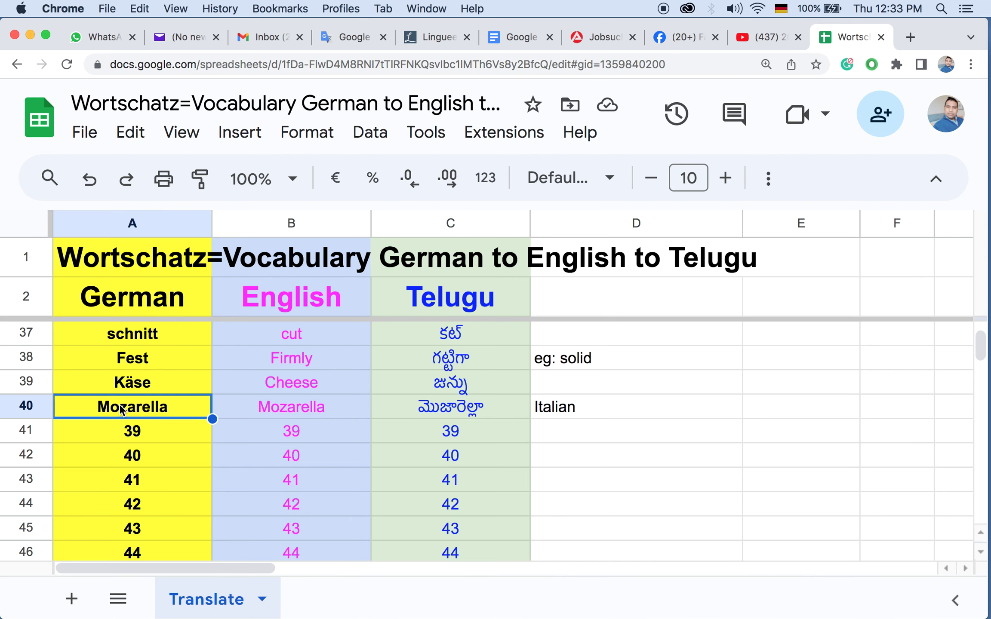
pyautogui.click(133, 432)
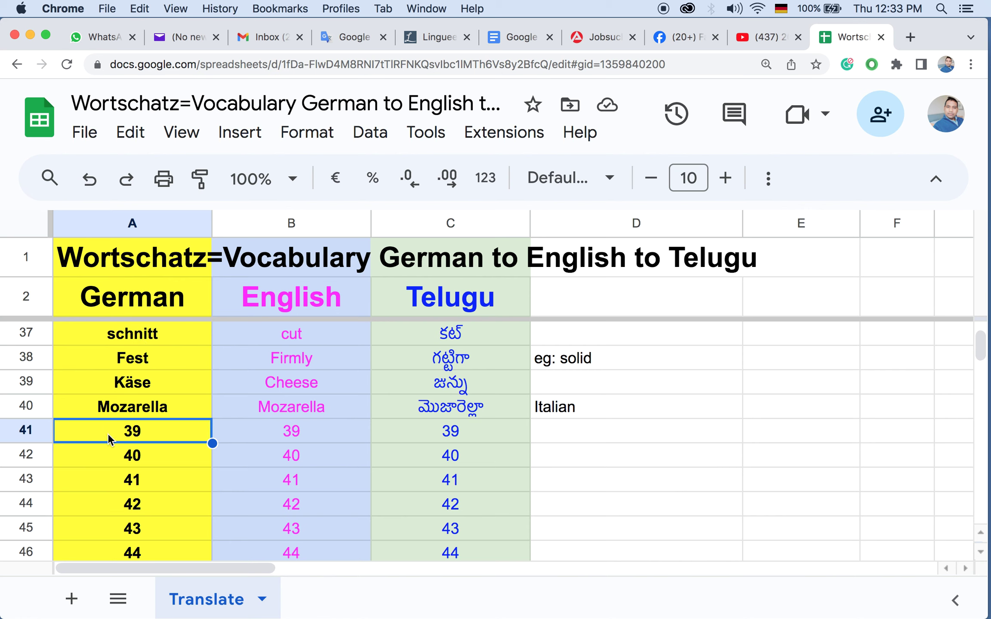
# Step: Type 'Schnitt + festem' into A41, correcting stray letters and the capital F
pyautogui.write('Schnitt')
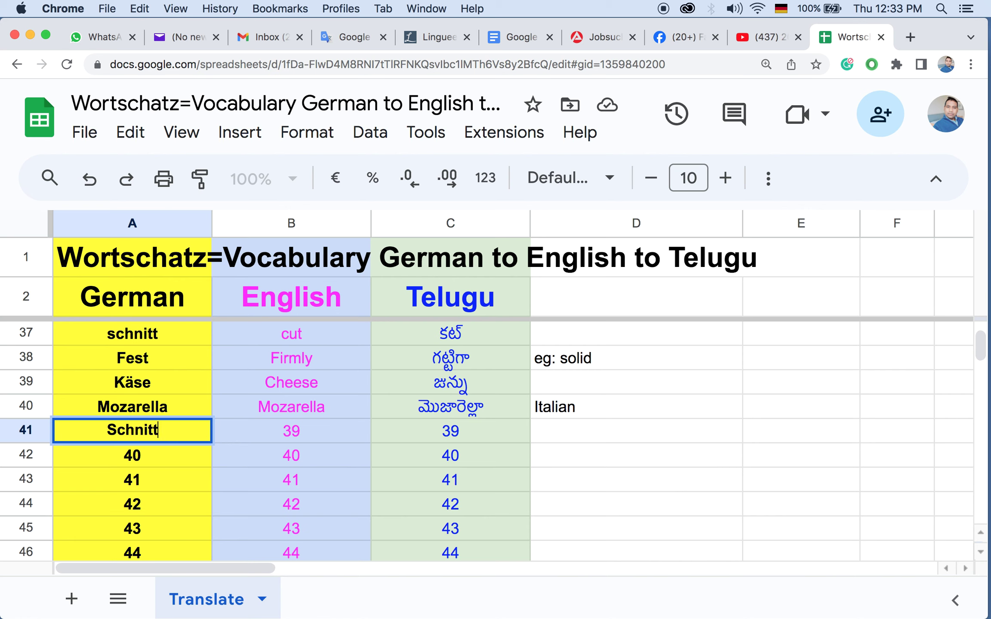
pyautogui.write('fe')
pyautogui.press('BackSpace')
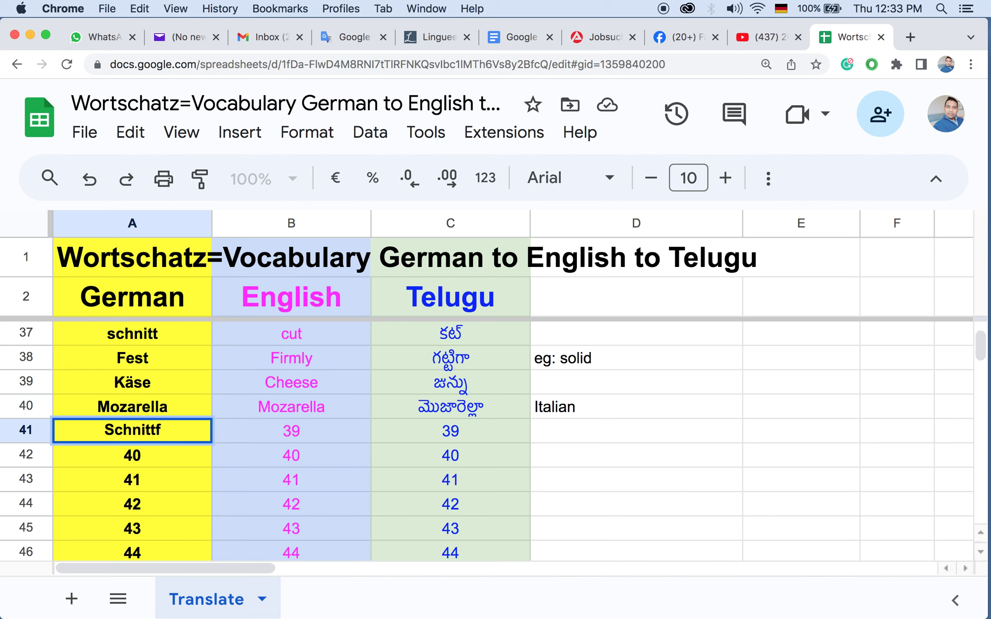
pyautogui.write('+')
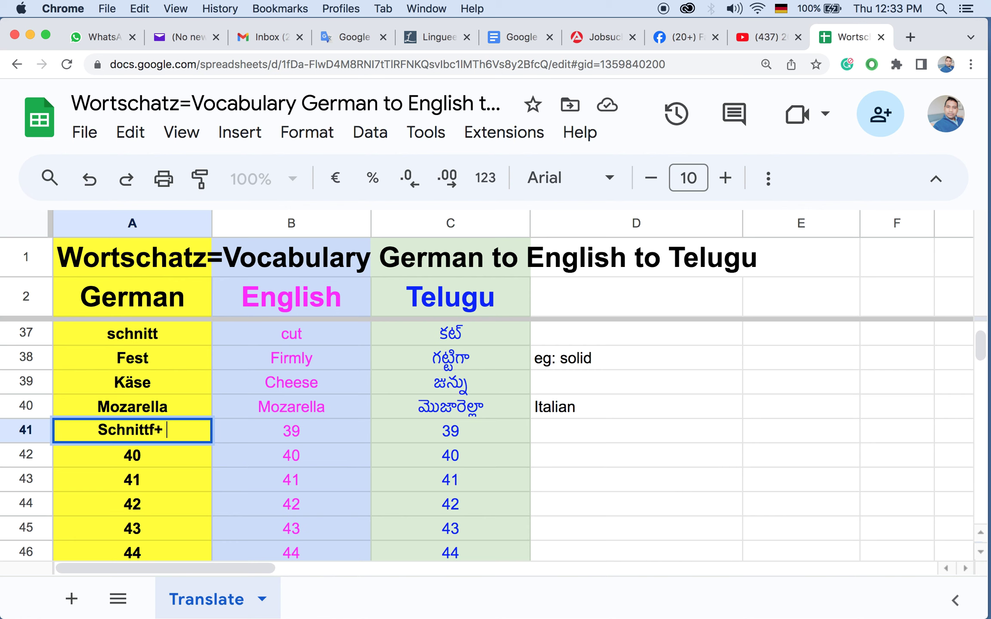
pyautogui.press('super+Return')
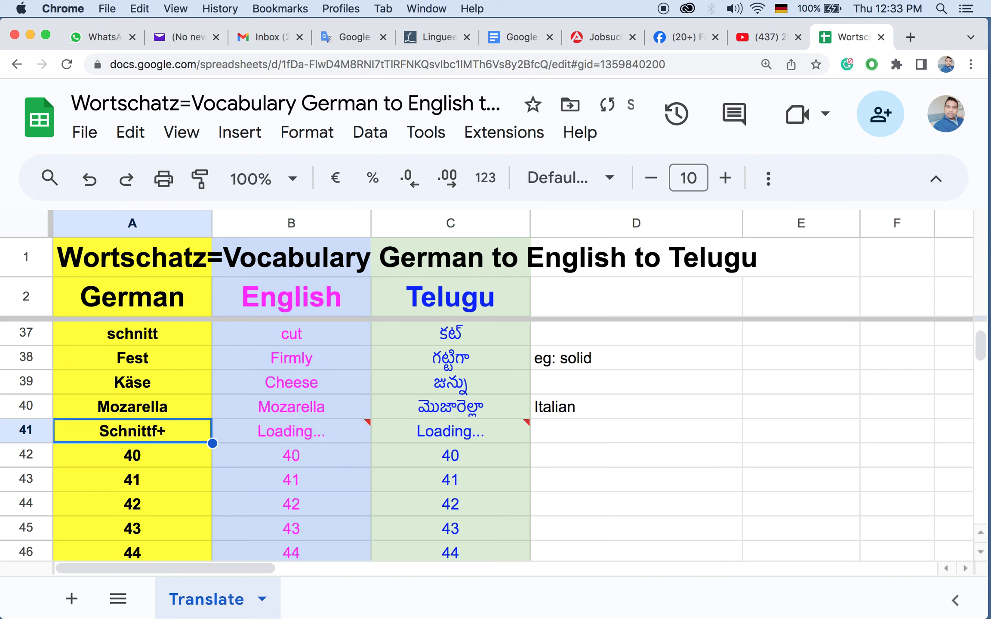
pyautogui.doubleClick(160, 430)
pyautogui.press('BackSpace')
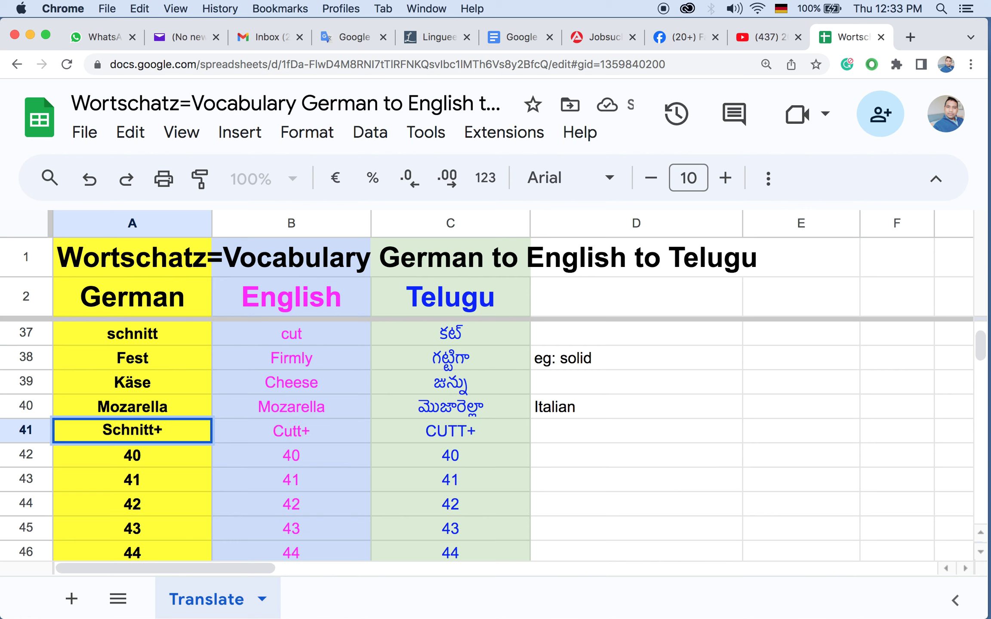
pyautogui.write('+ Feste')
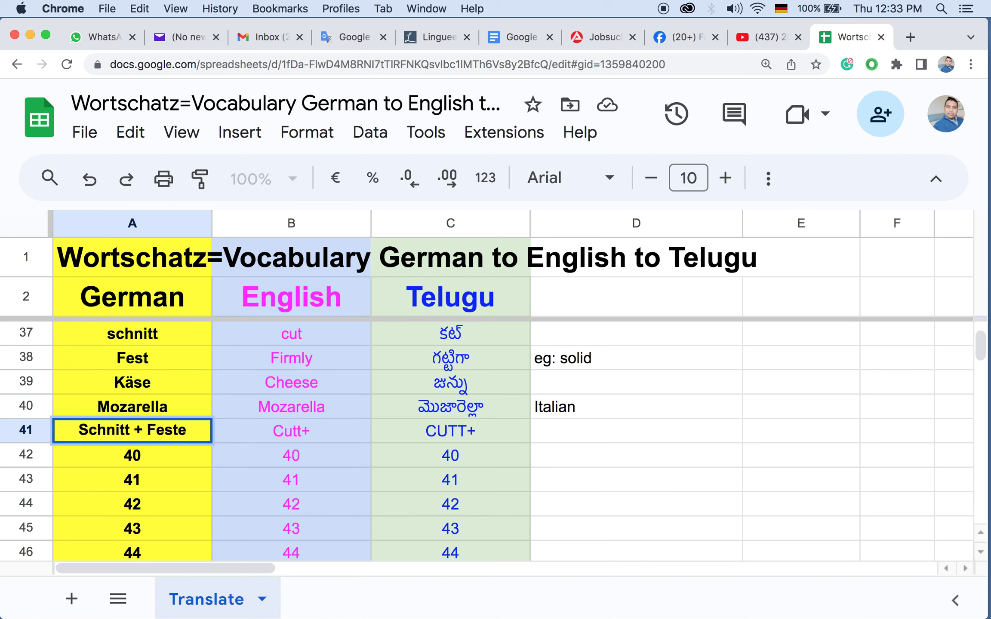
pyautogui.write('m')
pyautogui.click(148, 433)
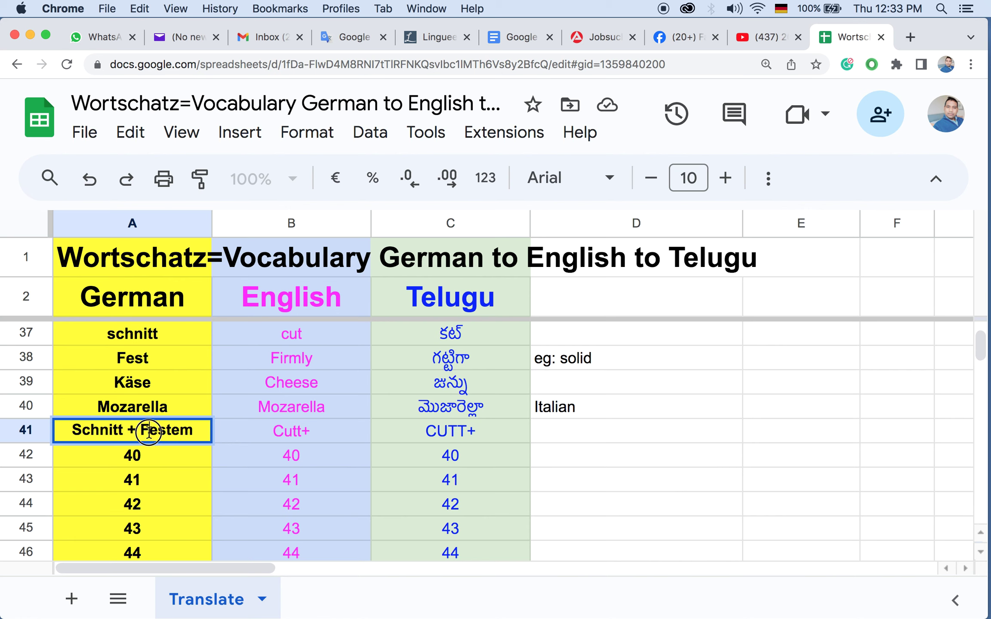
pyautogui.press('BackSpace')
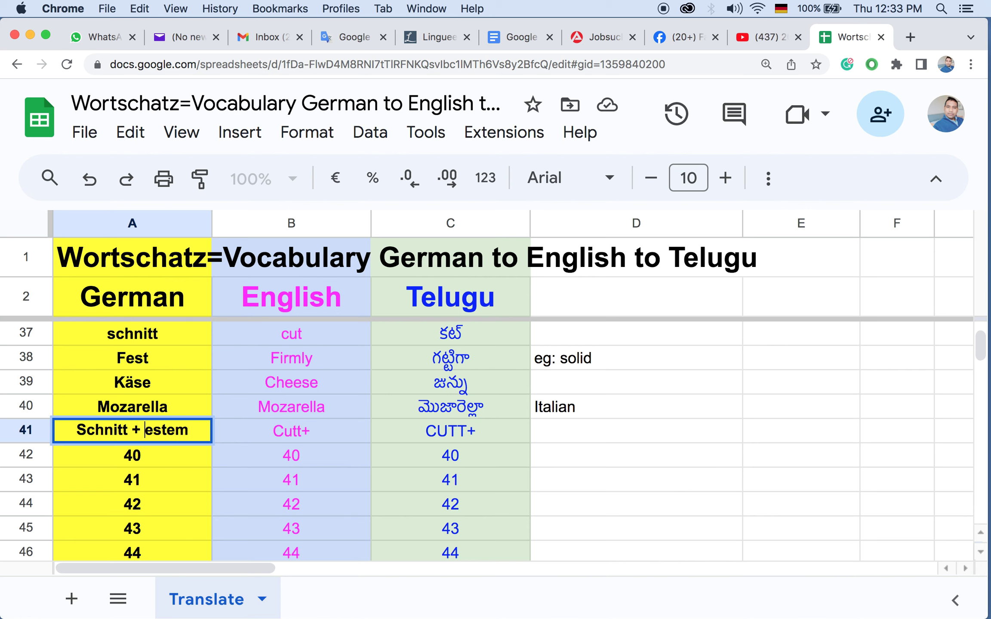
pyautogui.write('f')
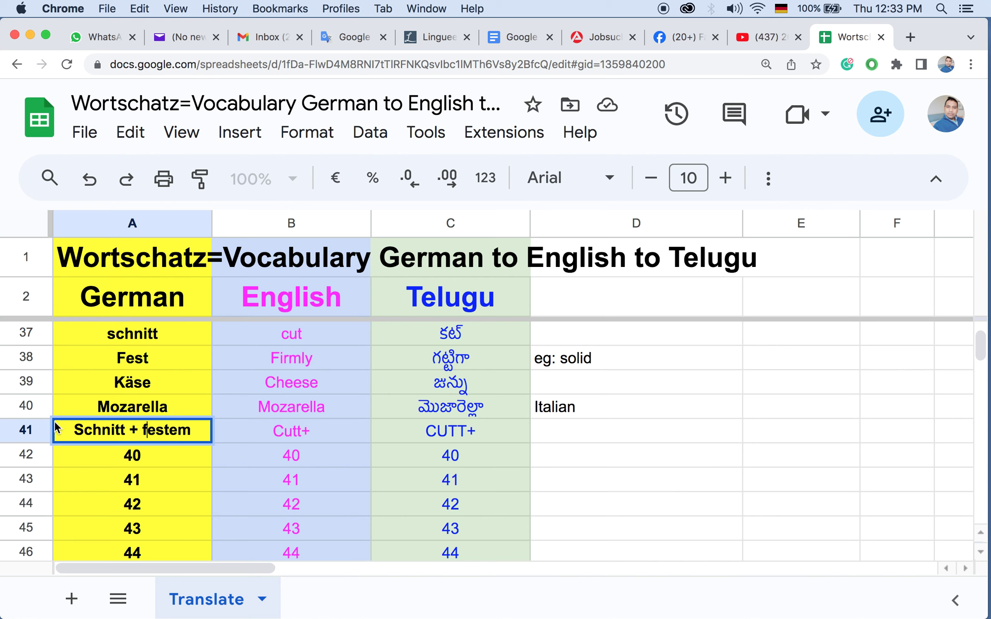
# Step: Complete A41 as 'Schnitt + festem + Mozarella' (Cut + solid + Mozarella) and copy it
pyautogui.click(86, 428)
pyautogui.press('BackSpace')
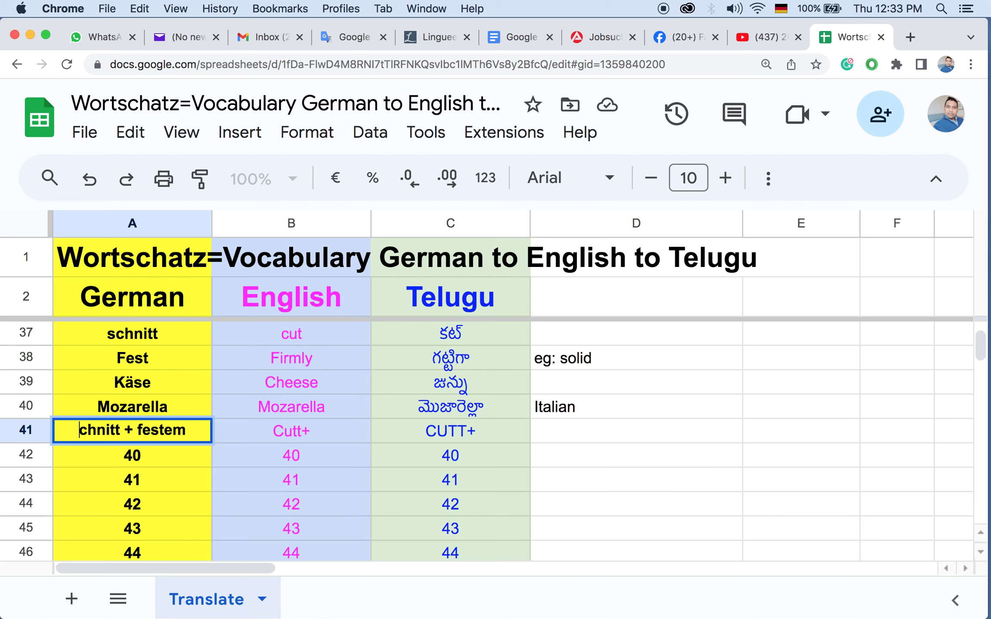
pyautogui.write('S')
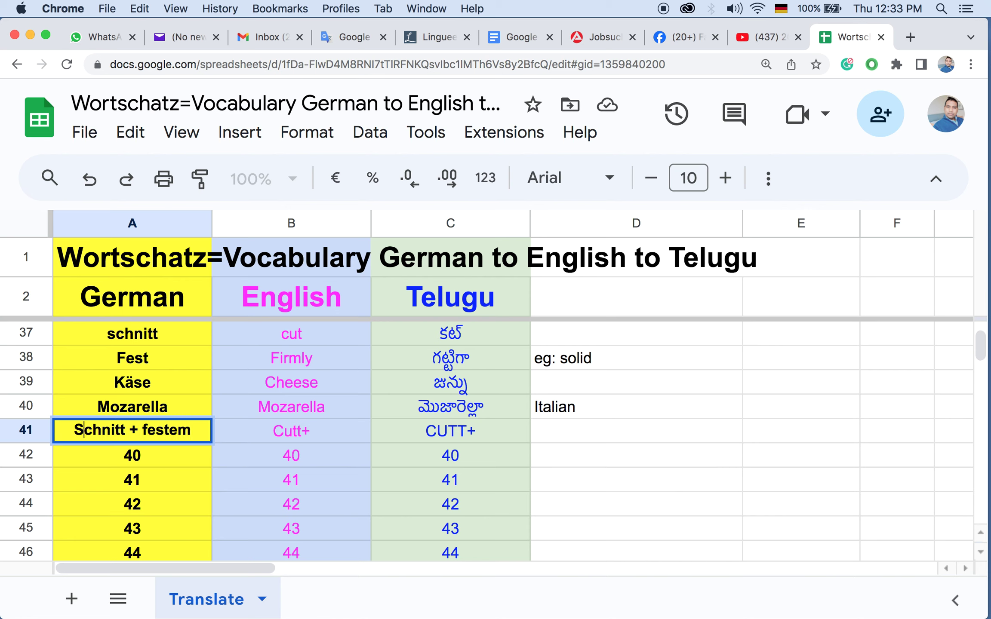
pyautogui.click(199, 431)
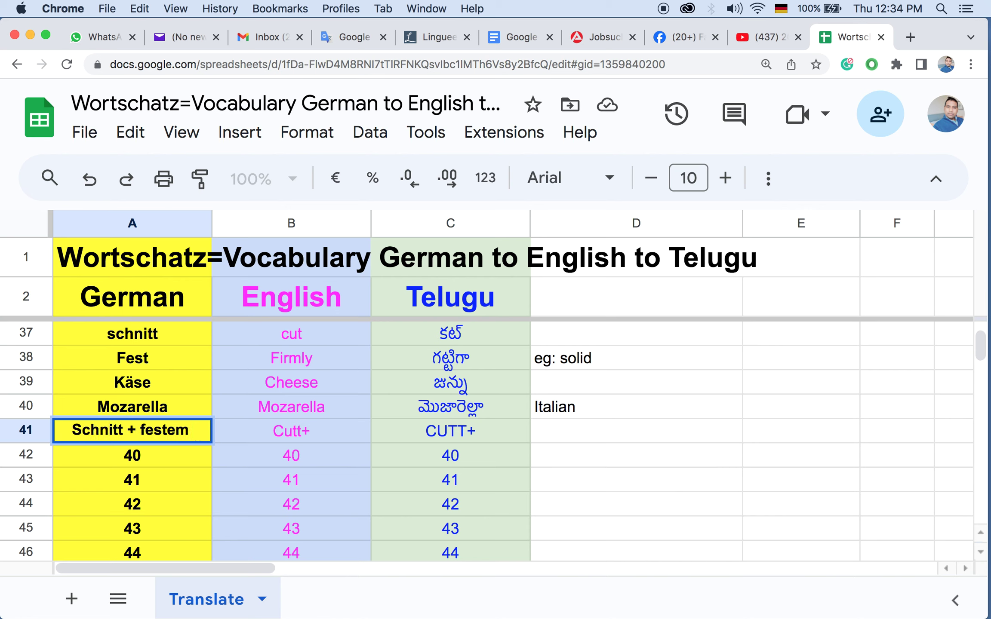
pyautogui.write('+')
pyautogui.write(' Moz')
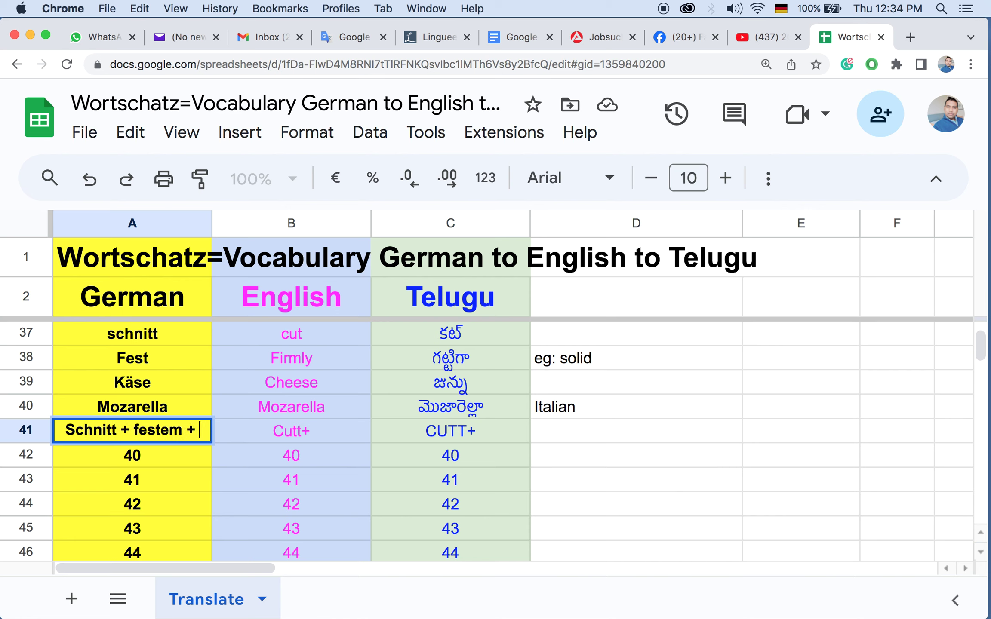
pyautogui.write('arella')
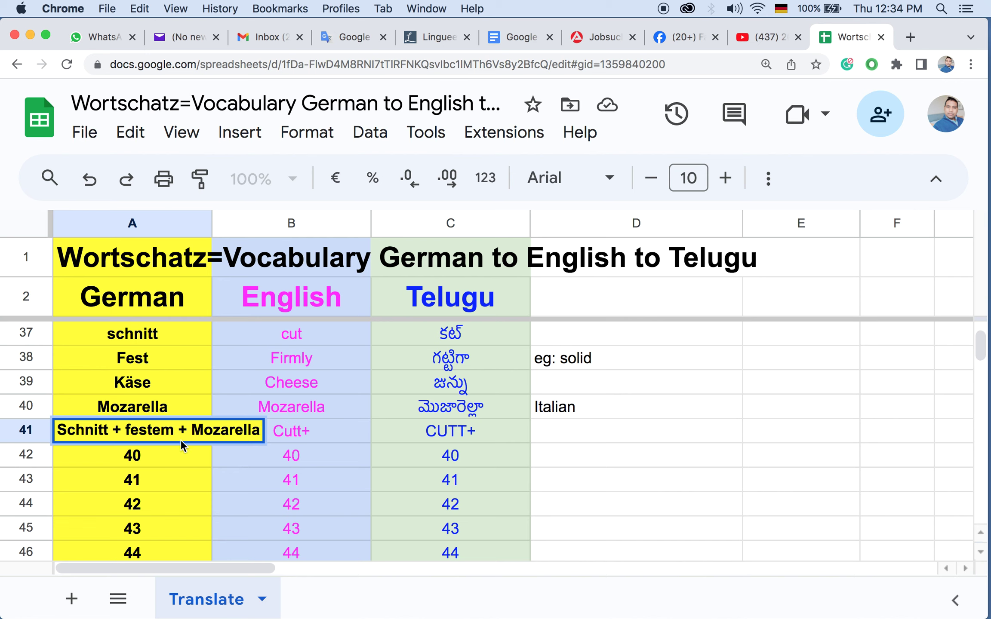
pyautogui.press('Return')
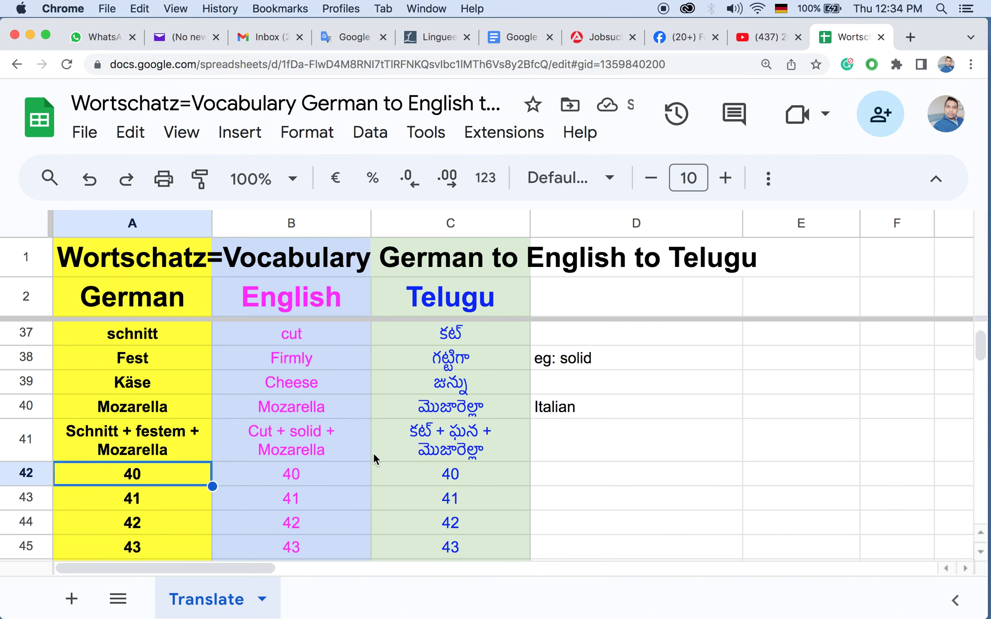
pyautogui.click(121, 453)
pyautogui.press('cmd+c')
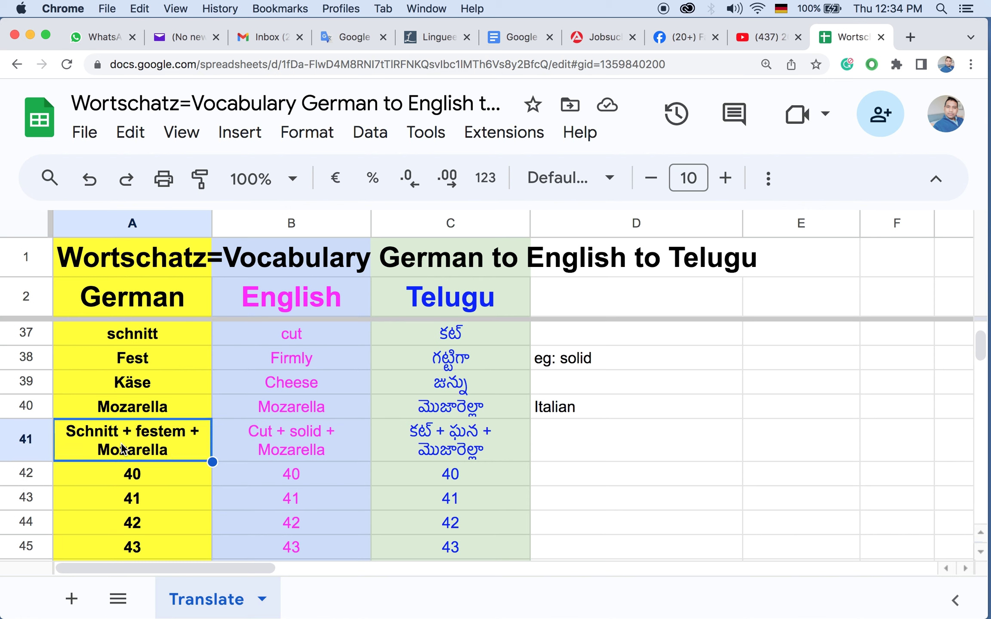
# Step: Paste the row 41 phrase into A42 over 40 and remove both plus signs
pyautogui.doubleClick(110, 471)
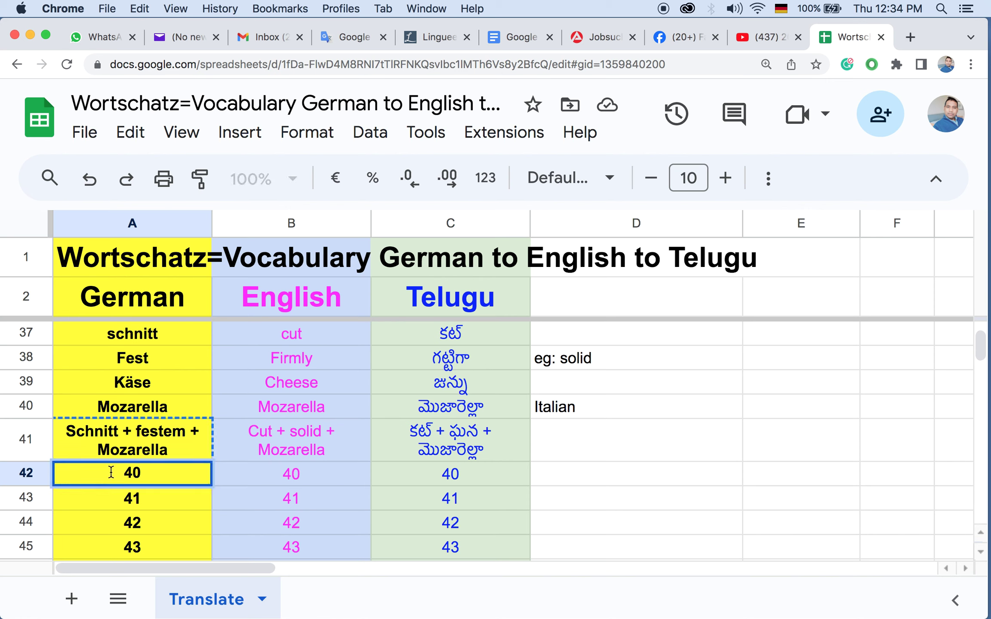
pyautogui.press('BackSpace')
pyautogui.press('BackSpace')
pyautogui.press('super+v')
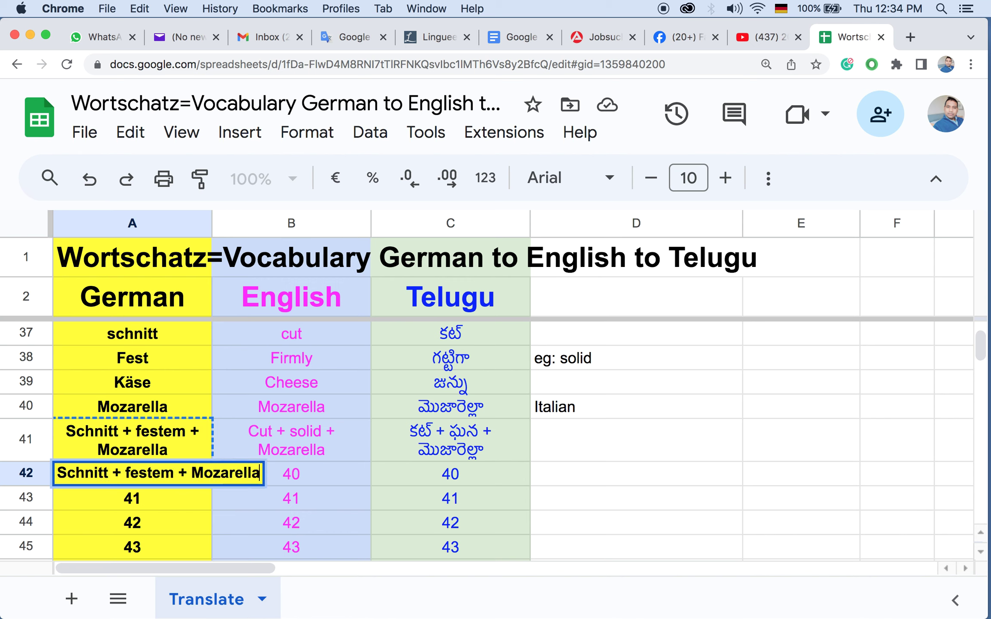
pyautogui.click(125, 471)
pyautogui.press('BackSpace')
pyautogui.press('BackSpace')
pyautogui.press('BackSpace')
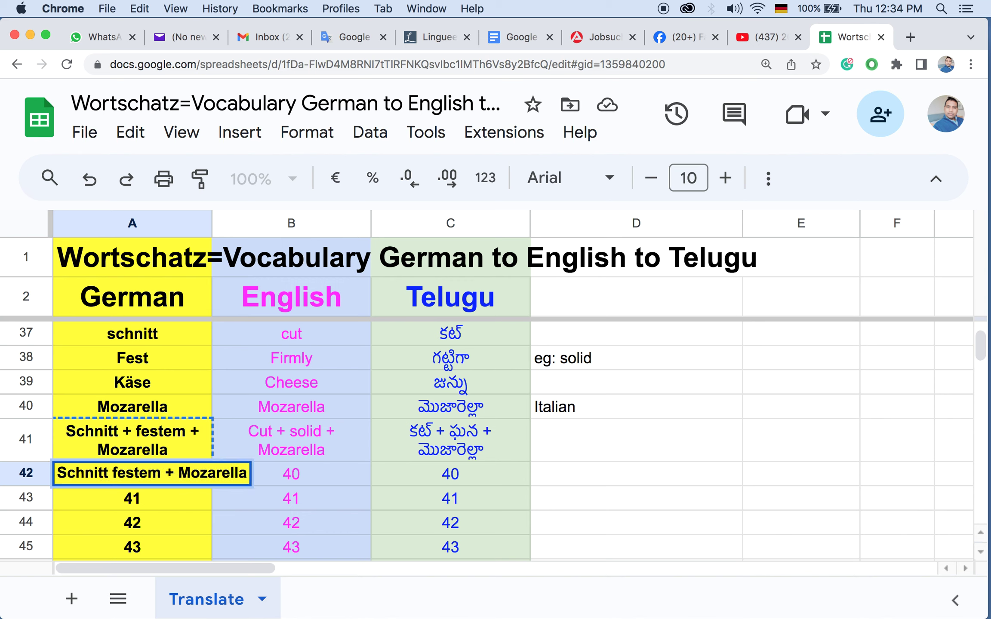
pyautogui.click(174, 473)
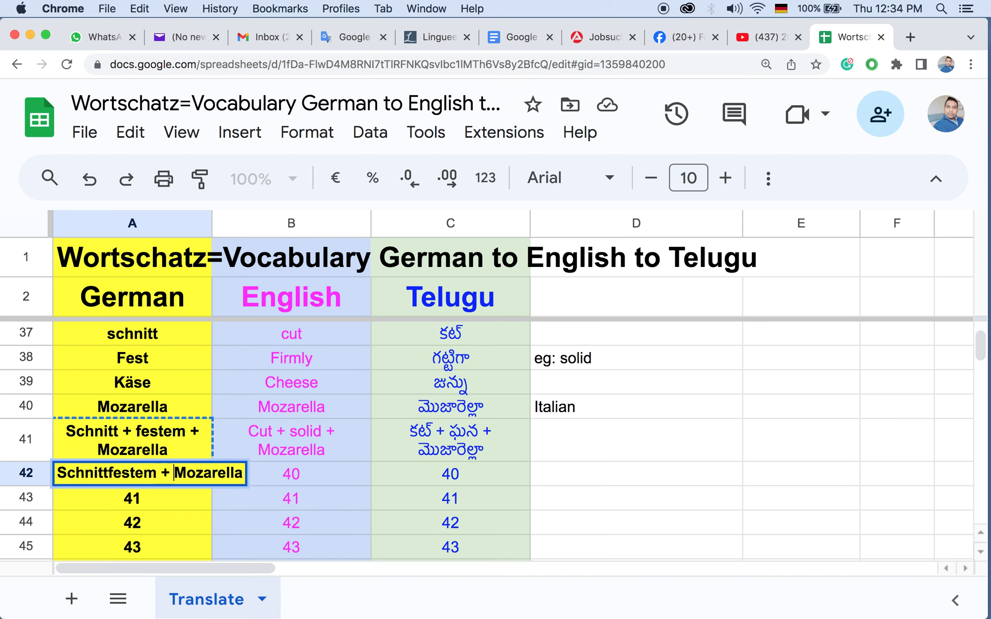
pyautogui.press('BackSpace')
pyautogui.press('BackSpace')
pyautogui.press('BackSpace')
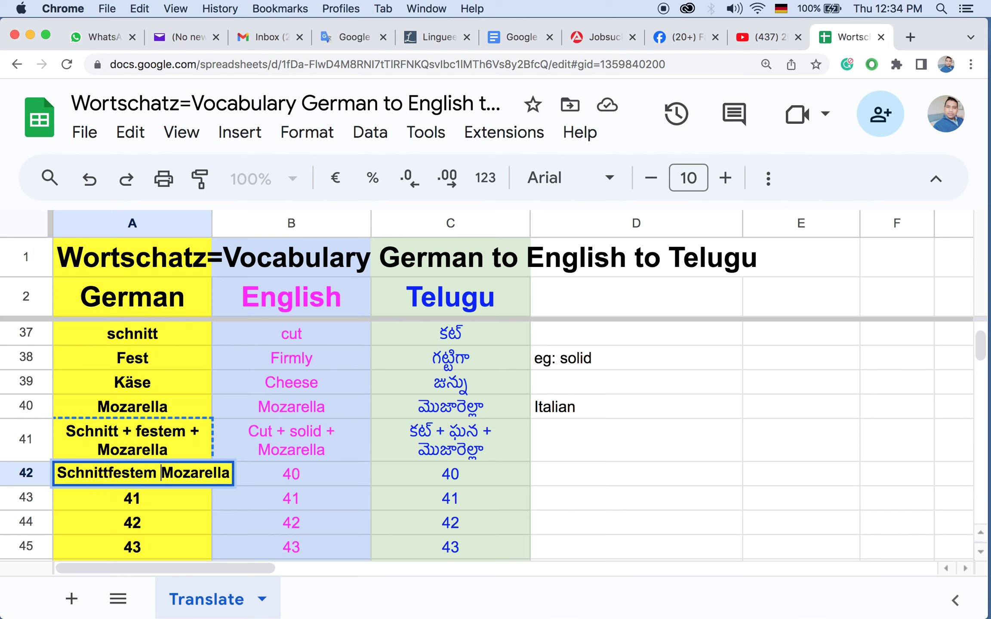
# Step: Lowercase the leading S so A42 reads 'schnittfestem Mozarella', translated 'cut -resistant Mozarella'
pyautogui.press('Left')
pyautogui.press('Left')
pyautogui.press('Left')
pyautogui.press('Left')
pyautogui.press('Left')
pyautogui.press('Left')
pyautogui.press('Left')
pyautogui.press('Left')
pyautogui.press('Left')
pyautogui.press('Left')
pyautogui.press('Left')
pyautogui.press('Left')
pyautogui.press('Left')
pyautogui.press('BackSpace')
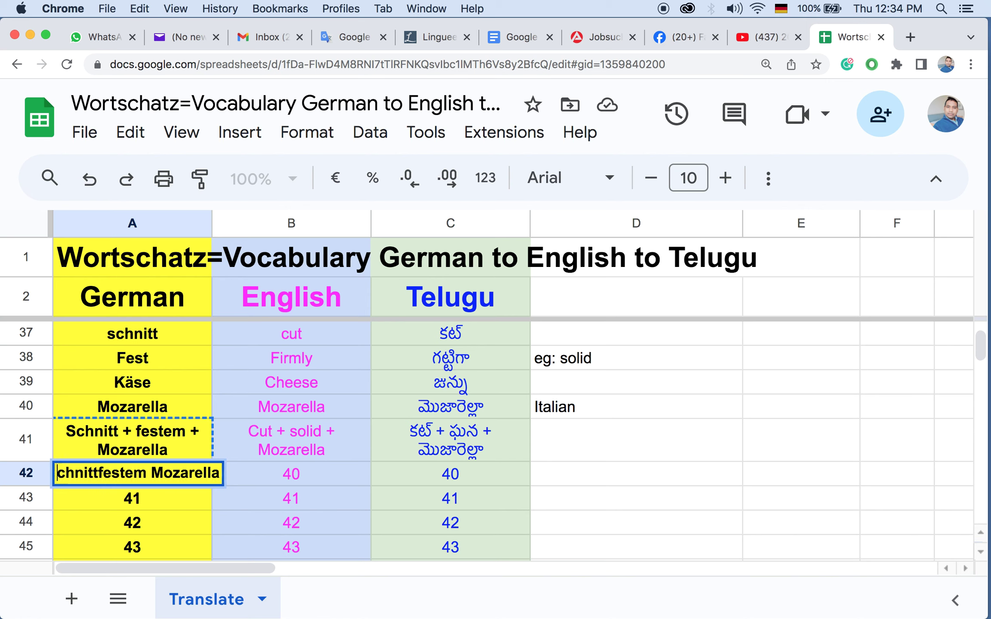
pyautogui.write('s')
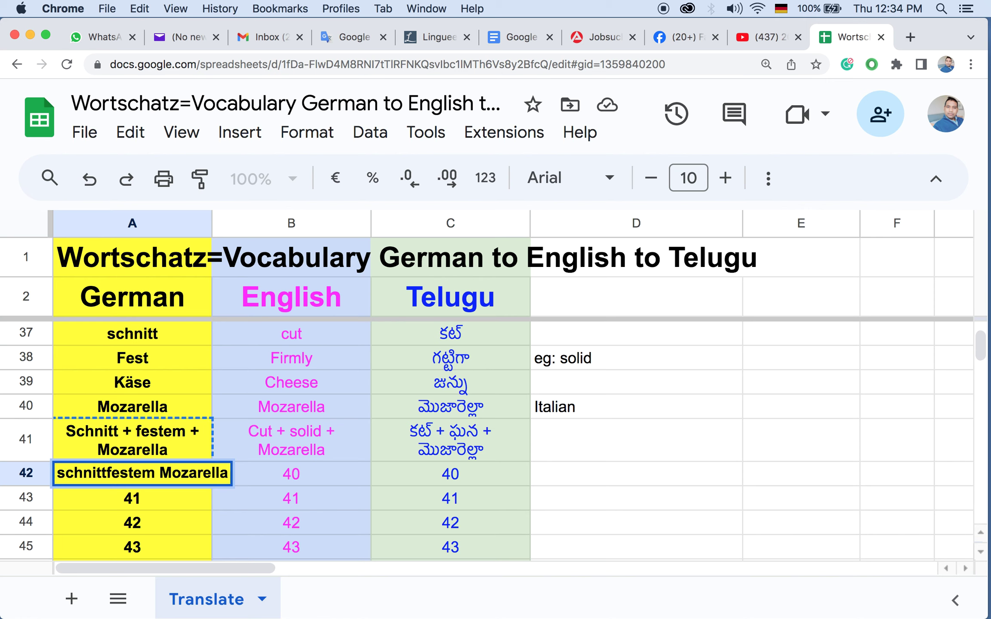
pyautogui.press('Right')
pyautogui.press('Right')
pyautogui.press('Right')
pyautogui.press('Right')
pyautogui.press('Right')
pyautogui.press('Right')
pyautogui.press('Right')
pyautogui.press('Right')
pyautogui.press('Right')
pyautogui.doubleClick(183, 474)
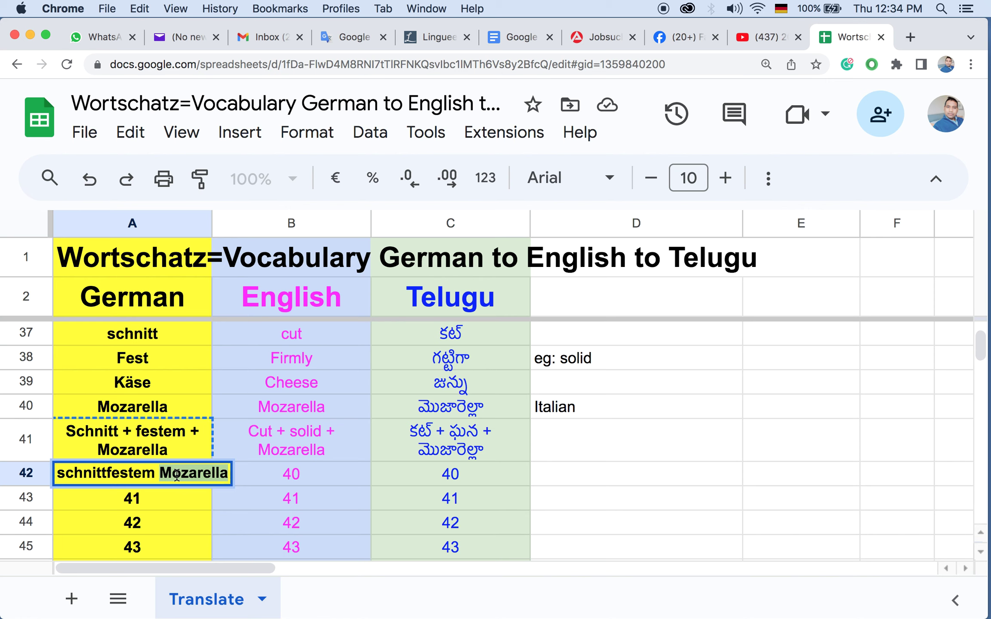
pyautogui.click(181, 474)
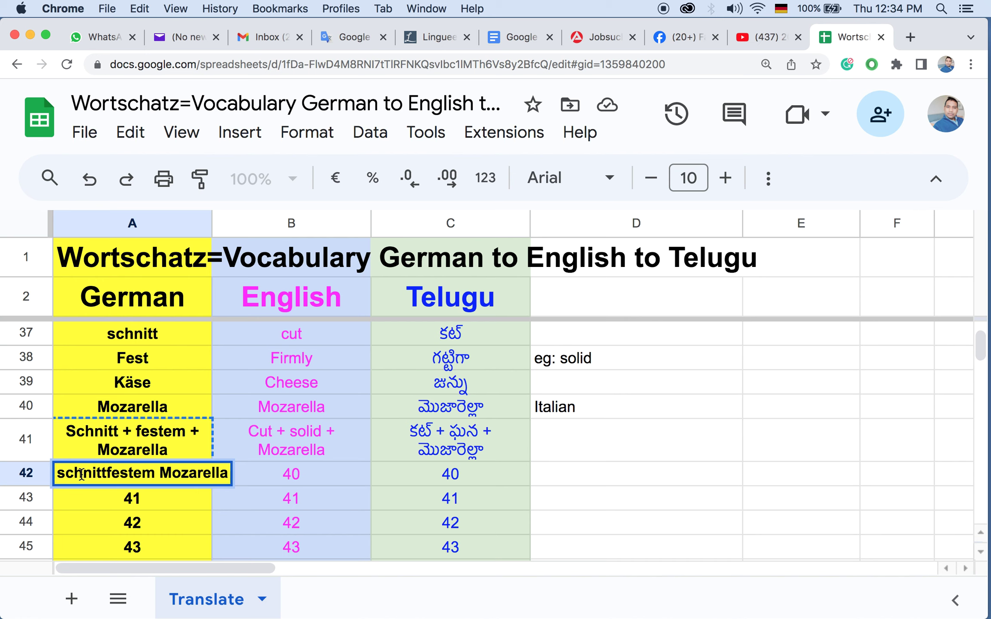
pyautogui.click(122, 499)
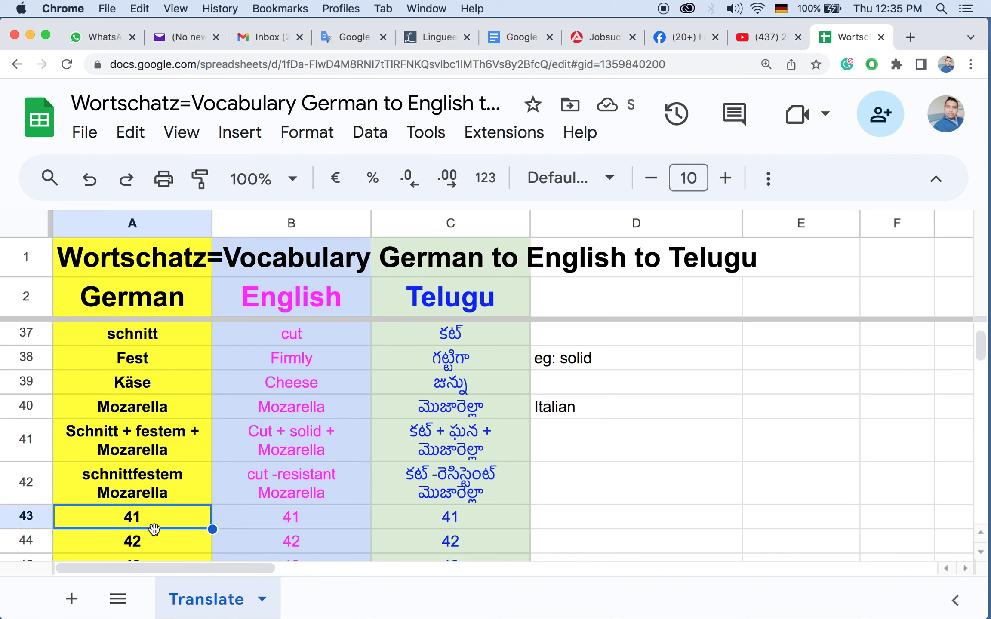
# Step: Enter the word 'Sause' in A43
pyautogui.scroll(-2, 141, 479)
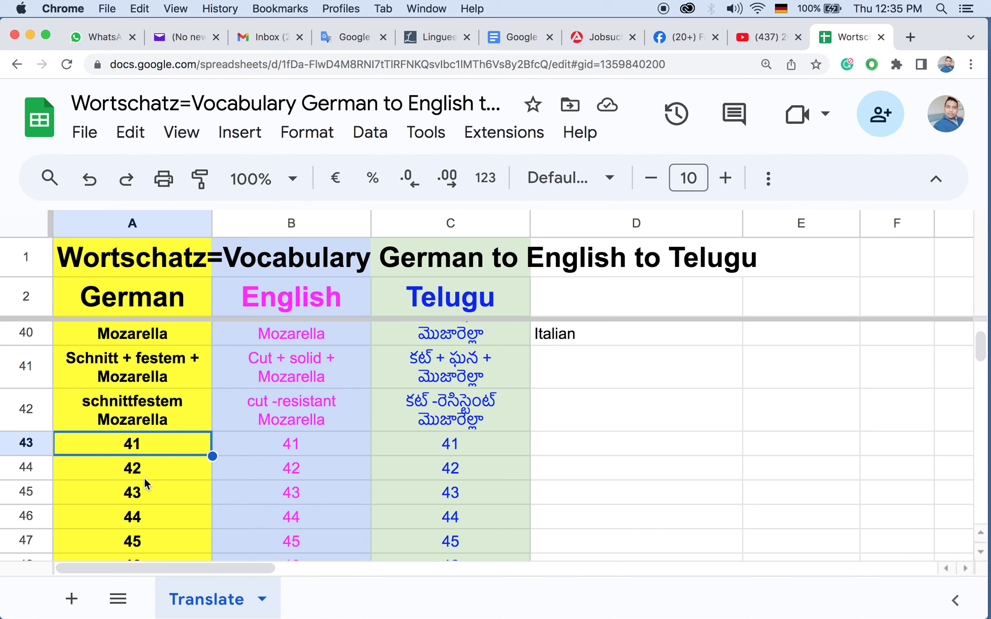
pyautogui.write('s')
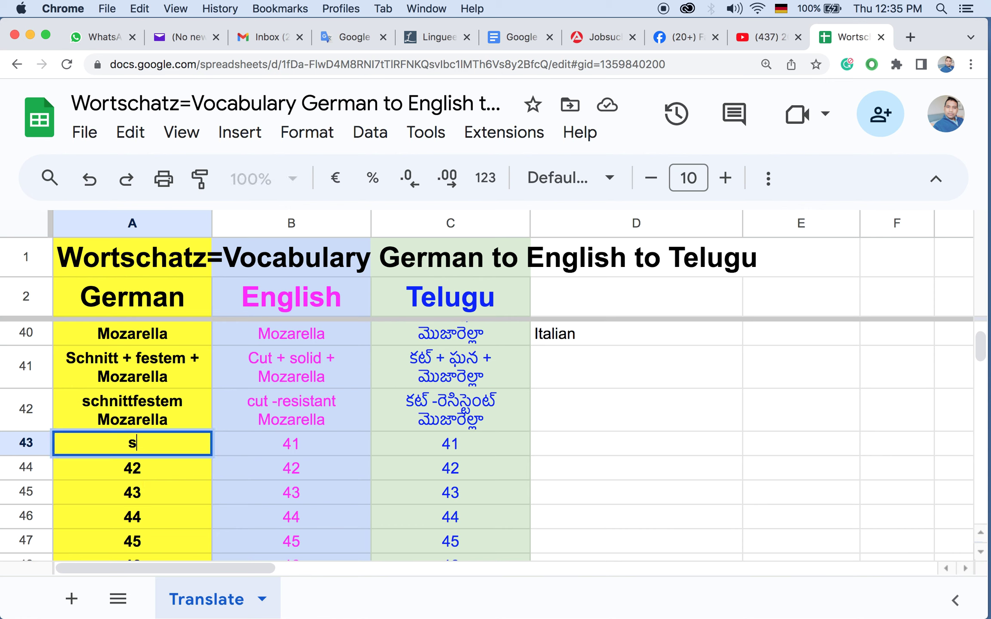
pyautogui.press('BackSpace')
pyautogui.write('S')
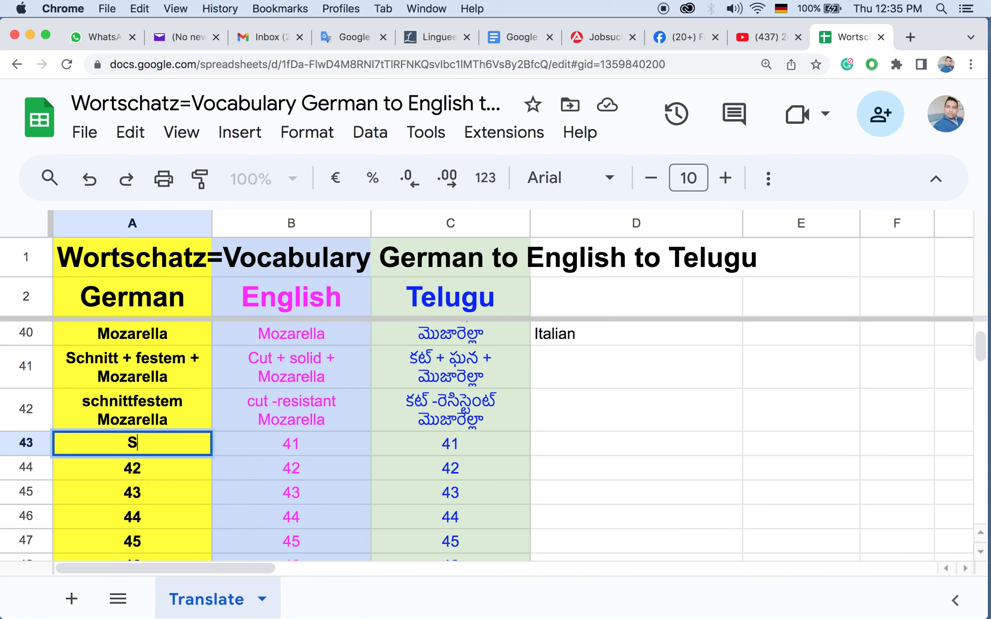
pyautogui.write('ause')
pyautogui.click(172, 483)
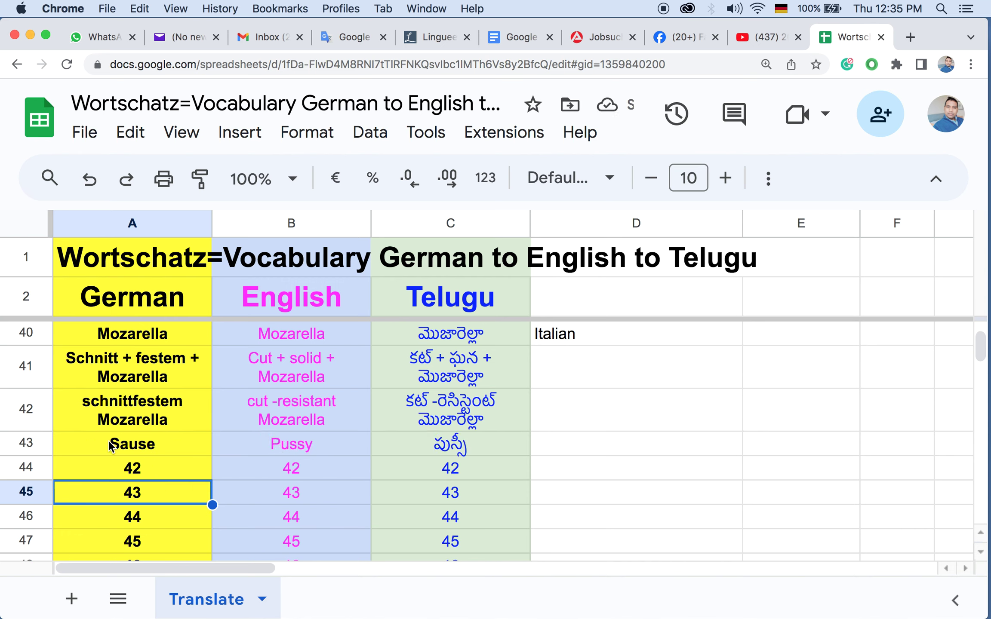
# Step: Correct A43 to 'Sauce', check its English translation 'sauce', and copy the cell
pyautogui.click(158, 447)
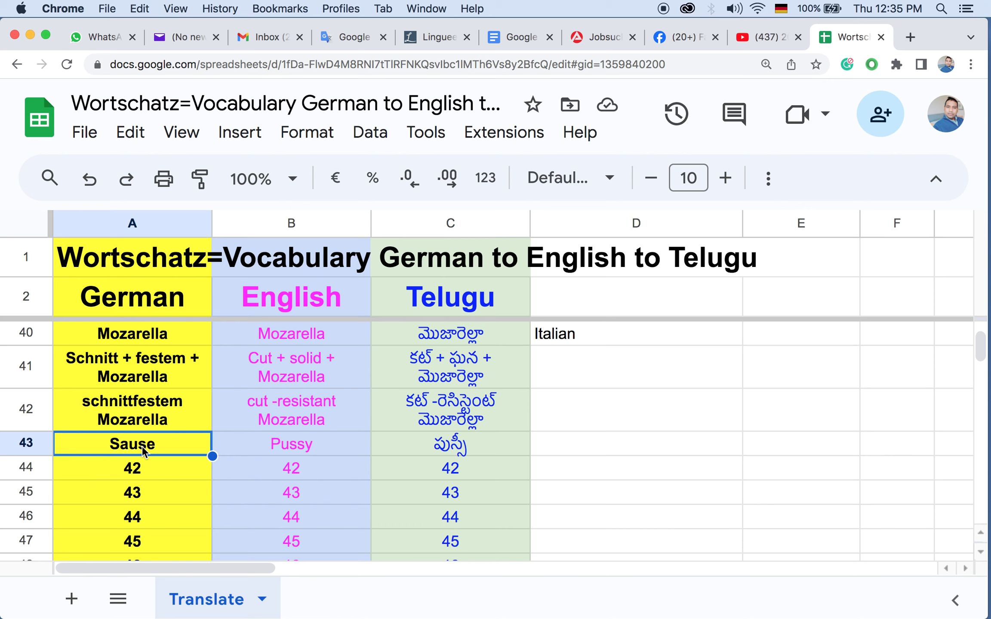
pyautogui.doubleClick(141, 446)
pyautogui.press('BackSpace')
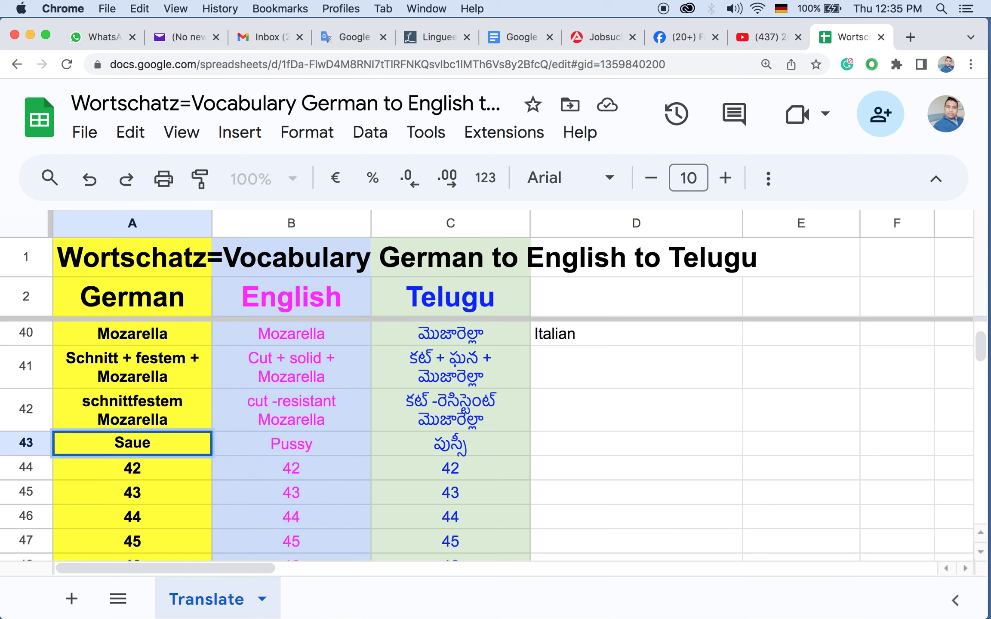
pyautogui.write('c')
pyautogui.click(172, 475)
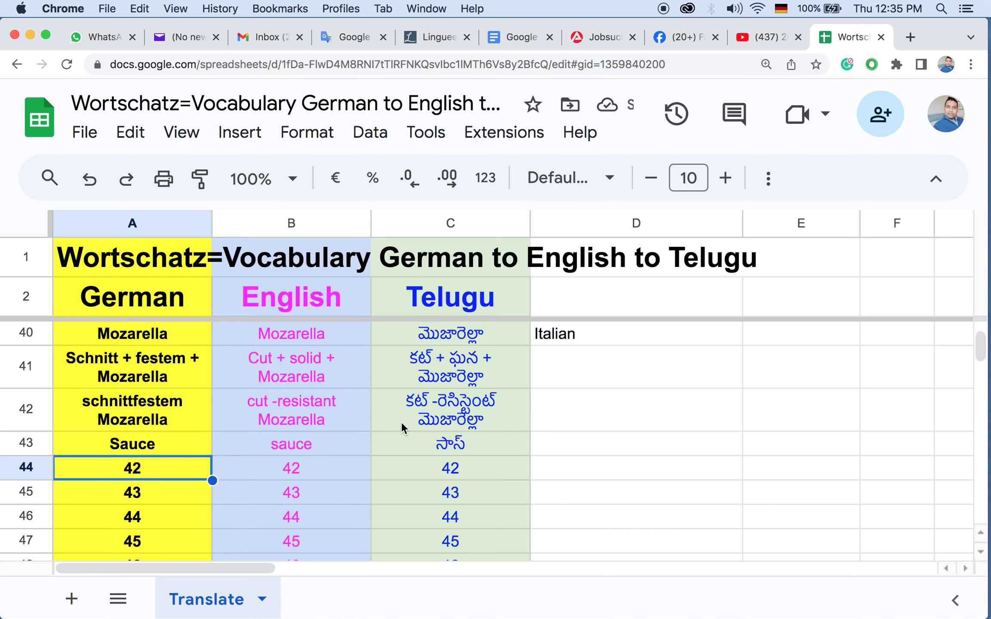
pyautogui.click(285, 443)
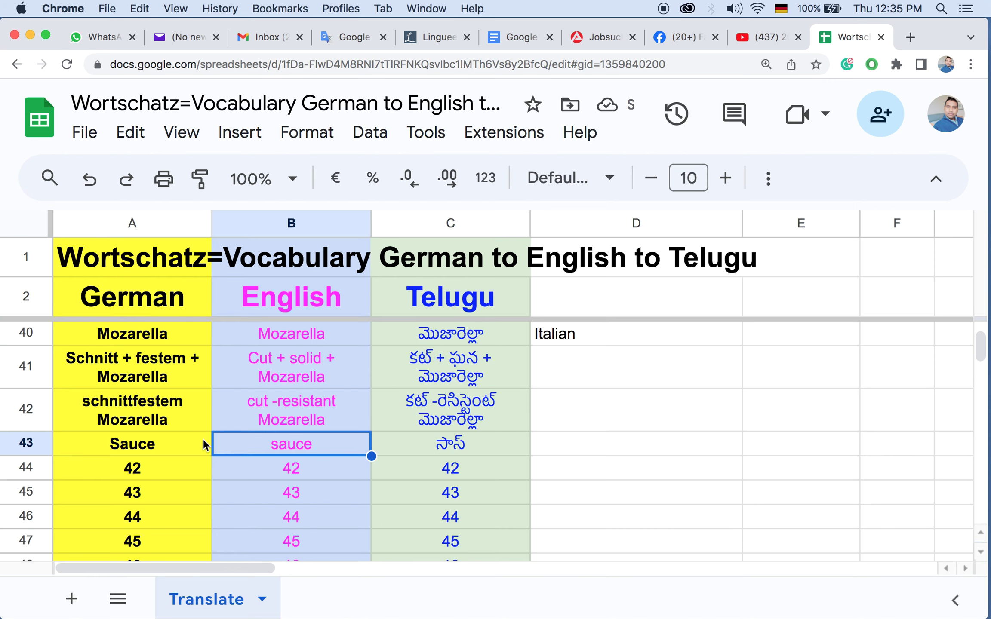
pyautogui.click(142, 448)
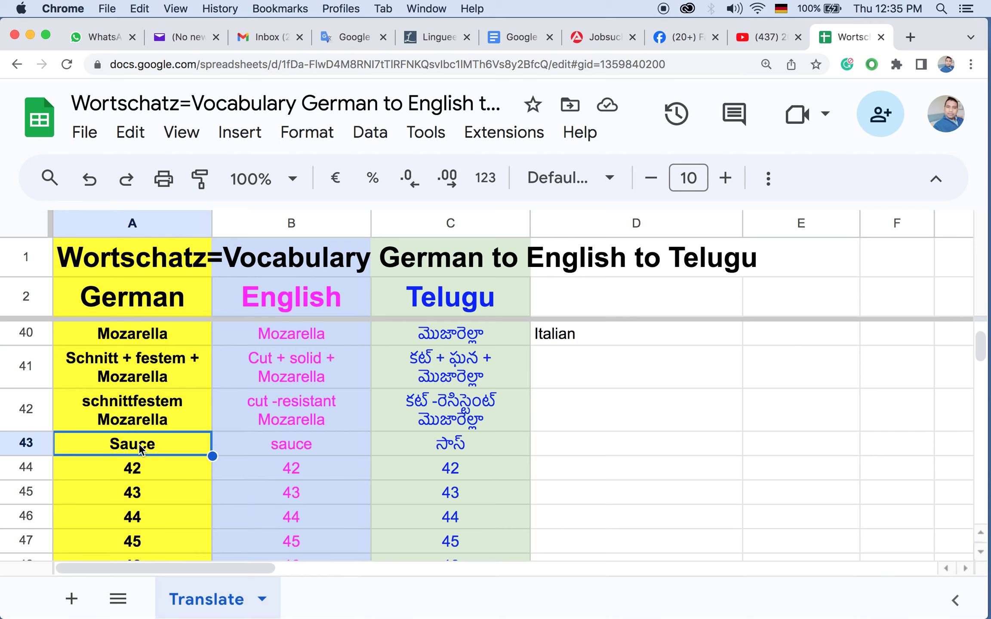
pyautogui.press('super+c')
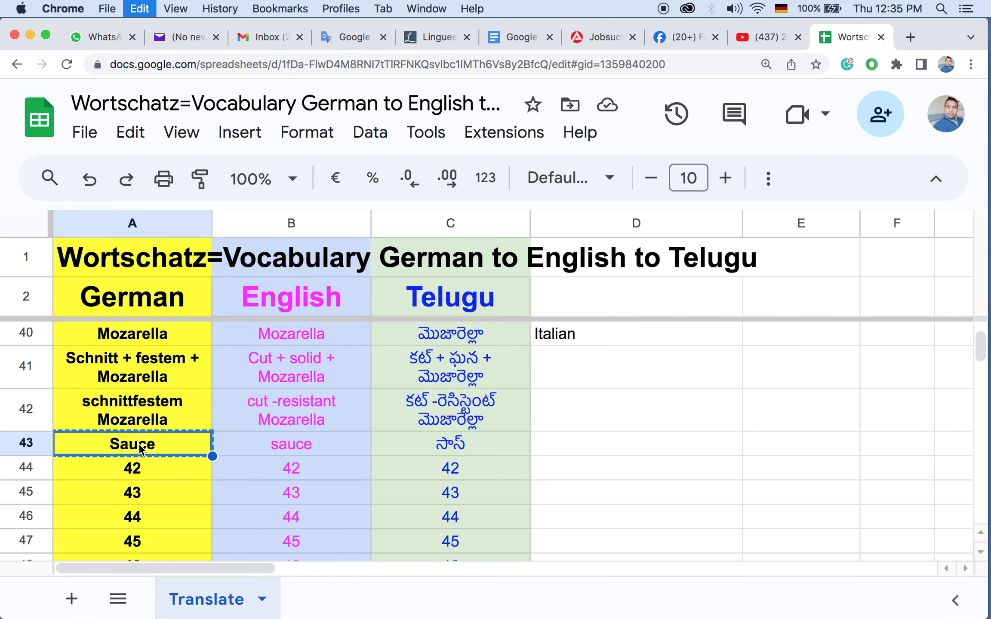
# Step: Translate the German word Sauce into English in Google Translate, getting 'sauce'
pyautogui.click(330, 34)
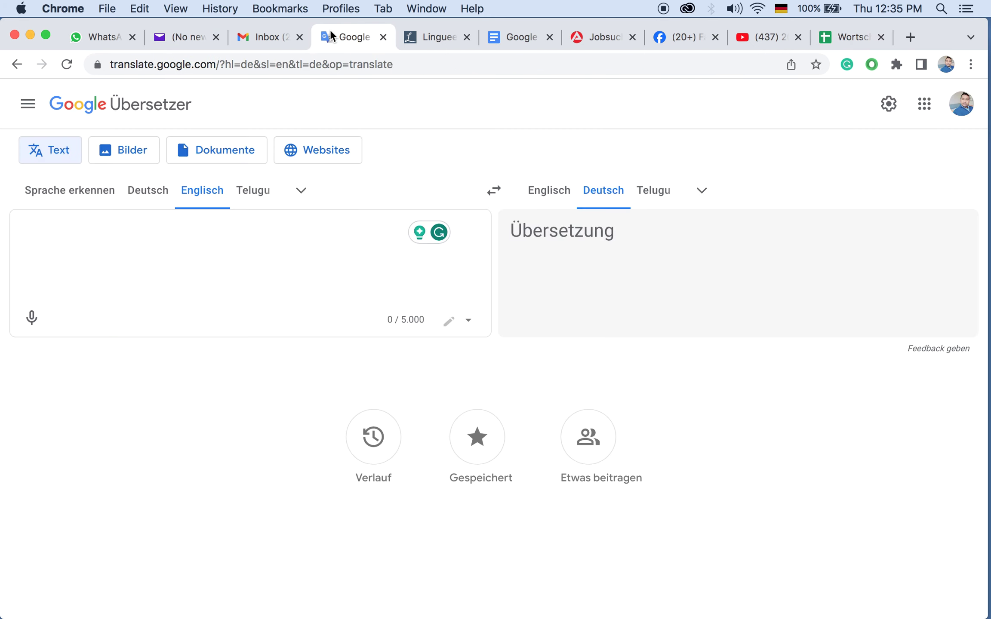
pyautogui.click(148, 195)
pyautogui.click(114, 258)
pyautogui.press('super+v')
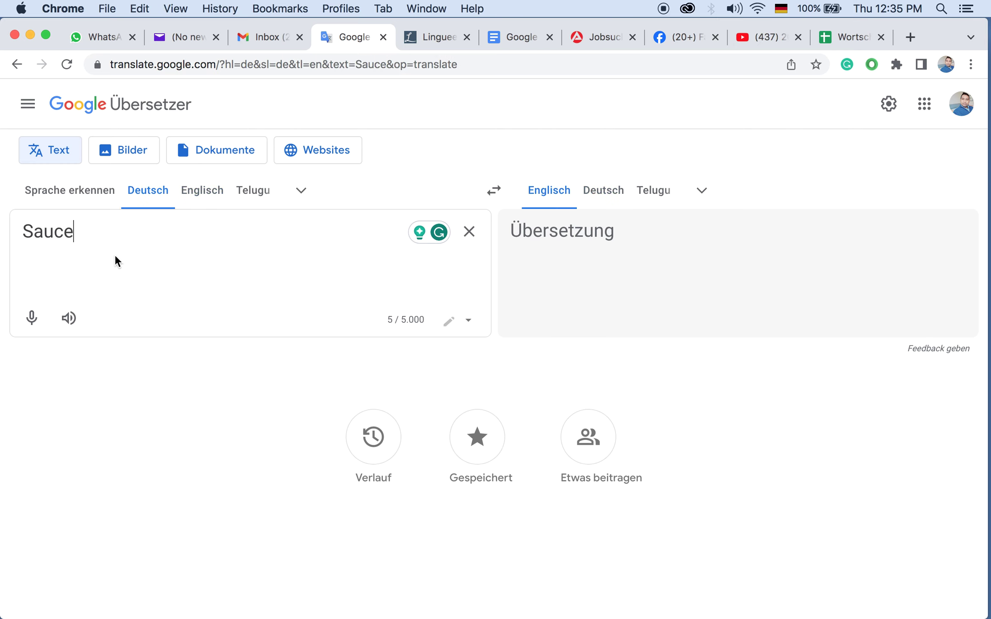
pyautogui.click(420, 168)
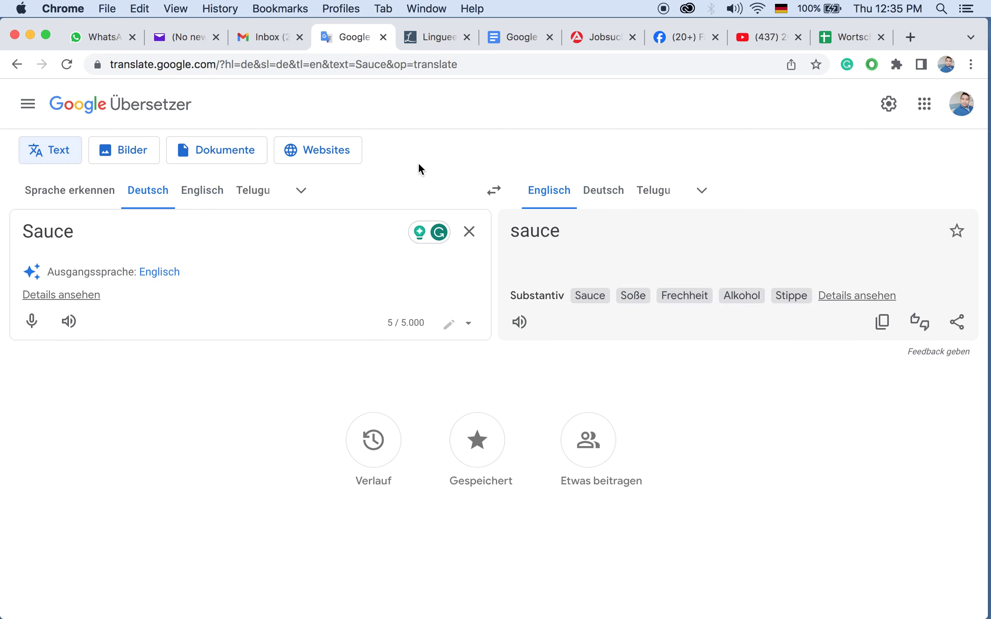
# Step: Play the German and English pronunciations of Sauce, then return to the vocabulary sheet
pyautogui.click(69, 321)
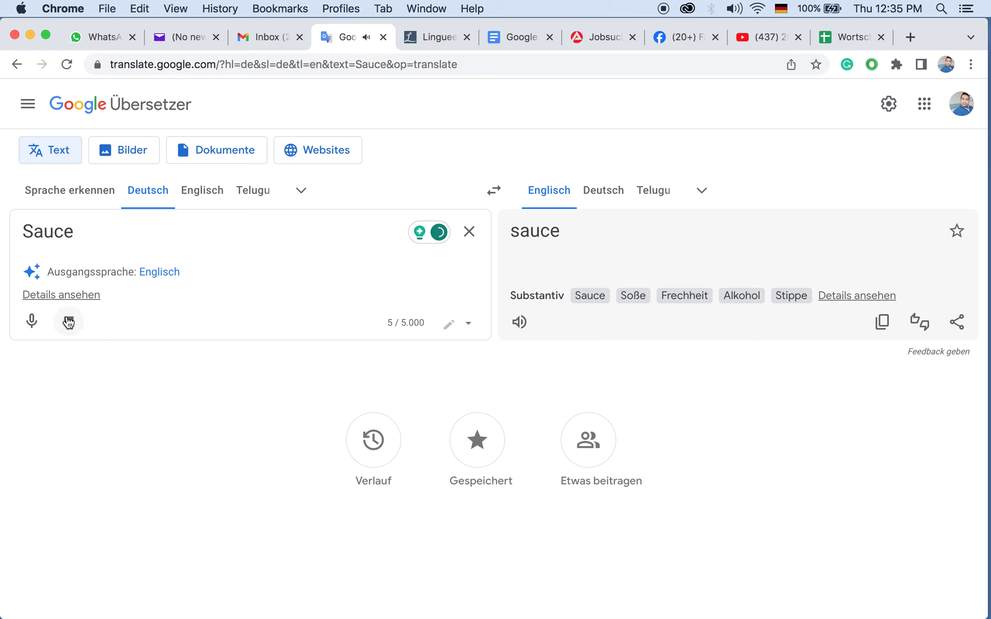
pyautogui.click(519, 323)
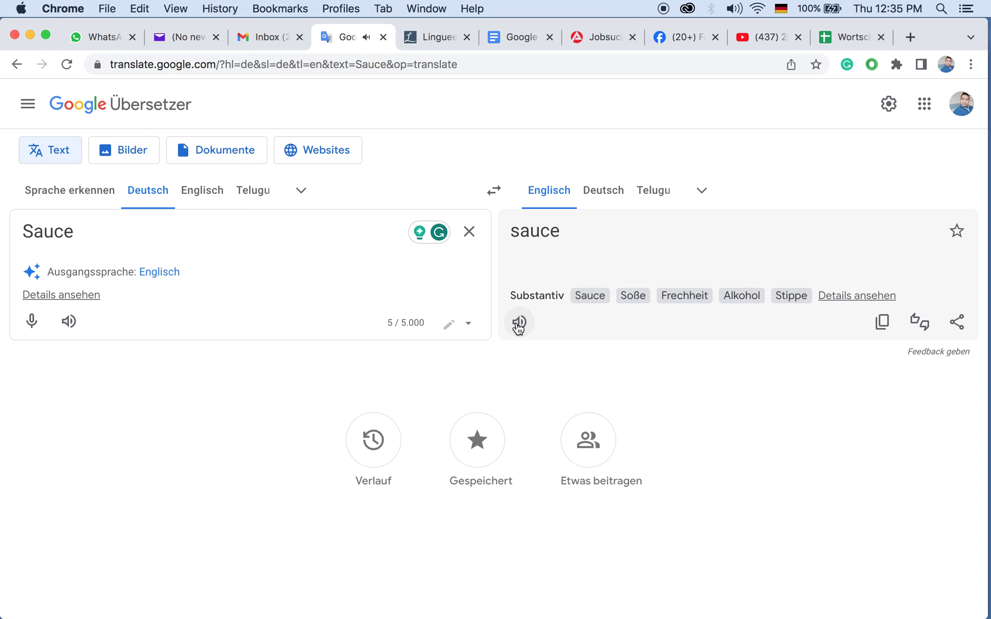
pyautogui.click(519, 324)
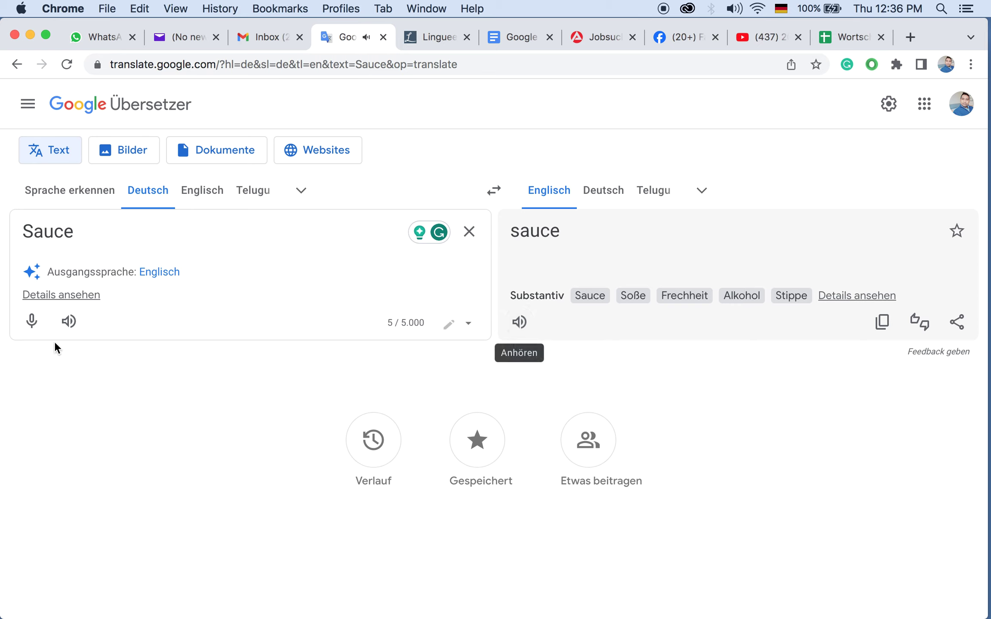
pyautogui.click(68, 324)
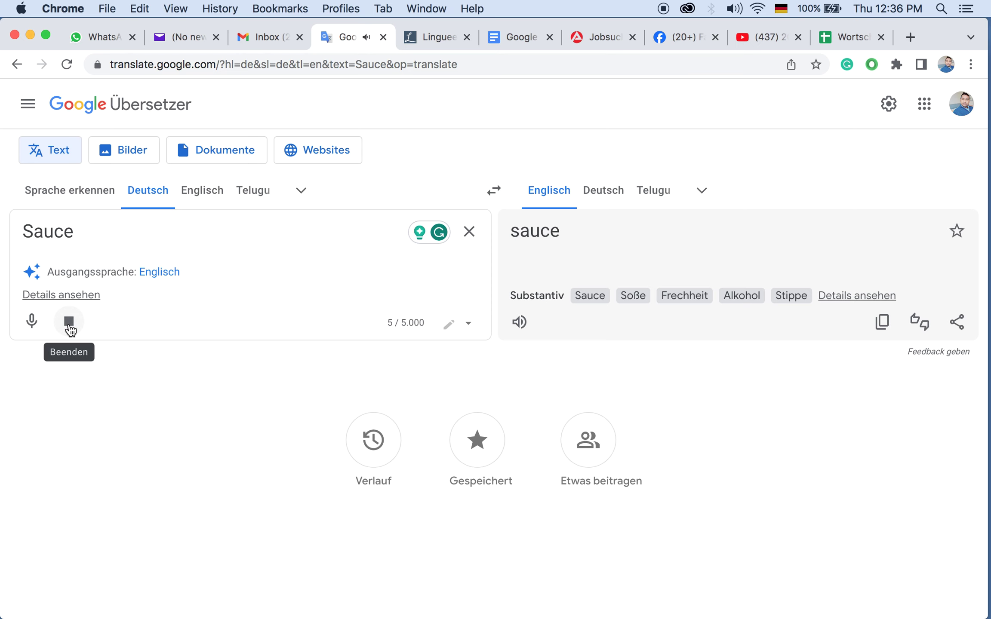
pyautogui.click(842, 39)
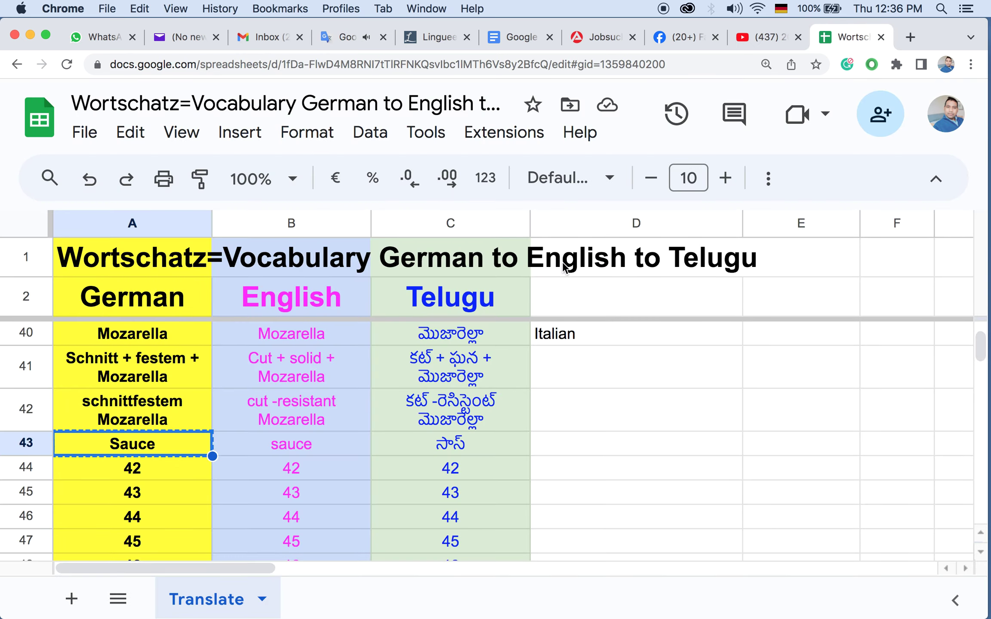
# Step: Enter Tomato as the new German word in cell A44
pyautogui.click(116, 469)
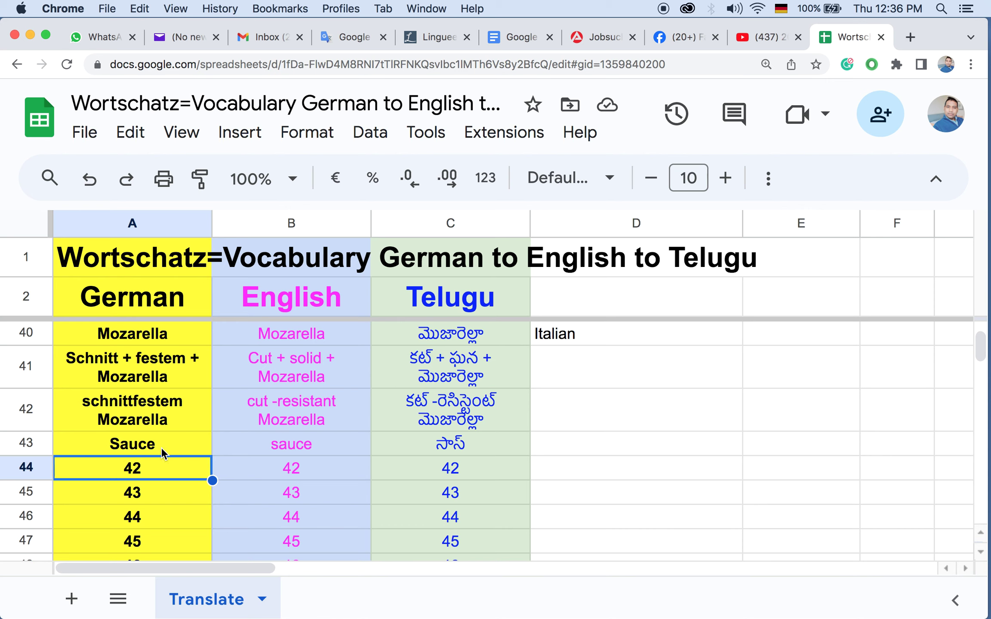
pyautogui.click(337, 447)
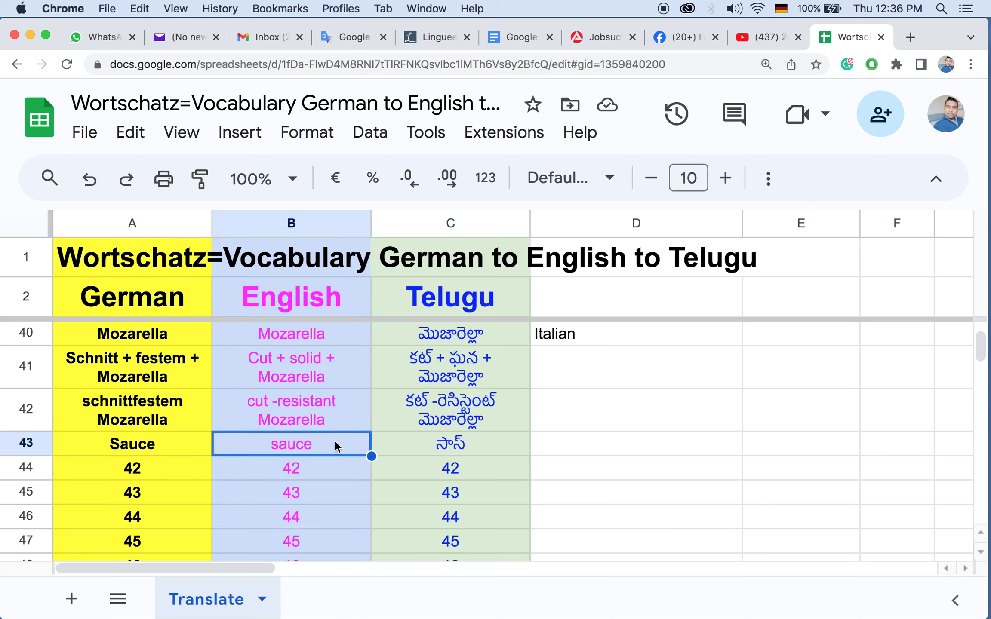
pyautogui.click(162, 469)
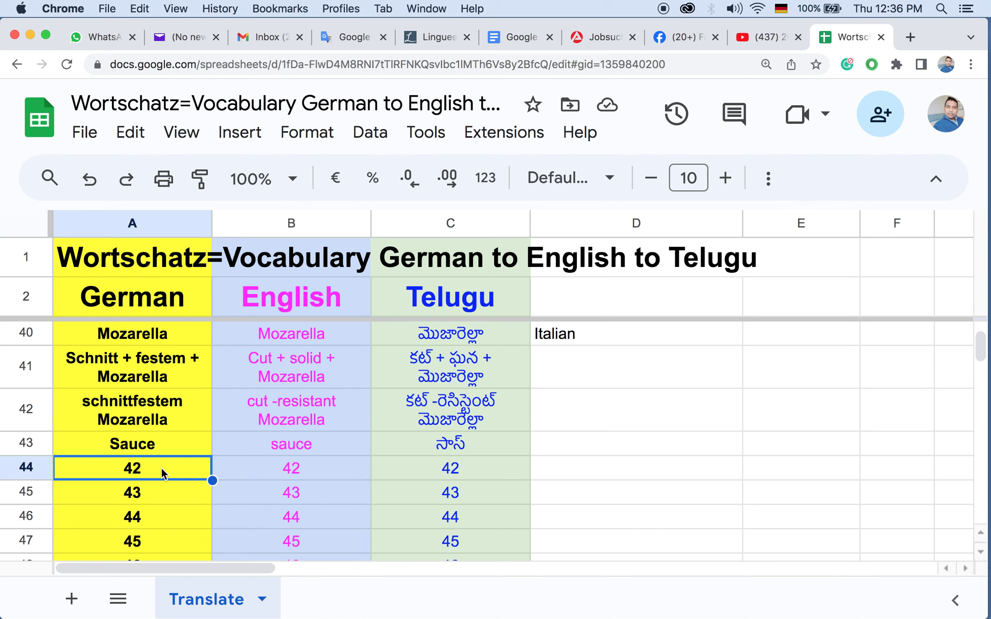
pyautogui.write('Toma')
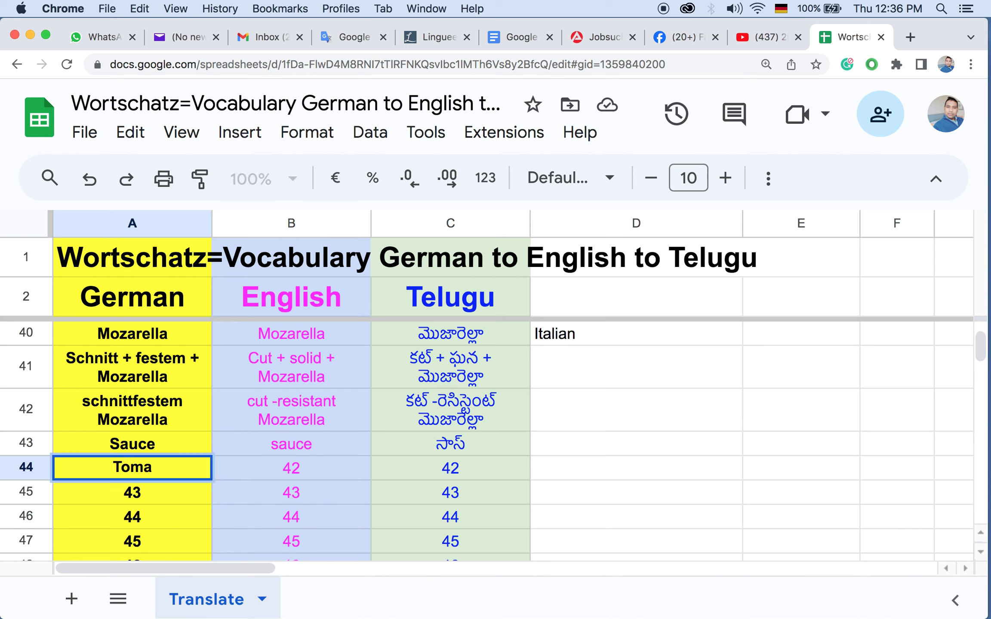
pyautogui.write('to')
pyautogui.press('Return')
pyautogui.click(158, 474)
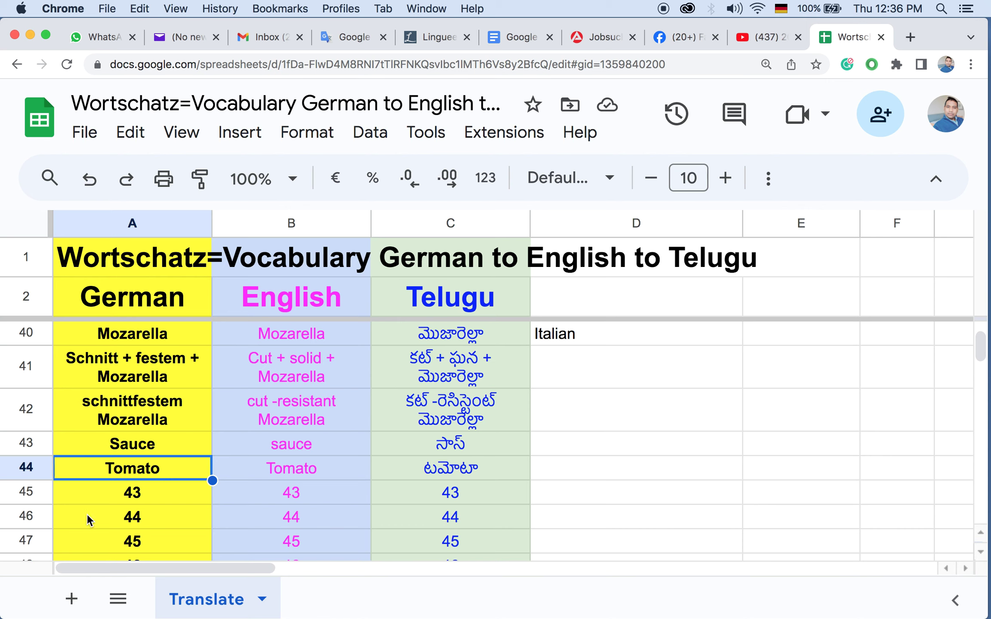
# Step: Fill A45 with the autocompleted Tomato and change it to Tomaten
pyautogui.click(148, 499)
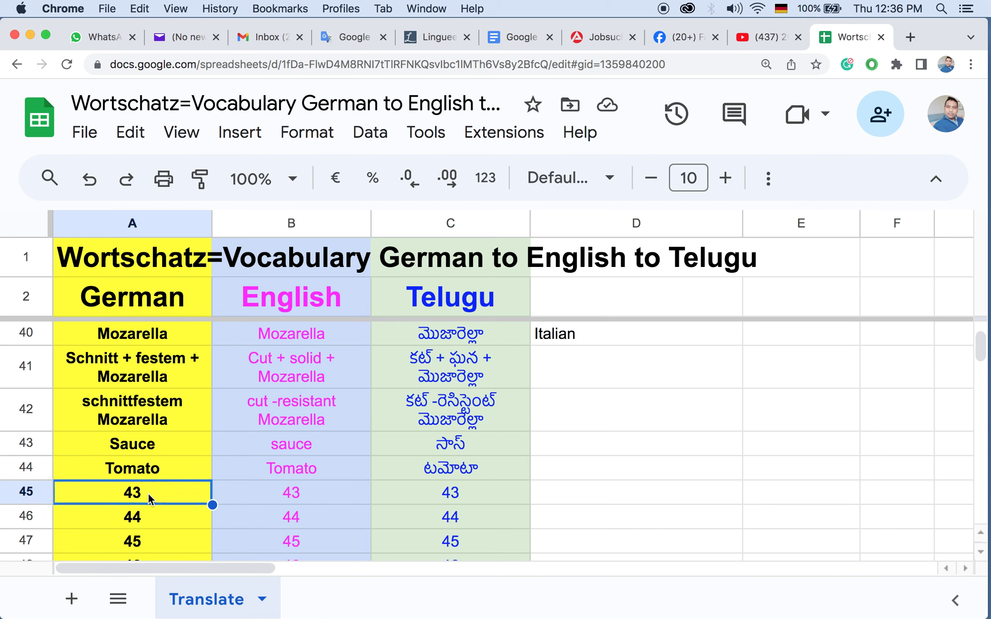
pyautogui.write('T')
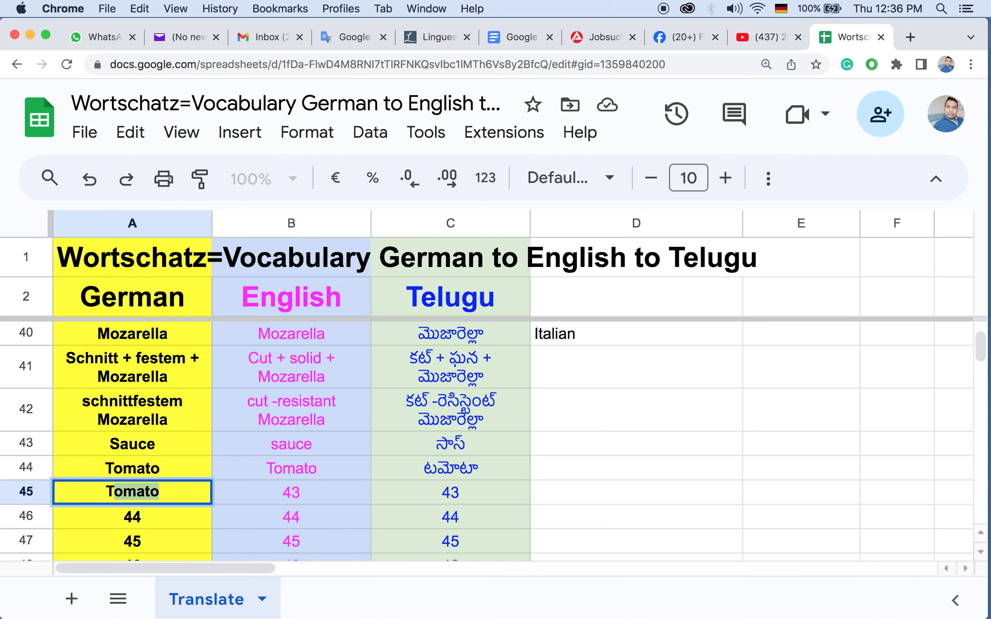
pyautogui.press('Tab')
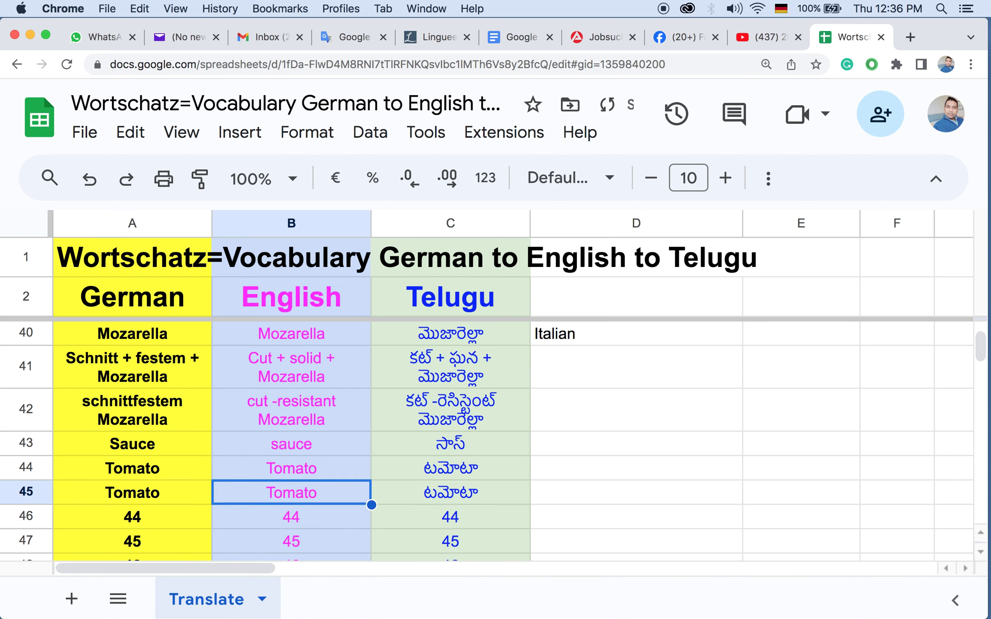
pyautogui.click(159, 501)
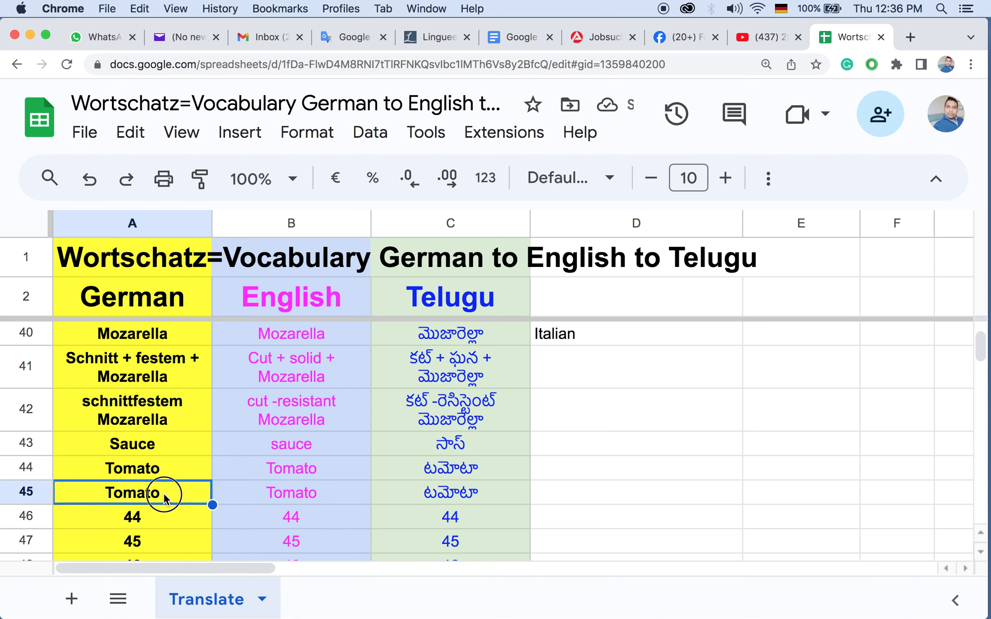
pyautogui.doubleClick(163, 495)
pyautogui.press('BackSpace')
pyautogui.write('en')
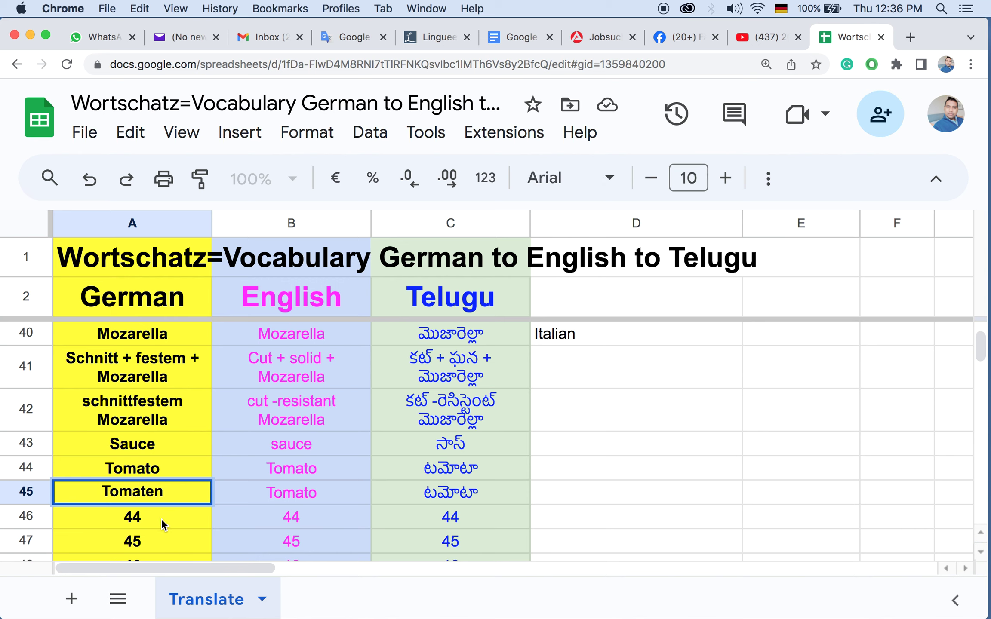
pyautogui.press('Return')
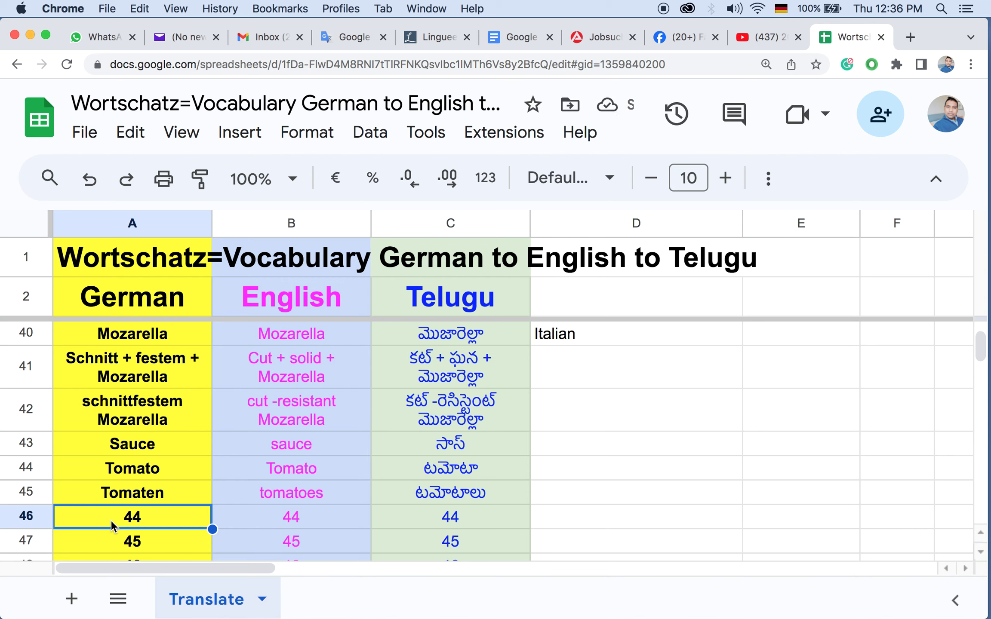
pyautogui.click(134, 496)
pyautogui.click(137, 452)
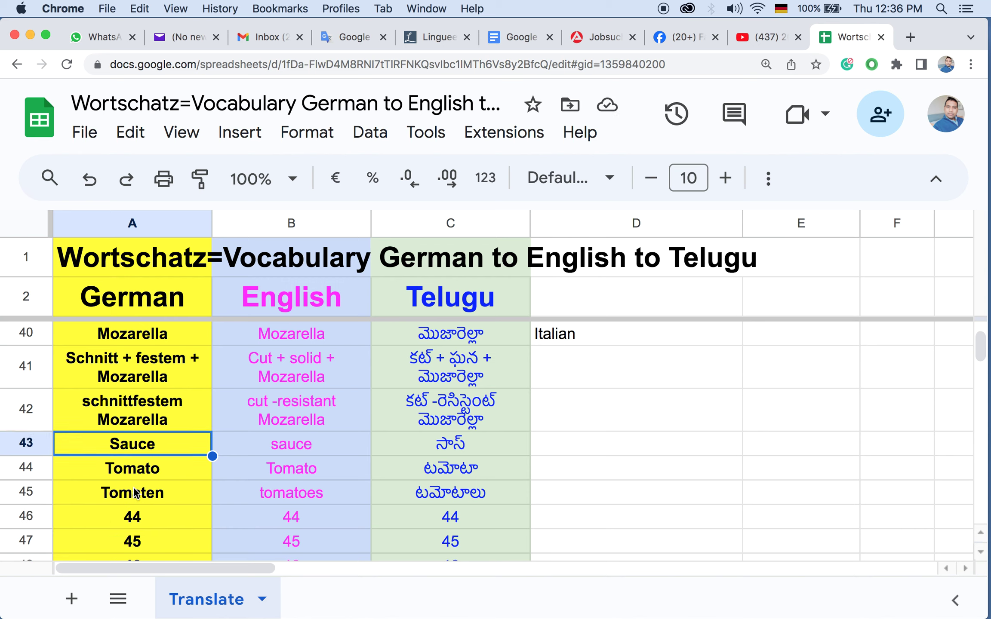
pyautogui.click(135, 493)
# Step: Paste Sauce and Tomaten into A46, replacing the placeholder 44, and reorder them into TomatenSauce
pyautogui.keyDown('super'); pyautogui.click(135, 451); pyautogui.keyUp('super')
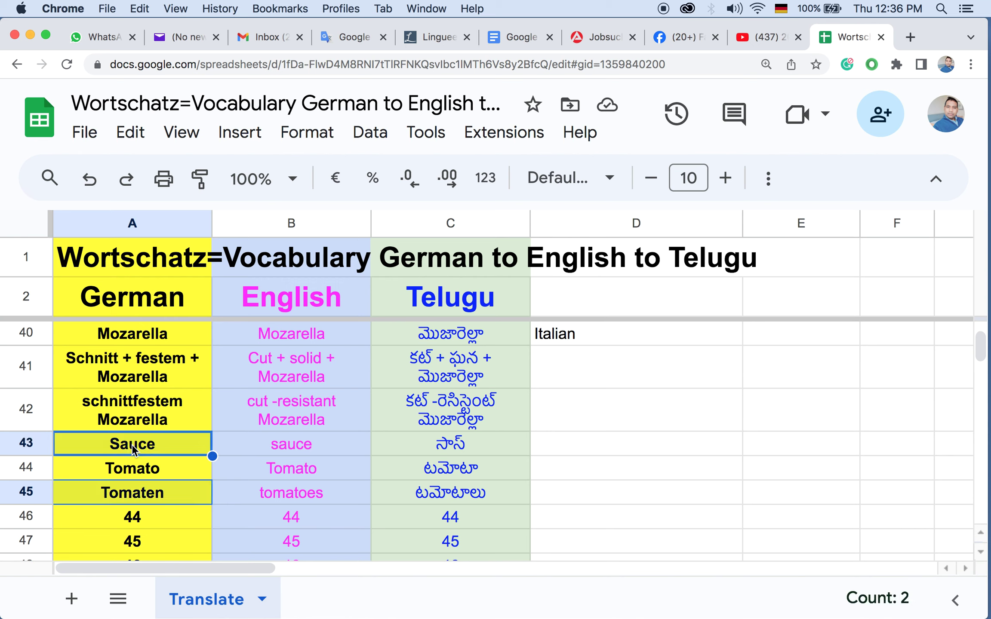
pyautogui.press('super+c')
pyautogui.doubleClick(122, 514)
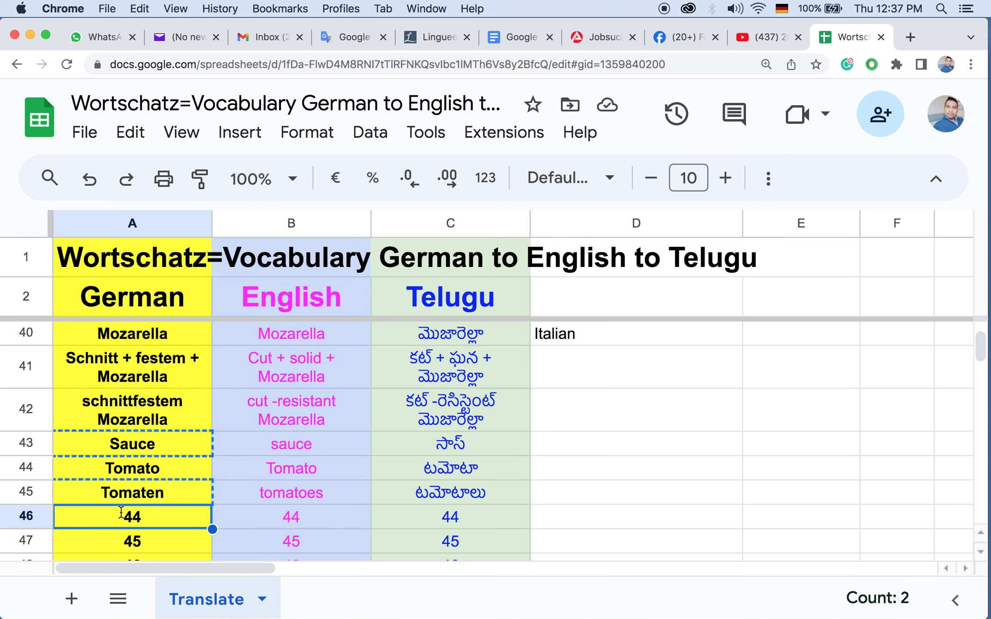
pyautogui.press('BackSpace')
pyautogui.press('BackSpace')
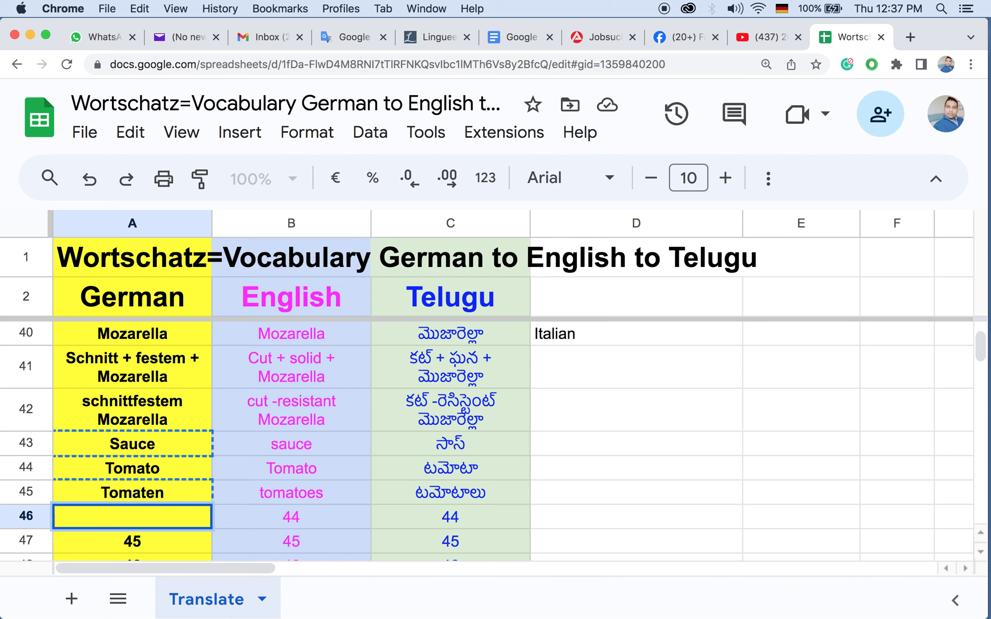
pyautogui.press('super+v')
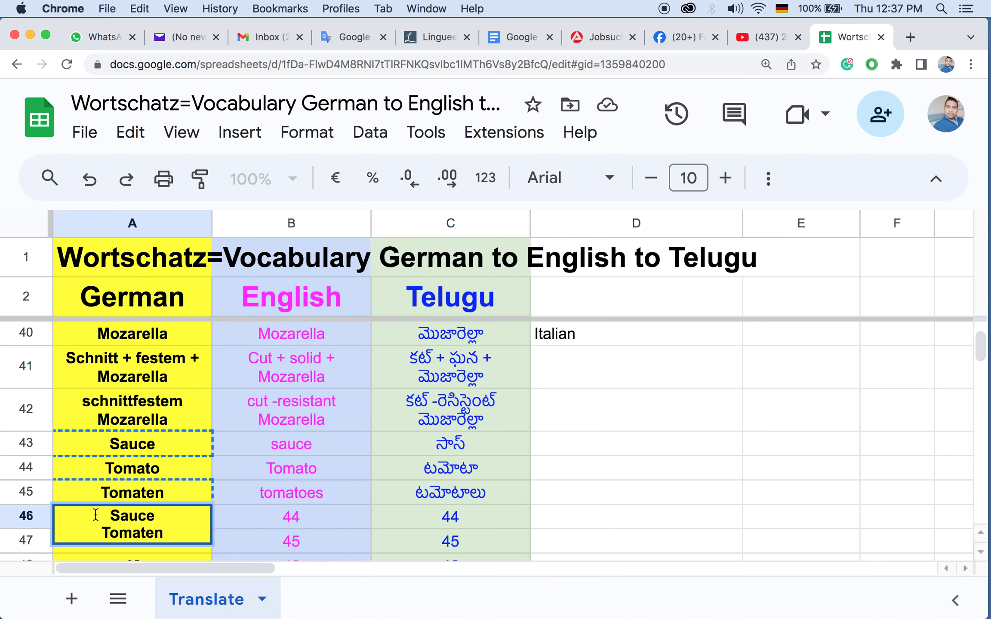
pyautogui.click(102, 533)
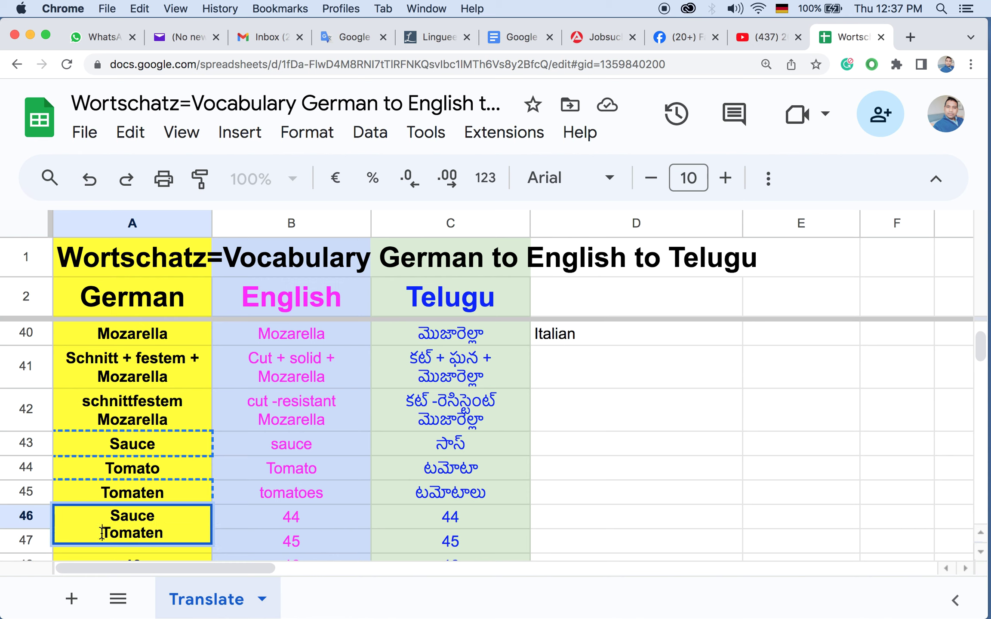
pyautogui.doubleClick(133, 514)
pyautogui.press('BackSpace')
pyautogui.press('super+v')
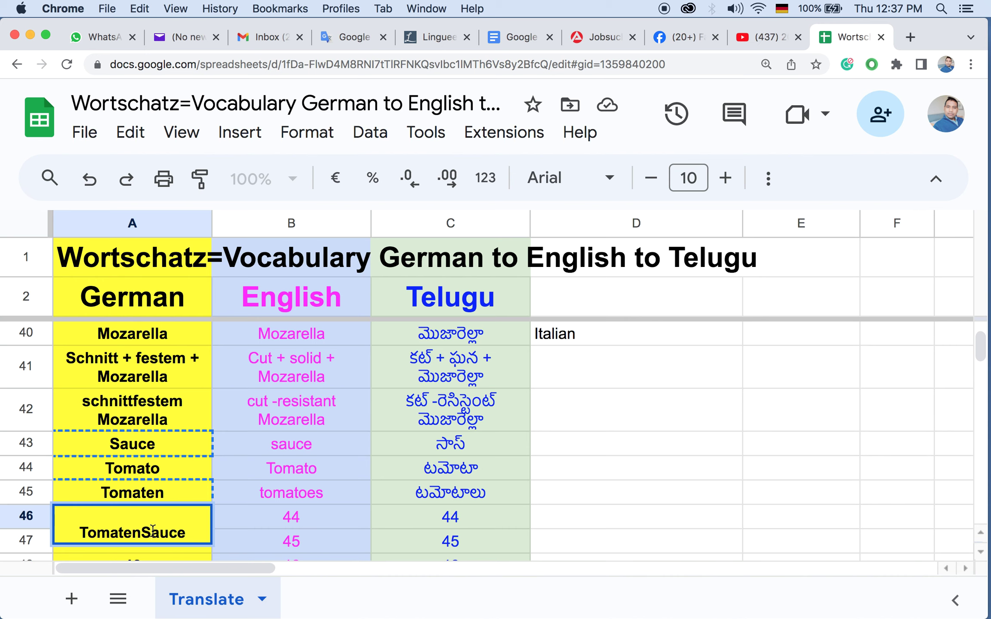
# Step: Lowercase the S to make 'Tomatensauce' and commit A46 so its translations refresh
pyautogui.click(153, 529)
pyautogui.press('BackSpace')
pyautogui.write('s')
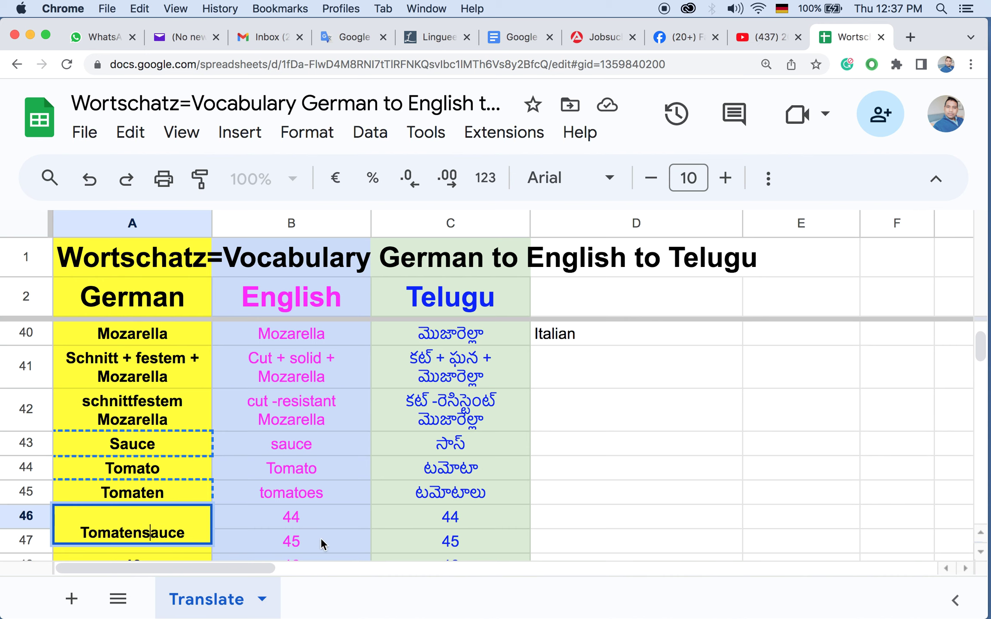
pyautogui.click(325, 516)
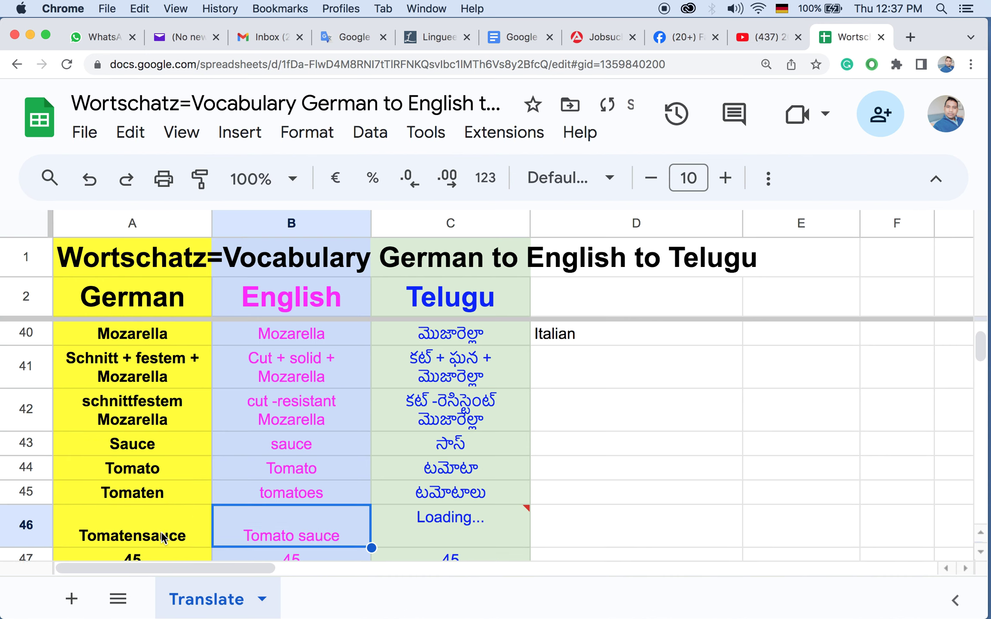
pyautogui.doubleClick(80, 529)
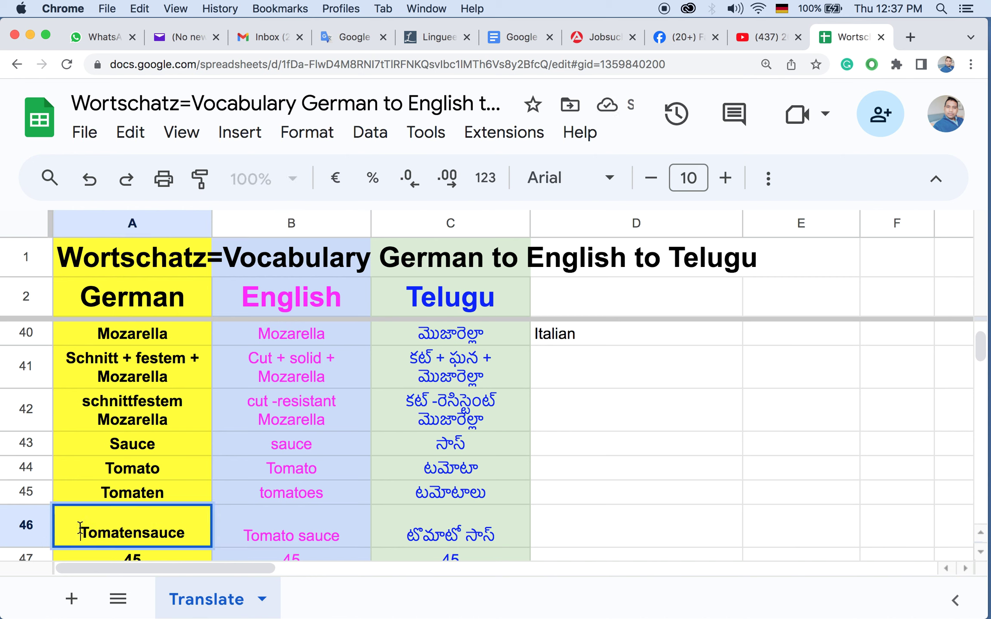
pyautogui.click(266, 479)
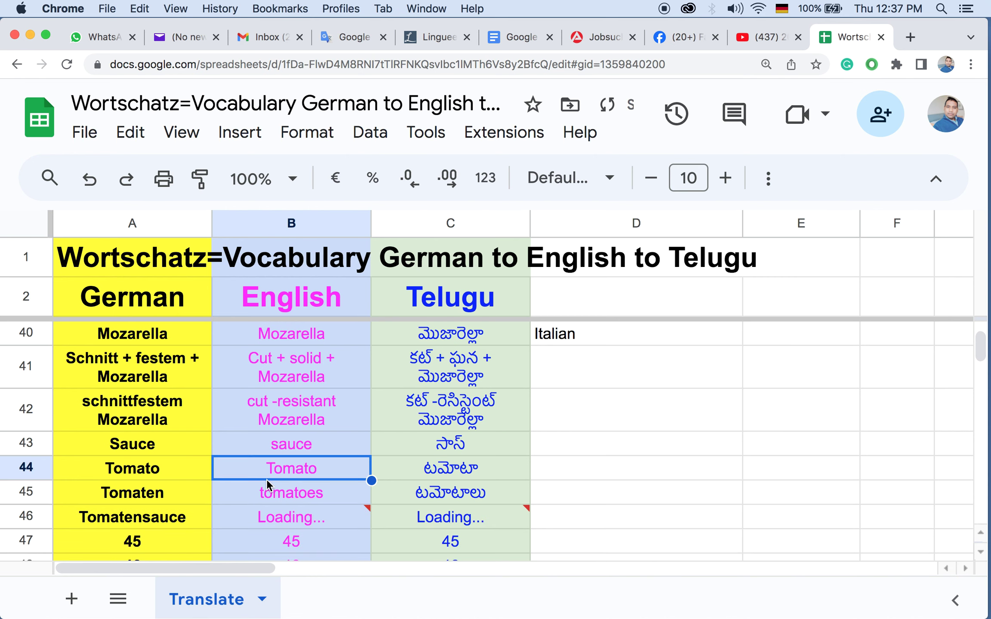
pyautogui.click(135, 491)
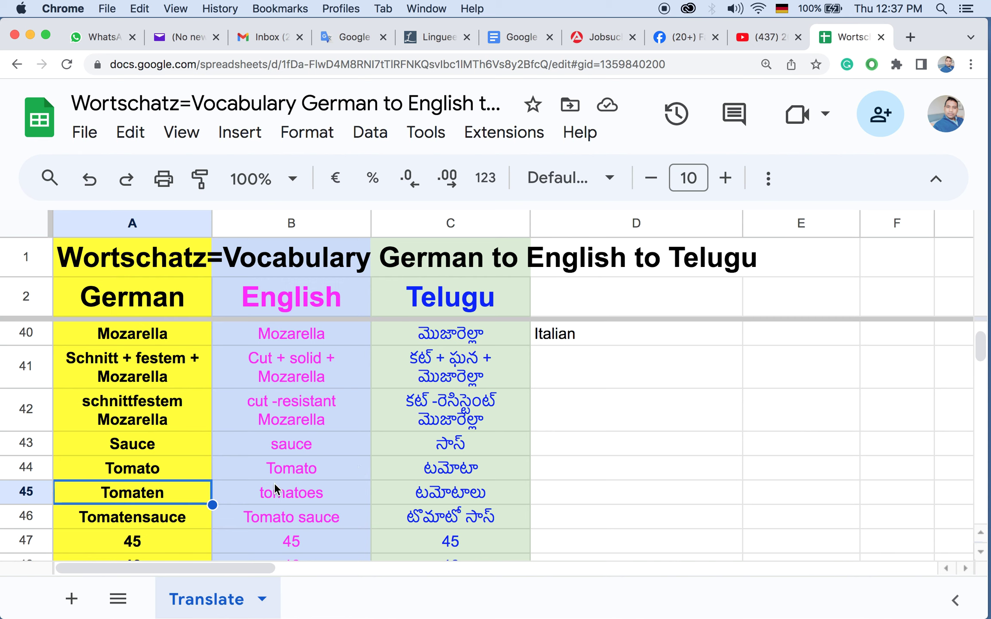
pyautogui.click(129, 521)
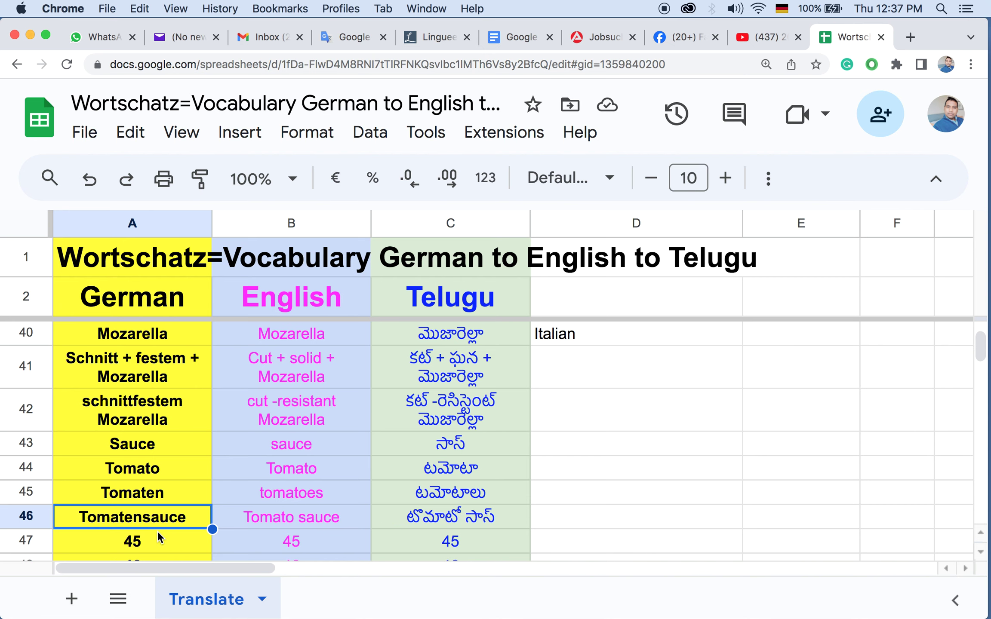
# Step: Replace the placeholders in A47 and A48 with Grill and grillen
pyautogui.scroll(-3, 160, 537)
pyautogui.click(138, 408)
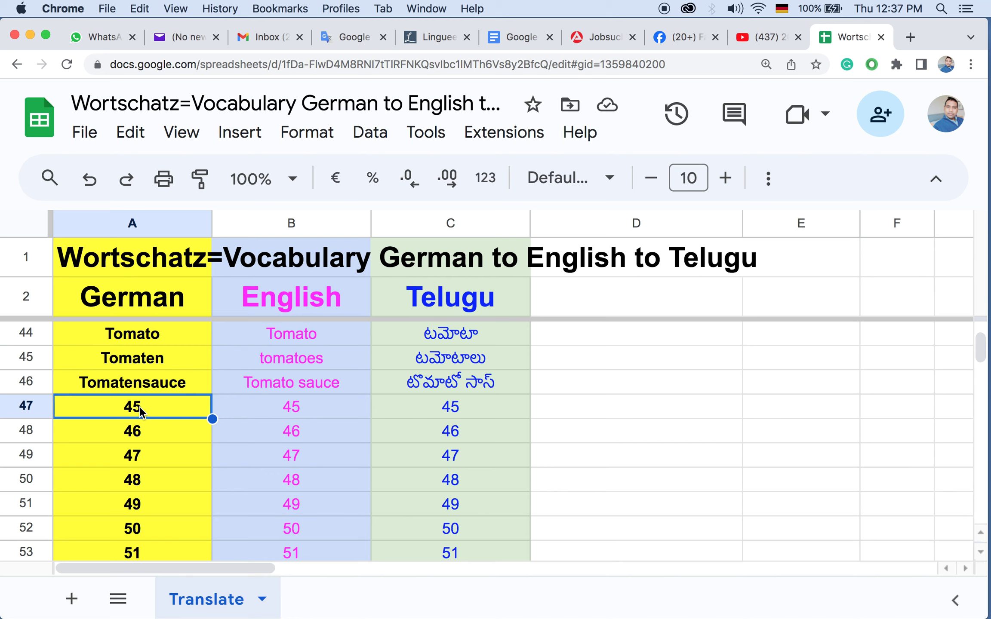
pyautogui.press('Delete')
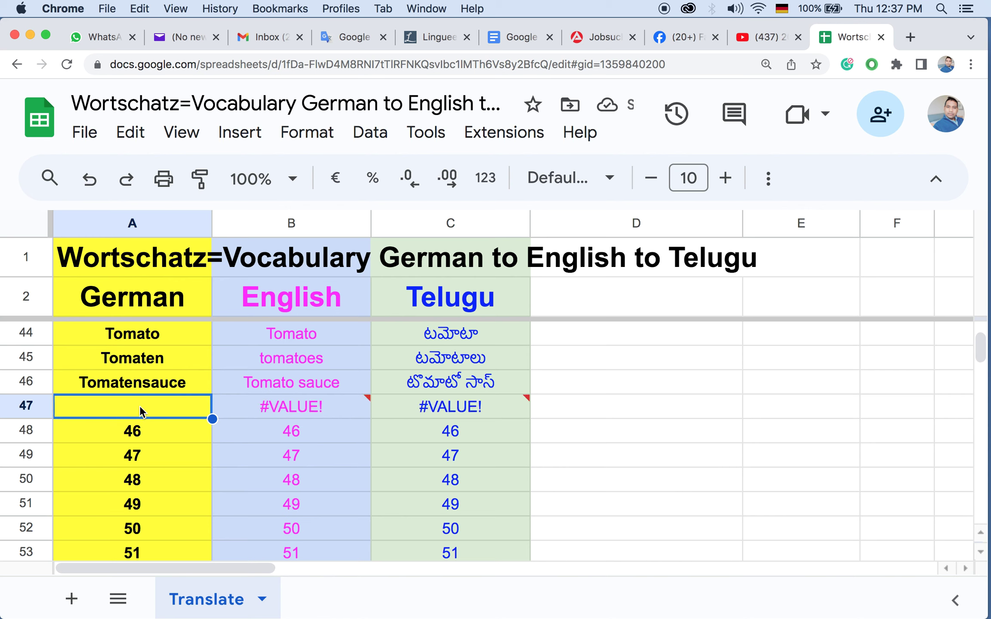
pyautogui.write('Grill')
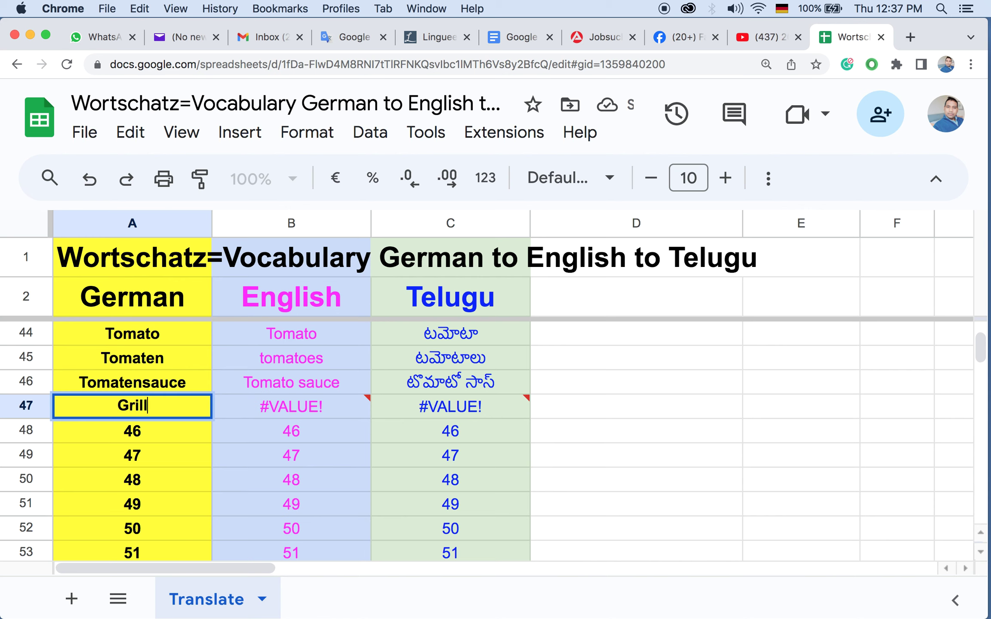
pyautogui.click(155, 428)
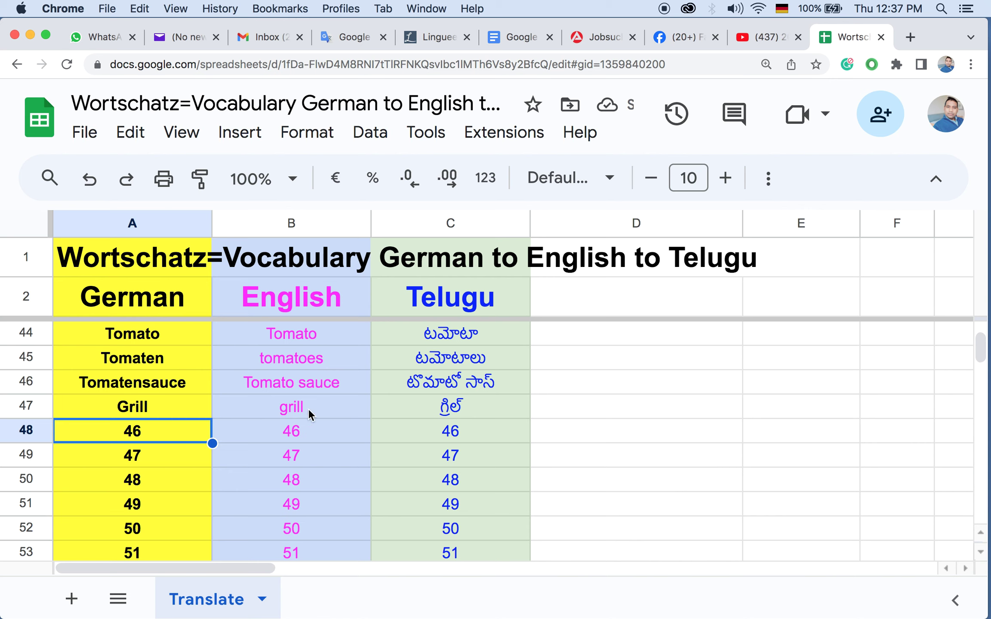
pyautogui.doubleClick(146, 422)
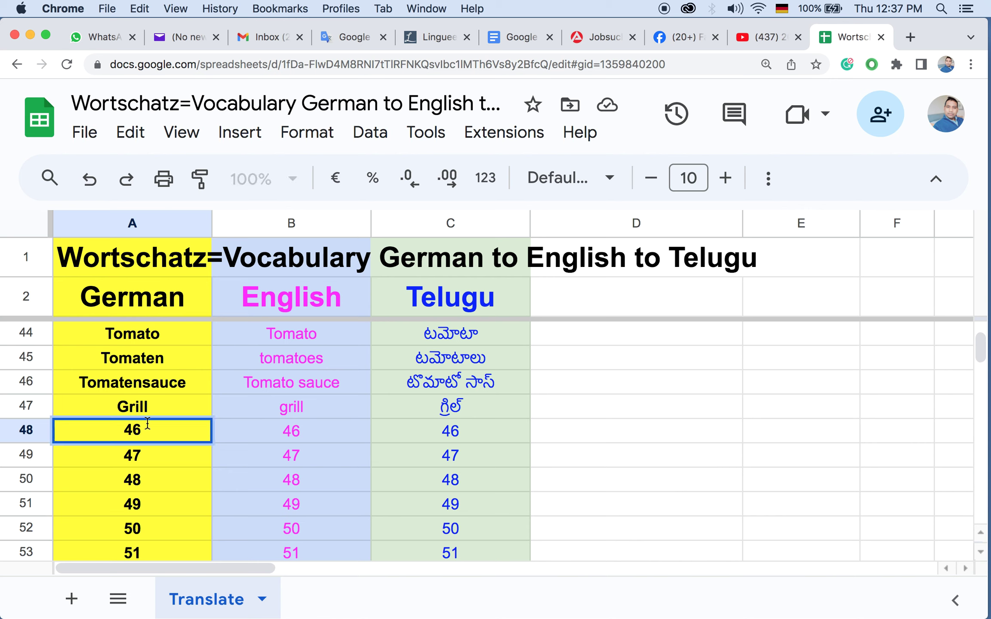
pyautogui.press('BackSpace')
pyautogui.press('BackSpace')
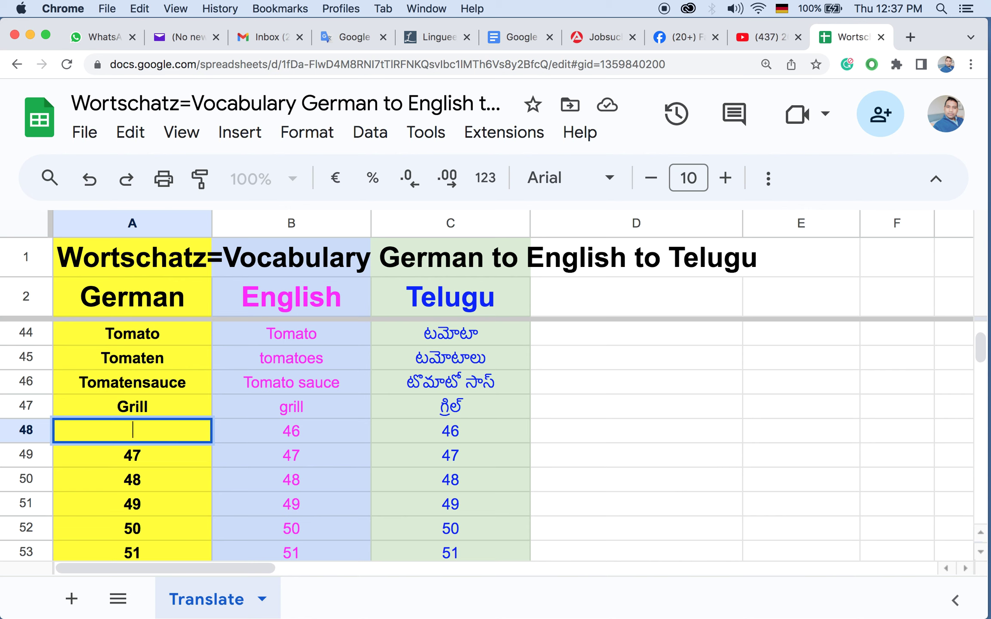
pyautogui.write('gri')
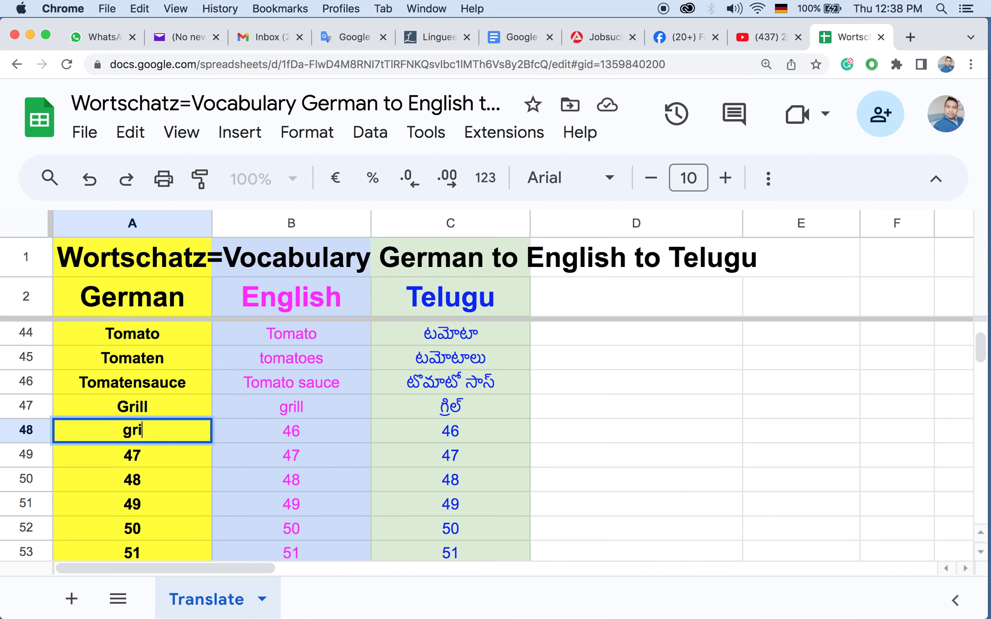
pyautogui.write('llen')
pyautogui.click(154, 455)
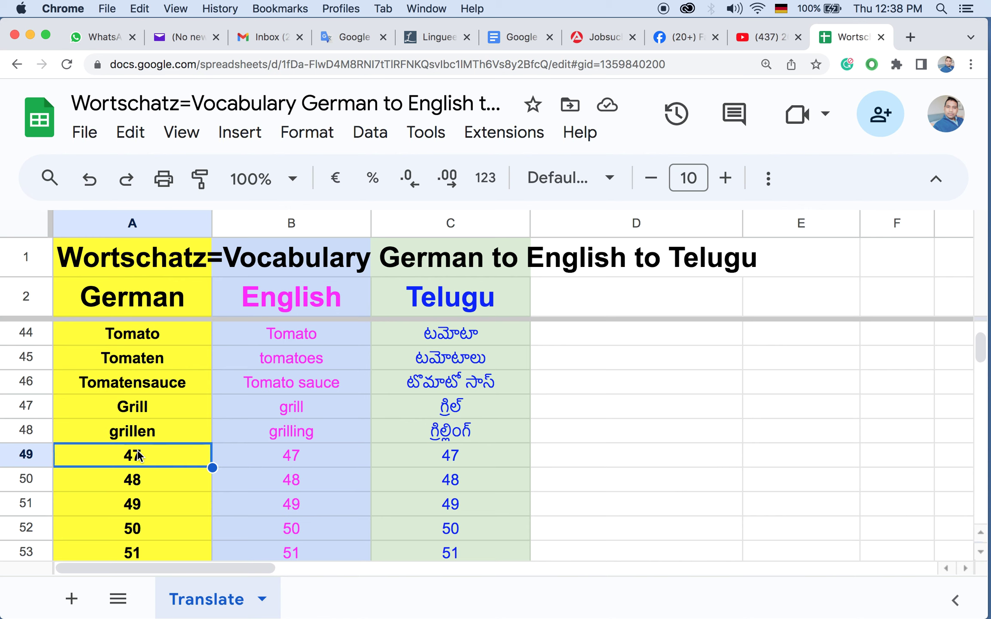
# Step: Set B49 to 'grilled' and replace the placeholder in A49 with gegrillt
pyautogui.click(292, 451)
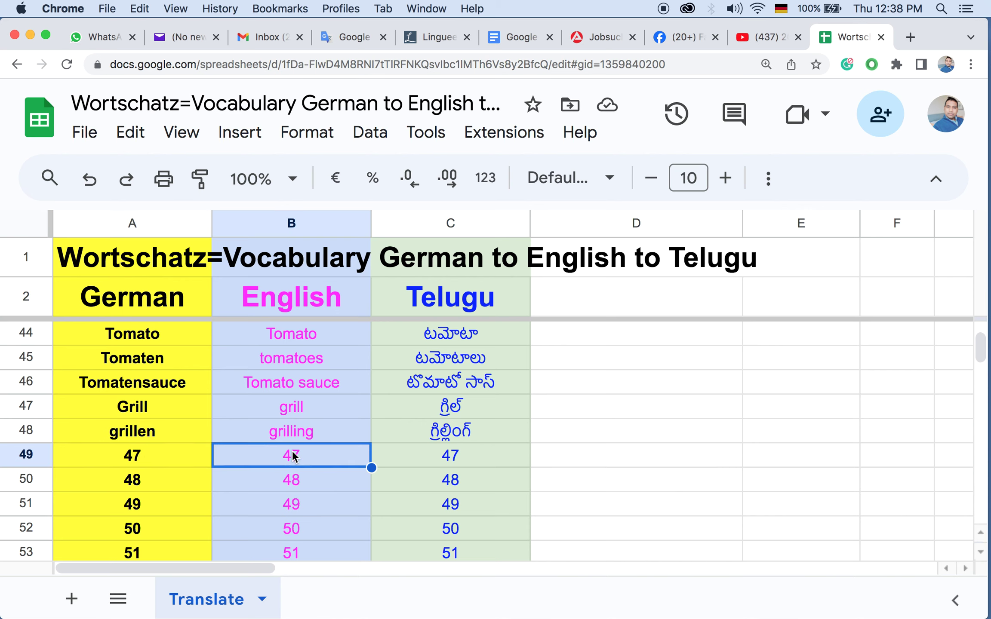
pyautogui.press('Delete')
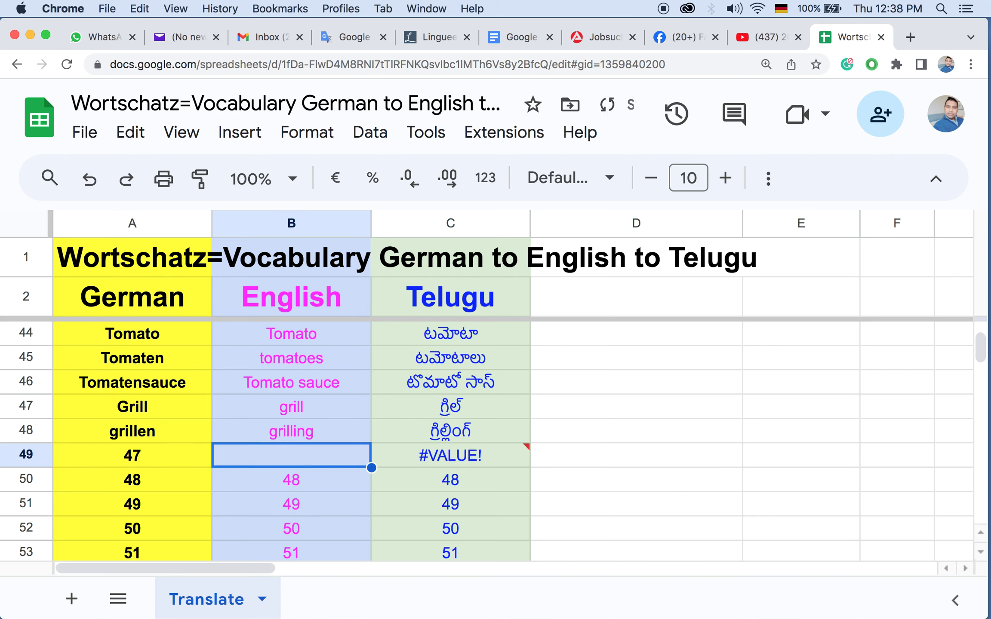
pyautogui.write('grilled')
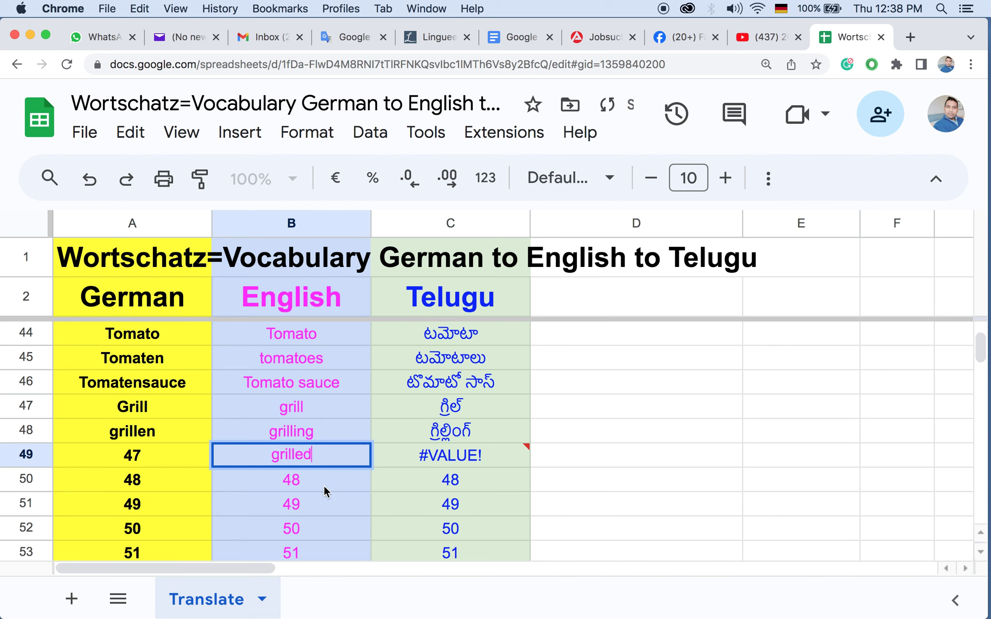
pyautogui.press('Return')
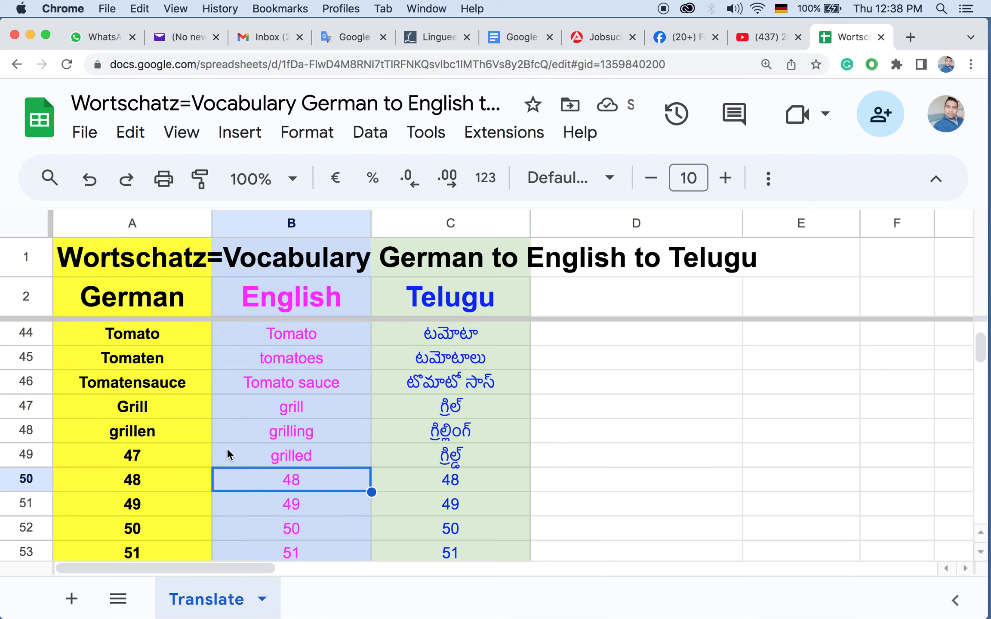
pyautogui.click(166, 459)
pyautogui.doubleClick(164, 454)
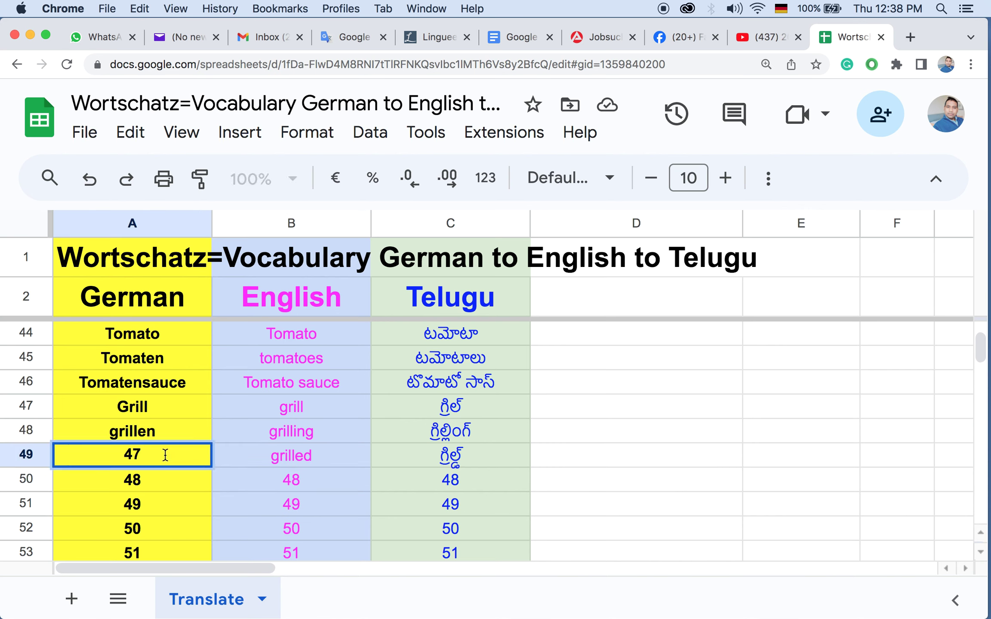
pyautogui.press('BackSpace')
pyautogui.press('BackSpace')
pyautogui.write('g')
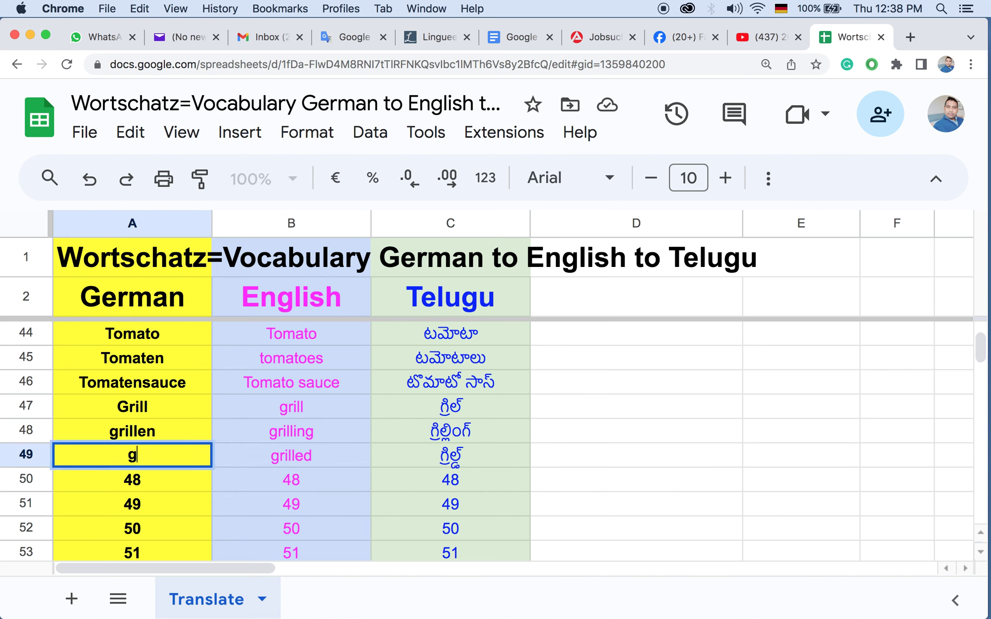
pyautogui.write('egrillt')
pyautogui.press('Return')
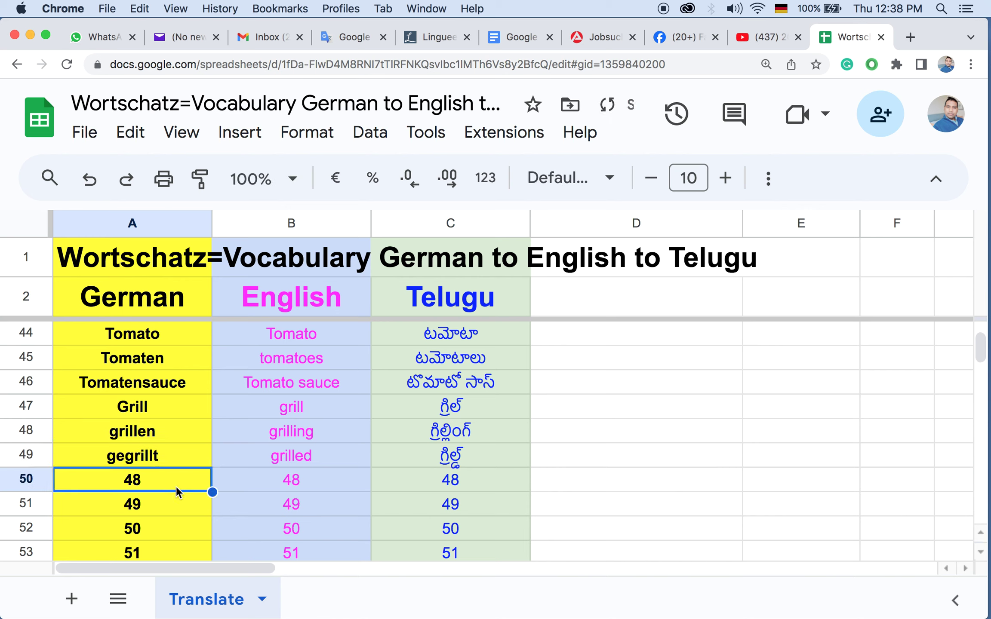
# Step: Copy gegrillt from A49 into A50
pyautogui.click(152, 458)
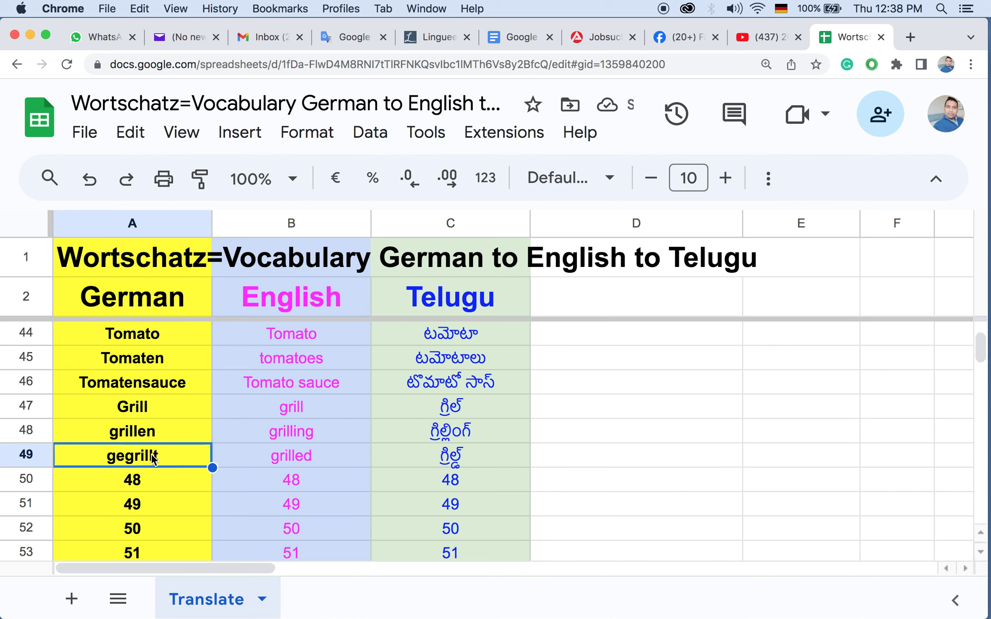
pyautogui.press('super+c')
pyautogui.click(139, 479)
pyautogui.press('super+v')
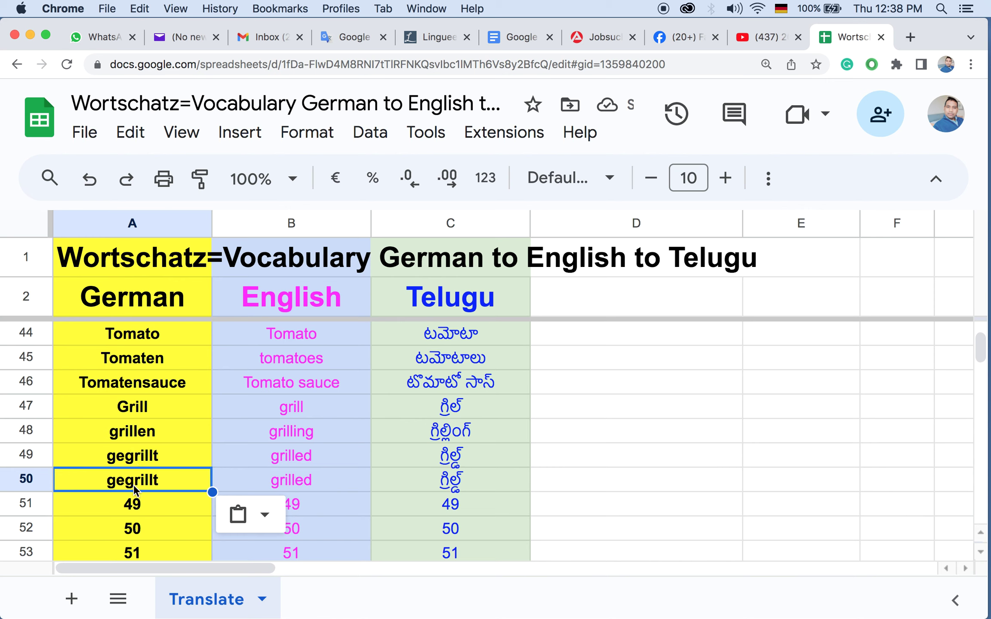
# Step: Try rewriting A50 as 'ge + grillt', then clear the cell, leaving #VALUE! translations
pyautogui.doubleClick(138, 482)
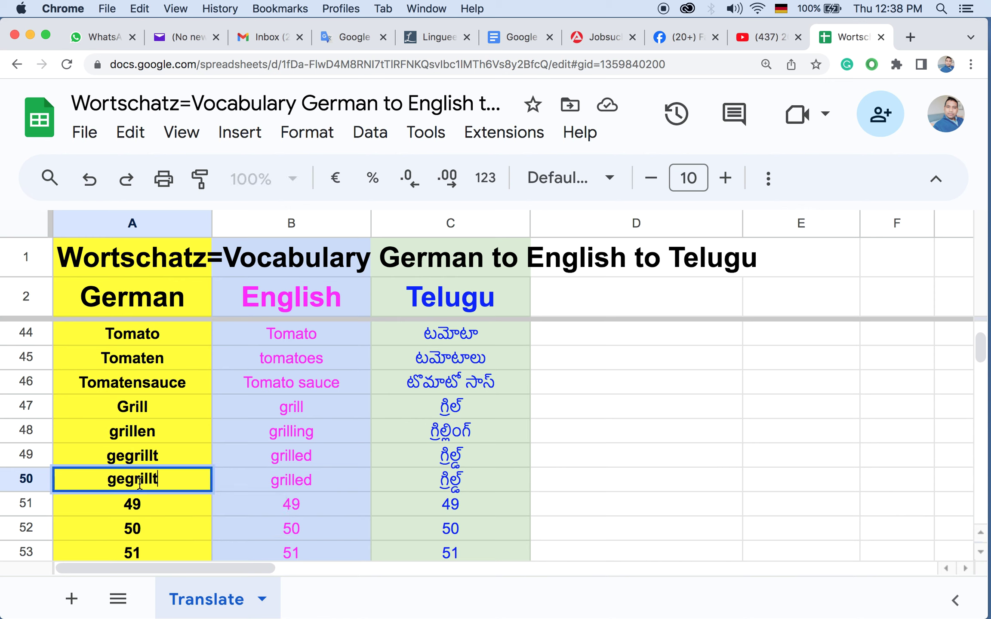
pyautogui.click(128, 480)
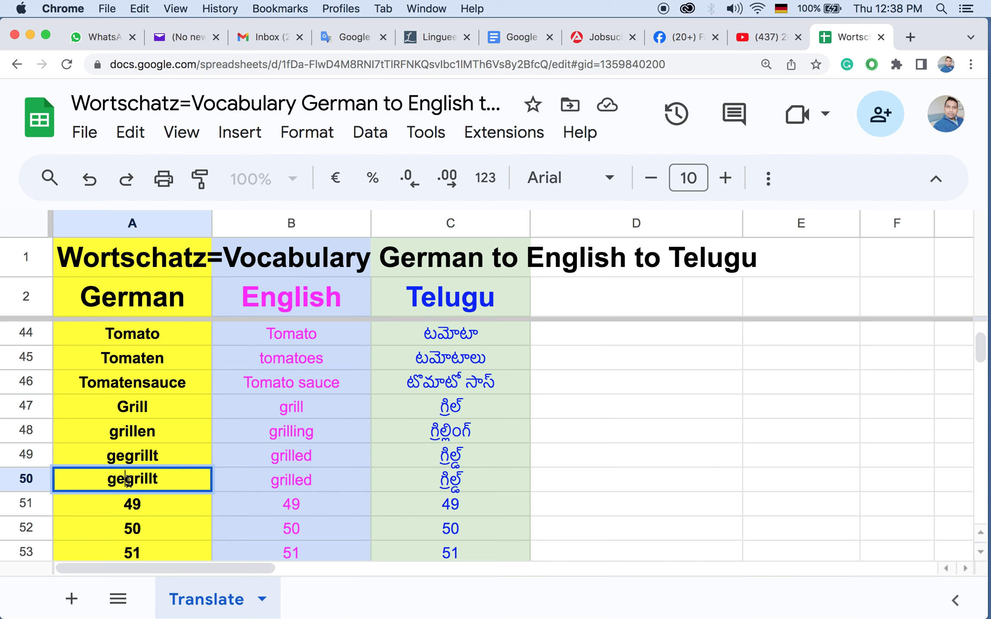
pyautogui.write('+')
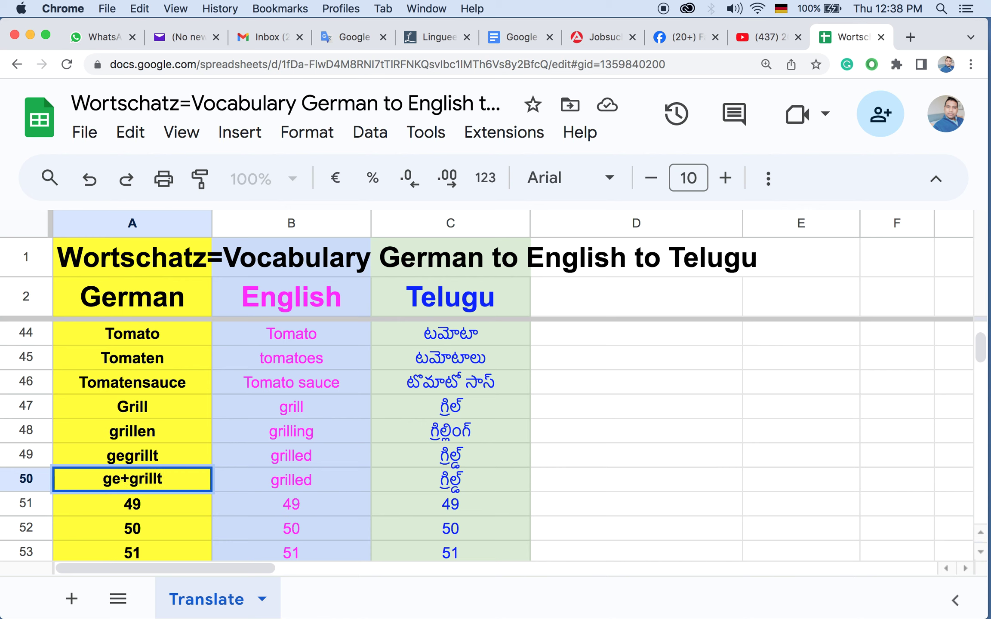
pyautogui.press('Return')
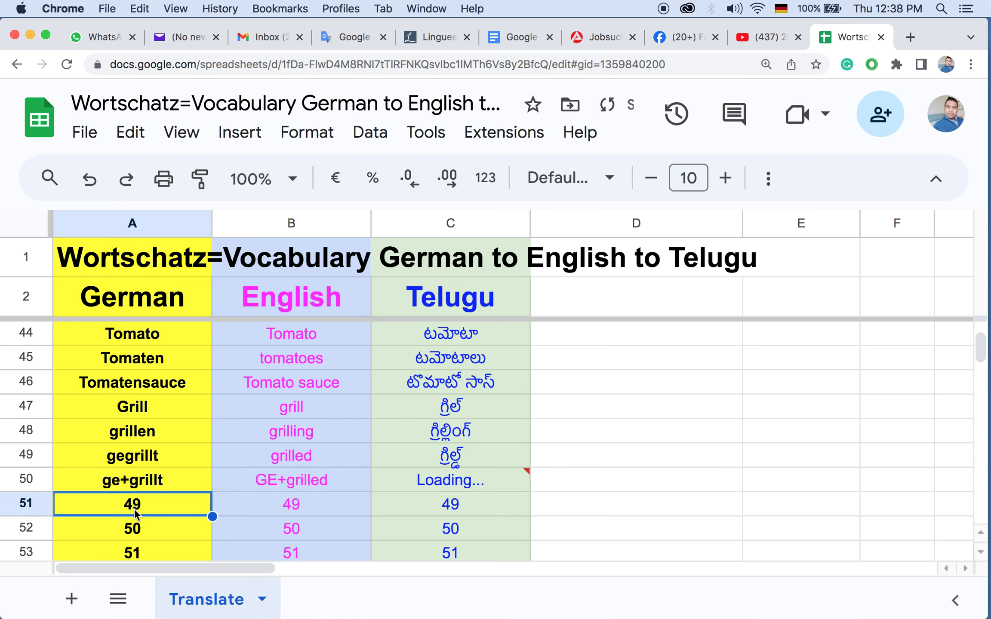
pyautogui.click(124, 482)
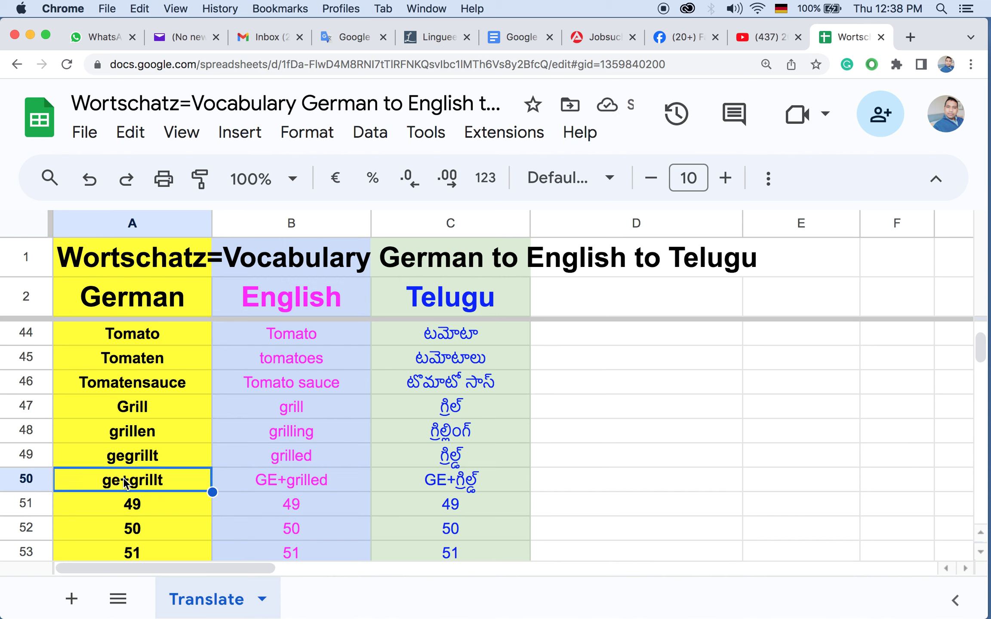
pyautogui.doubleClick(124, 483)
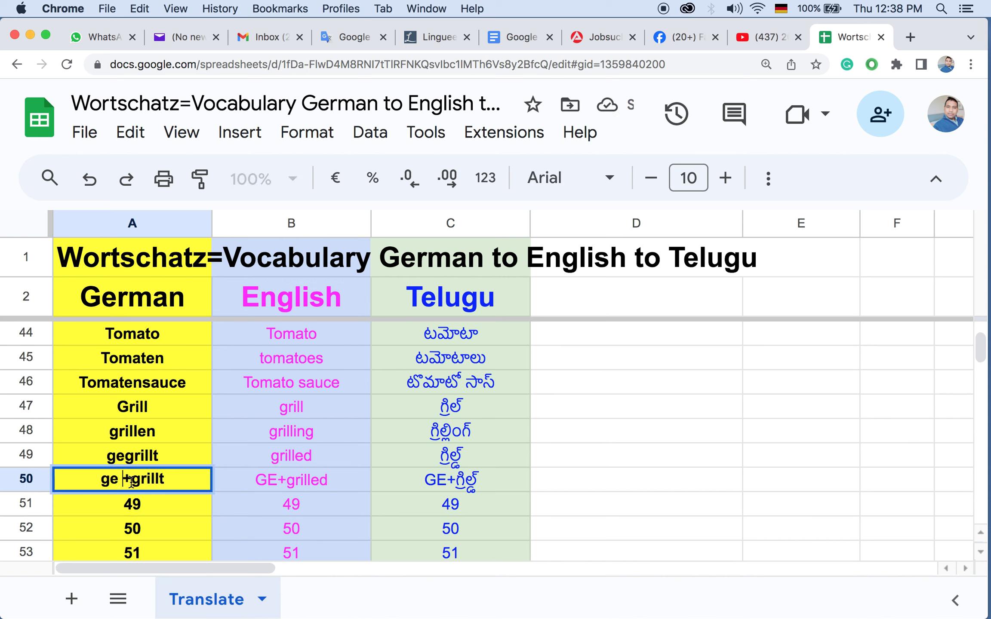
pyautogui.press('Right')
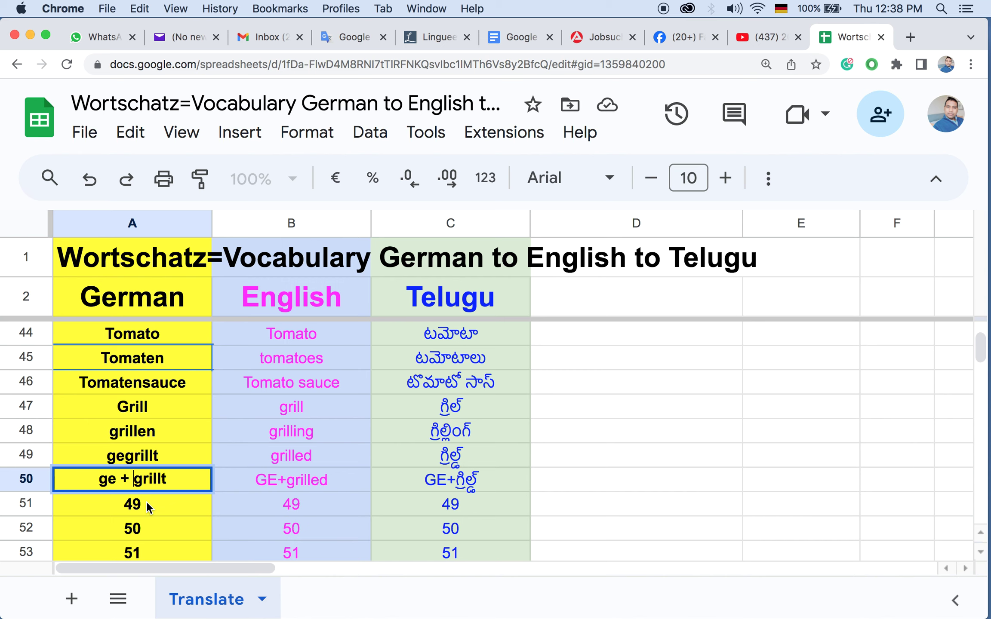
pyautogui.click(160, 509)
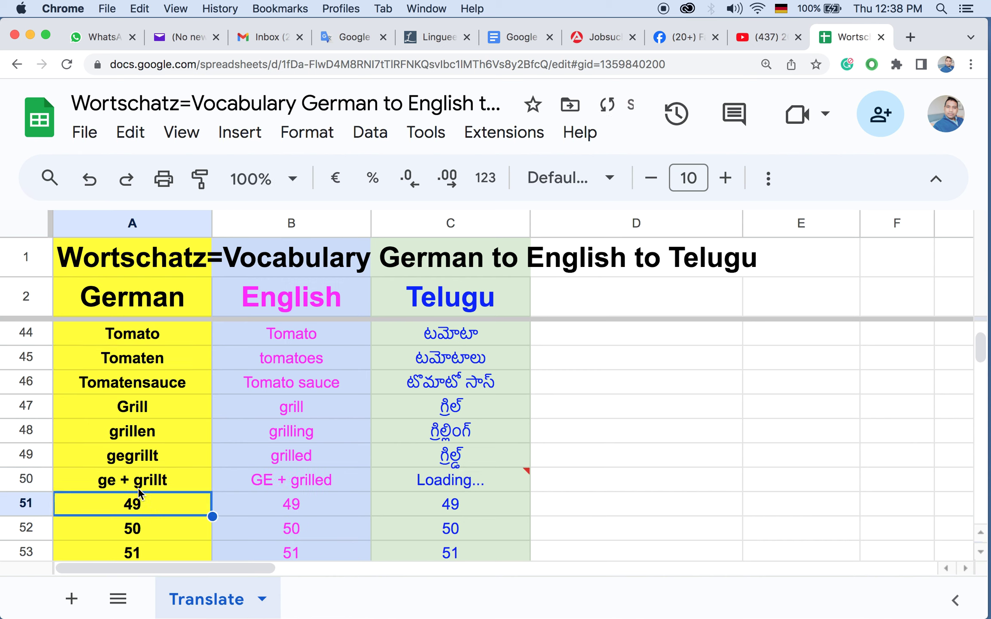
pyautogui.click(148, 478)
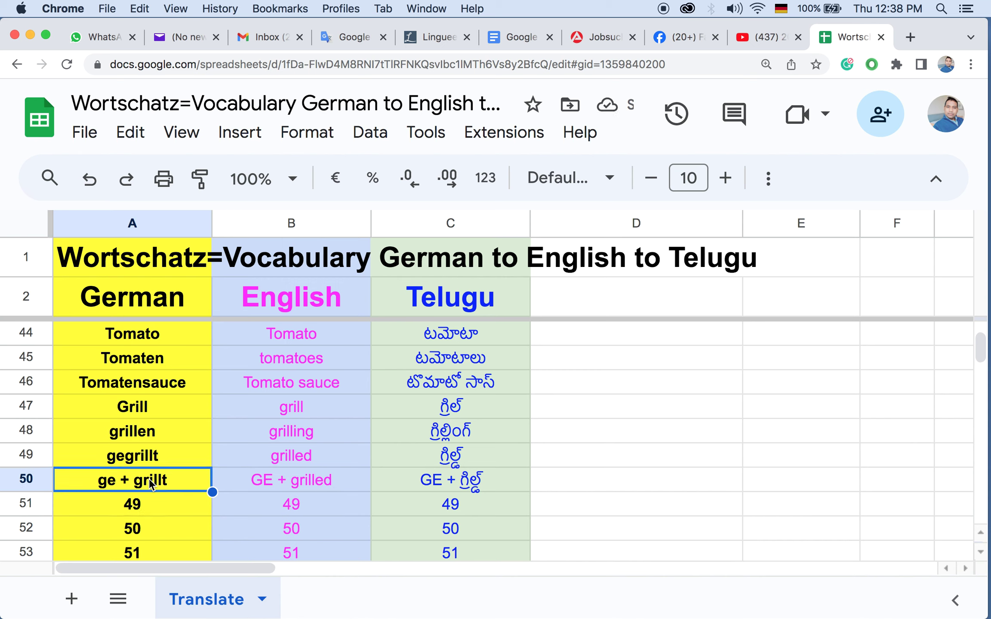
pyautogui.press('BackSpace')
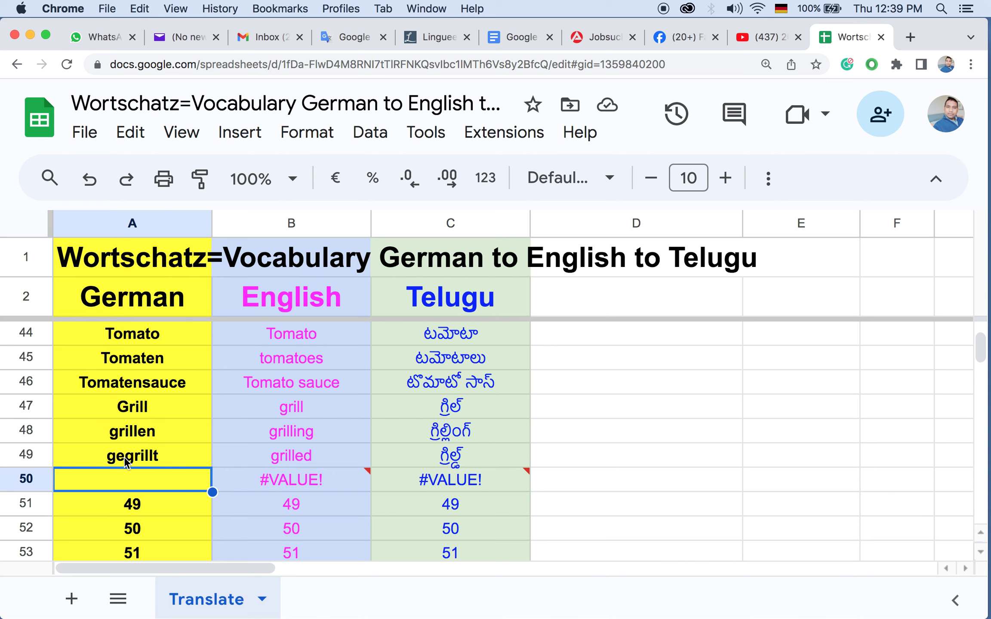
# Step: Enter 'mariniert' in A50, correcting its spelling, so it translates to marinated
pyautogui.click(143, 506)
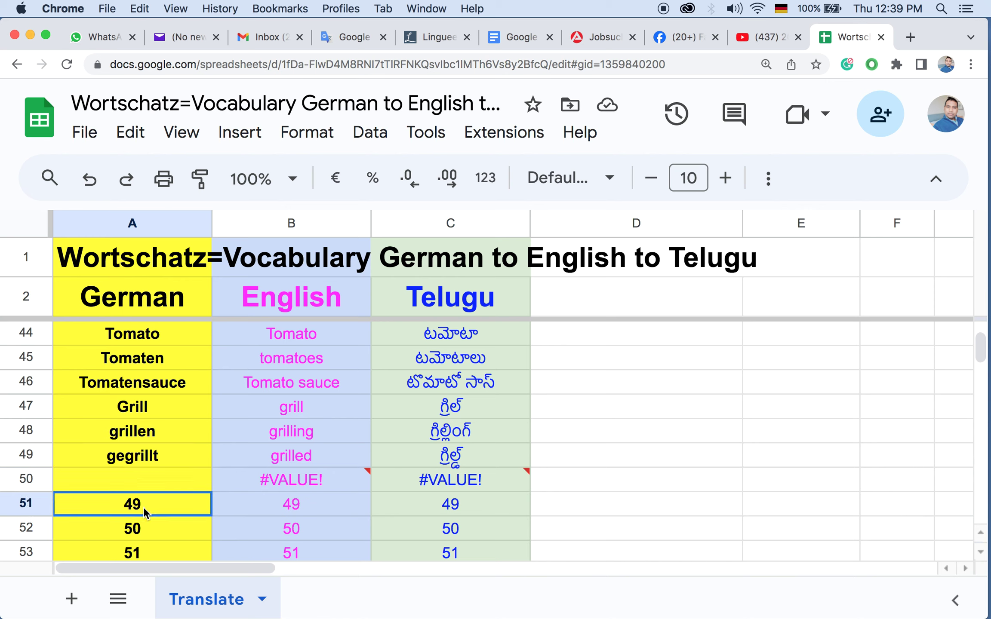
pyautogui.click(135, 486)
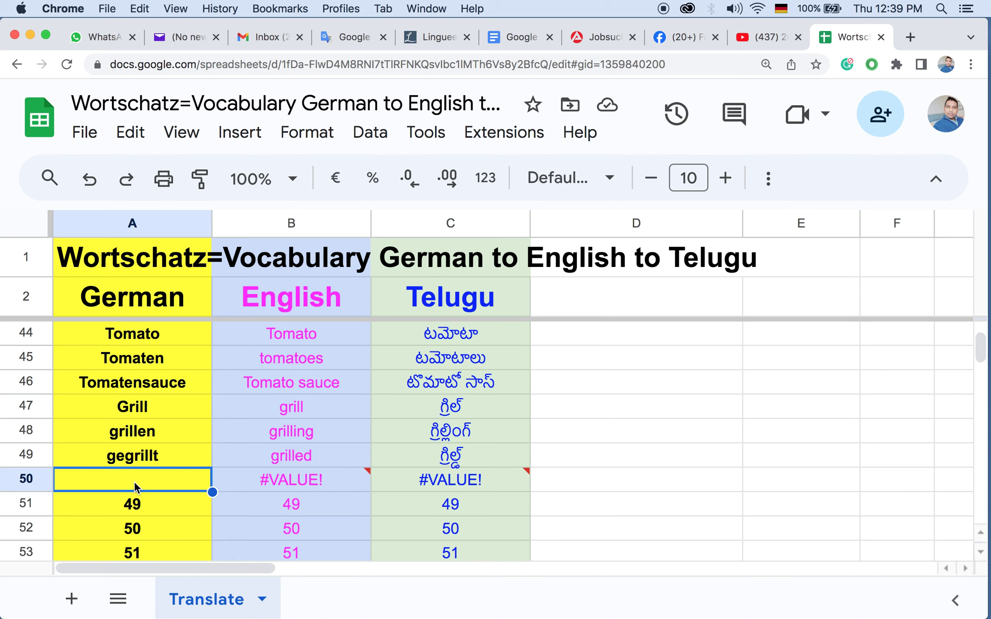
pyautogui.write('mar')
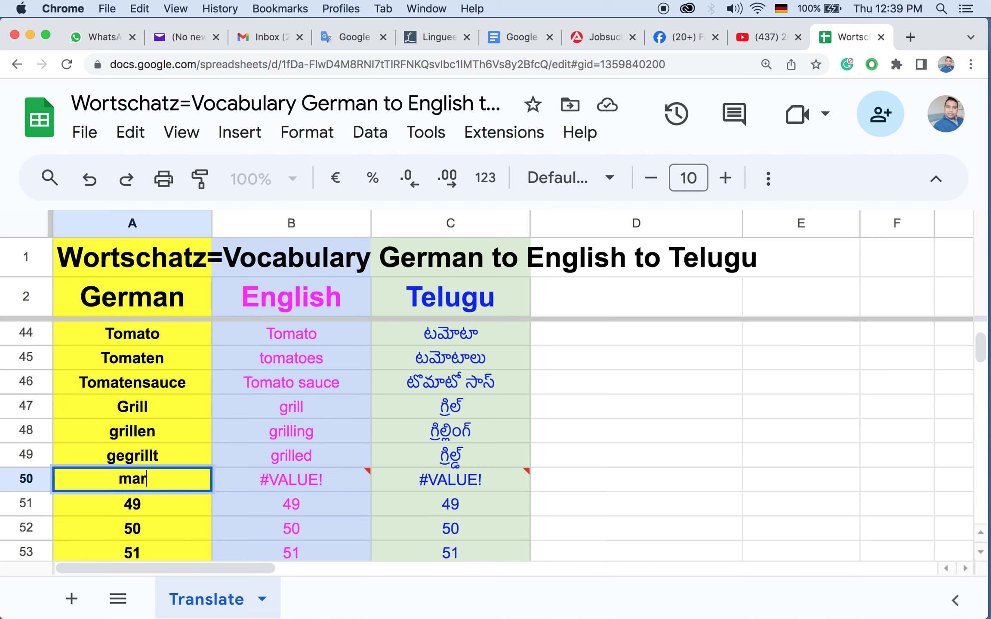
pyautogui.write('inir')
pyautogui.write('t')
pyautogui.click(149, 479)
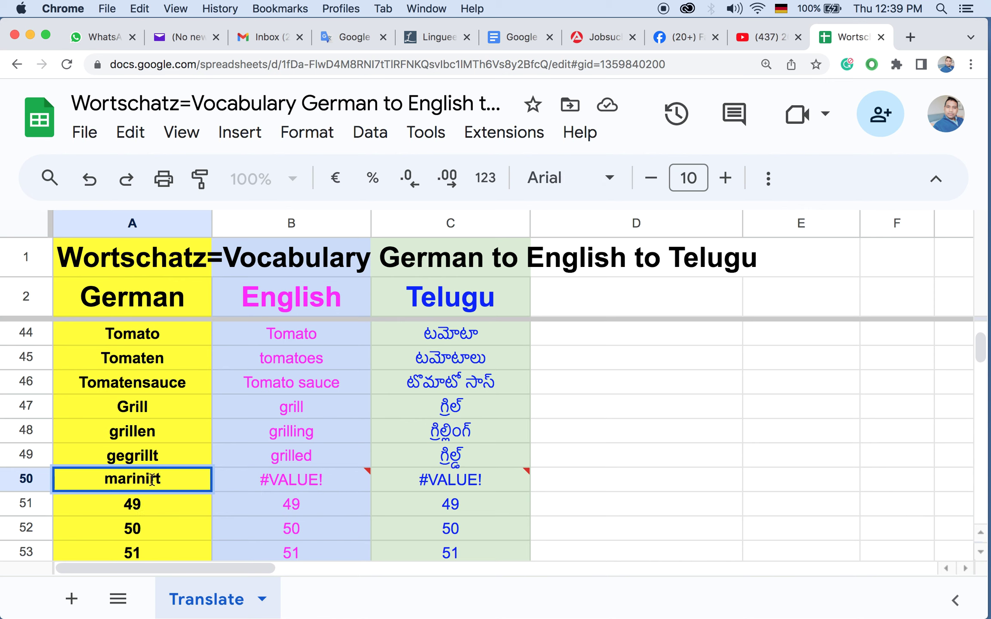
pyautogui.write('e')
pyautogui.moveTo(103, 478); pyautogui.dragTo(173, 478)
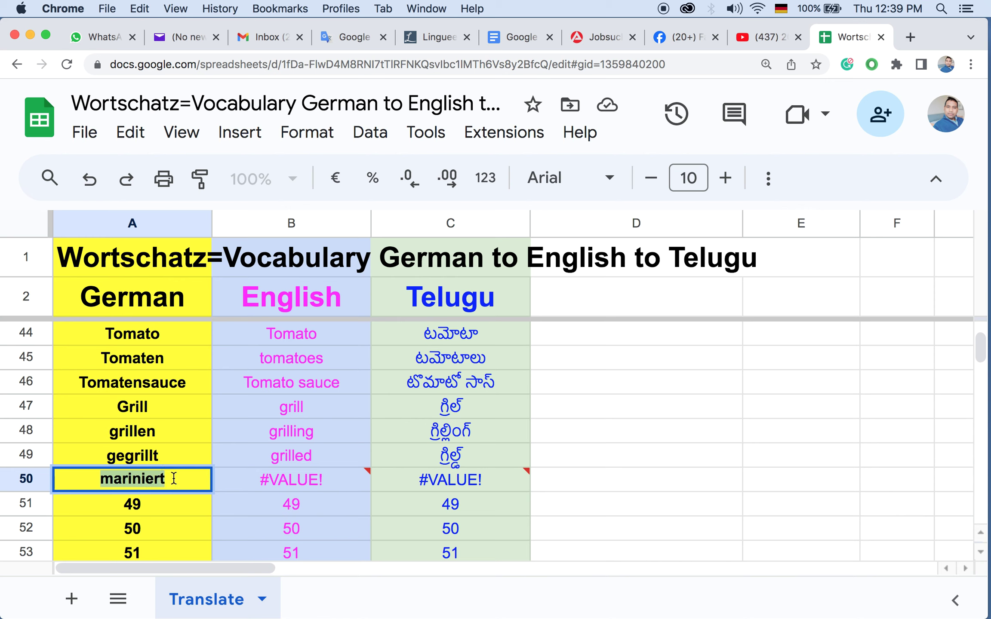
pyautogui.click(100, 478)
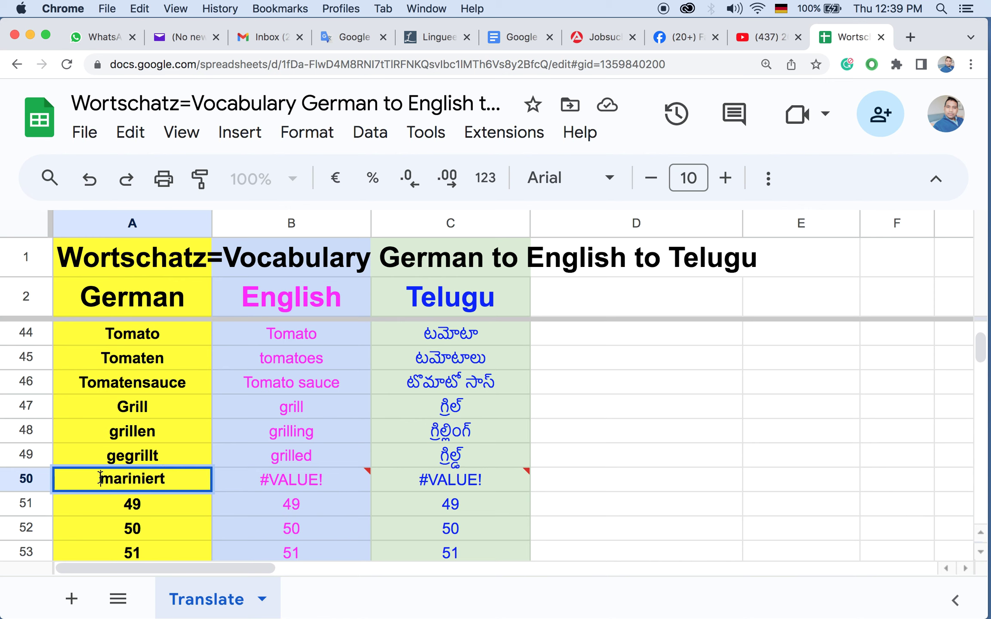
pyautogui.click(144, 503)
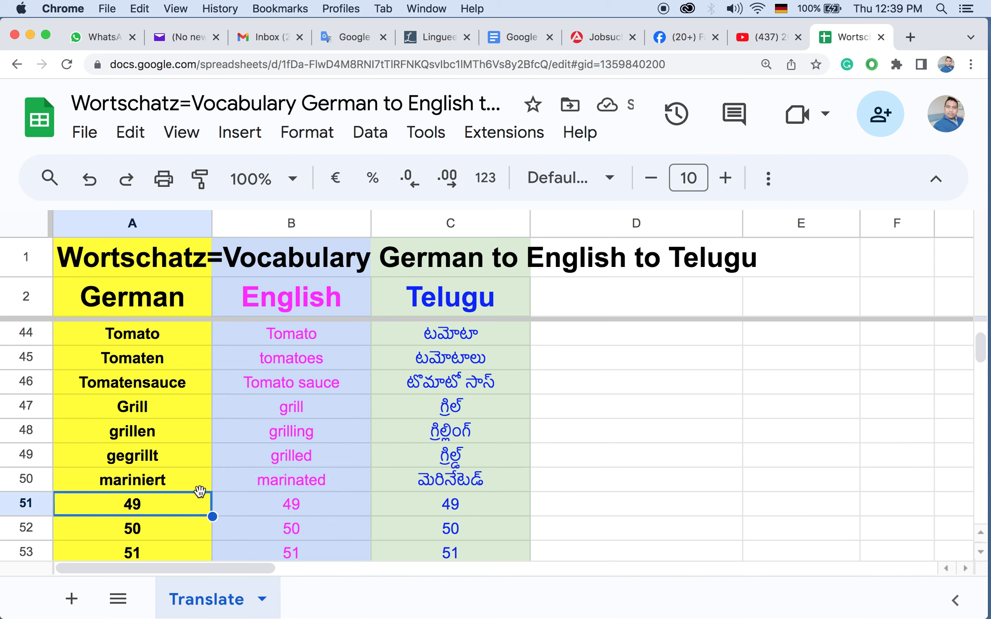
pyautogui.click(156, 482)
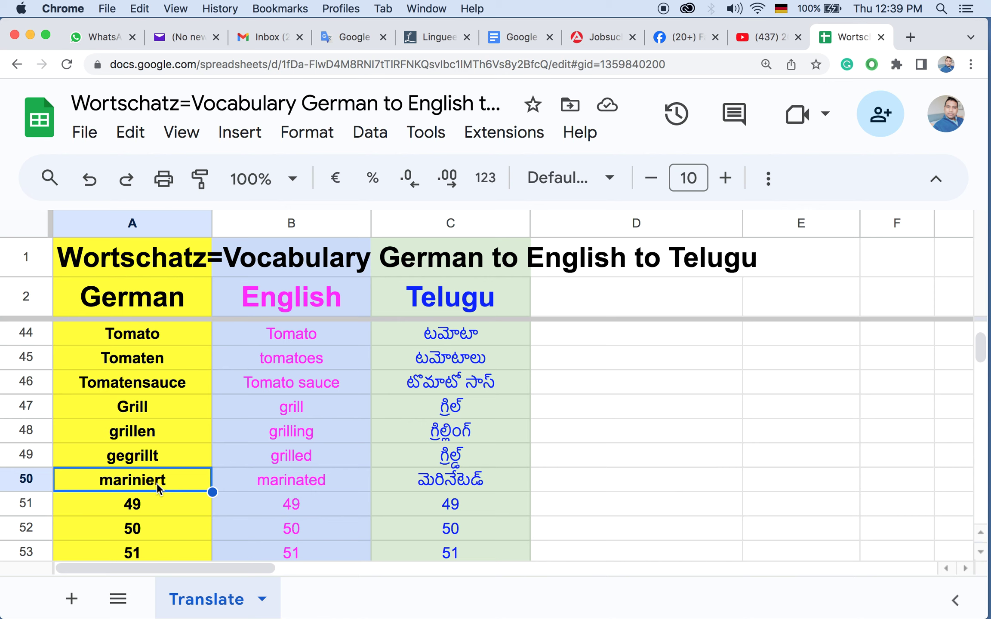
# Step: Copy gegrillt and mariniert from A49:A50 into A51, replacing the 49
pyautogui.click(133, 457)
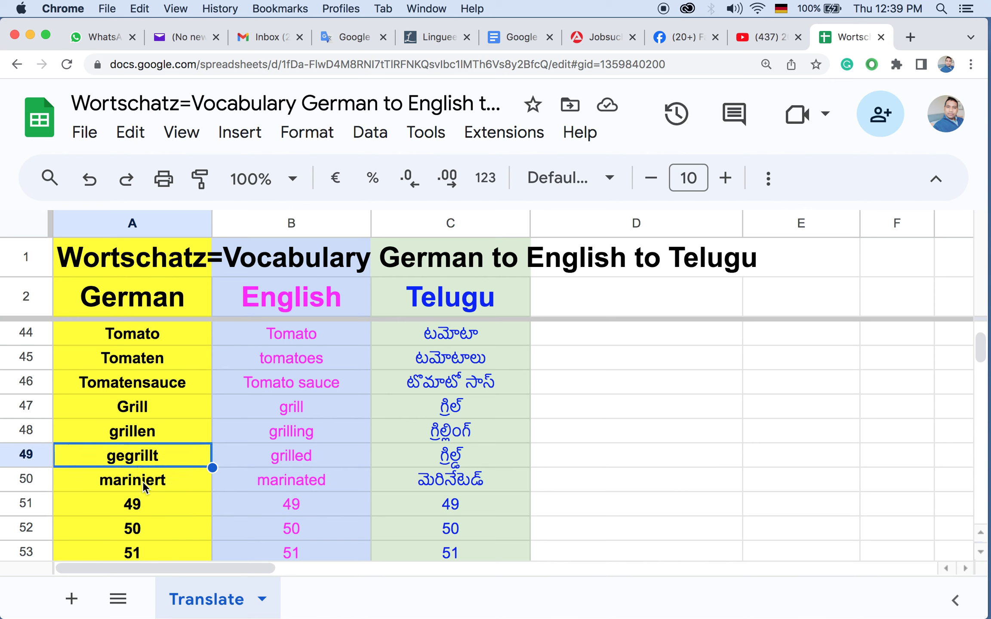
pyautogui.click(142, 481)
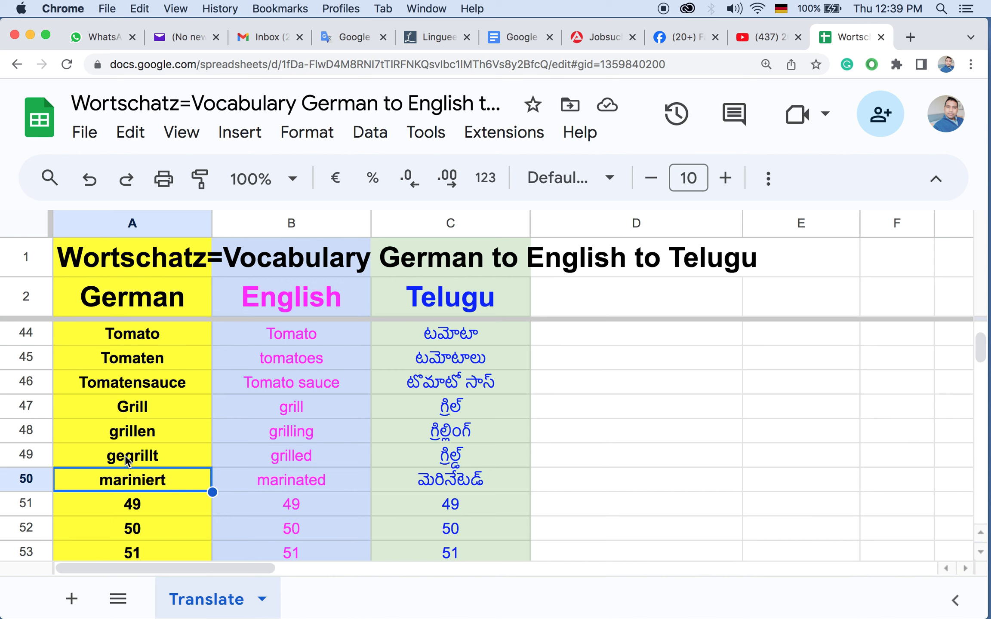
pyautogui.click(125, 455)
pyautogui.keyDown('shift'); pyautogui.click(133, 477); pyautogui.keyUp('shift')
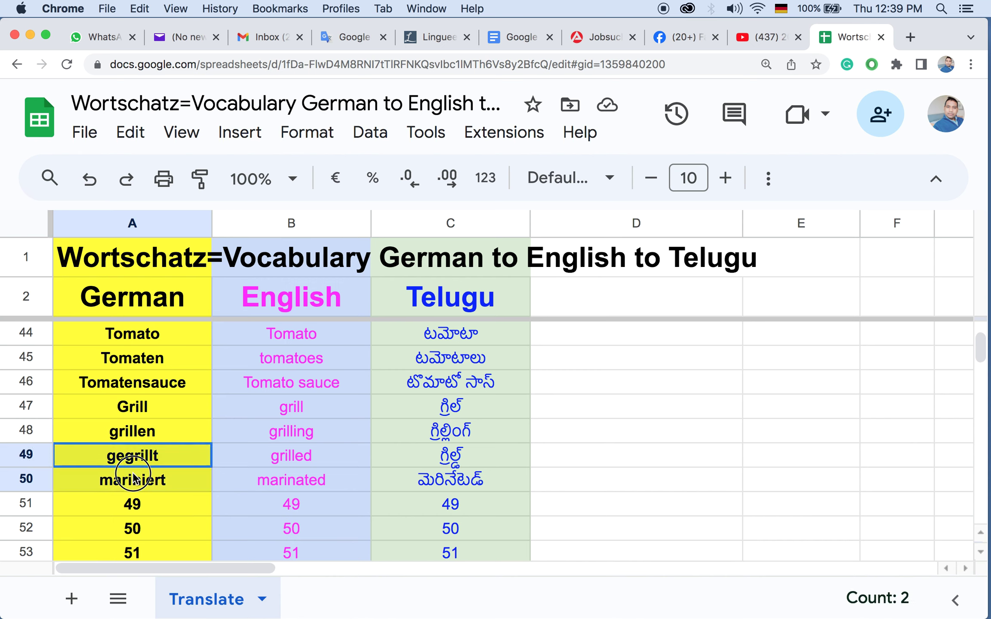
pyautogui.press('super+c')
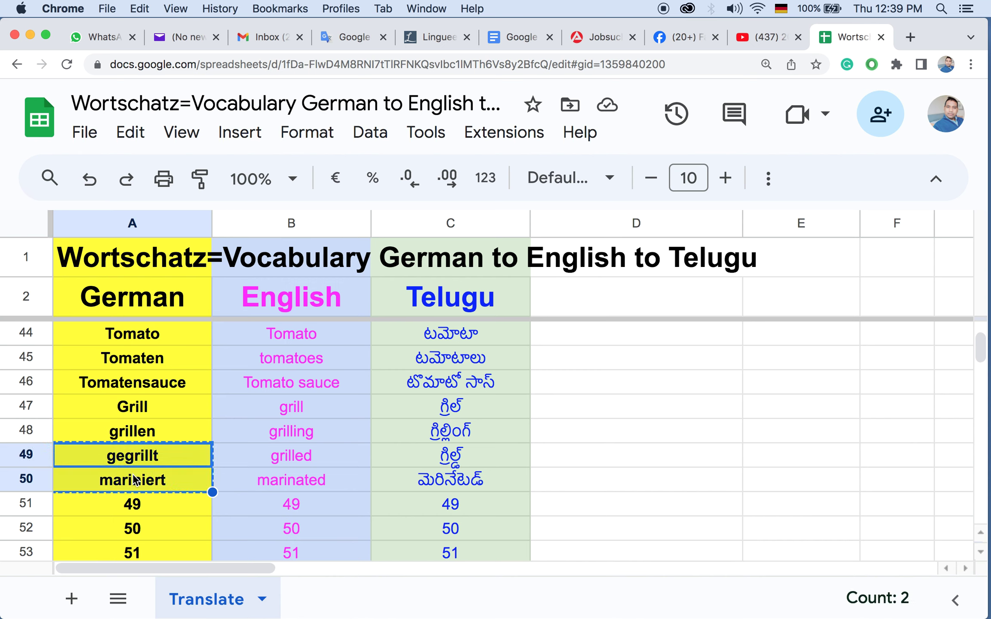
pyautogui.click(131, 504)
pyautogui.press('Return')
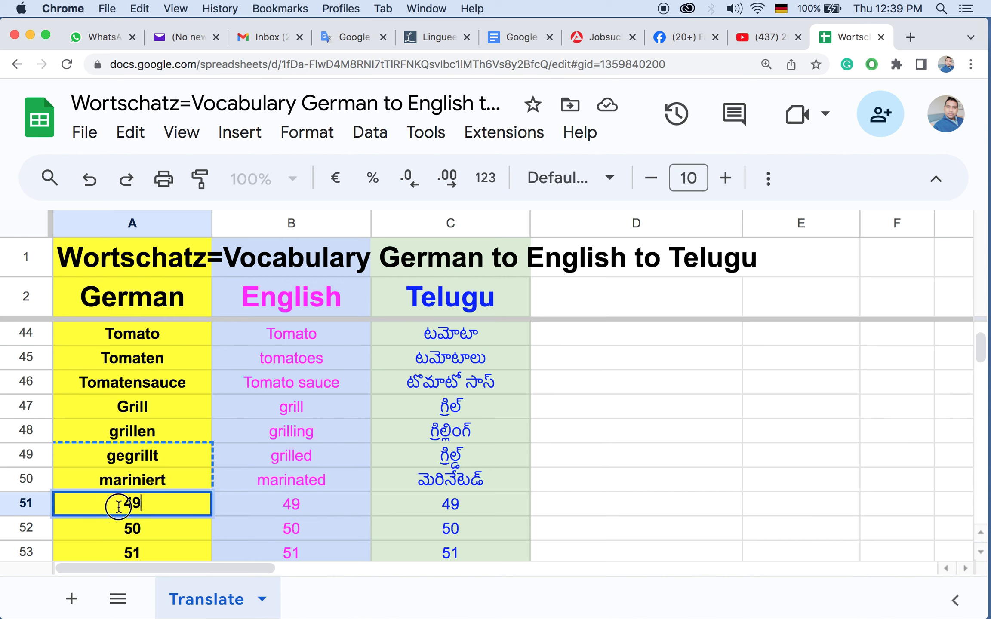
pyautogui.press('super+a')
pyautogui.press('super+v')
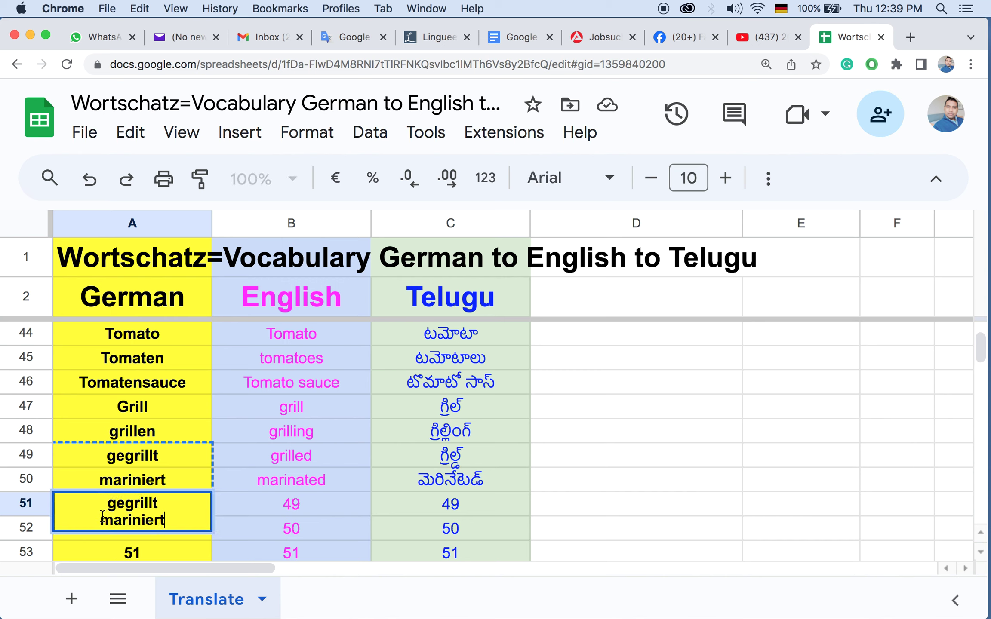
# Step: Join the words on one line, add the endings and Zucchini to make 'gegrillte marinierte Zucchini'
pyautogui.click(100, 520)
pyautogui.press('BackSpace')
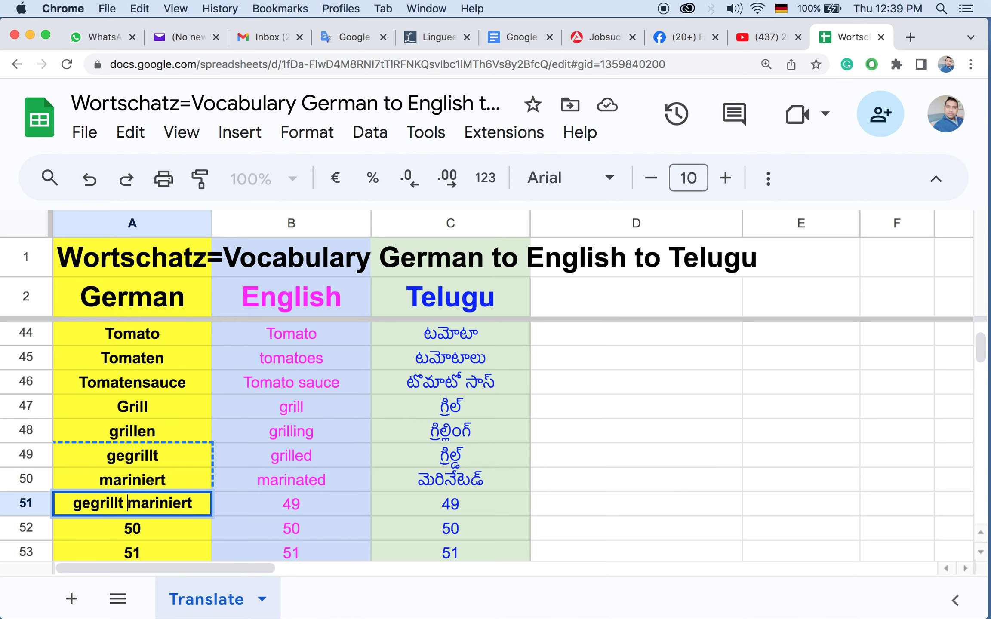
pyautogui.press('Right')
pyautogui.press('Right')
pyautogui.press('Right')
pyautogui.press('Right')
pyautogui.press('Right')
pyautogui.press('Right')
pyautogui.press('Right')
pyautogui.press('Right')
pyautogui.press('Right')
pyautogui.press('Left')
pyautogui.press('Left')
pyautogui.press('Left')
pyautogui.press('Left')
pyautogui.press('Left')
pyautogui.press('Left')
pyautogui.press('Left')
pyautogui.press('Left')
pyautogui.press('Left')
pyautogui.press('Left')
pyautogui.write('e')
pyautogui.press('Right')
pyautogui.press('Right')
pyautogui.press('Right')
pyautogui.press('Right')
pyautogui.press('Right')
pyautogui.press('Right')
pyautogui.press('Right')
pyautogui.press('Right')
pyautogui.press('Right')
pyautogui.press('Right')
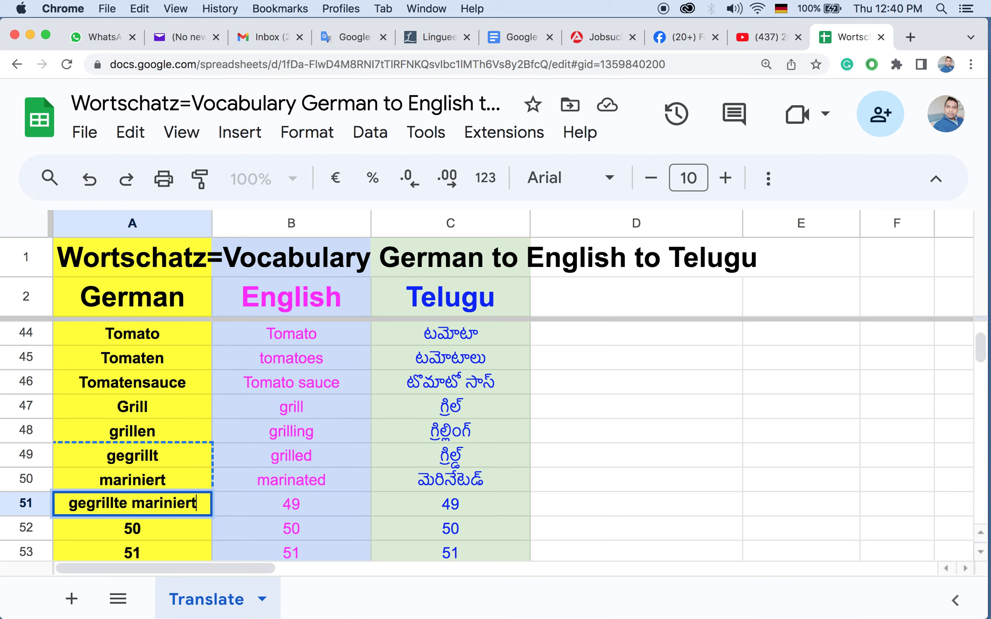
pyautogui.write('e')
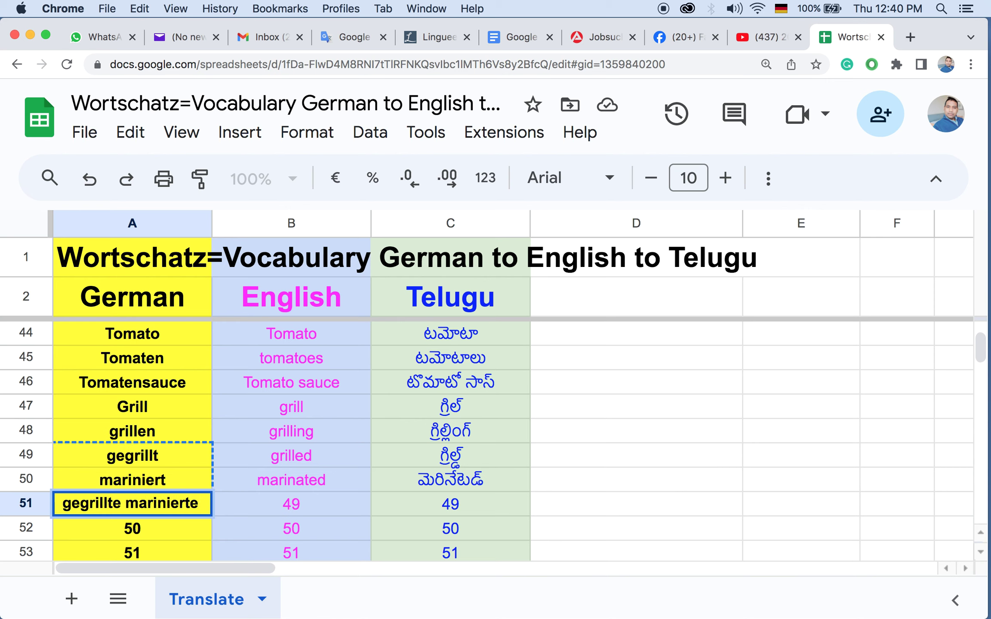
pyautogui.write('Zu')
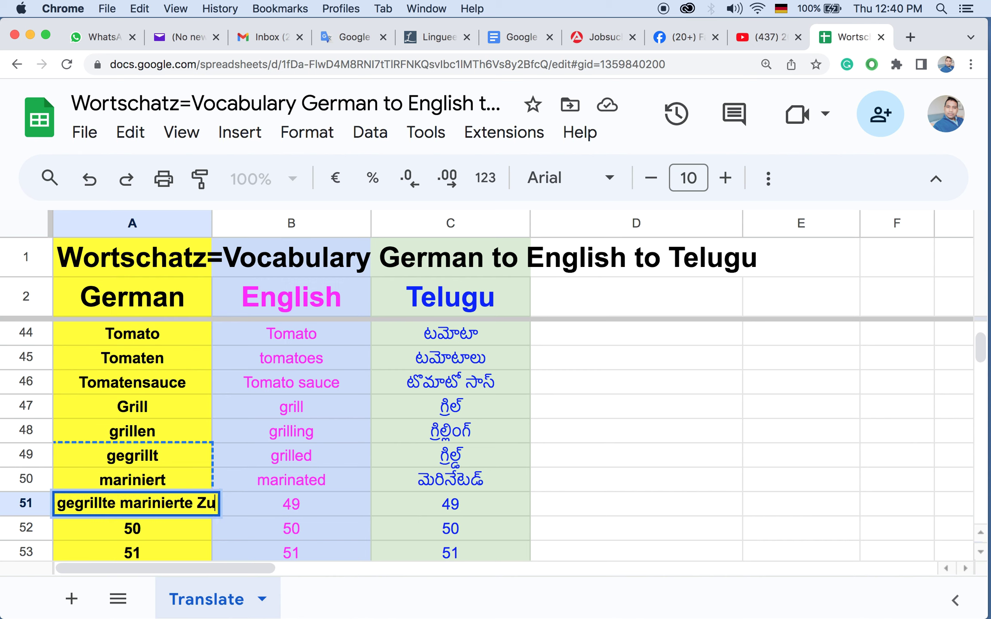
pyautogui.write('cchini')
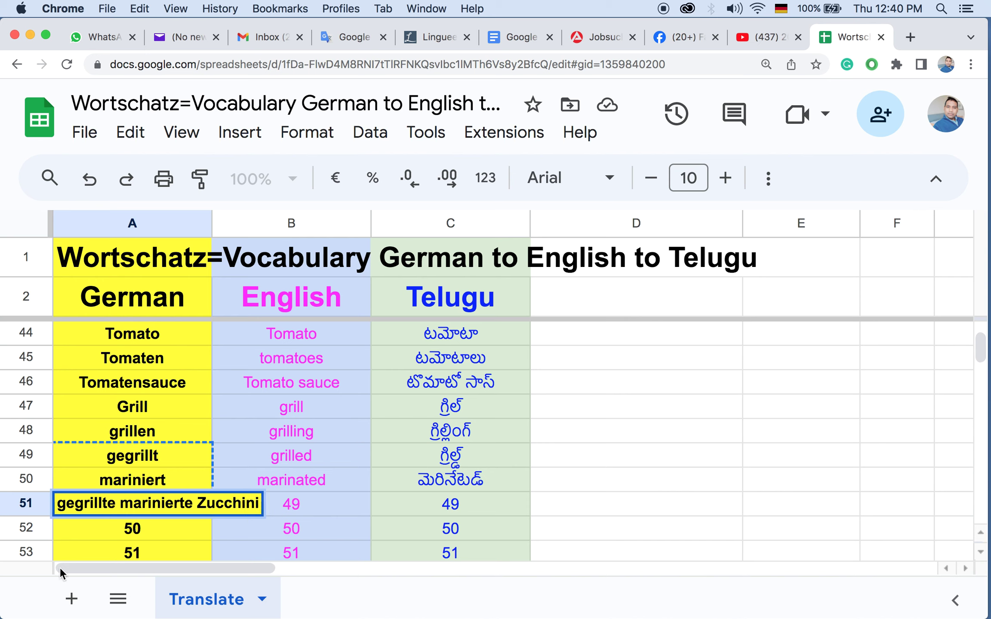
pyautogui.click(324, 530)
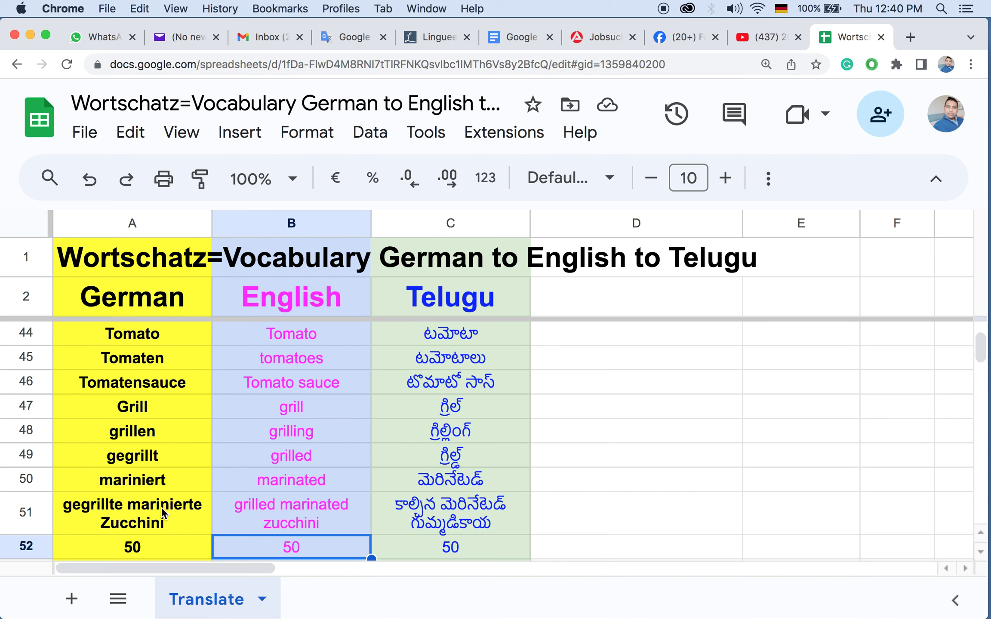
# Step: Edit A51 to read 'gegrilltes mariniertes Zucchini' by adding an s to each adjective
pyautogui.click(92, 510)
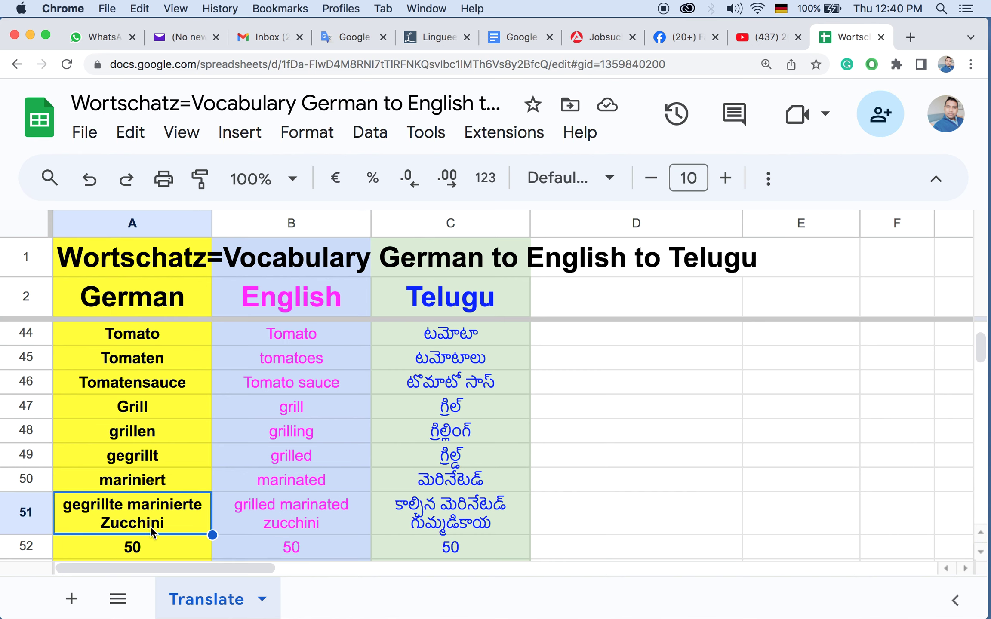
pyautogui.doubleClick(119, 504)
pyautogui.write('s')
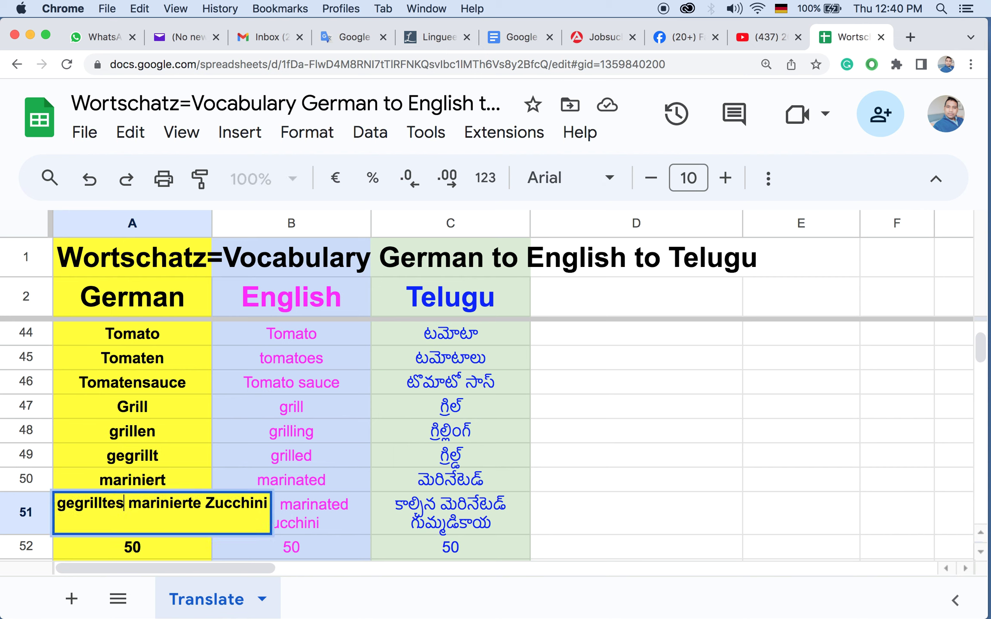
pyautogui.click(201, 509)
pyautogui.write('s')
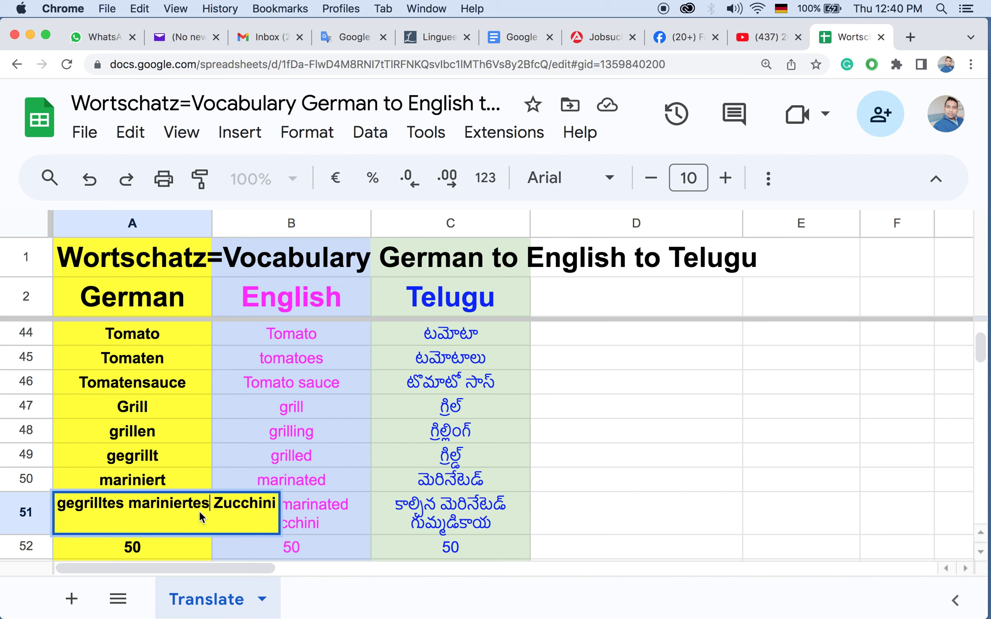
pyautogui.click(203, 545)
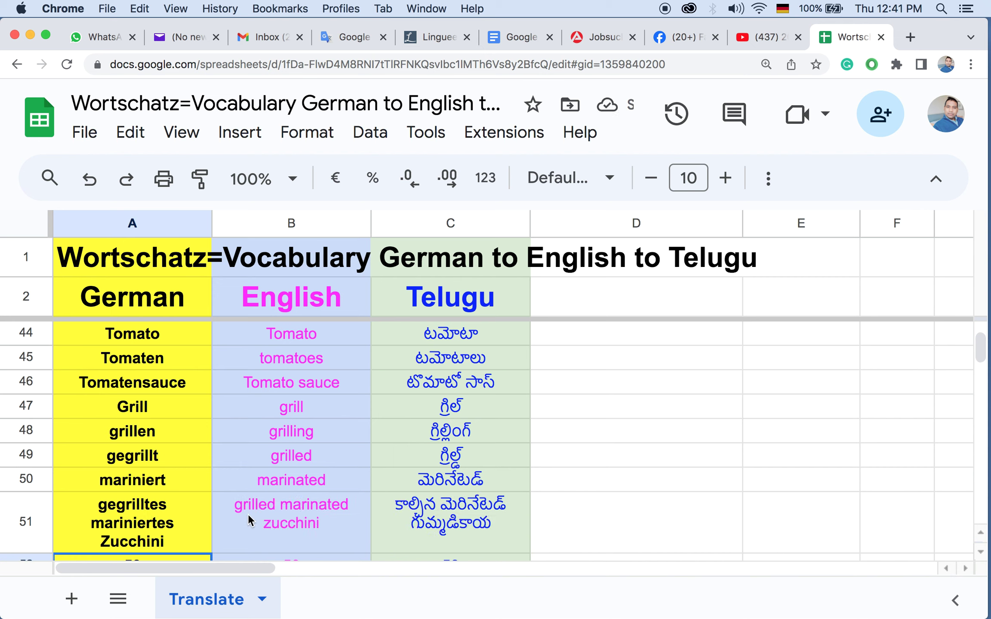
# Step: Type 'gegrillte marinierte Zucchini' into A52, fixing the typo, and commit it
pyautogui.scroll(-3, 128, 522)
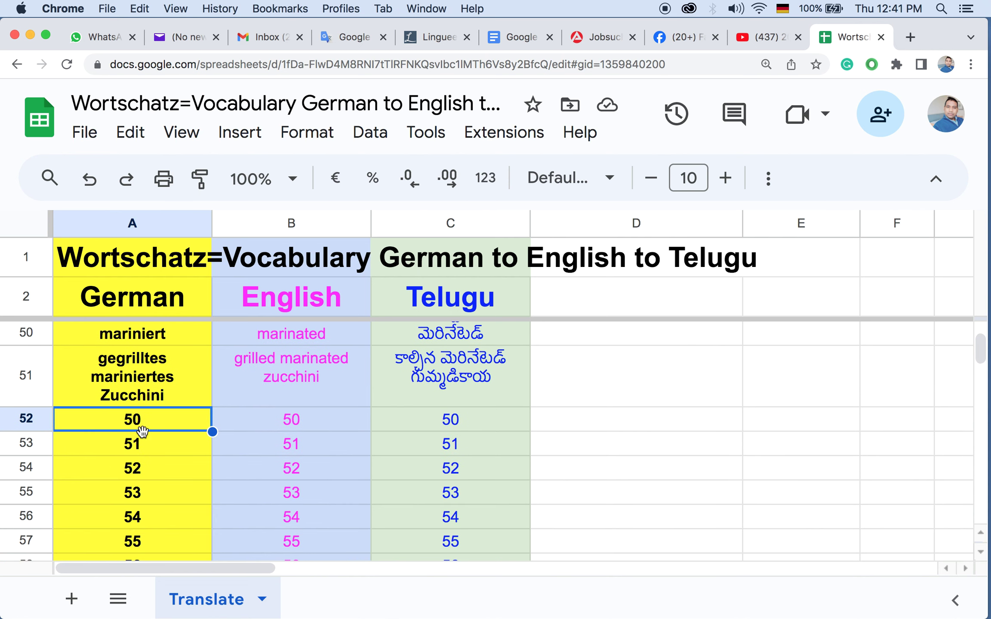
pyautogui.click(126, 443)
pyautogui.click(128, 421)
pyautogui.write('ge')
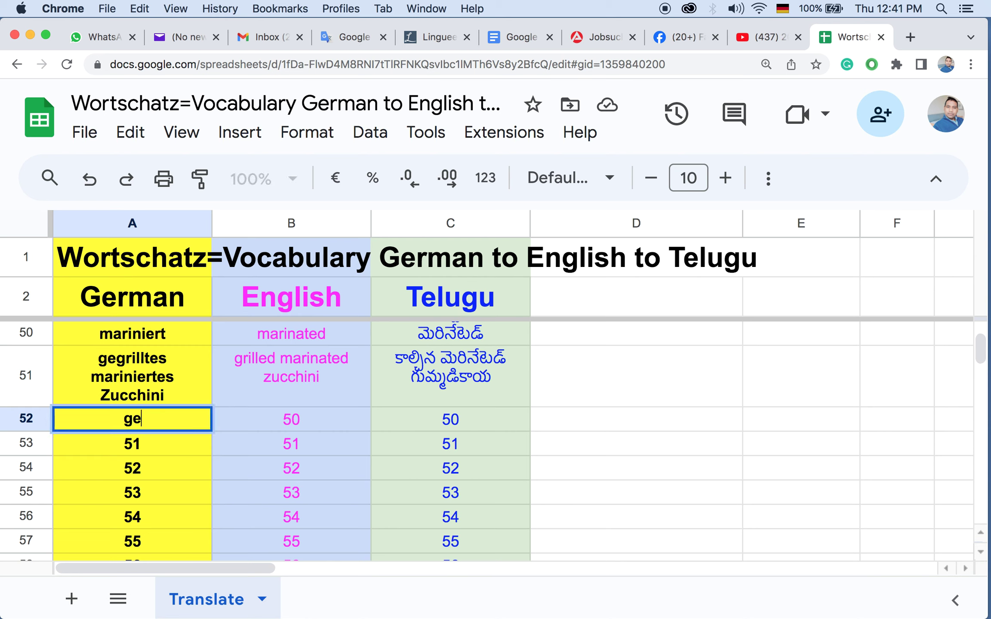
pyautogui.write('grillte')
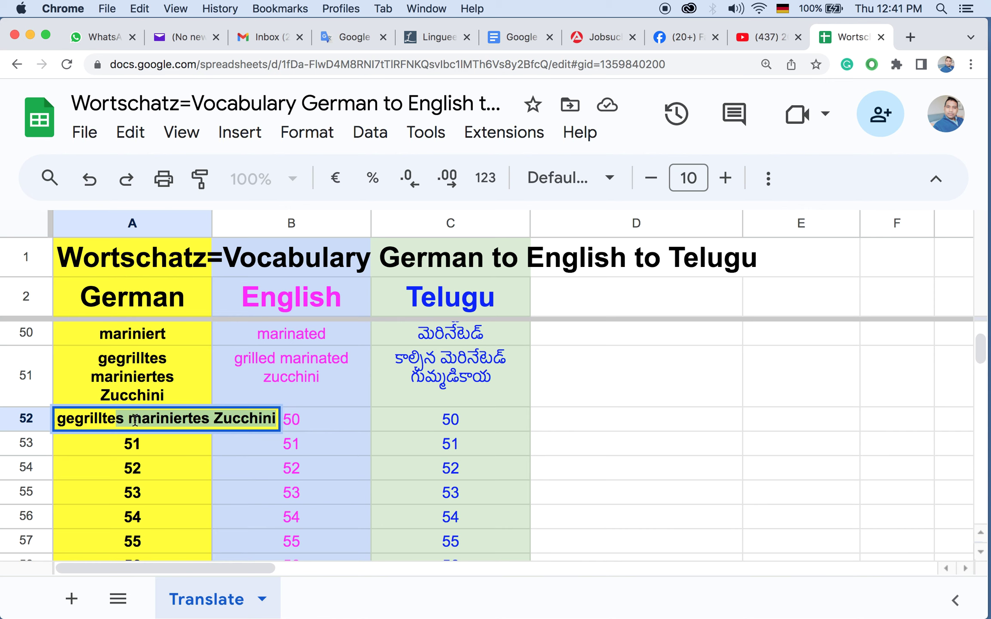
pyautogui.write(' mar')
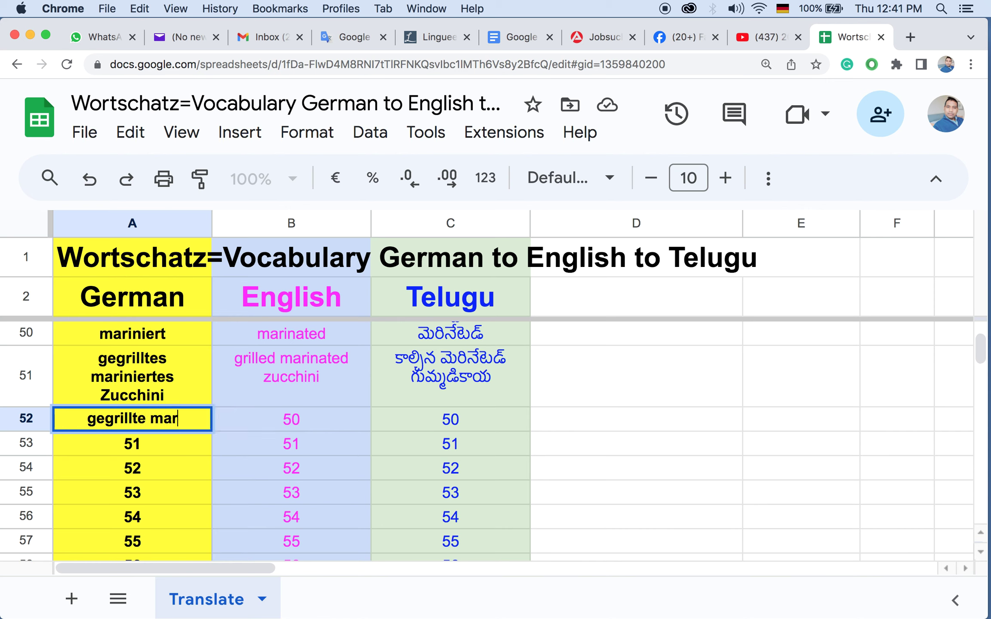
pyautogui.write('inier')
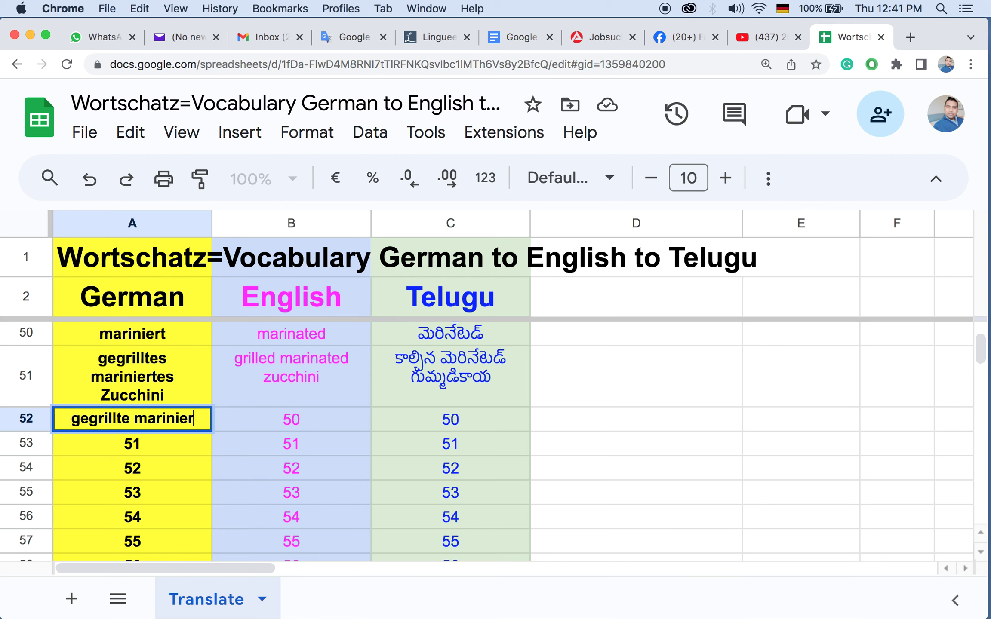
pyautogui.write('te')
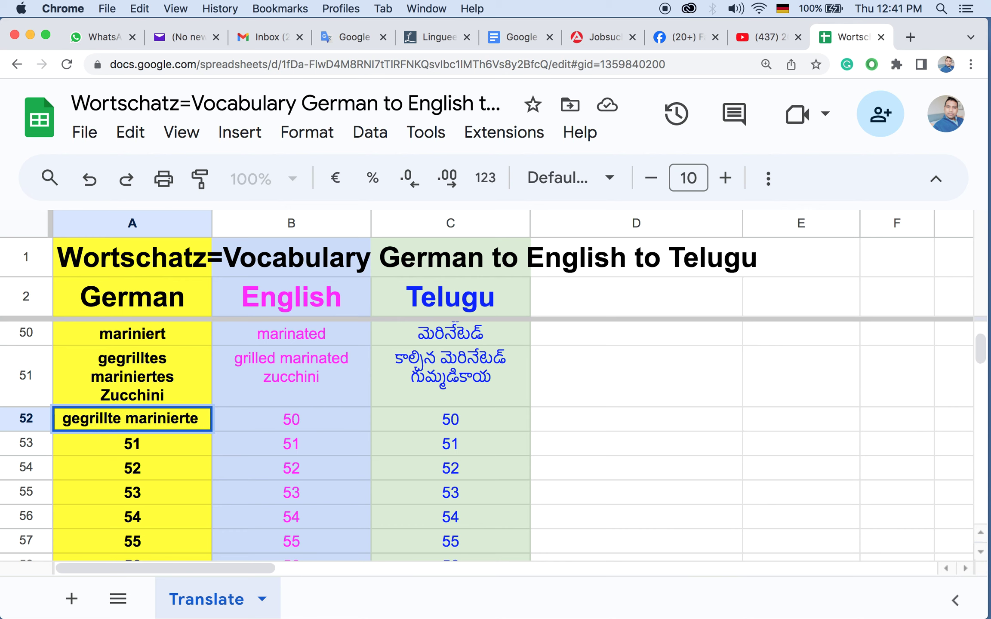
pyautogui.write(' Zuc')
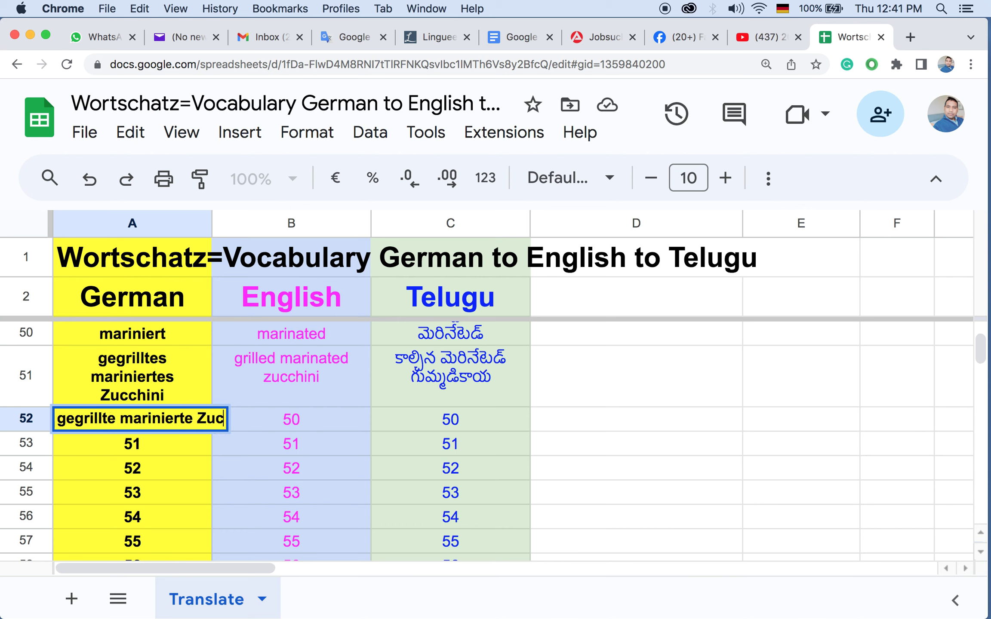
pyautogui.write('chn')
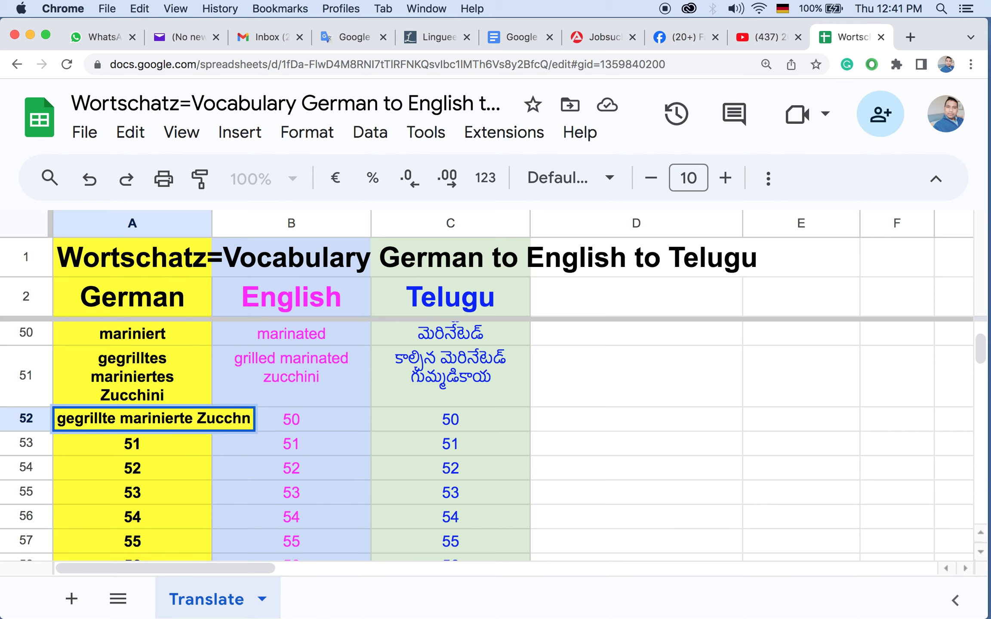
pyautogui.press('BackSpace')
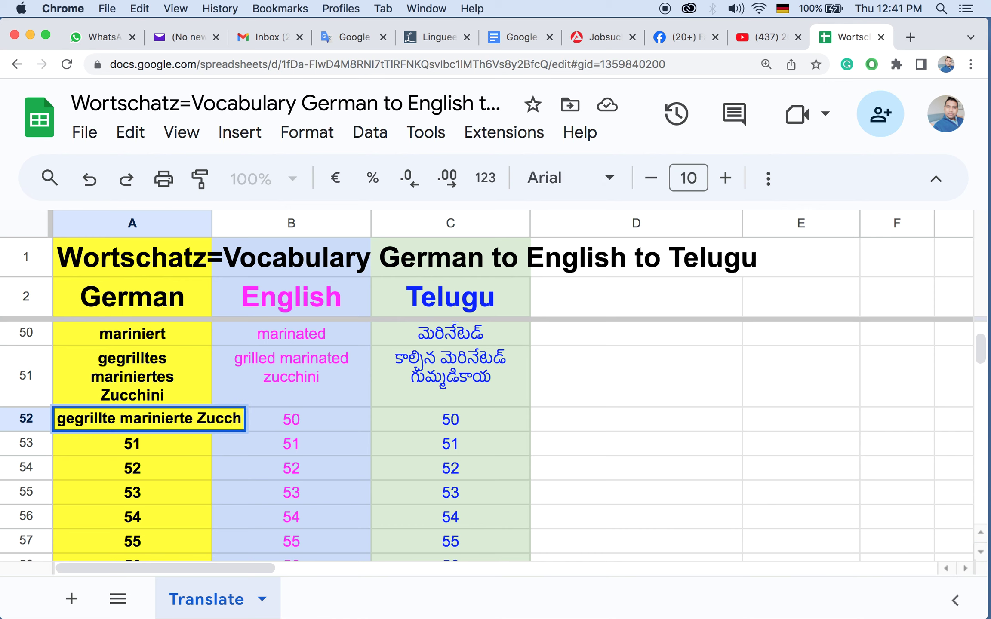
pyautogui.write('ini')
pyautogui.press('Return')
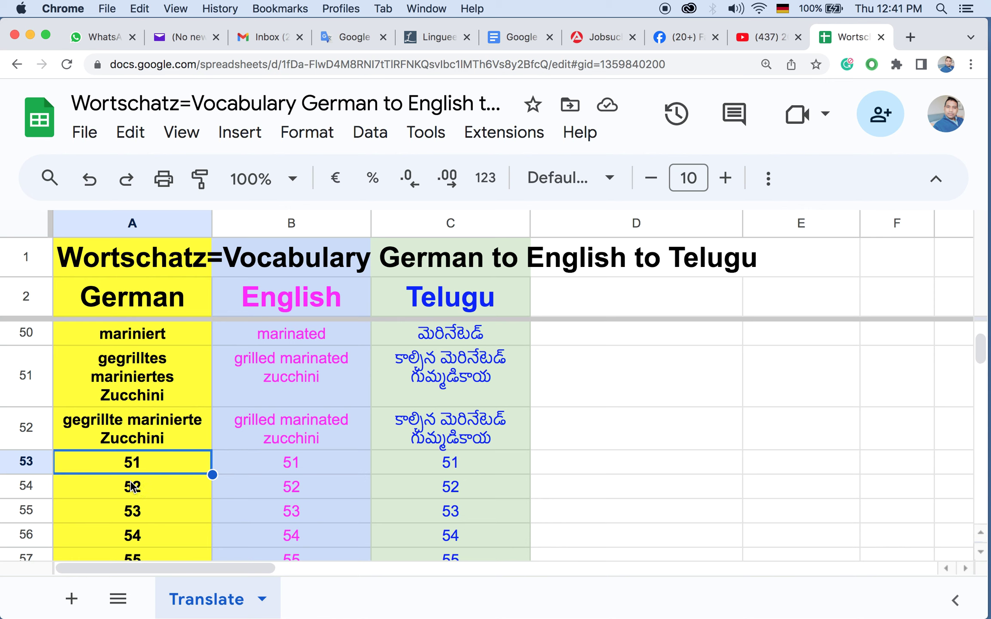
# Step: Replace the placeholders in A53 and A54 with Gelb and Rot
pyautogui.doubleClick(160, 458)
pyautogui.press('BackSpace')
pyautogui.press('BackSpace')
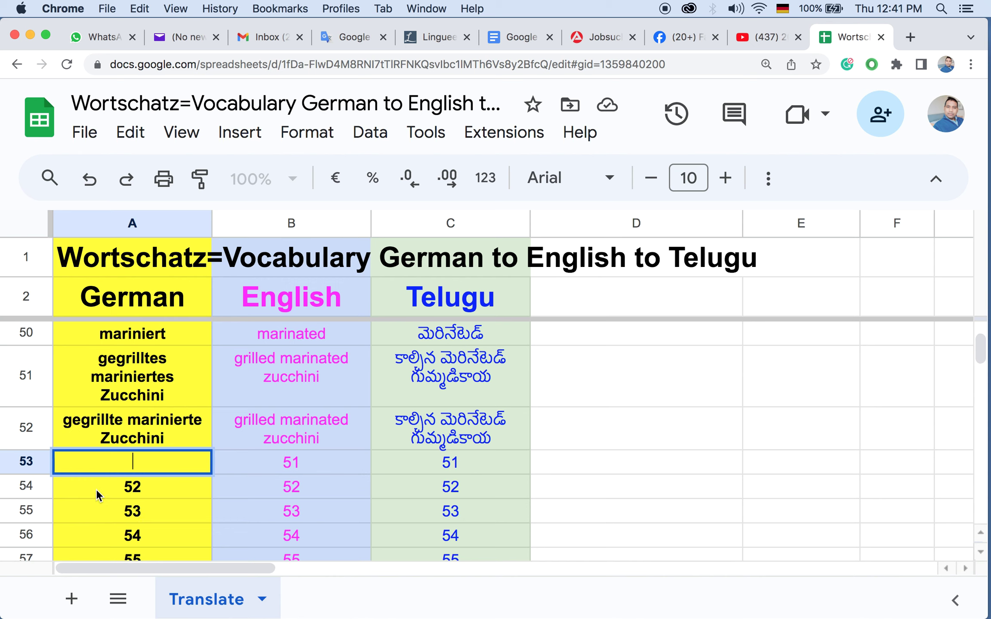
pyautogui.write('ge')
pyautogui.press('BackSpace')
pyautogui.press('BackSpace')
pyautogui.write('Ge')
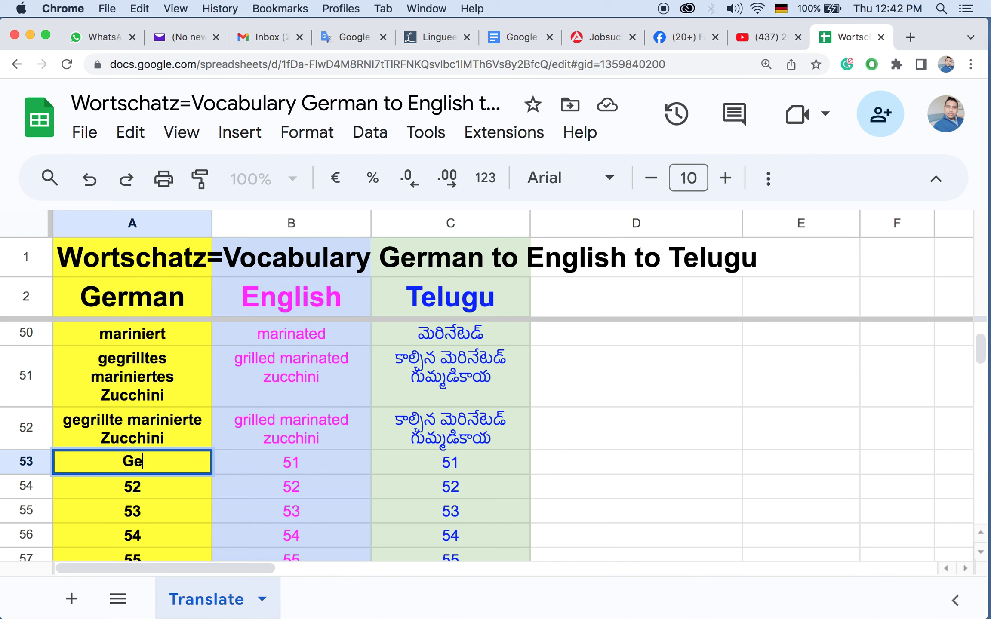
pyautogui.write('lb')
pyautogui.click(134, 483)
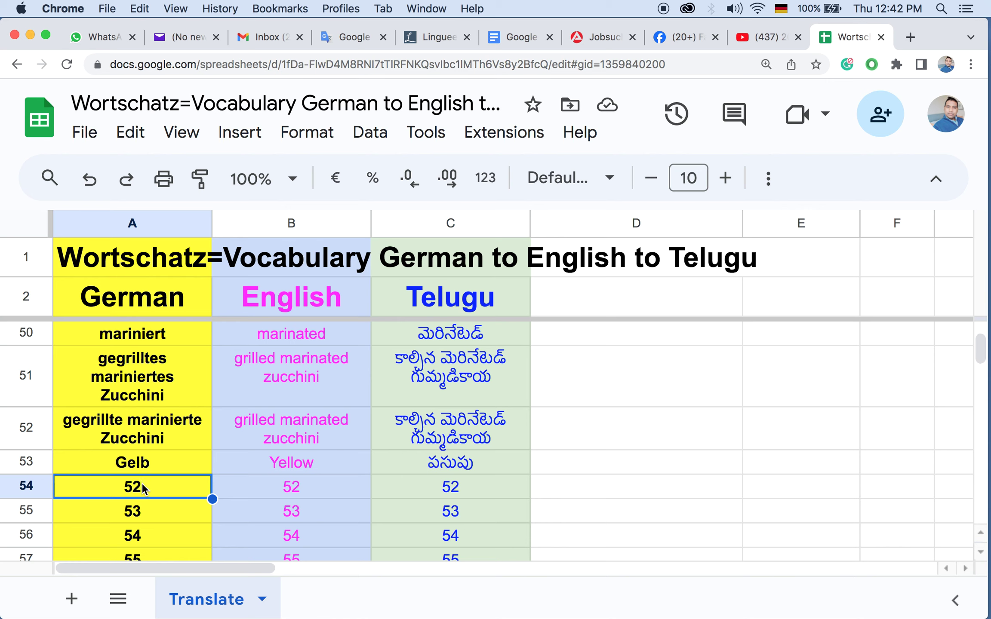
pyautogui.doubleClick(142, 487)
pyautogui.press('BackSpace')
pyautogui.press('BackSpace')
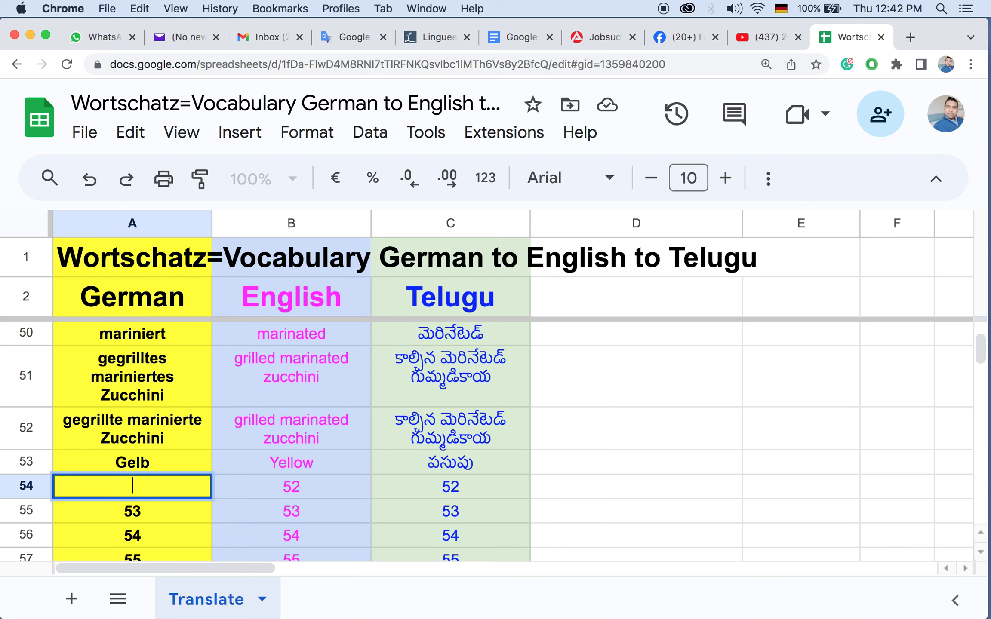
pyautogui.write('Rot')
pyautogui.press('Return')
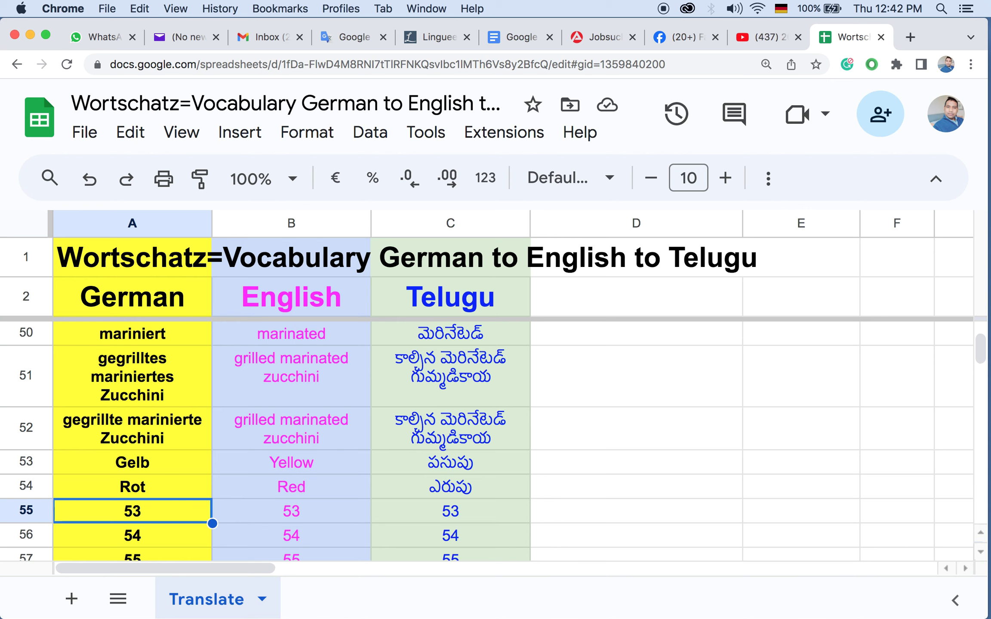
# Step: Enter Paprika in cell A55
pyautogui.write('Ü')
pyautogui.press('BackSpace')
pyautogui.write('Pa')
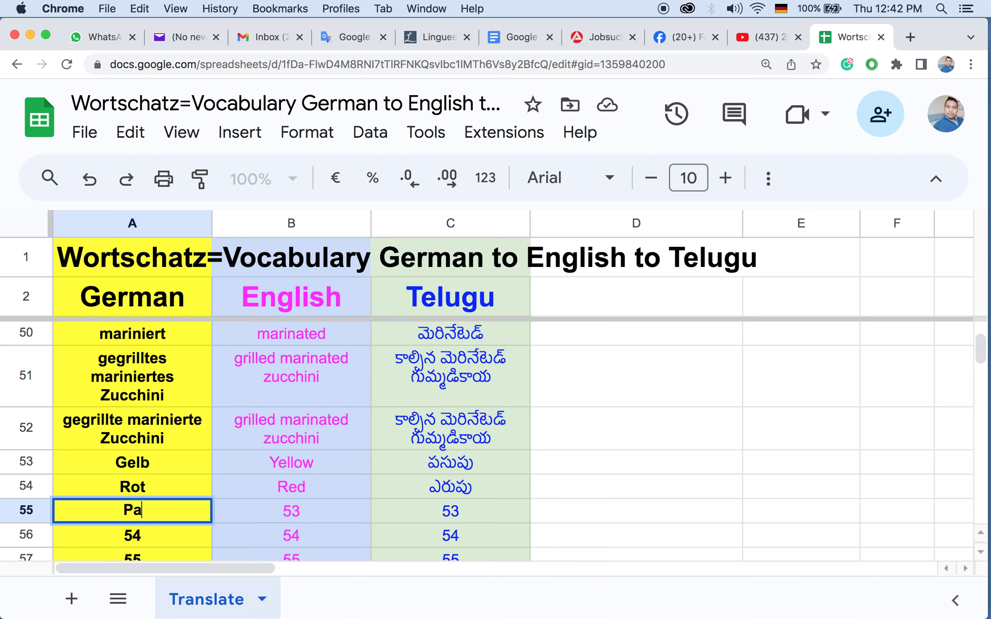
pyautogui.write('prik')
pyautogui.write('a')
pyautogui.click(131, 535)
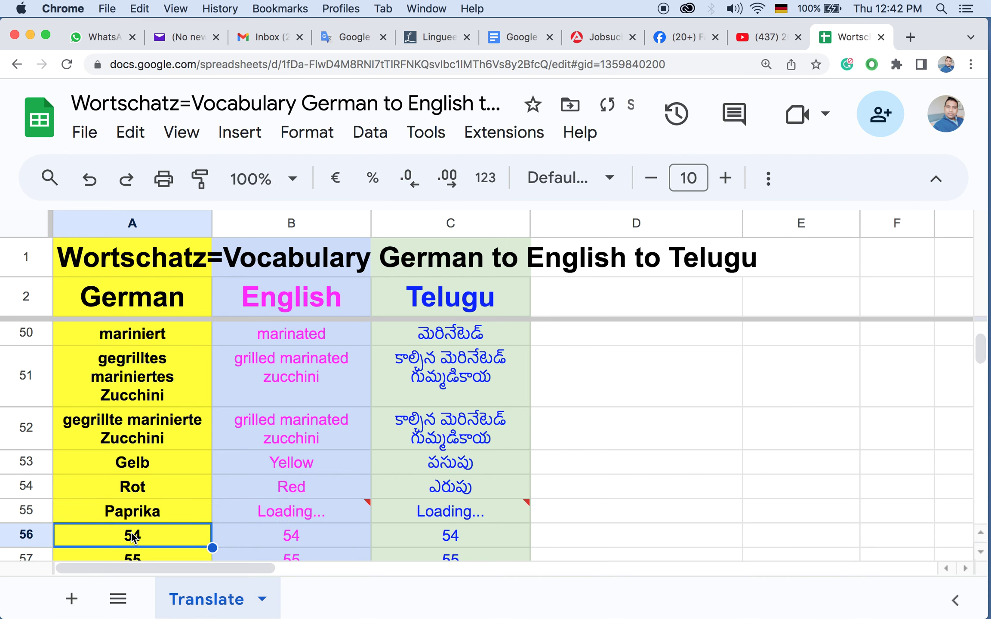
# Step: Check Paprika's translations in row 55 and note 'Bell peper' in D55
pyautogui.scroll(-3, 135, 428)
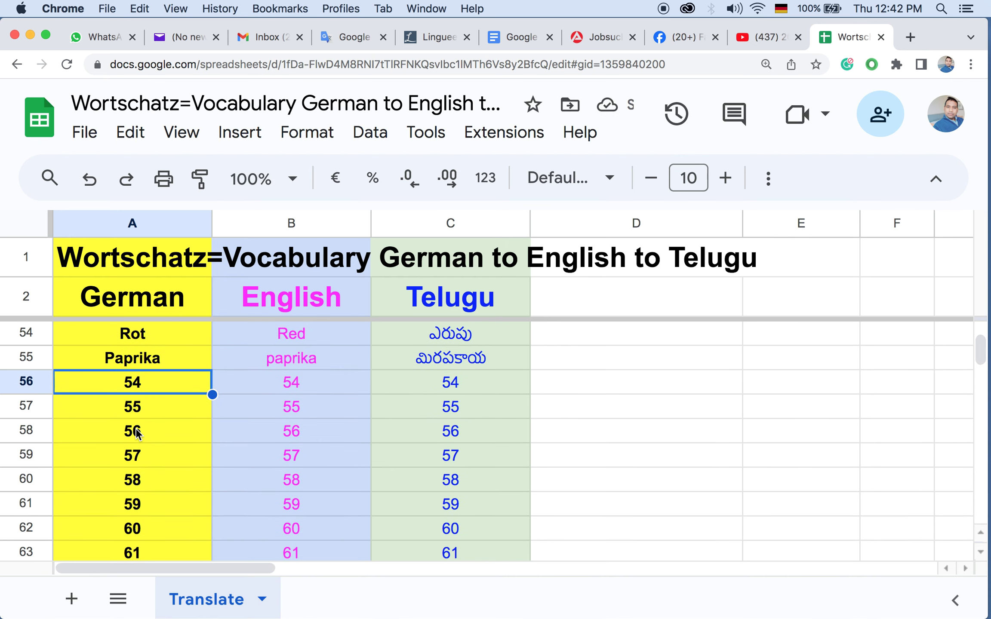
pyautogui.click(305, 357)
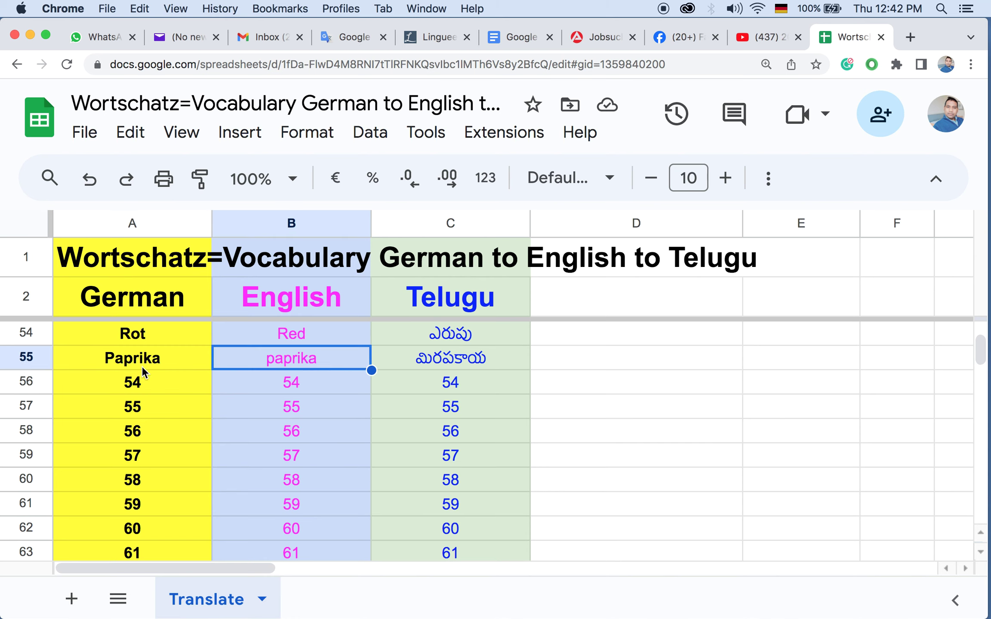
pyautogui.click(128, 380)
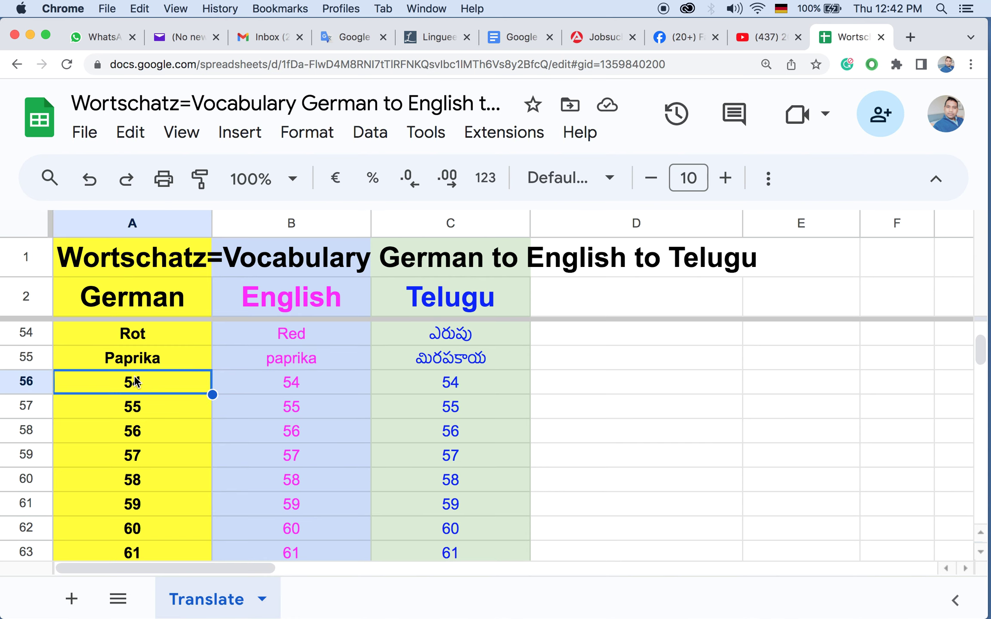
pyautogui.click(452, 359)
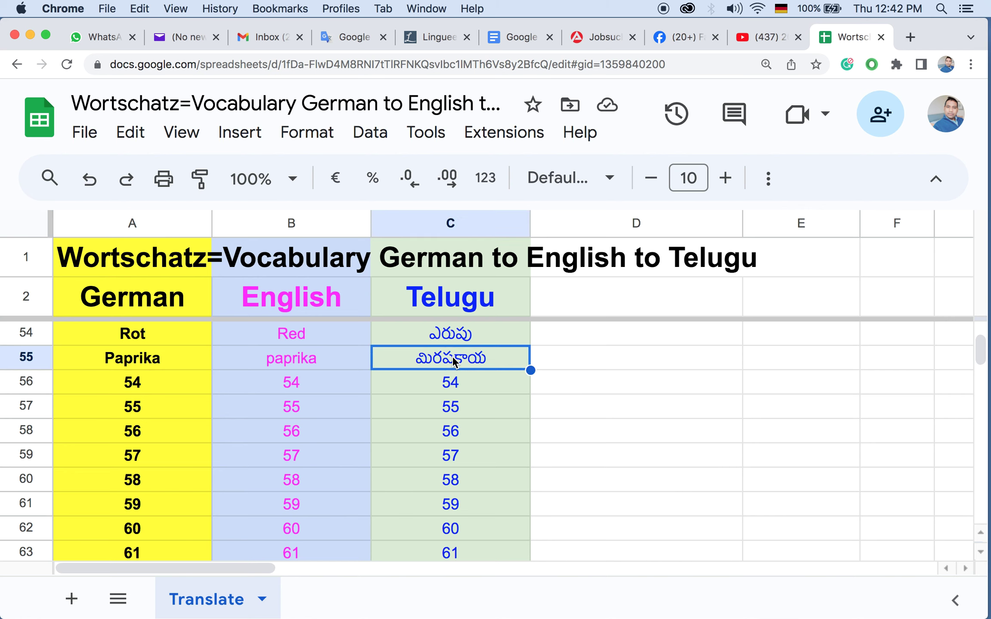
pyautogui.click(568, 363)
pyautogui.write('Bel')
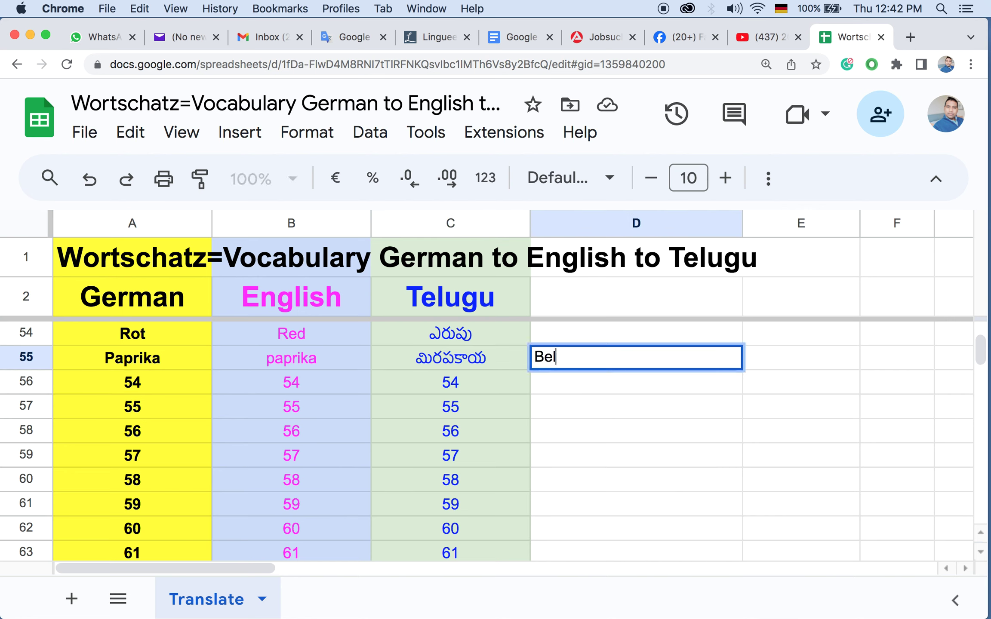
pyautogui.write('l pper')
pyautogui.click(573, 358)
pyautogui.write('e')
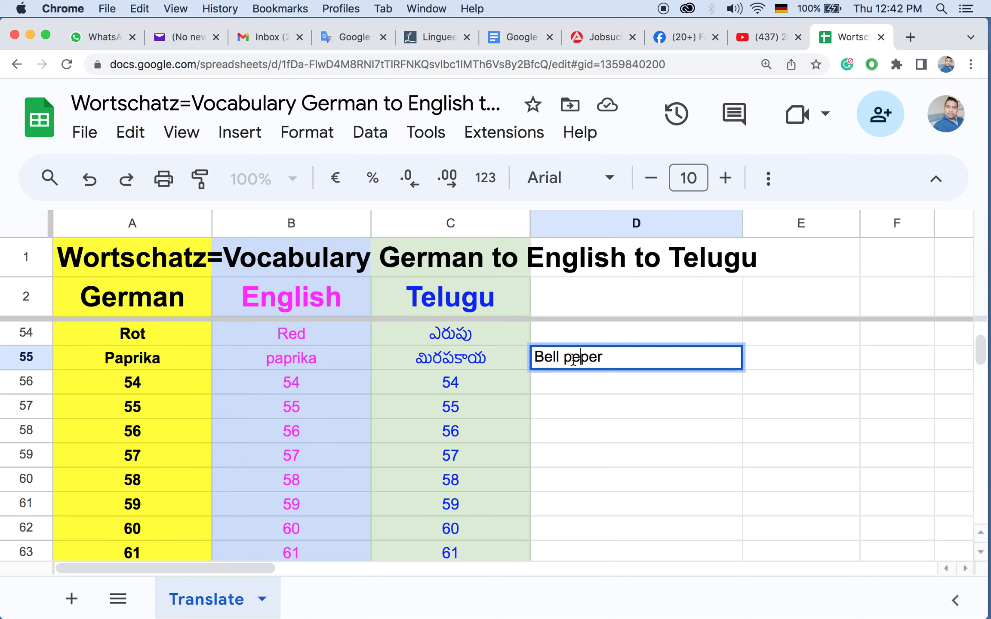
pyautogui.press('Return')
# Step: Paste 'Bell peper' into B56 and edit it to 'Bell-peper'
pyautogui.click(569, 361)
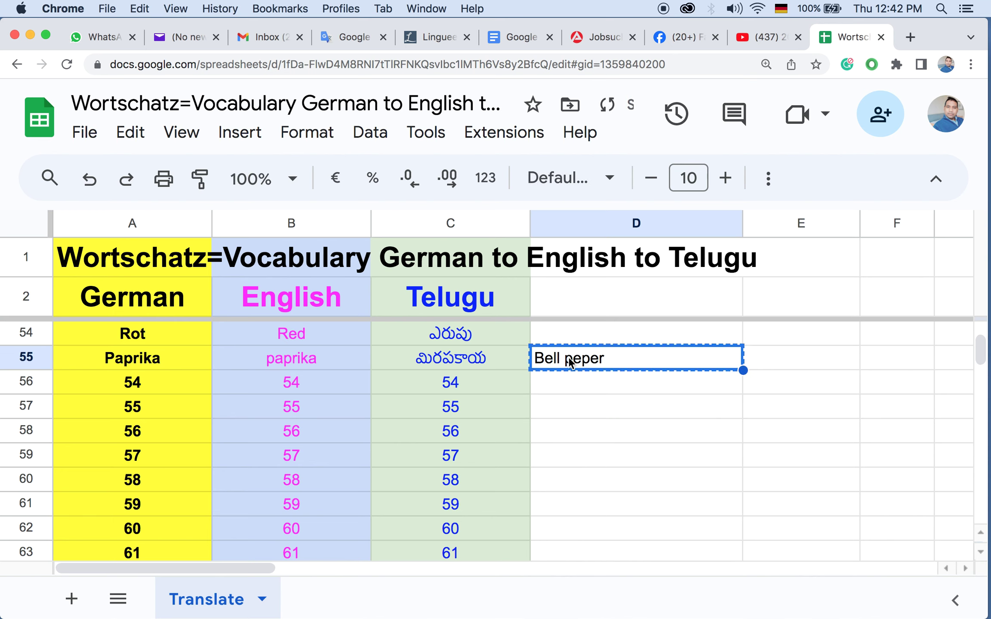
pyautogui.click(278, 372)
pyautogui.write('Bell peper')
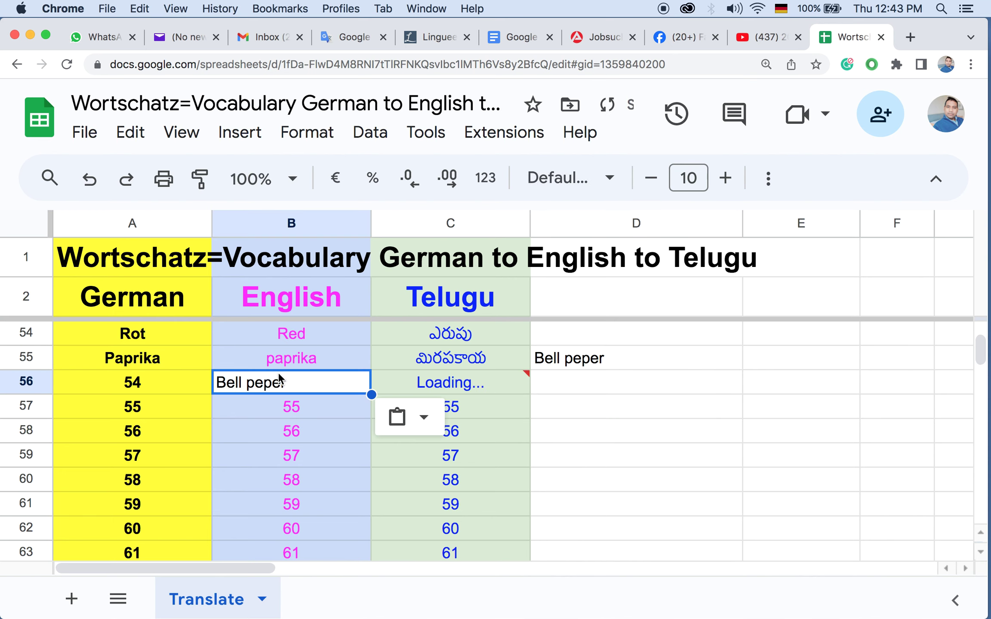
pyautogui.click(629, 443)
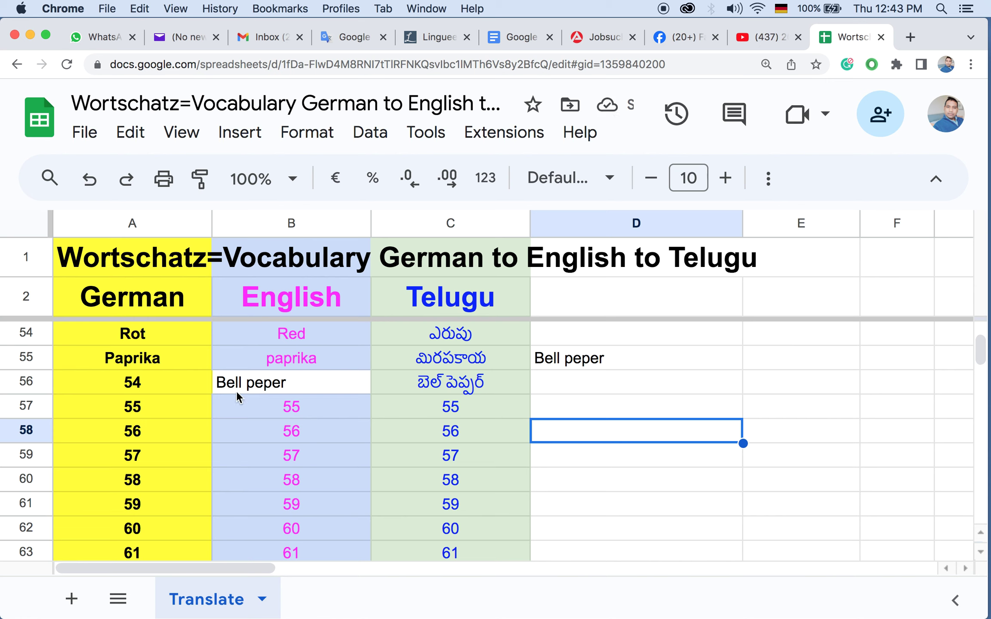
pyautogui.doubleClick(246, 383)
pyautogui.press('BackSpace')
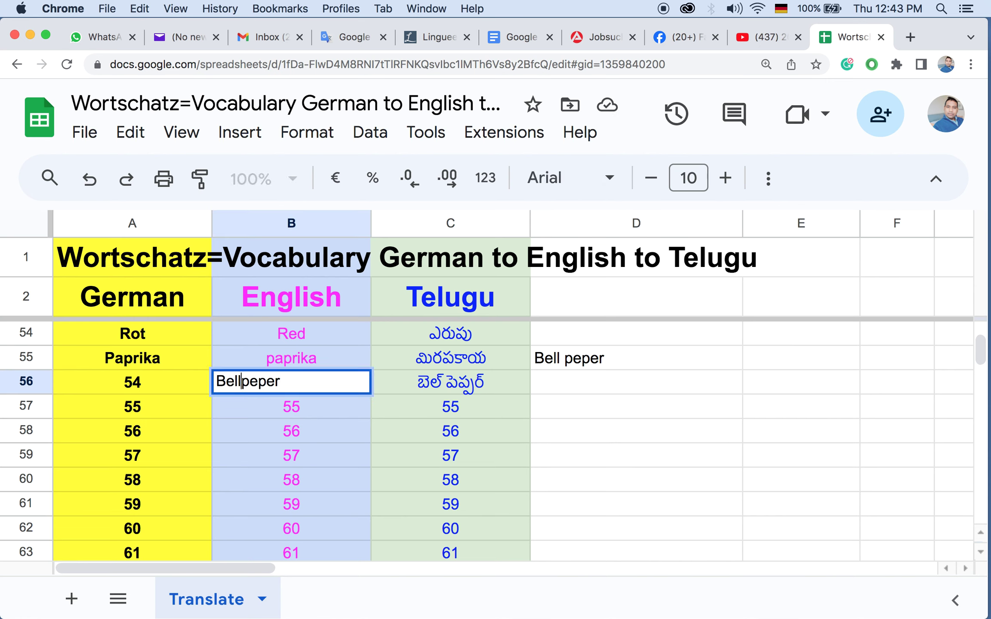
pyautogui.click(722, 458)
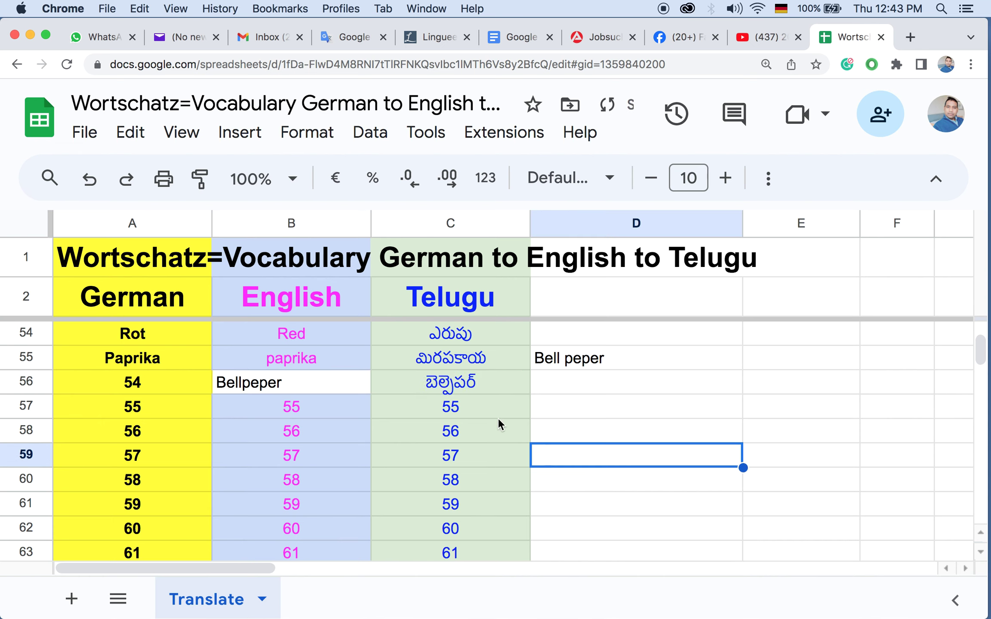
pyautogui.click(258, 381)
pyautogui.doubleClick(242, 382)
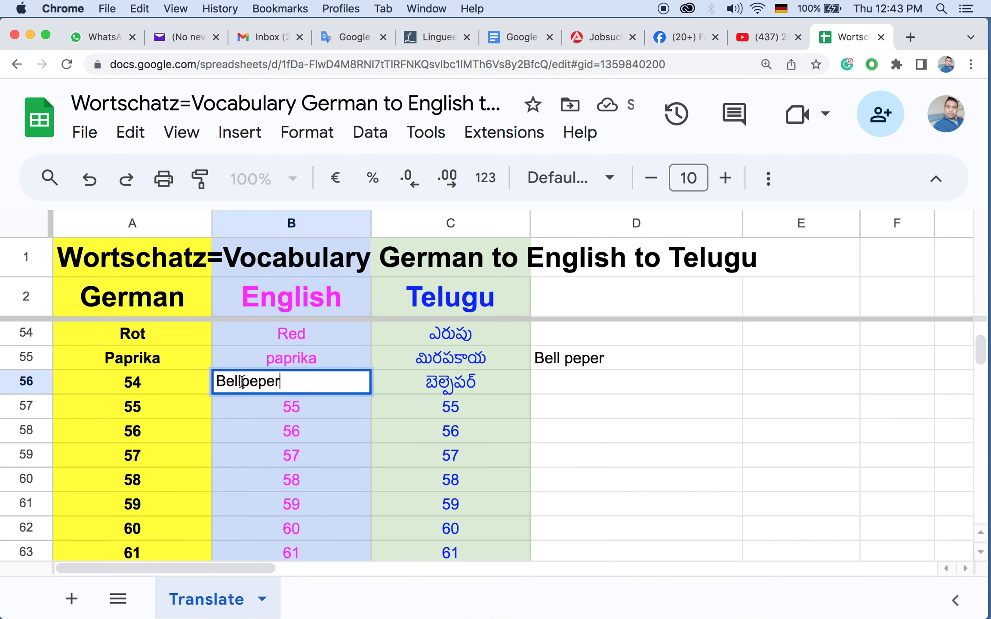
pyautogui.write('-')
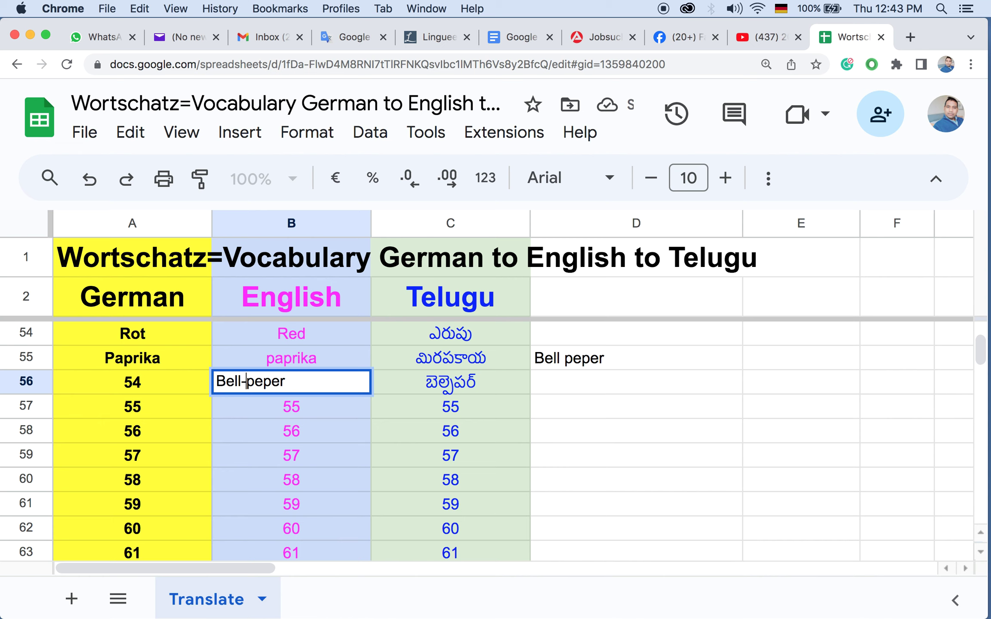
pyautogui.click(684, 445)
# Step: Undo the manual B56 edits to restore the formulas, redoing to keep Paprika in A55
pyautogui.click(461, 385)
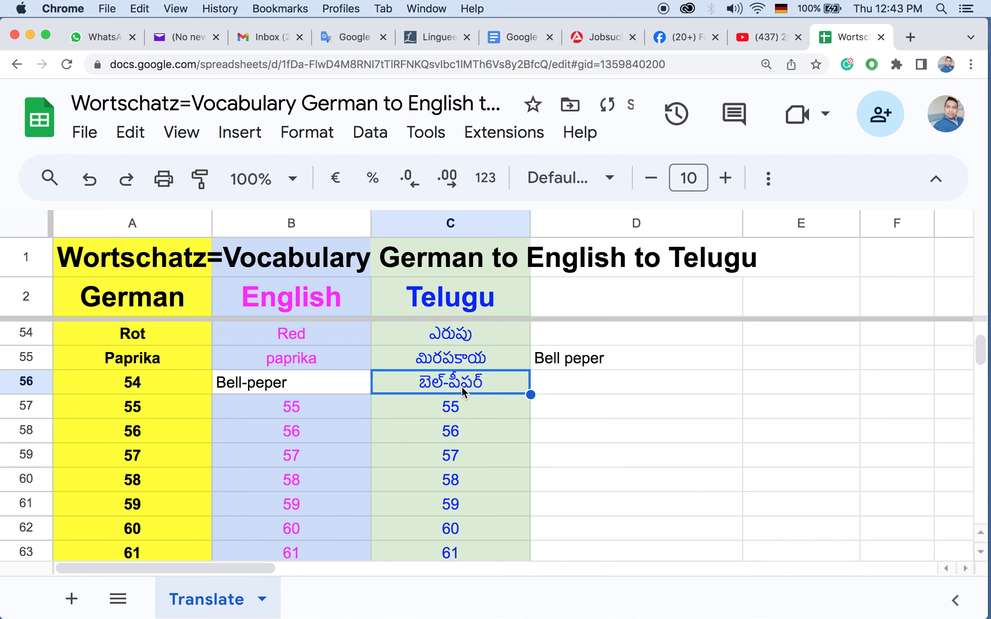
pyautogui.click(280, 381)
pyautogui.press('super+z')
pyautogui.press('super+z')
pyautogui.press('super+z')
pyautogui.press('super+z')
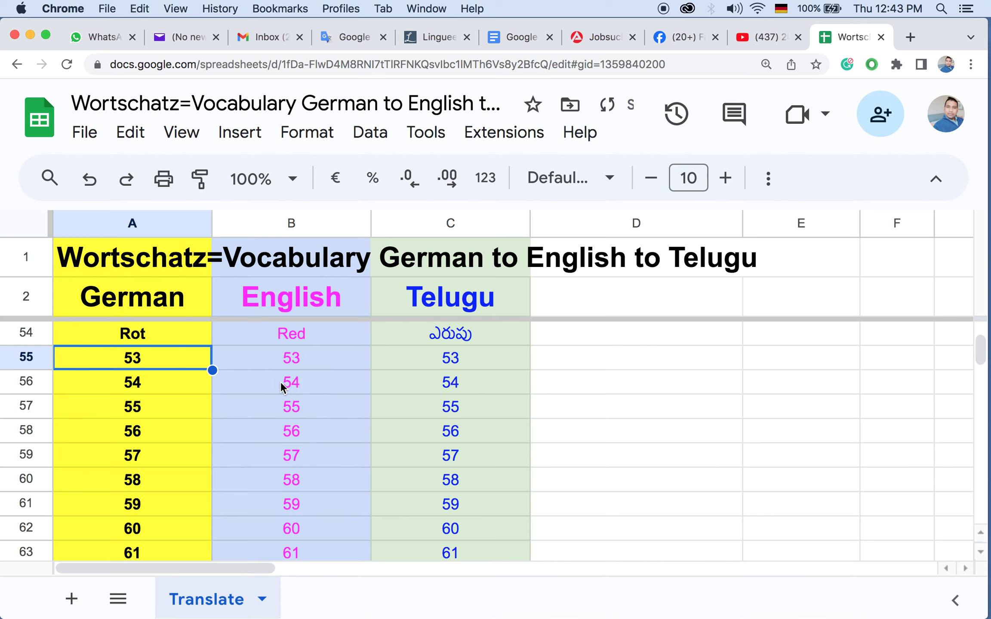
pyautogui.press('super+shift+z')
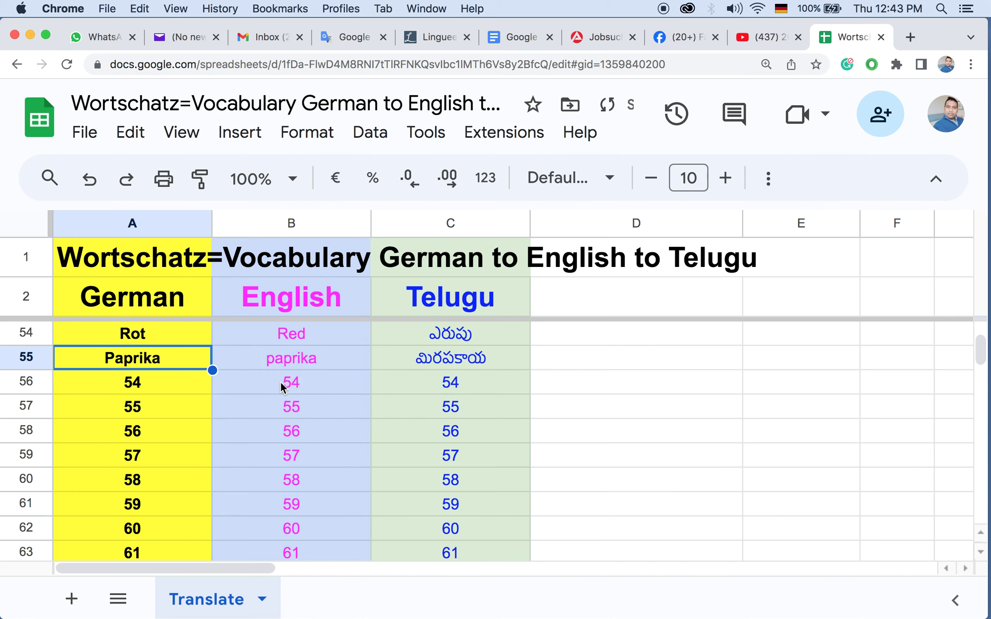
pyautogui.click(644, 438)
# Step: Replace placeholder 54 in A56 with 'gelbe Paprika'
pyautogui.click(141, 382)
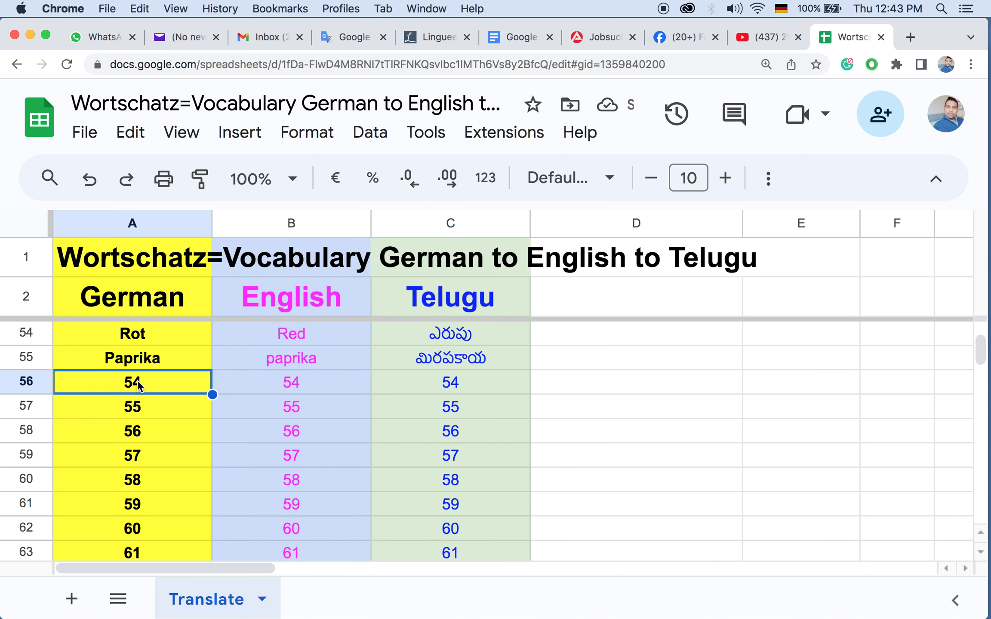
pyautogui.scroll(3, 138, 378)
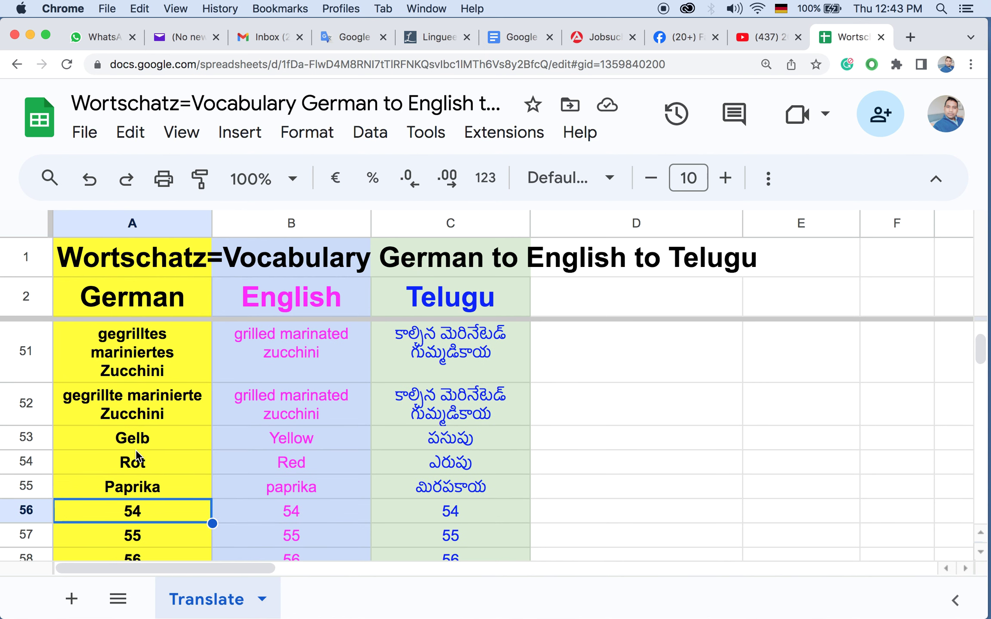
pyautogui.scroll(-1, 135, 450)
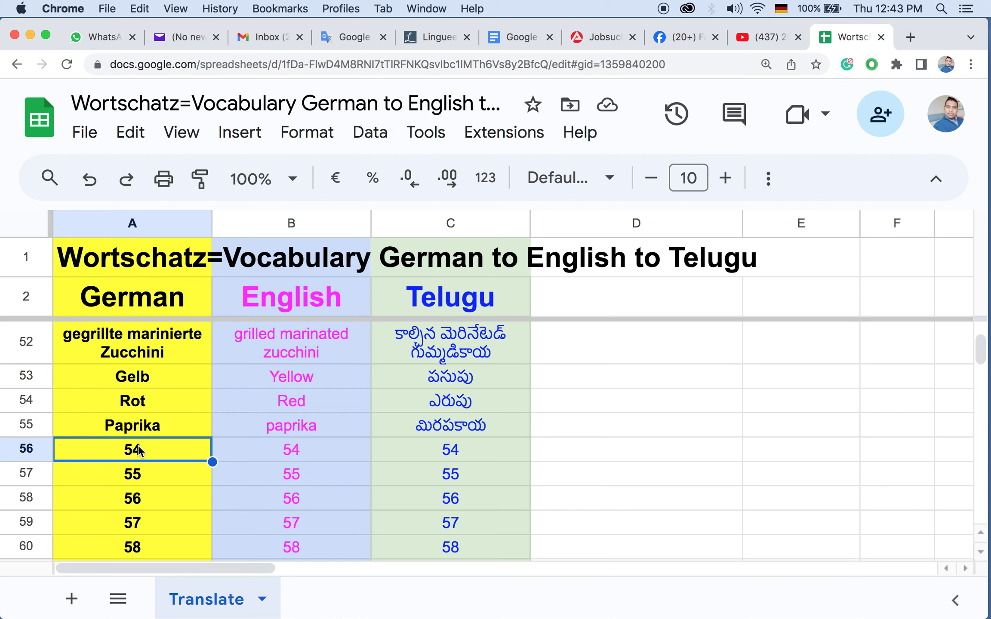
pyautogui.doubleClick(137, 445)
pyautogui.press('BackSpace')
pyautogui.press('BackSpace')
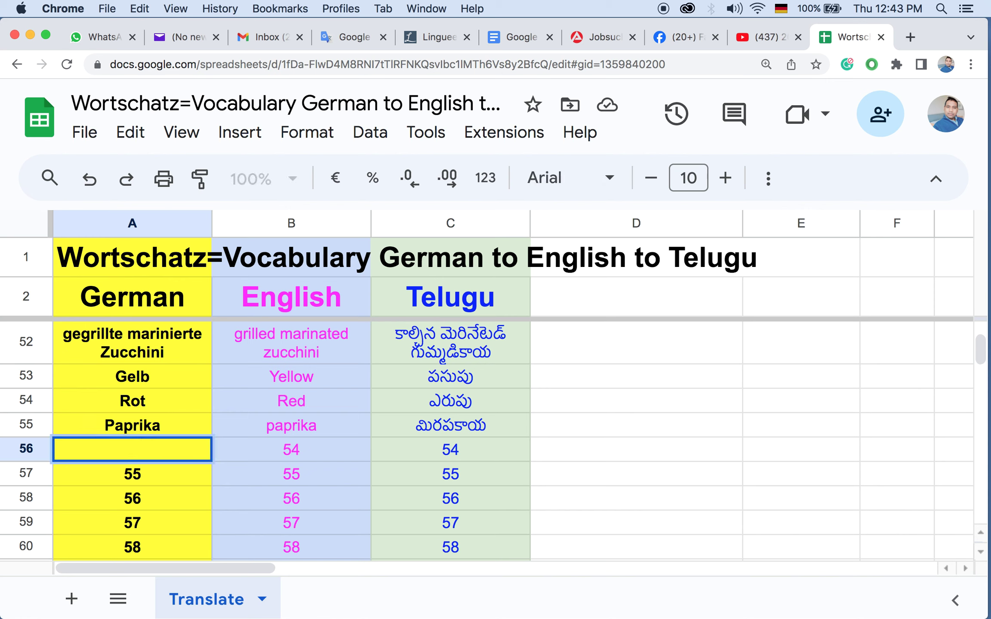
pyautogui.write('gelbe Pap')
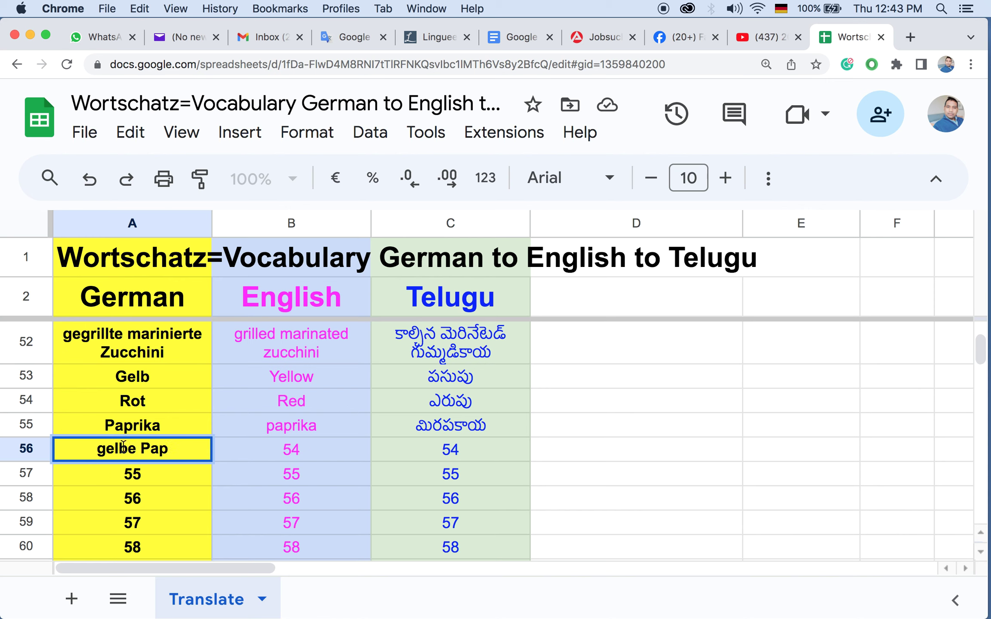
pyautogui.moveTo(98, 449)
pyautogui.mouseDown()
pyautogui.moveTo(133, 448)
pyautogui.moveTo(98, 448)
pyautogui.mouseUp()
pyautogui.click(127, 377)
pyautogui.click(110, 451)
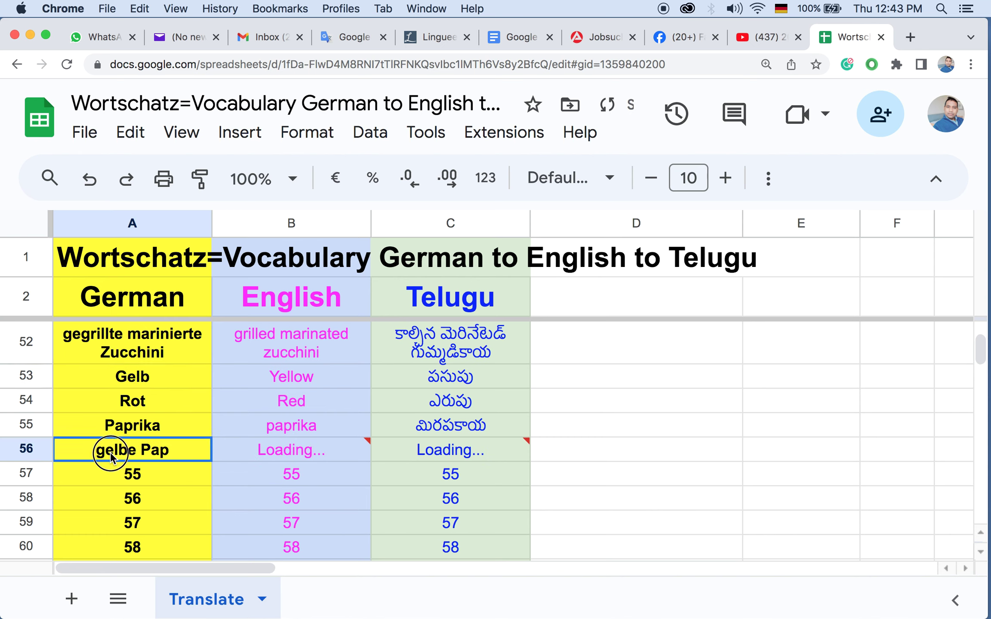
pyautogui.doubleClick(173, 451)
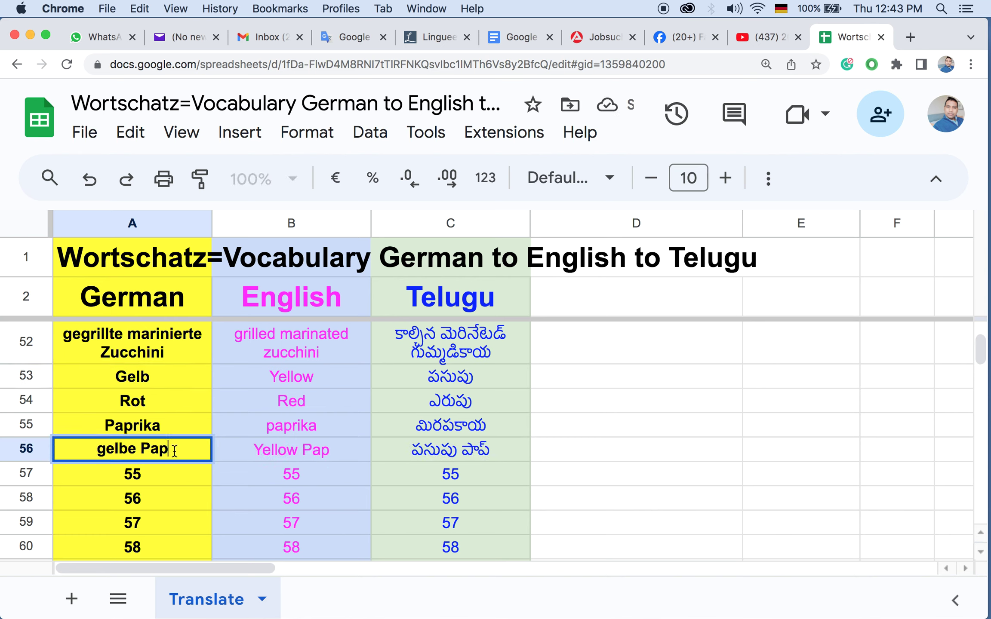
pyautogui.write('rika')
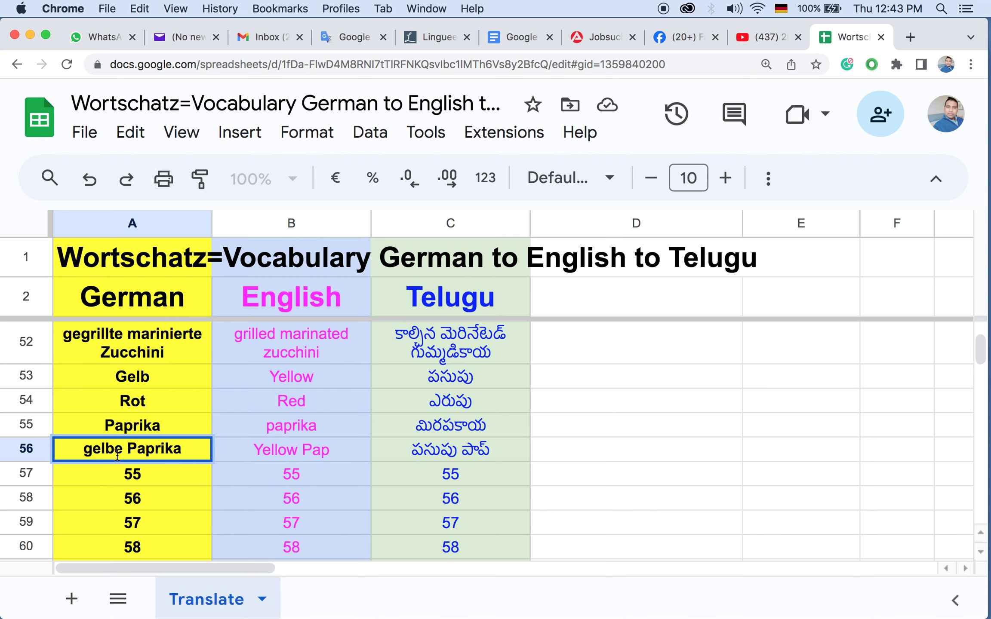
pyautogui.press('Return')
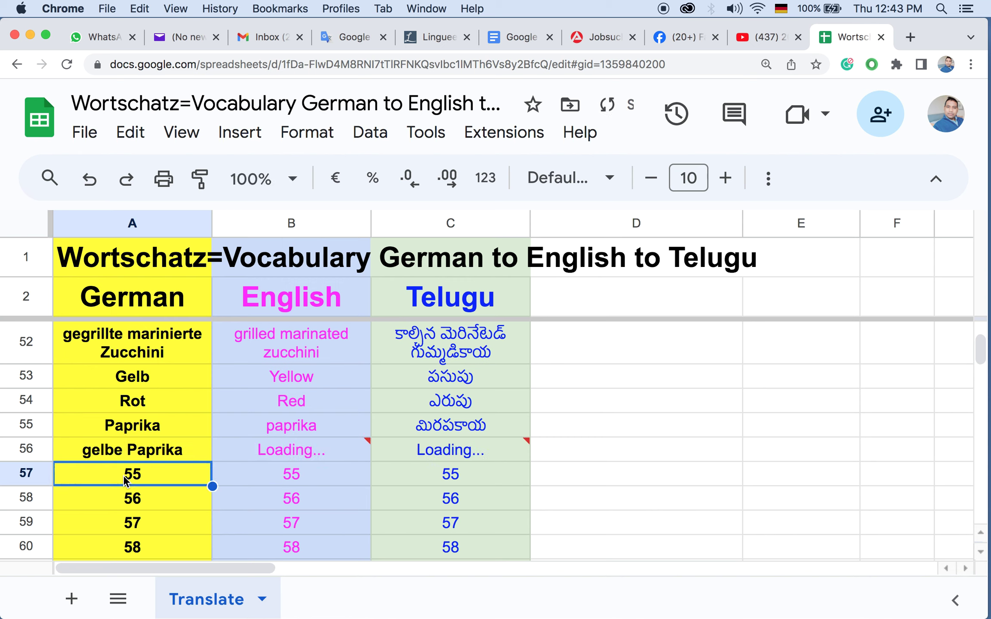
# Step: Correct A56 to 'gelber Paprika' and enter 'roter Paprika' in A57
pyautogui.click(120, 452)
pyautogui.press('Return')
pyautogui.click(121, 453)
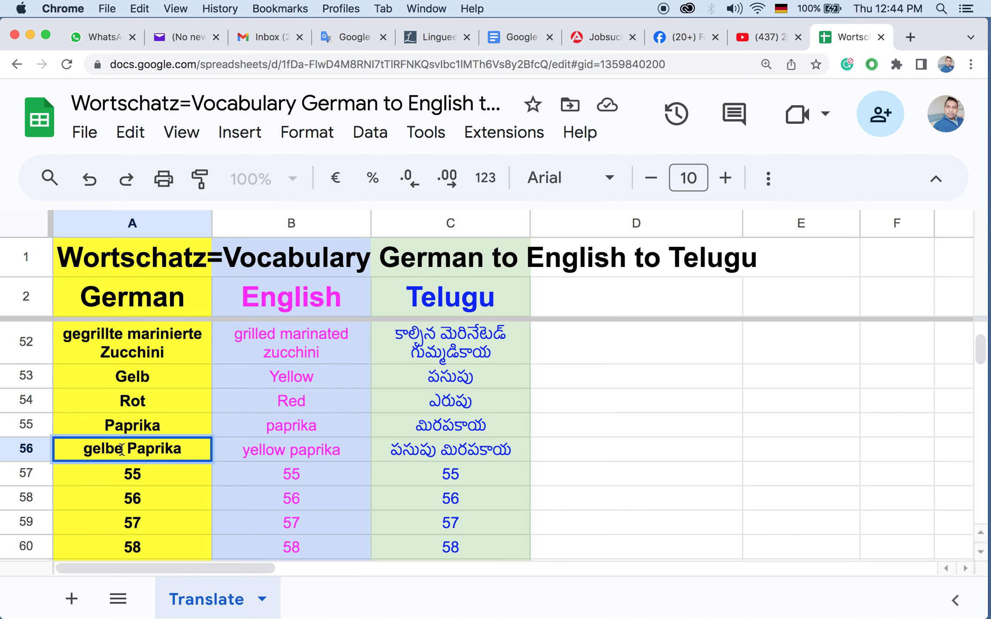
pyautogui.write('r')
pyautogui.moveTo(118, 452); pyautogui.dragTo(122, 448)
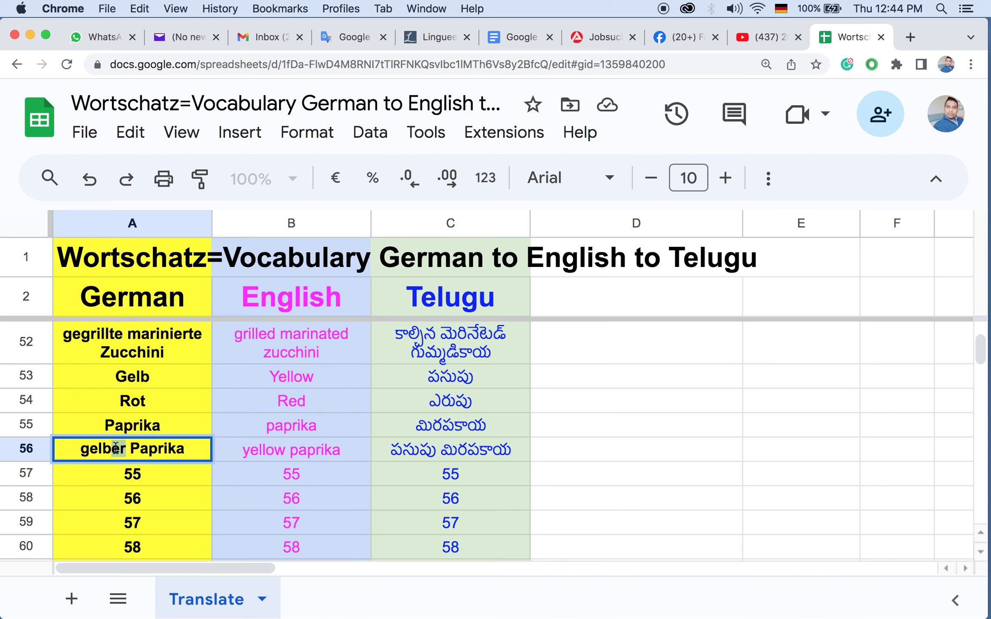
pyautogui.click(131, 449)
pyautogui.moveTo(117, 447); pyautogui.dragTo(125, 447)
pyautogui.click(117, 469)
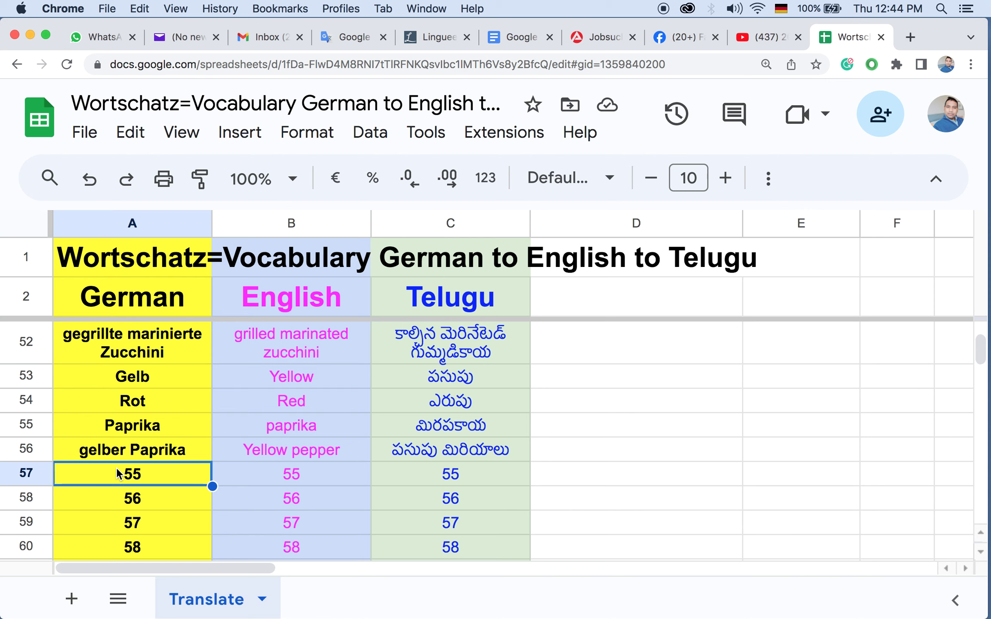
pyautogui.write('r')
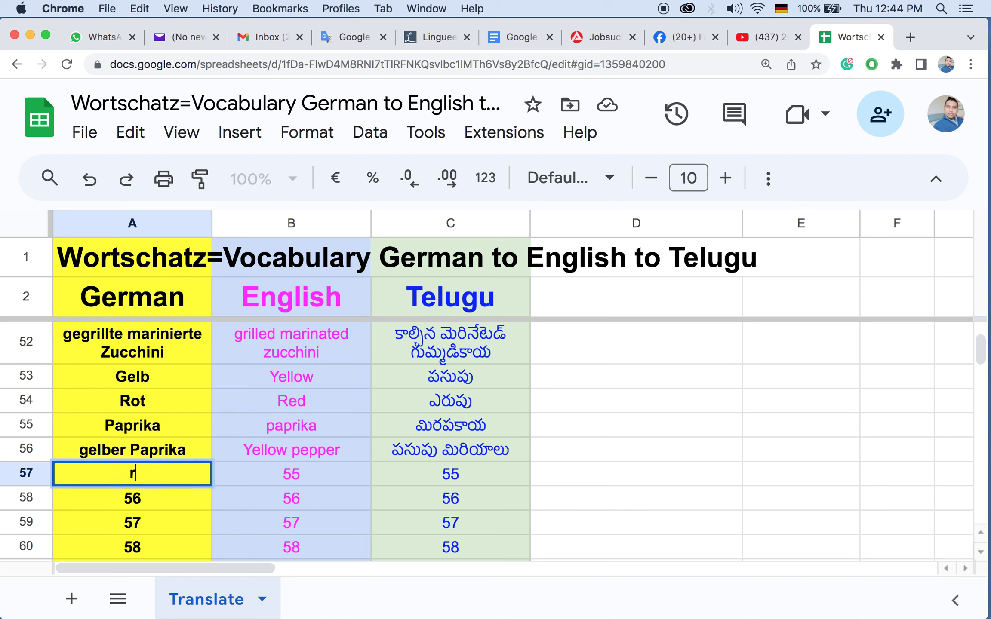
pyautogui.write('oter ')
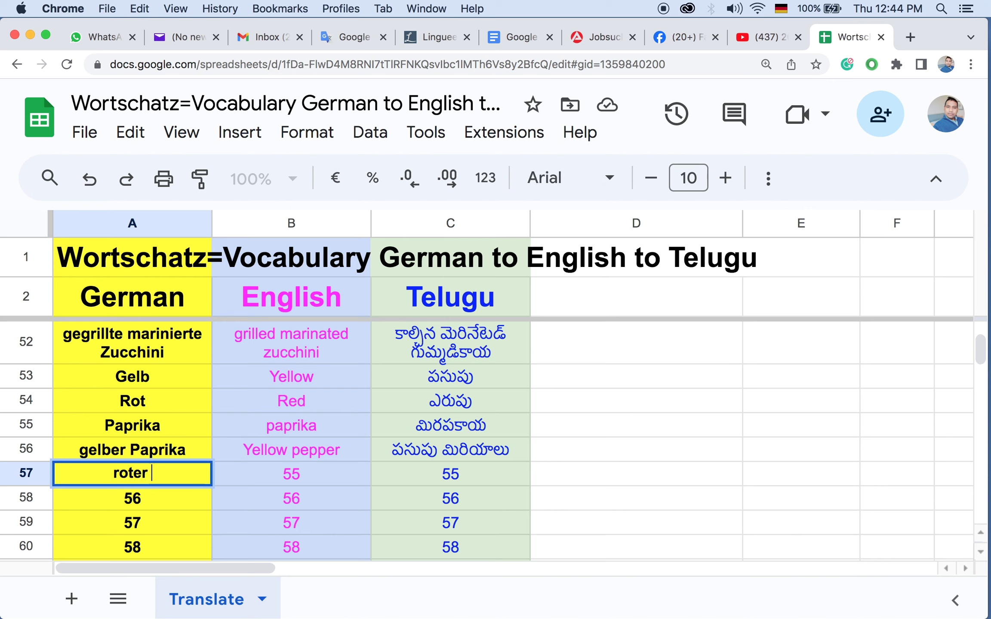
pyautogui.write('Pap')
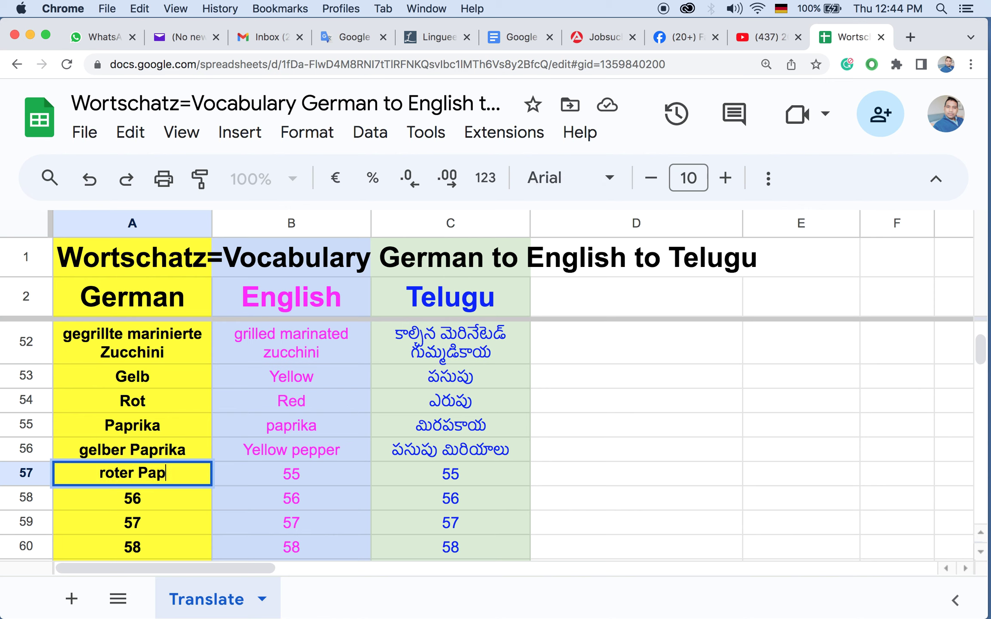
pyautogui.write('rika')
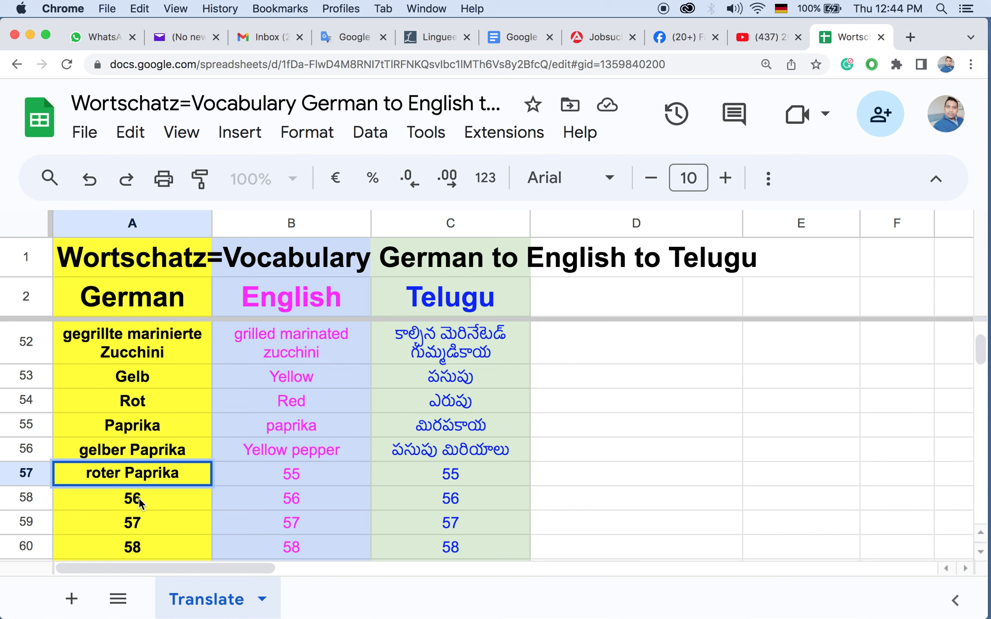
pyautogui.press('Return')
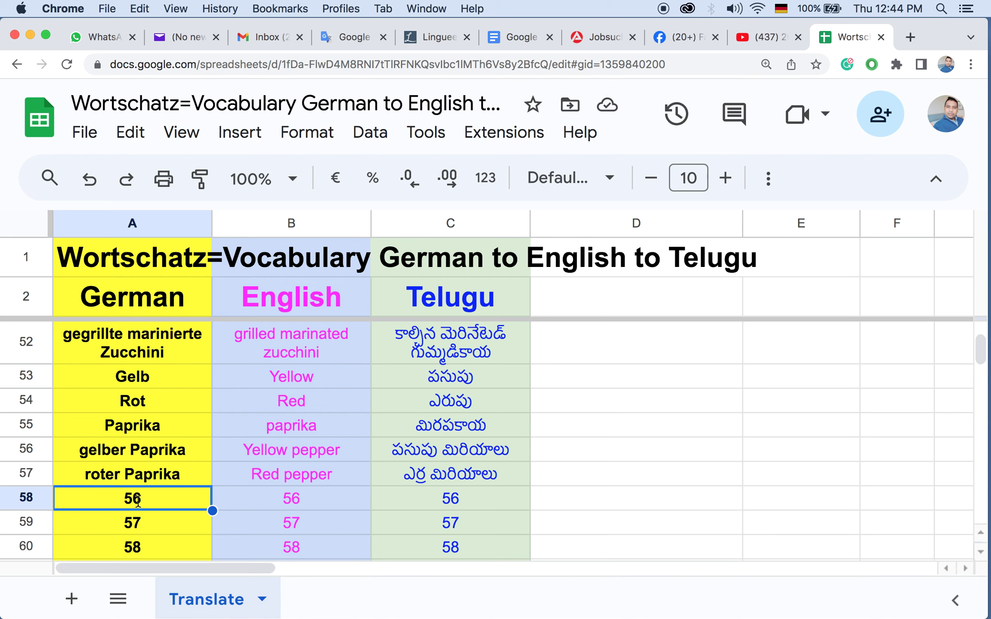
# Step: Replace the placeholder 56 in A58 with 'Zwiebel'
pyautogui.doubleClick(137, 500)
pyautogui.moveTo(148, 497); pyautogui.dragTo(104, 494)
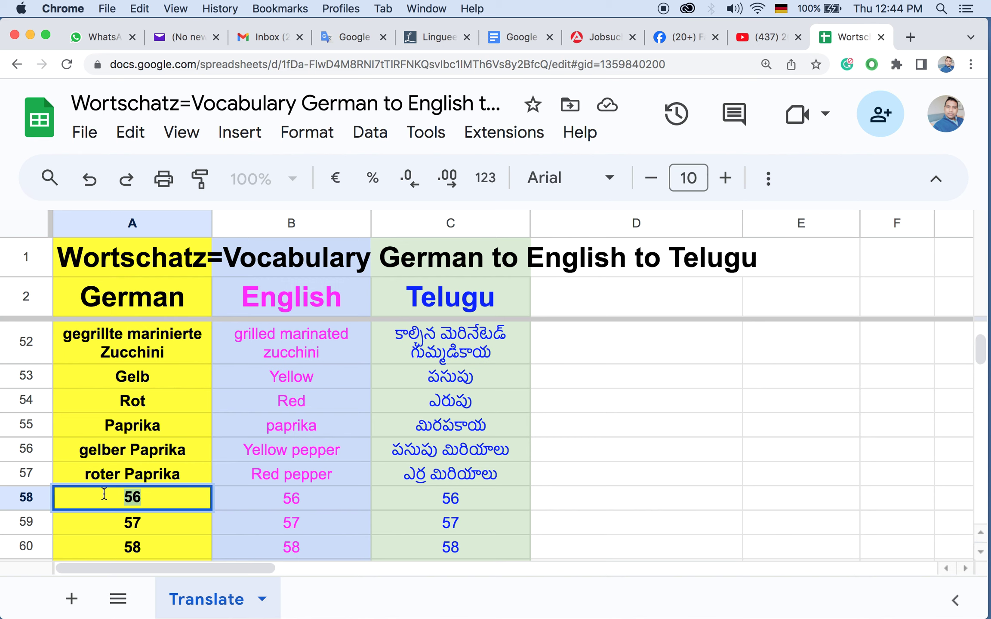
pyautogui.press('BackSpace')
pyautogui.write('Zwiebel')
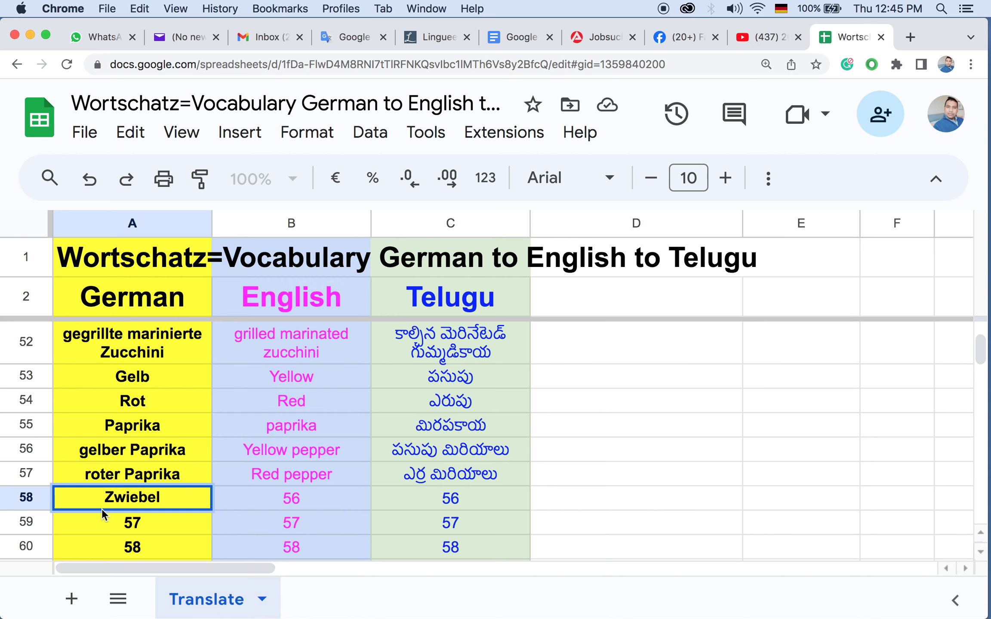
pyautogui.press('Return')
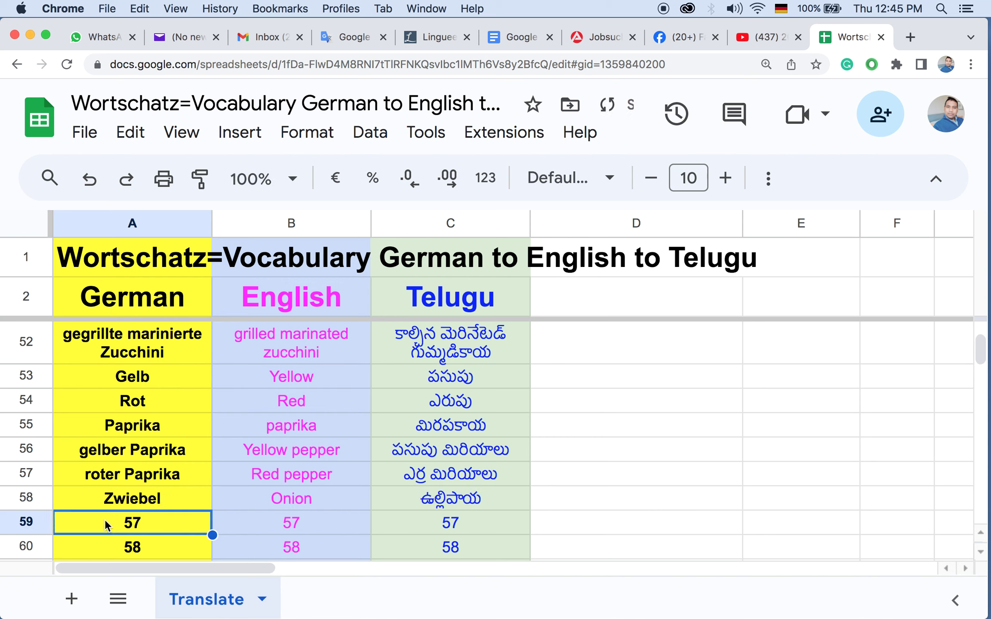
# Step: Copy Zwiebel into A59 and extend it to 'Zwiebeln', which translates to Onion
pyautogui.doubleClick(147, 506)
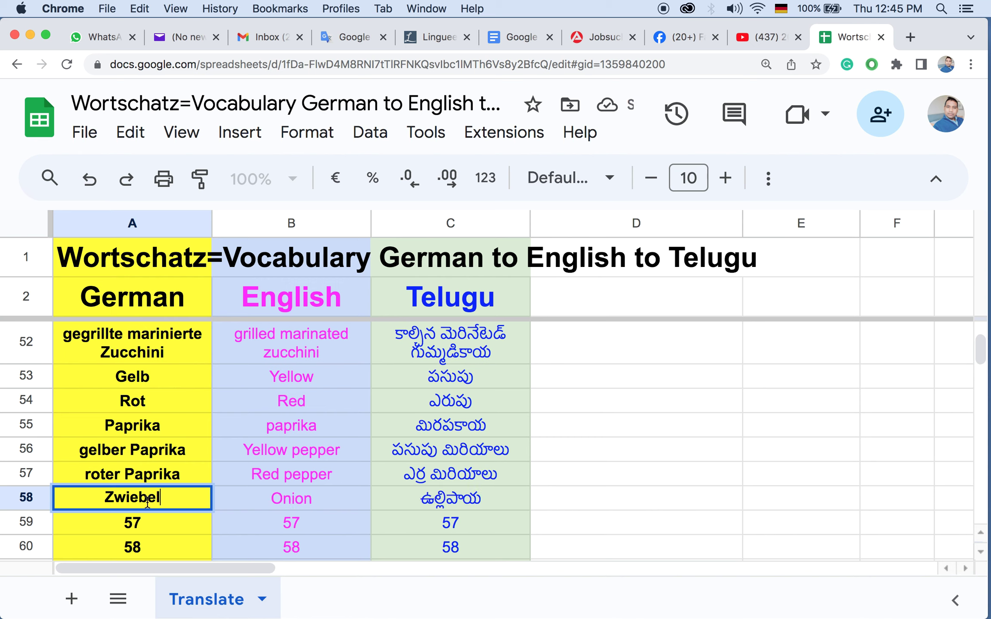
pyautogui.moveTo(167, 499); pyautogui.dragTo(86, 490)
pyautogui.press('super+c')
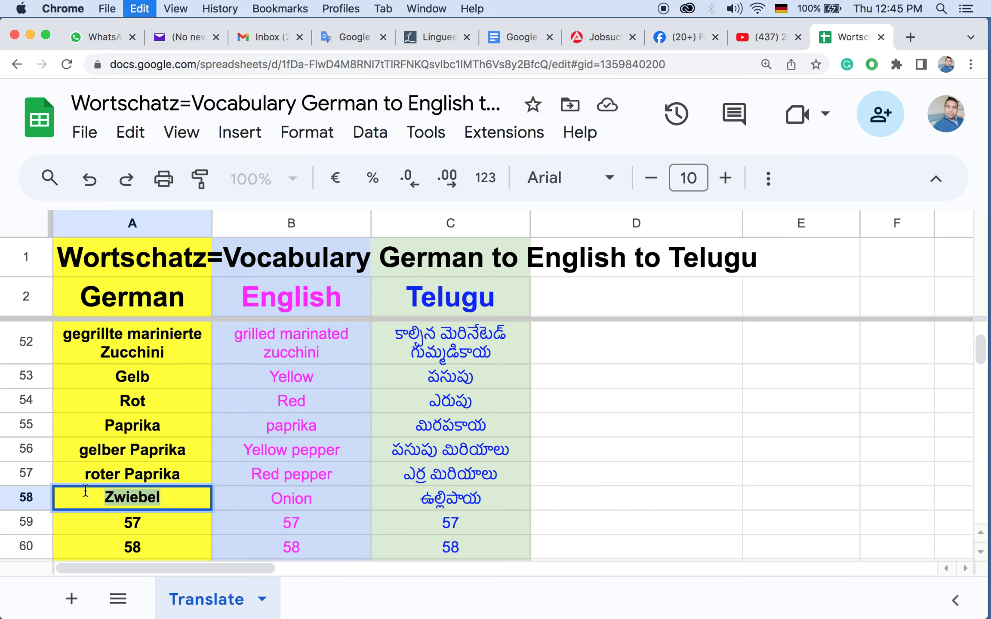
pyautogui.click(129, 524)
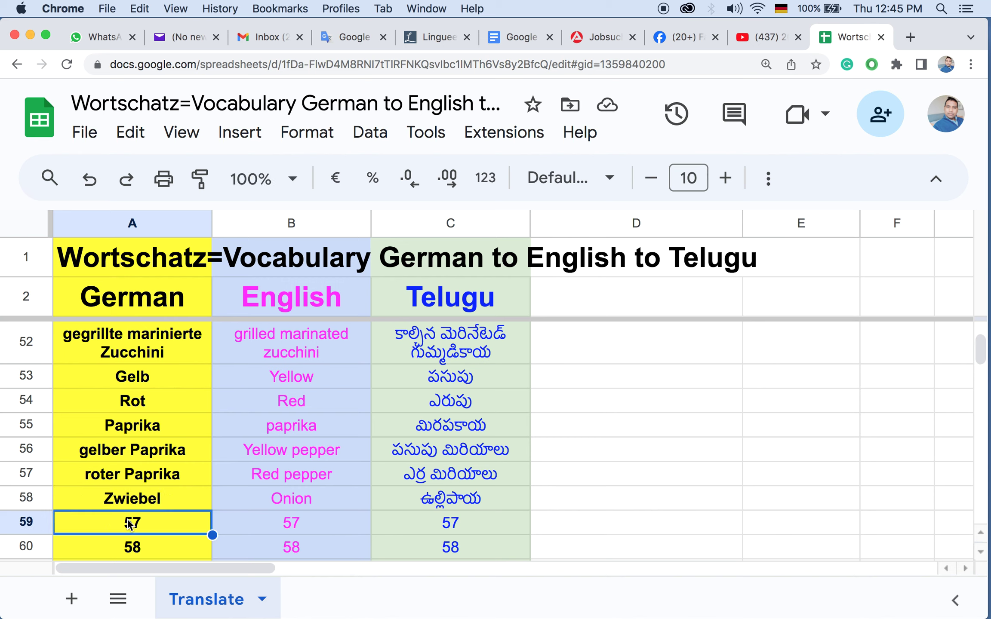
pyautogui.press('BackSpace')
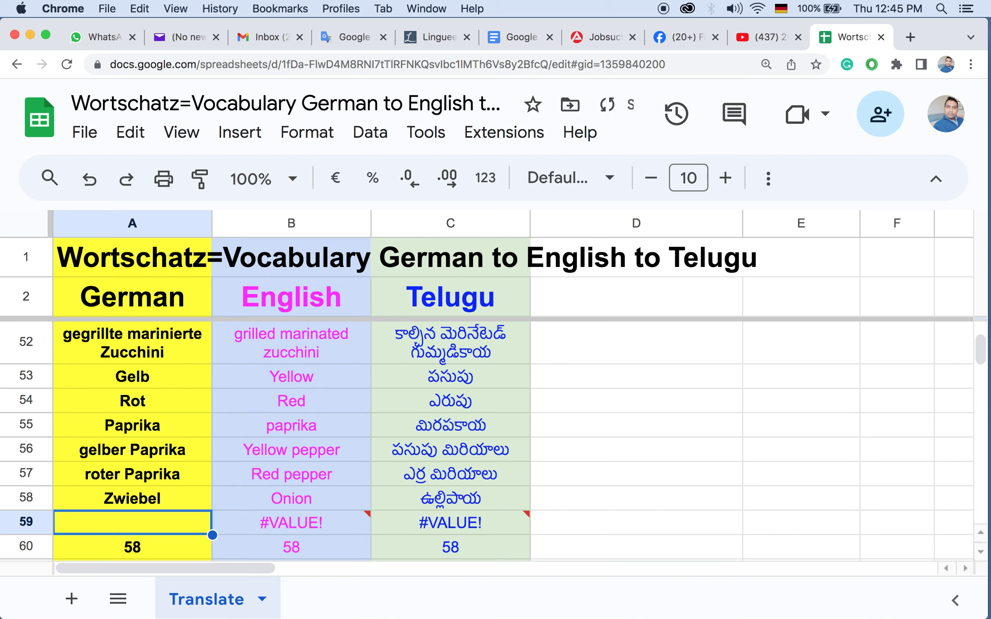
pyautogui.press('super+v')
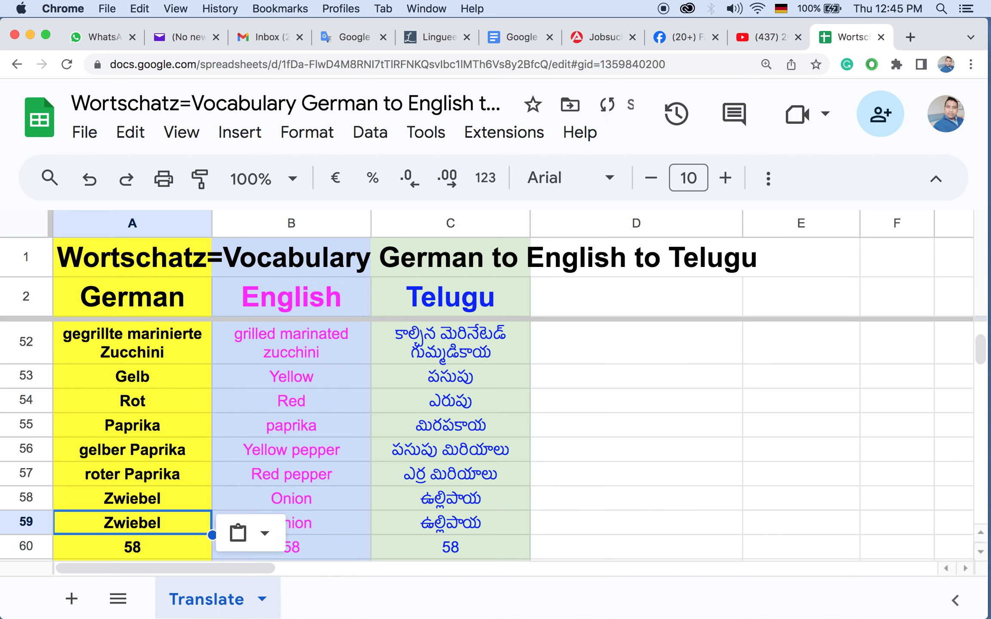
pyautogui.doubleClick(163, 520)
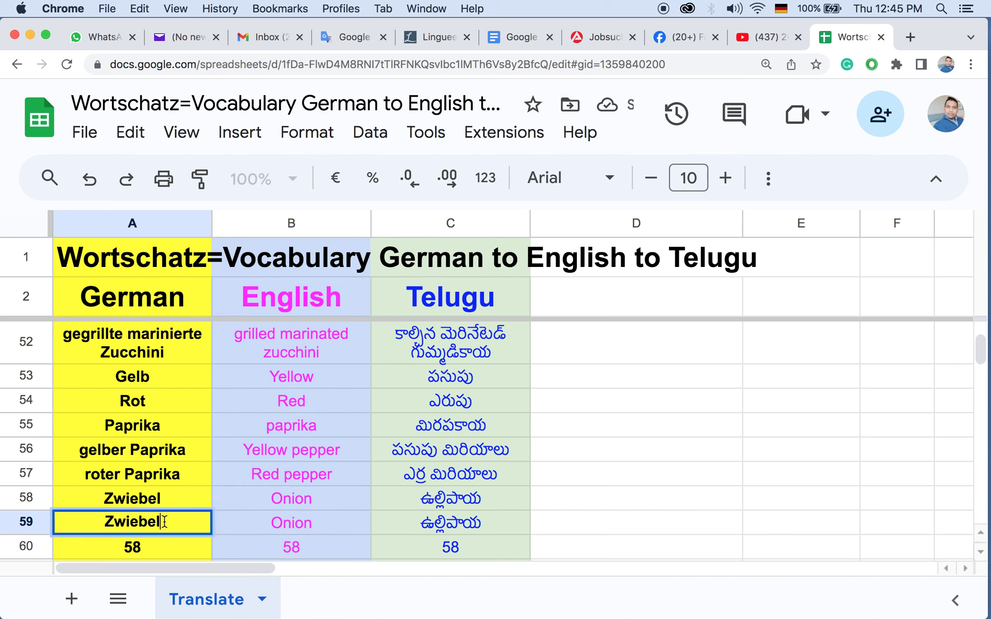
pyautogui.write('n')
pyautogui.click(150, 551)
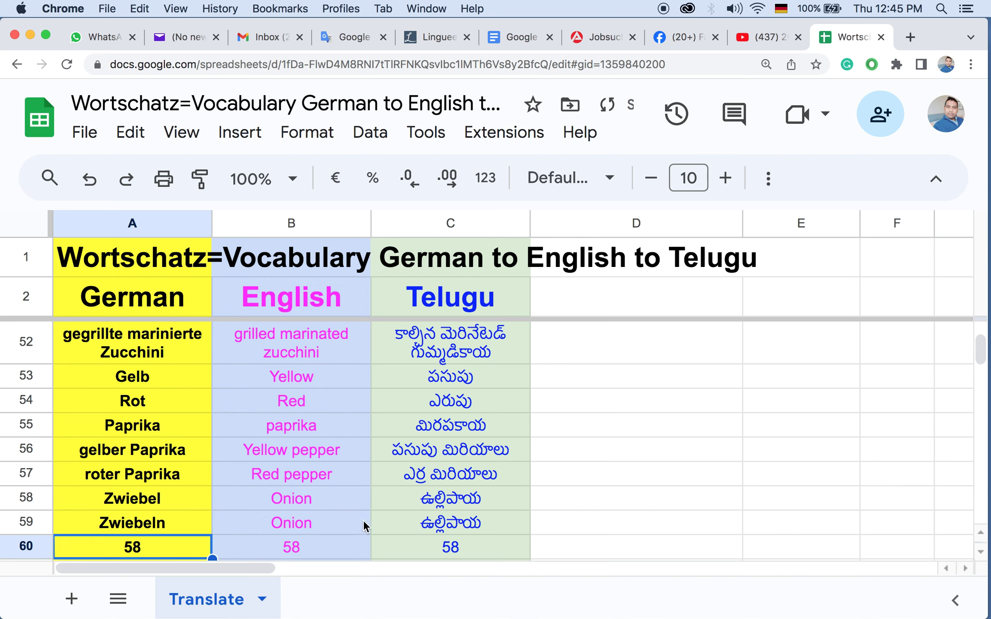
# Step: Copy the Zwiebeln entry from A59
pyautogui.click(170, 519)
pyautogui.click(159, 504)
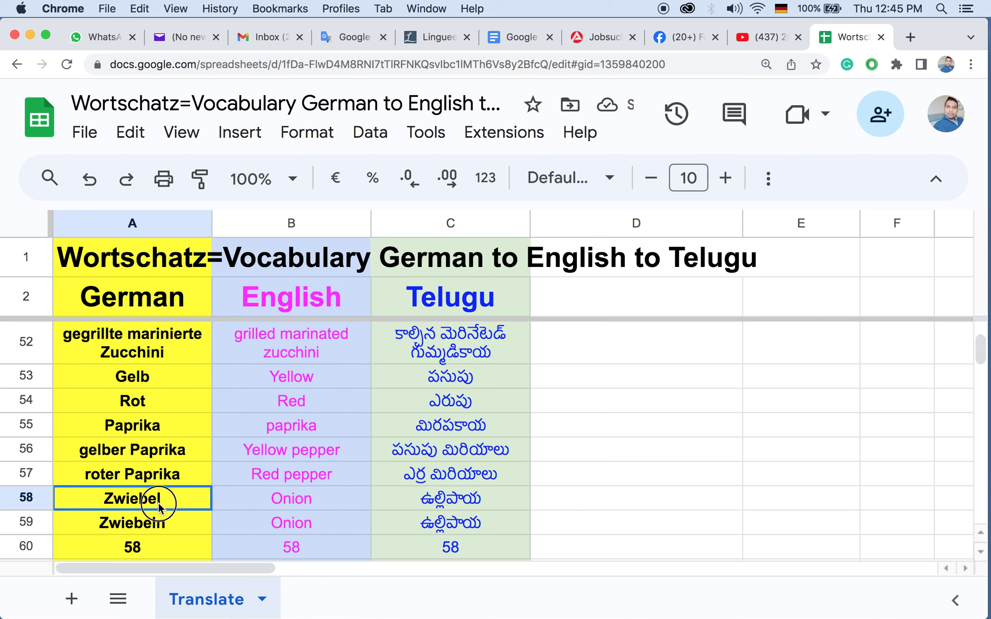
pyautogui.click(160, 522)
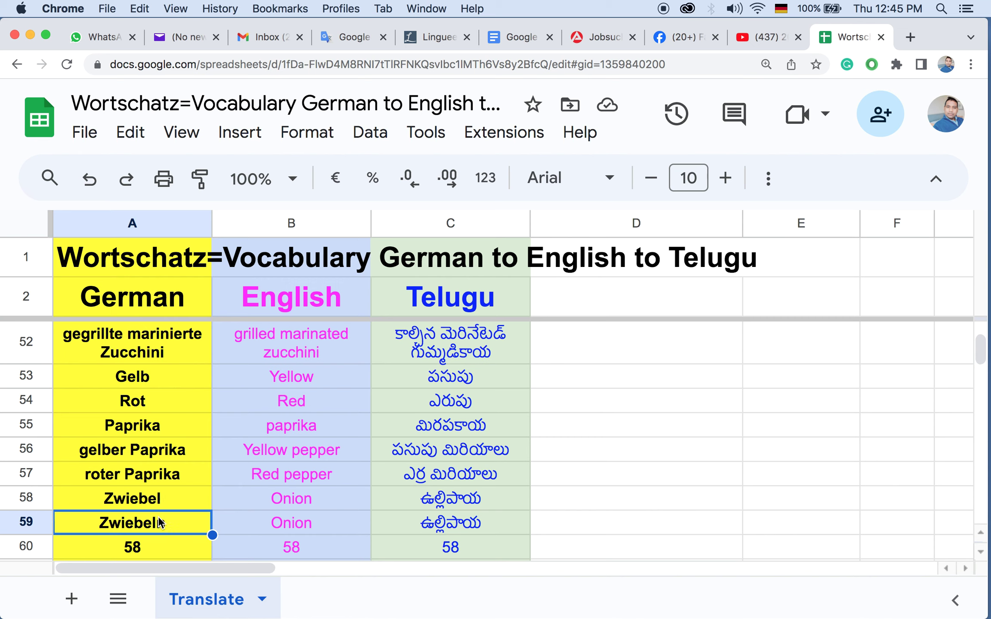
pyautogui.press('super+c')
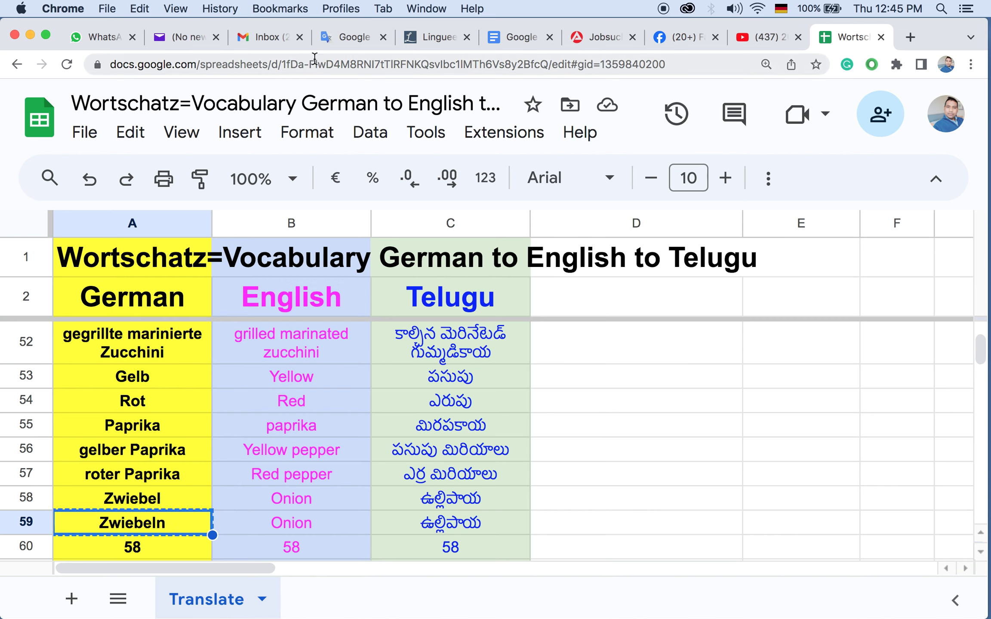
# Step: Look up Zwiebeln in Linguee, then the singular Zwiebel, which means onion
pyautogui.click(416, 34)
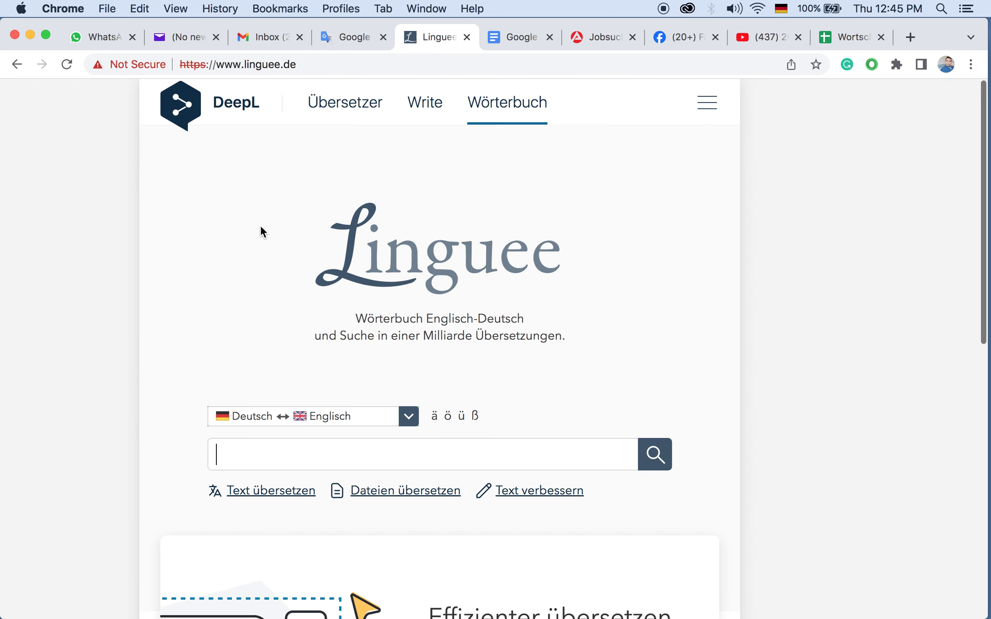
pyautogui.press('super+v')
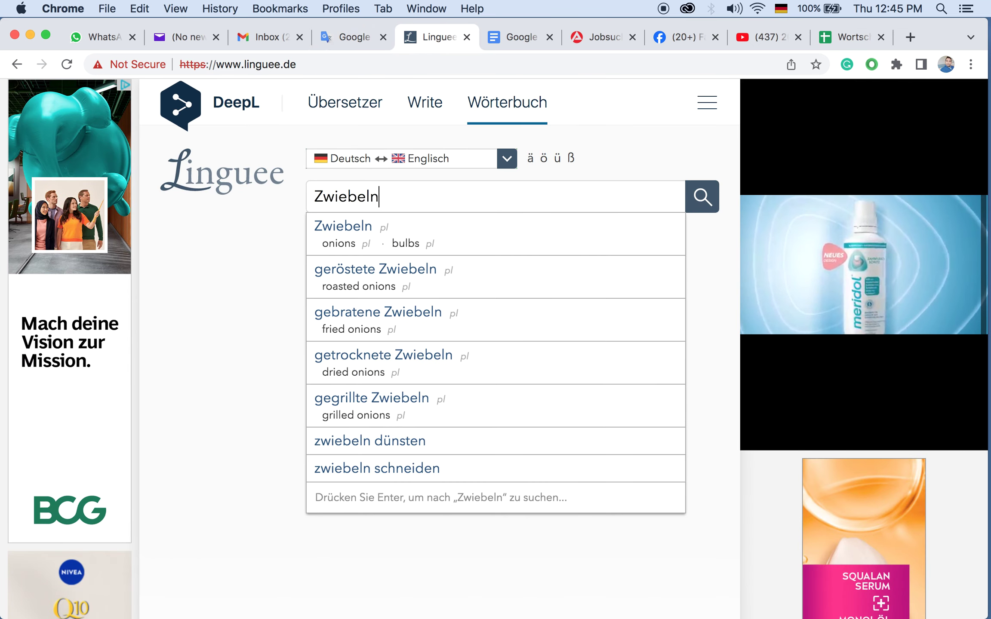
pyautogui.press('Return')
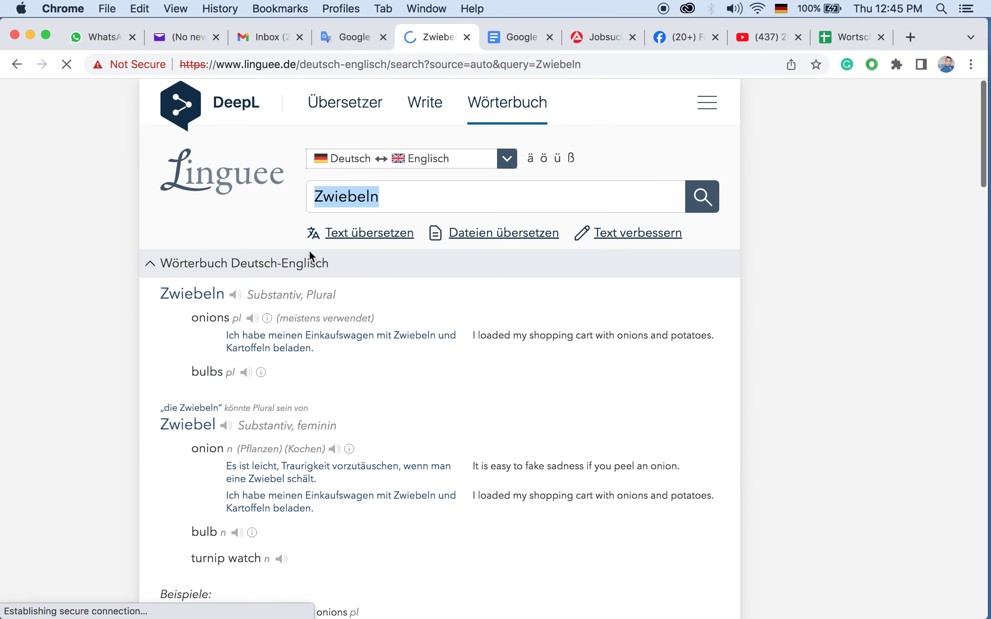
pyautogui.click(390, 191)
pyautogui.press('BackSpace')
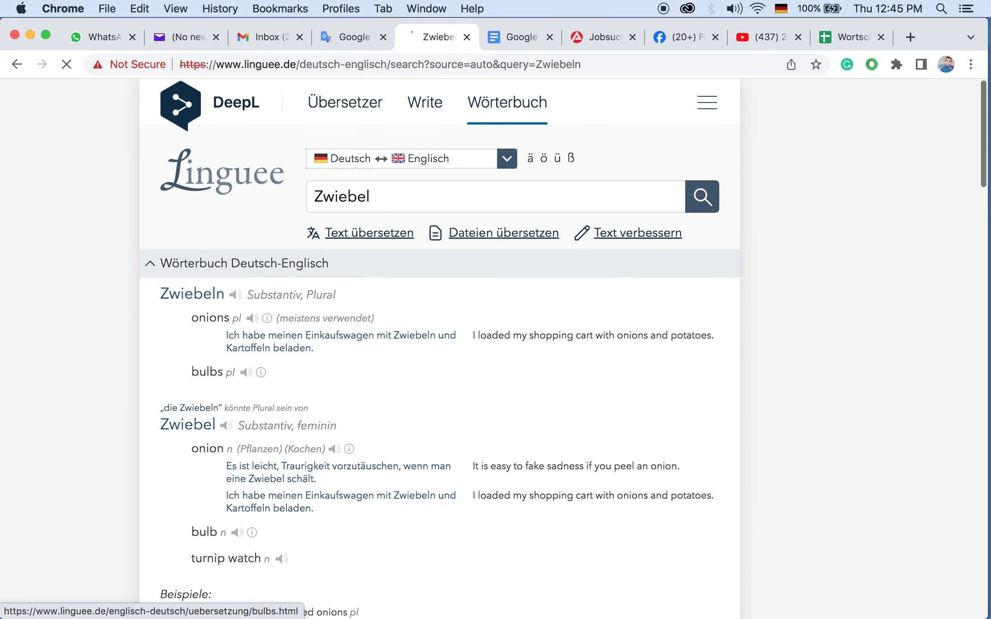
pyautogui.click(370, 246)
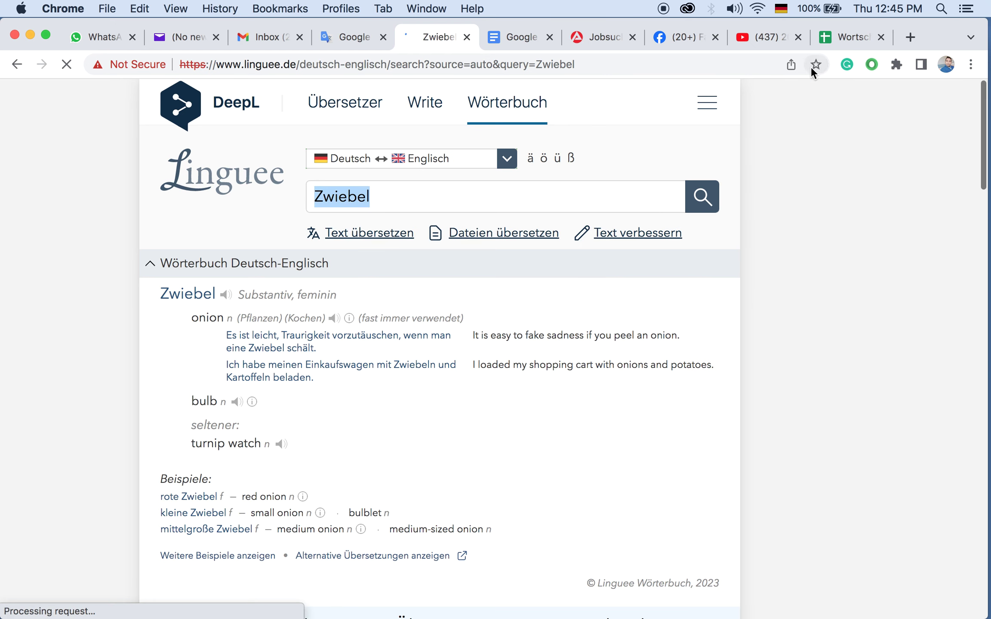
# Step: Back in the sheet, inspect the GOOGLETRANSLATE formula in B59 without changing it
pyautogui.click(845, 37)
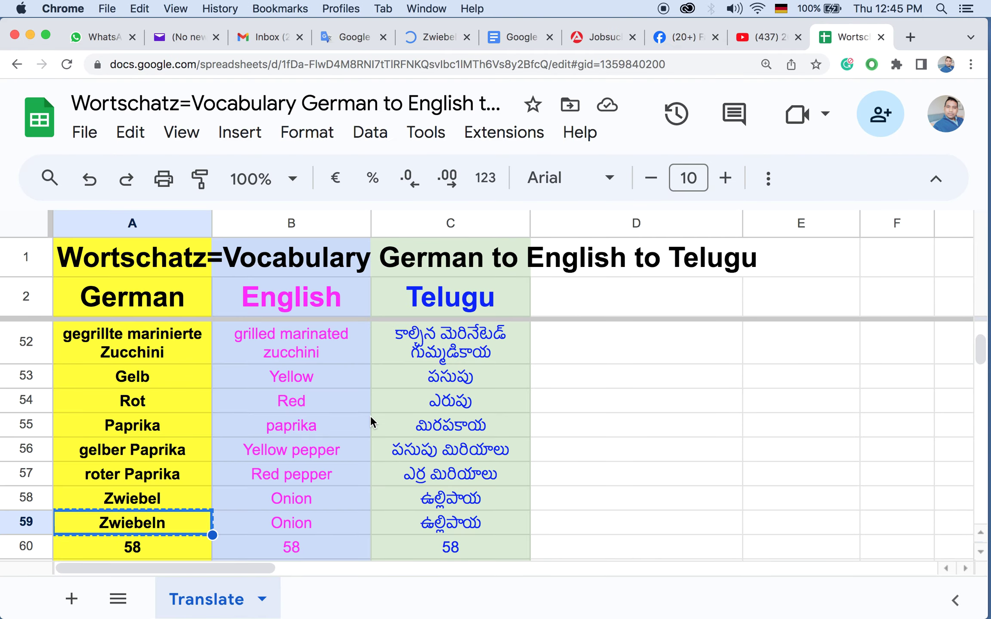
pyautogui.doubleClick(313, 525)
pyautogui.press('Escape')
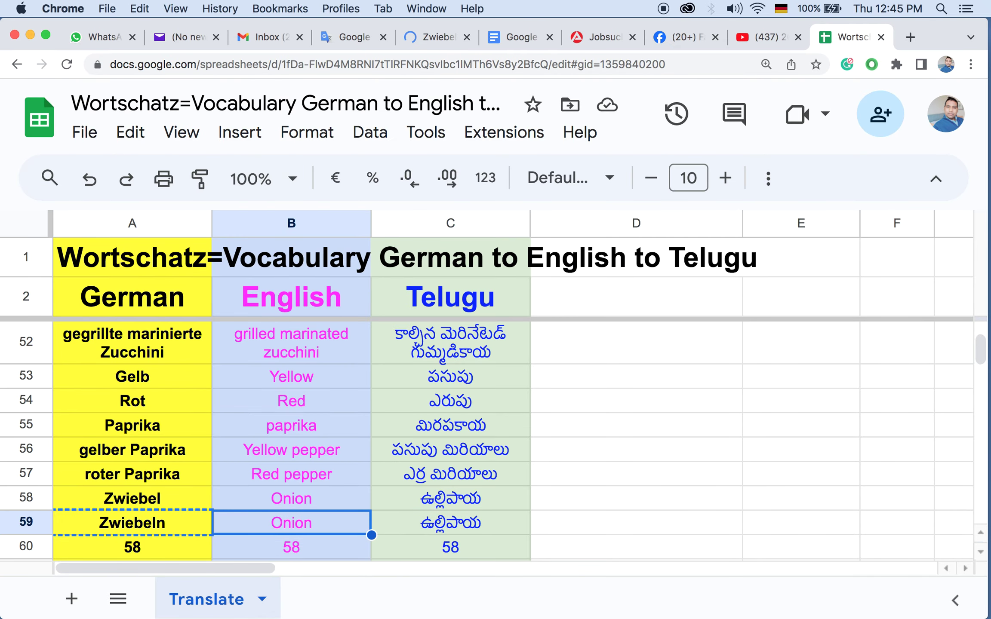
pyautogui.doubleClick(311, 520)
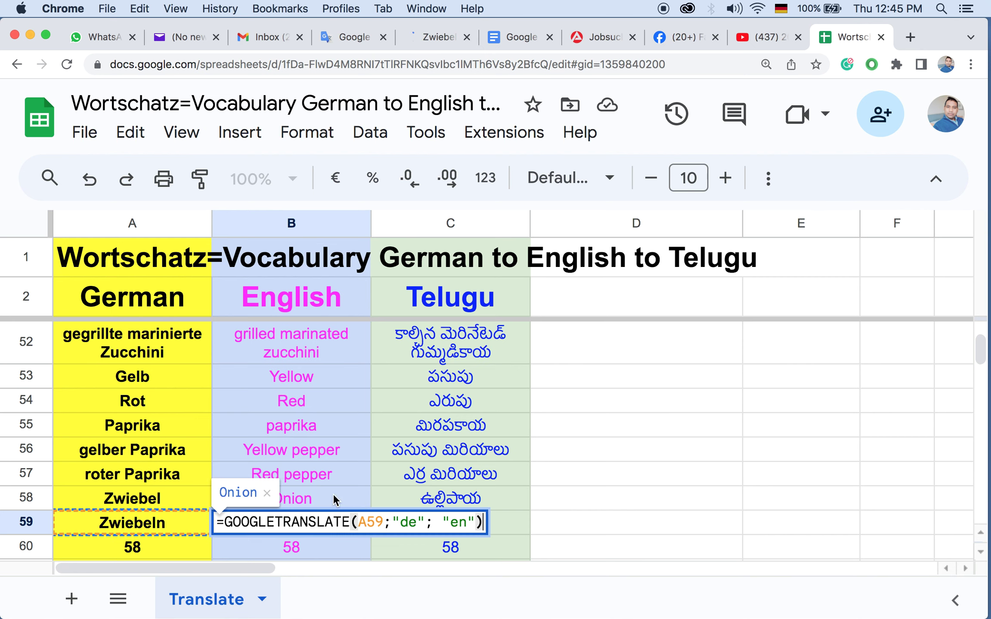
pyautogui.click(688, 522)
pyautogui.press('Escape')
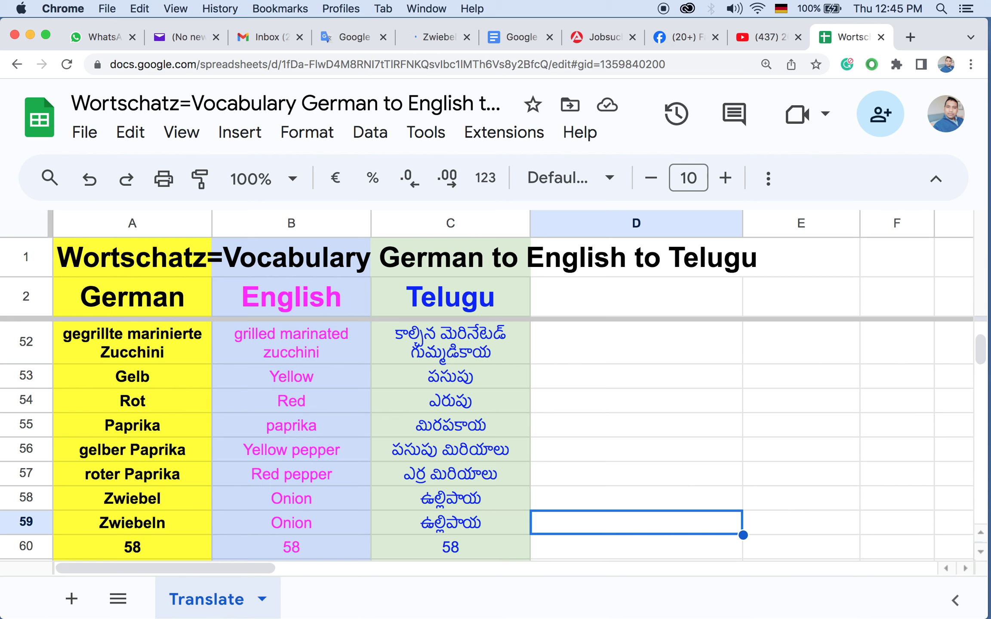
pyautogui.click(660, 456)
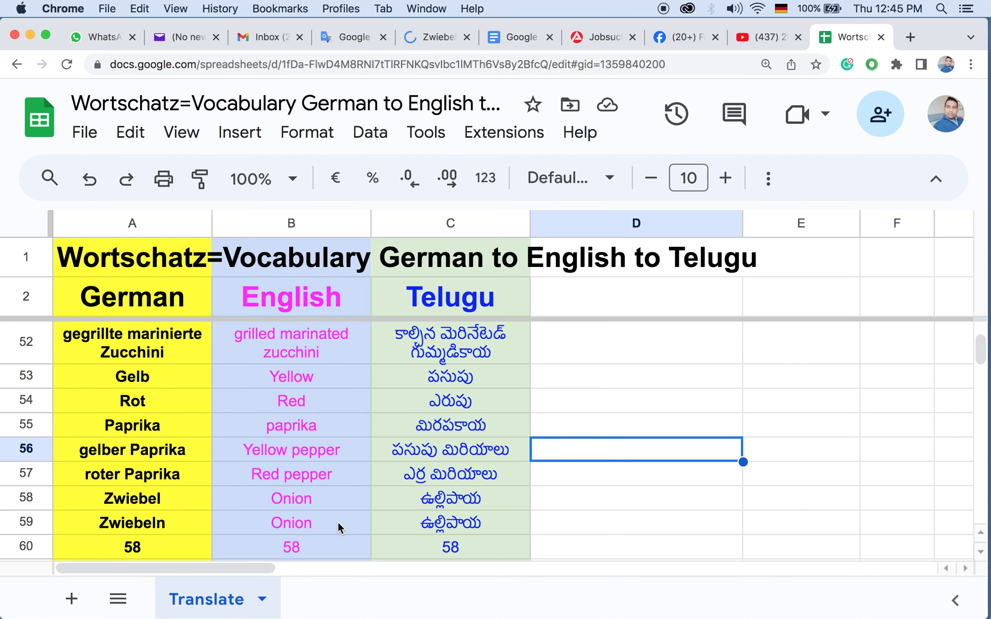
pyautogui.click(337, 522)
pyautogui.doubleClick(337, 521)
pyautogui.doubleClick(329, 522)
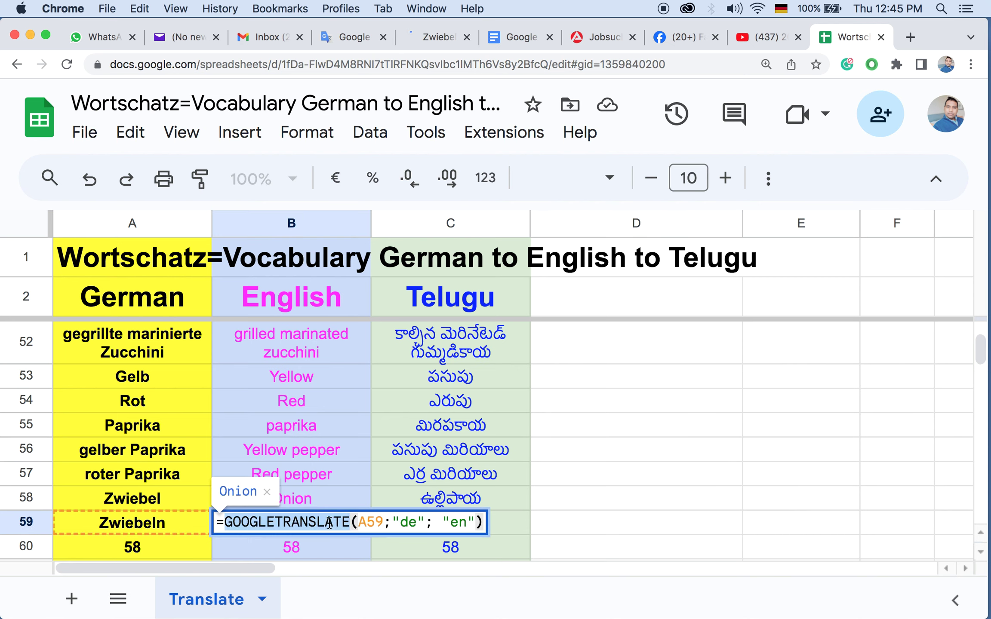
pyautogui.click(698, 502)
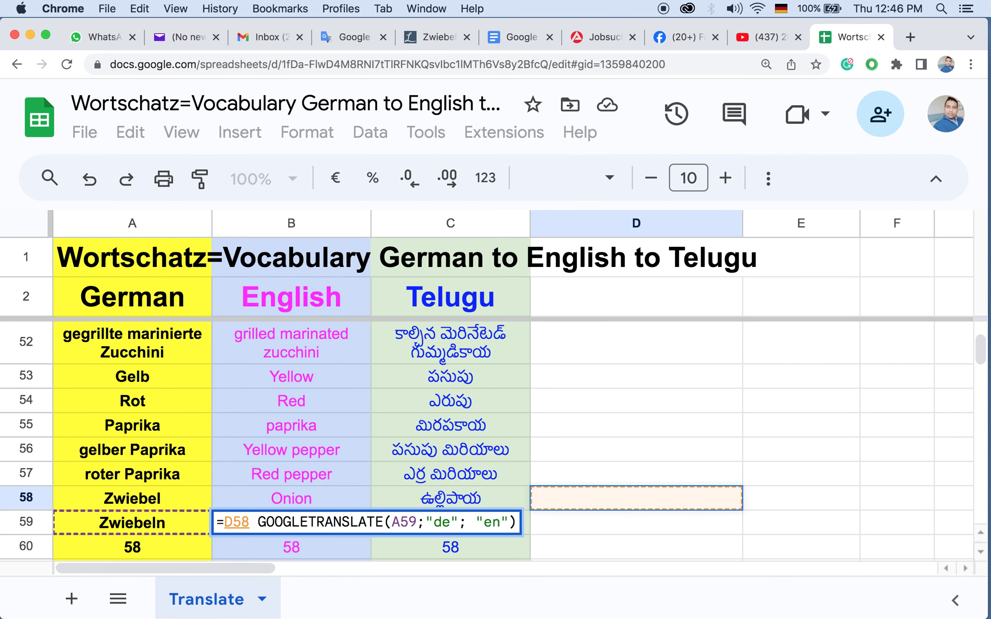
pyautogui.press('Escape')
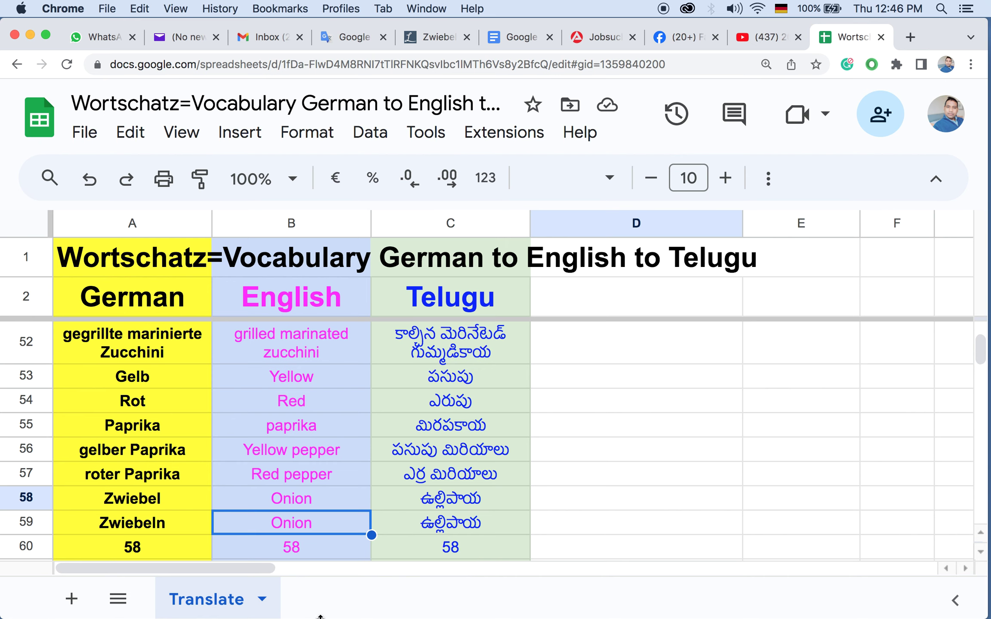
# Step: Delete the translation formula from B59, leaving the Telugu cell at #VALUE!
pyautogui.scroll(-5, 312, 512)
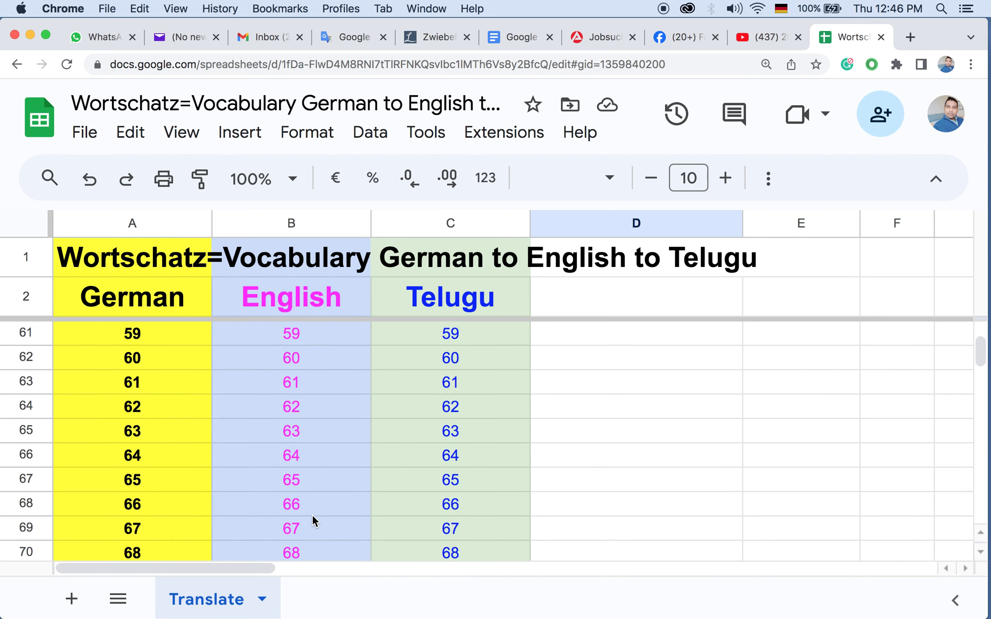
pyautogui.scroll(3, 312, 513)
pyautogui.click(140, 378)
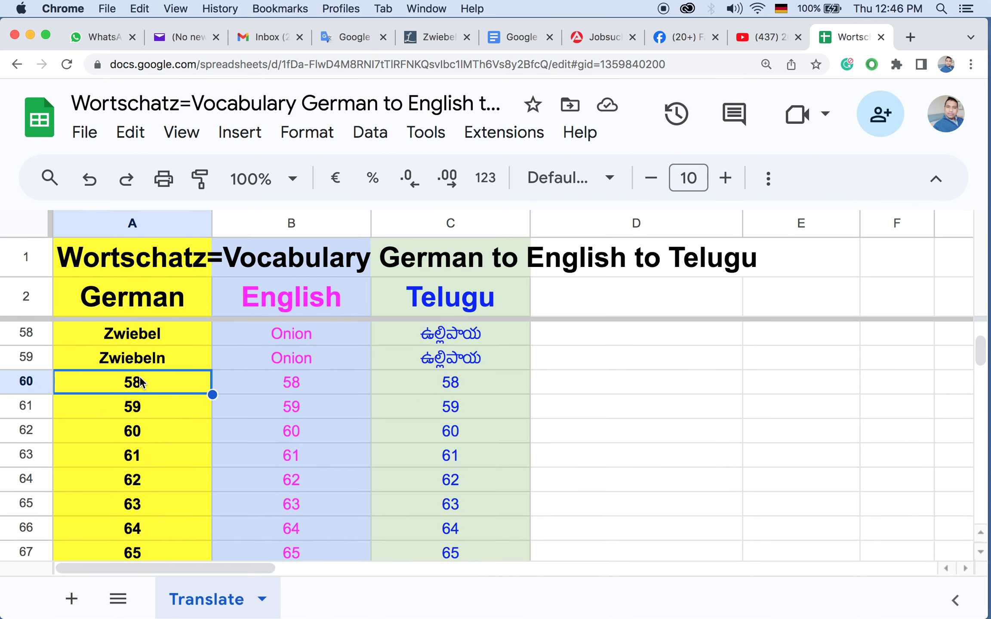
pyautogui.click(317, 358)
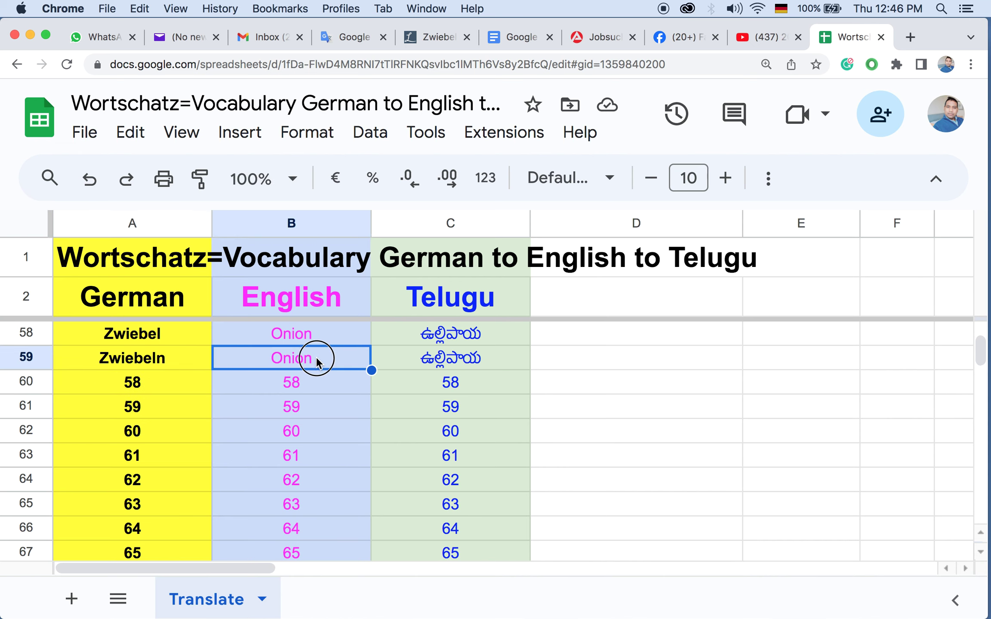
pyautogui.doubleClick(317, 357)
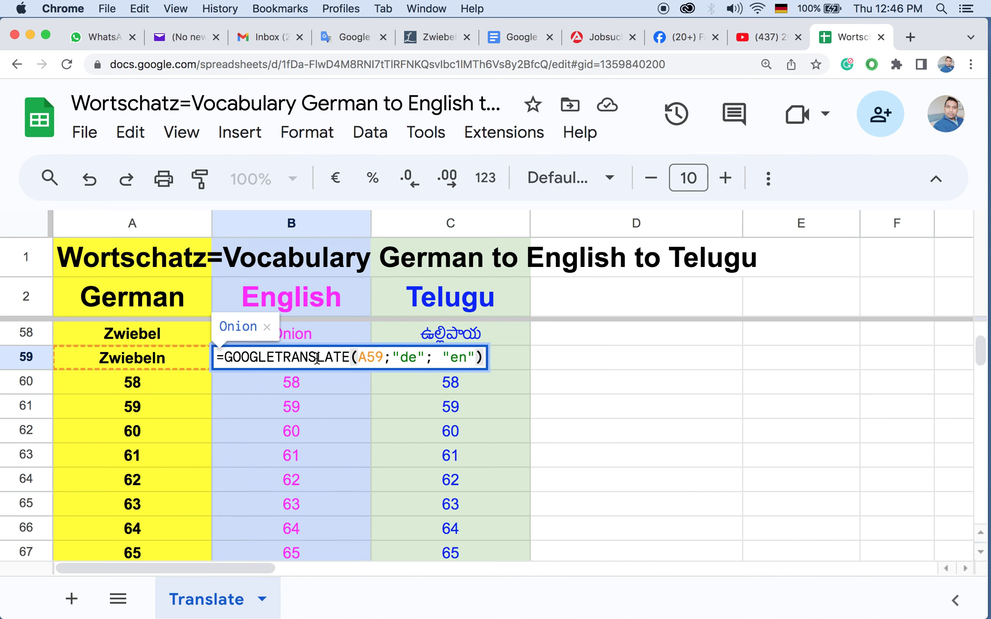
pyautogui.click(171, 358)
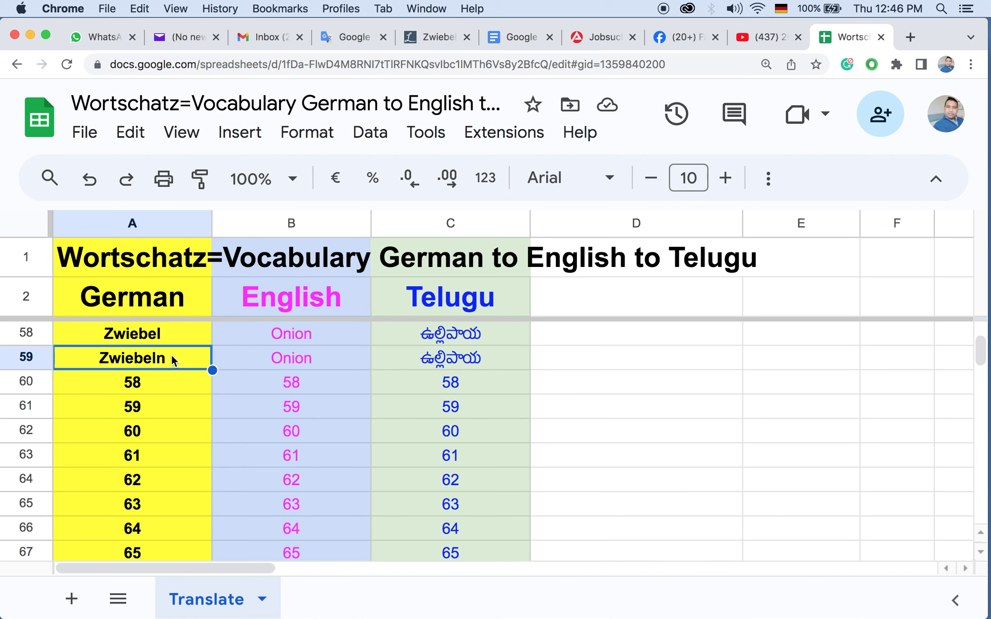
pyautogui.click(308, 349)
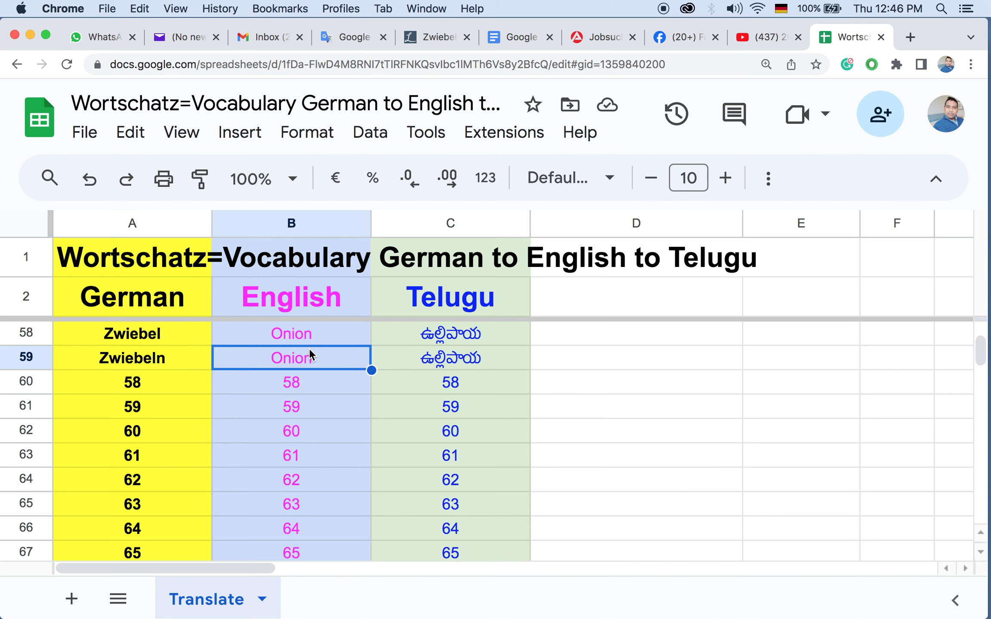
pyautogui.press('BackSpace')
# Step: Enter 'Onions' with a capital O in B59 so Telugu shows the plural
pyautogui.click(276, 421)
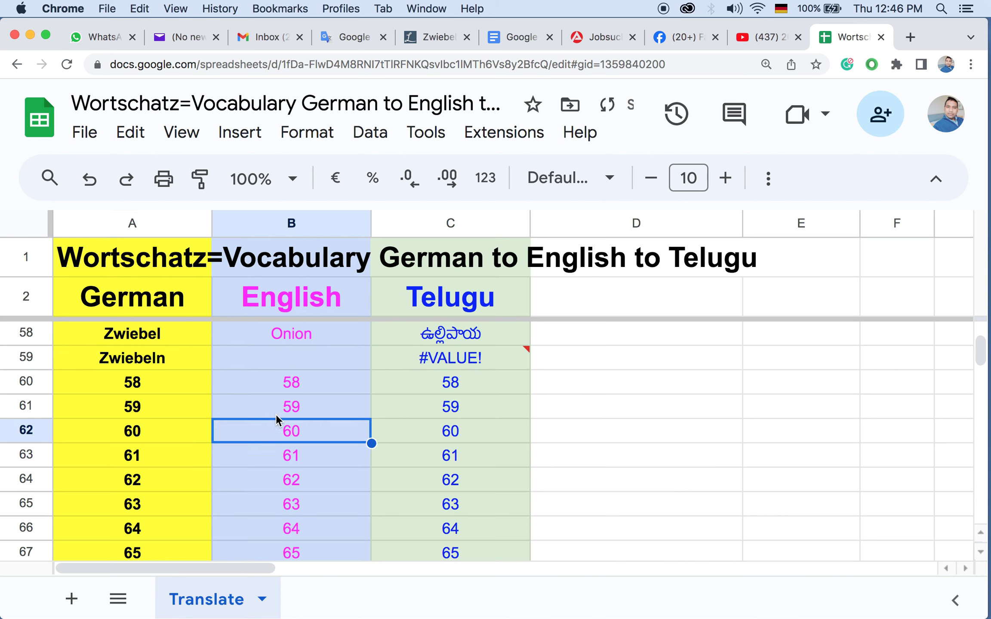
pyautogui.click(269, 365)
pyautogui.doubleClick(267, 360)
pyautogui.write('onions')
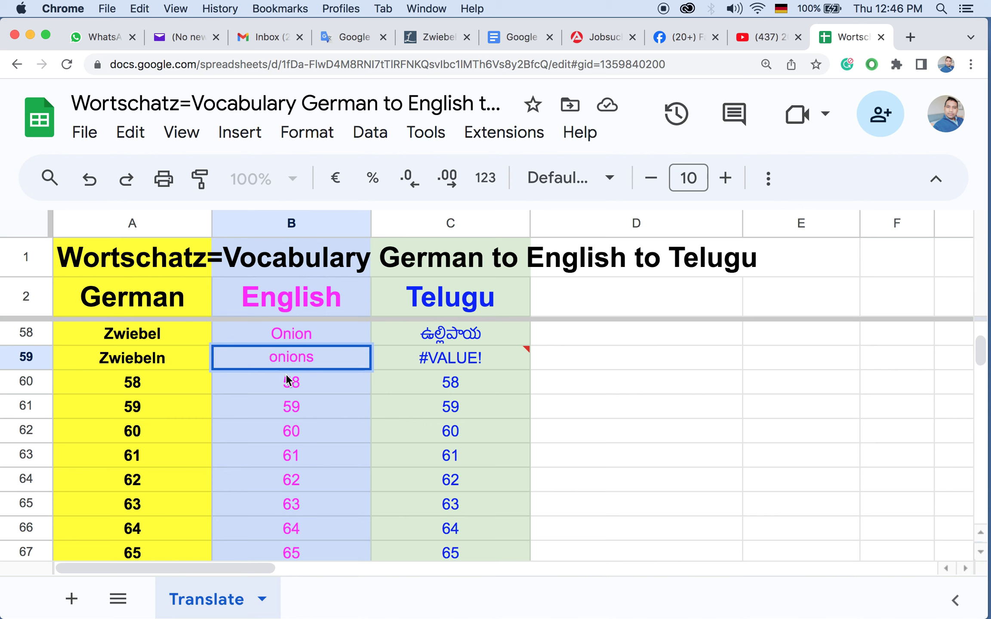
pyautogui.click(288, 396)
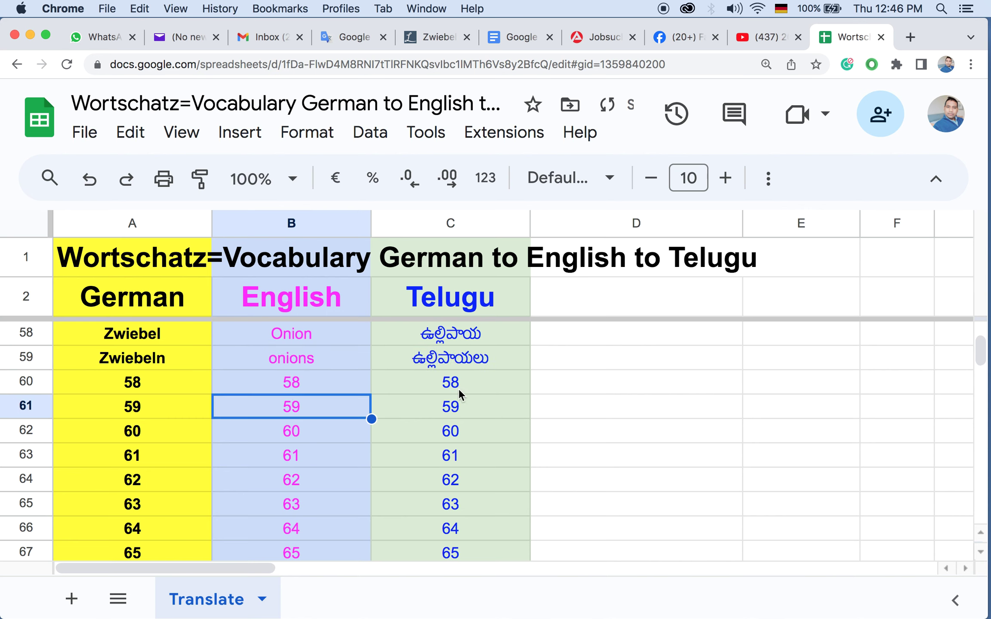
pyautogui.click(152, 359)
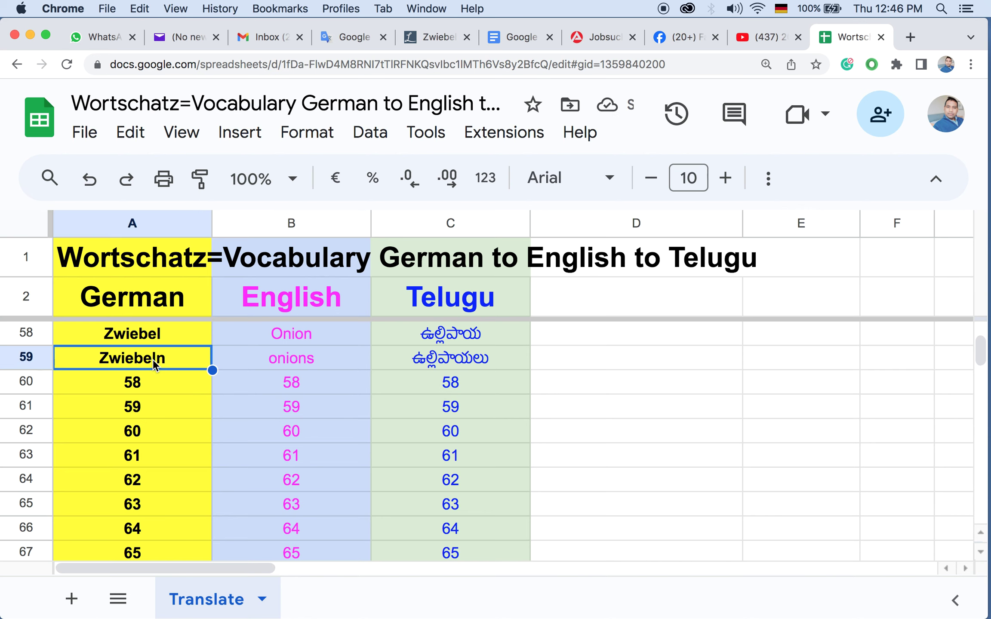
pyautogui.click(149, 382)
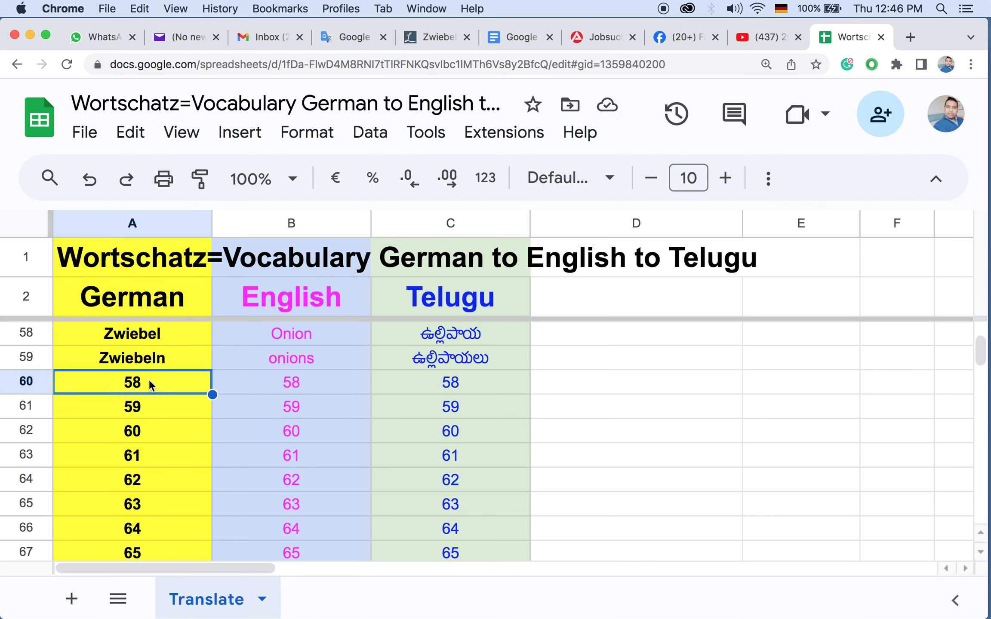
pyautogui.doubleClick(263, 358)
pyautogui.press('Delete')
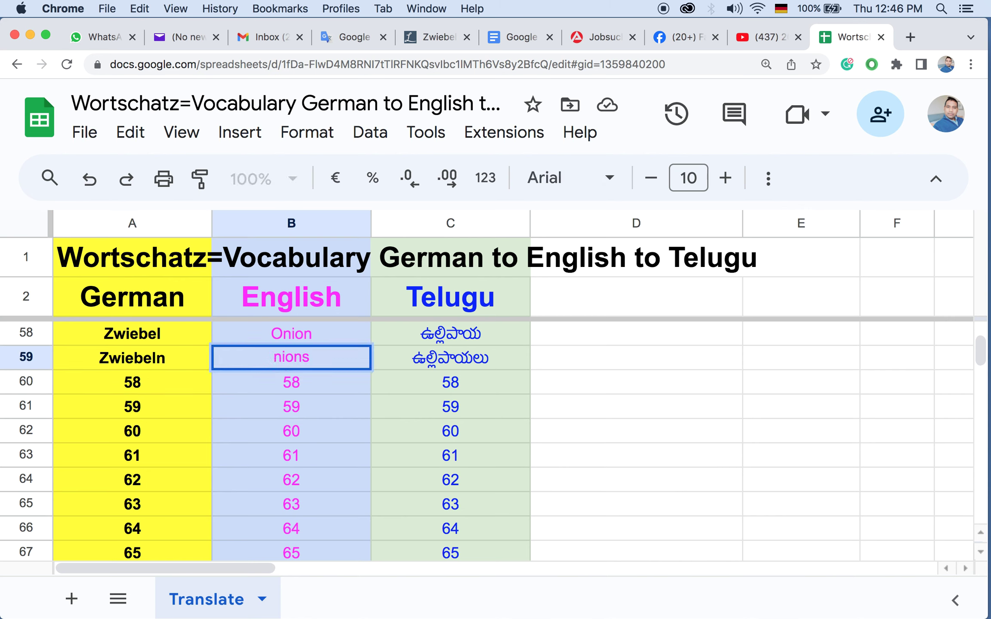
pyautogui.write('O')
pyautogui.click(139, 383)
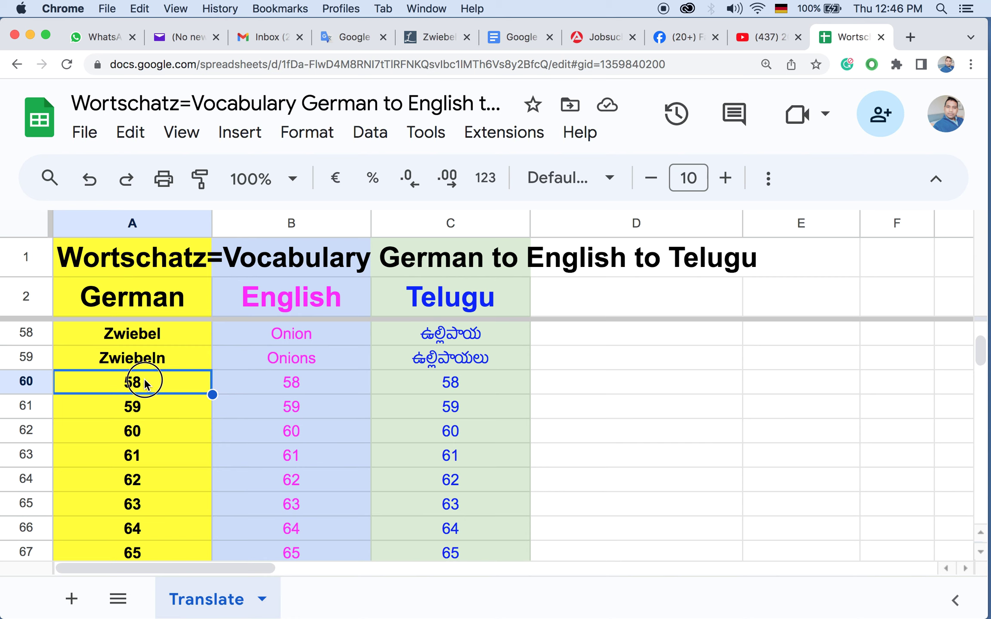
# Step: Replace 58 in A60 with 'rote Zwiebeln' so it translates to Red onions
pyautogui.doubleClick(144, 379)
pyautogui.doubleClick(145, 379)
pyautogui.press('BackSpace')
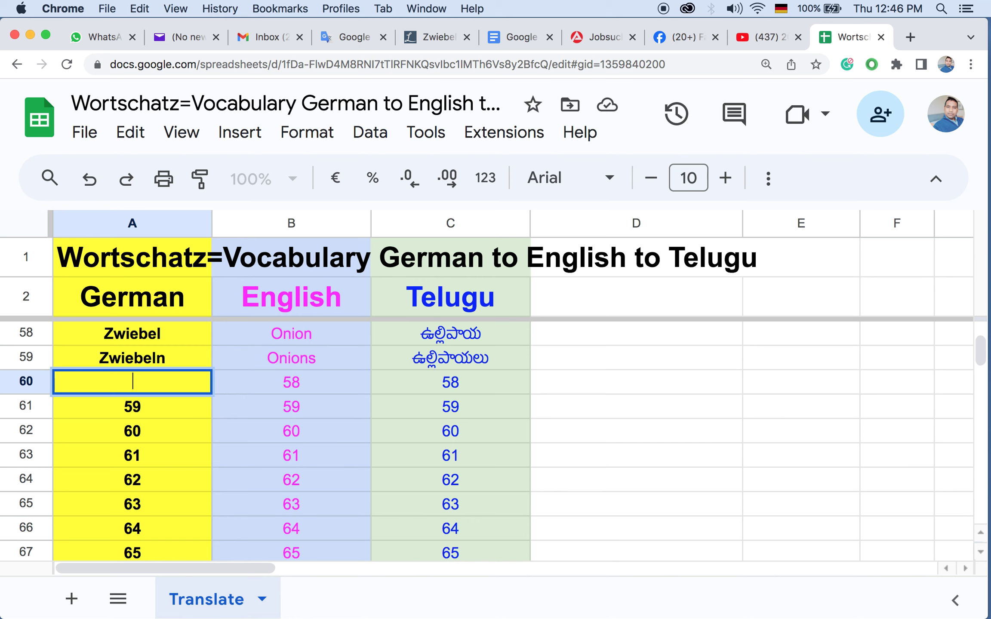
pyautogui.write('roter')
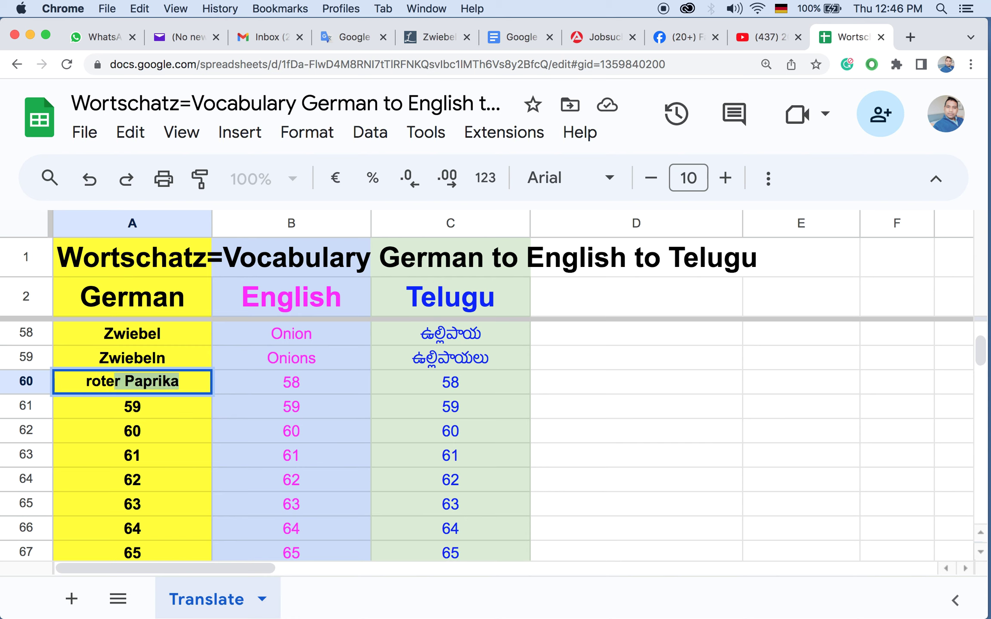
pyautogui.press('BackSpace')
pyautogui.press('BackSpace')
pyautogui.write('Zwieb')
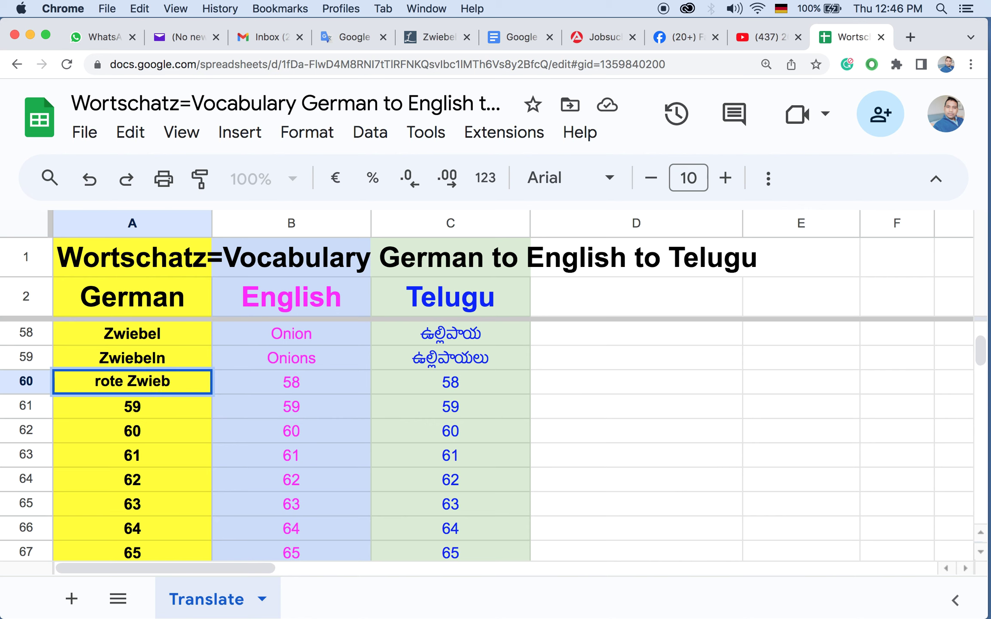
pyautogui.write('l')
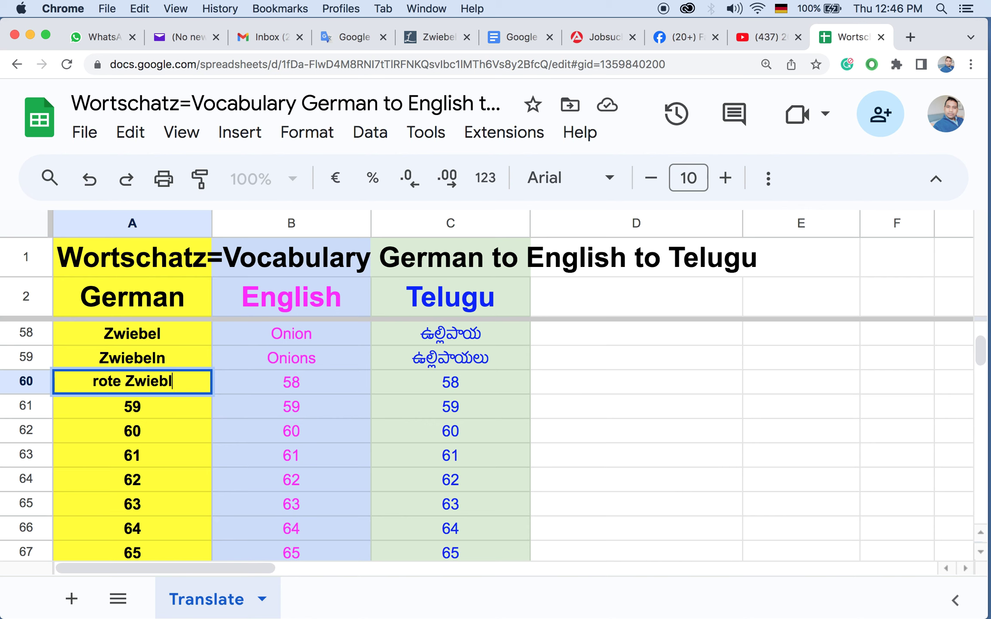
pyautogui.press('BackSpace')
pyautogui.write('e')
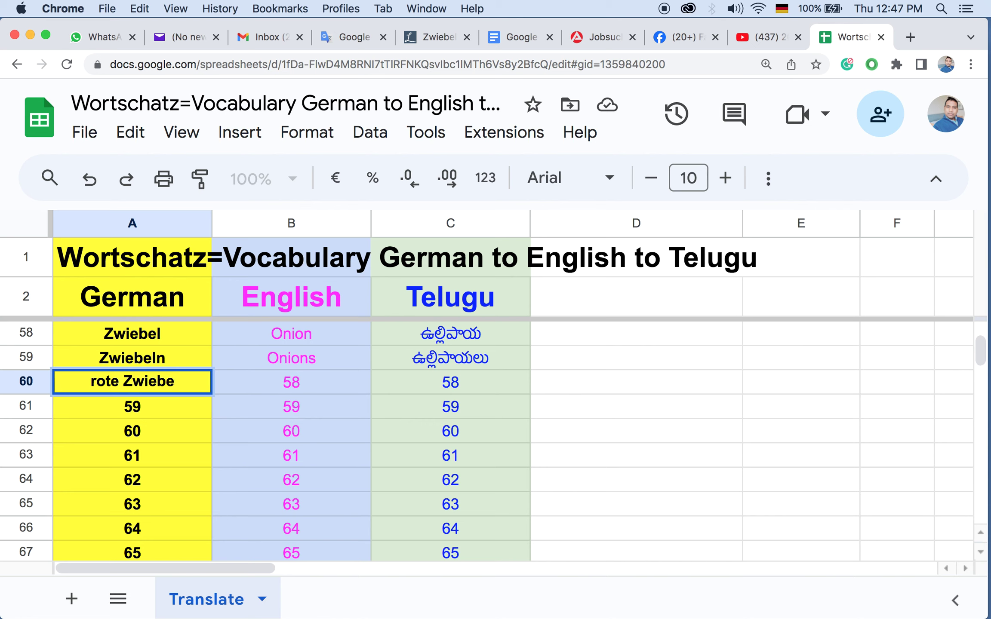
pyautogui.write('len')
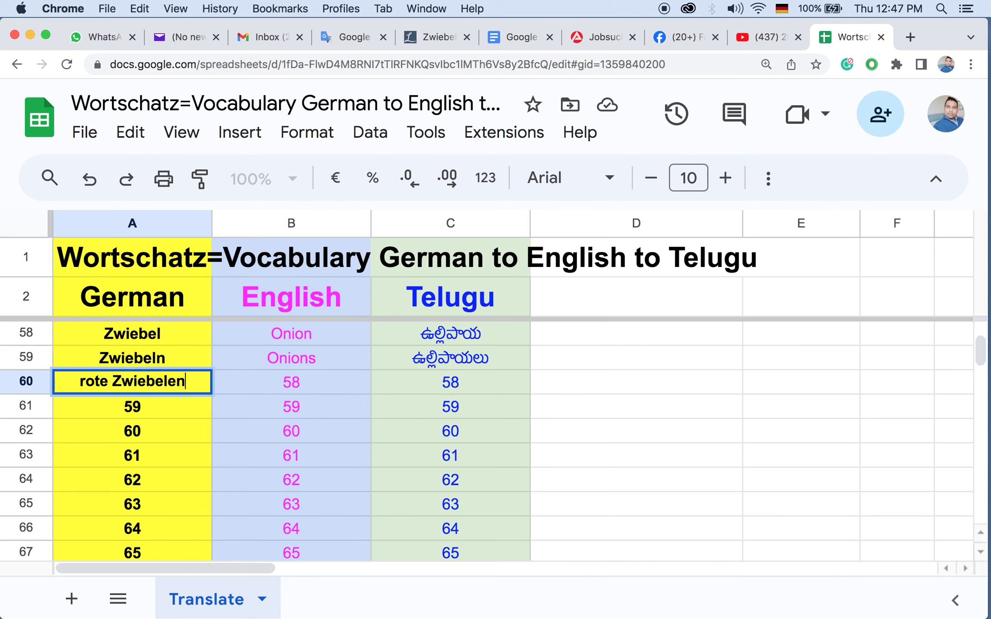
pyautogui.click(173, 381)
pyautogui.press('BackSpace')
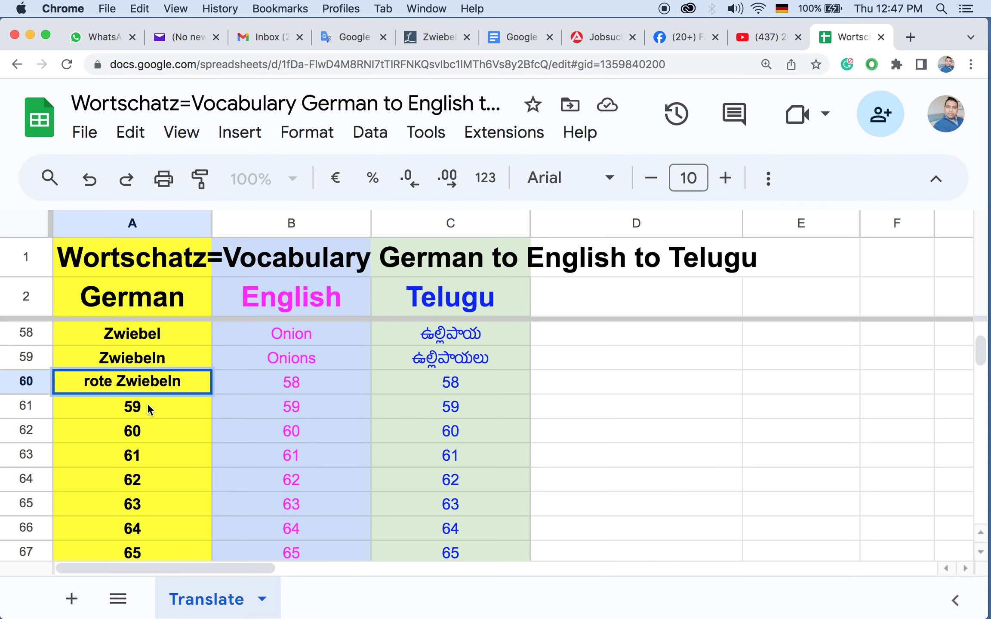
pyautogui.press('Return')
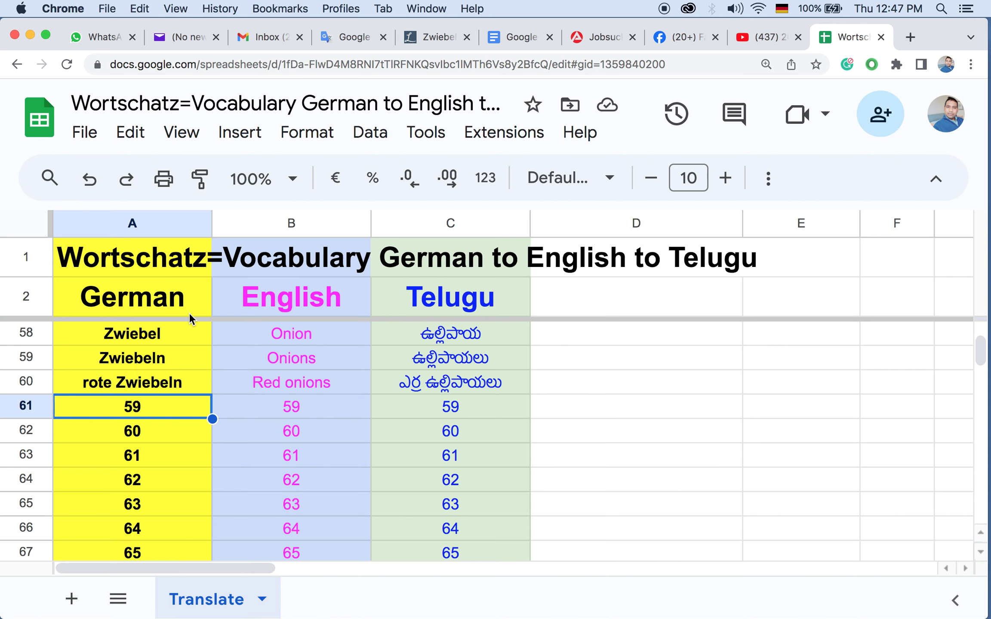
pyautogui.click(344, 34)
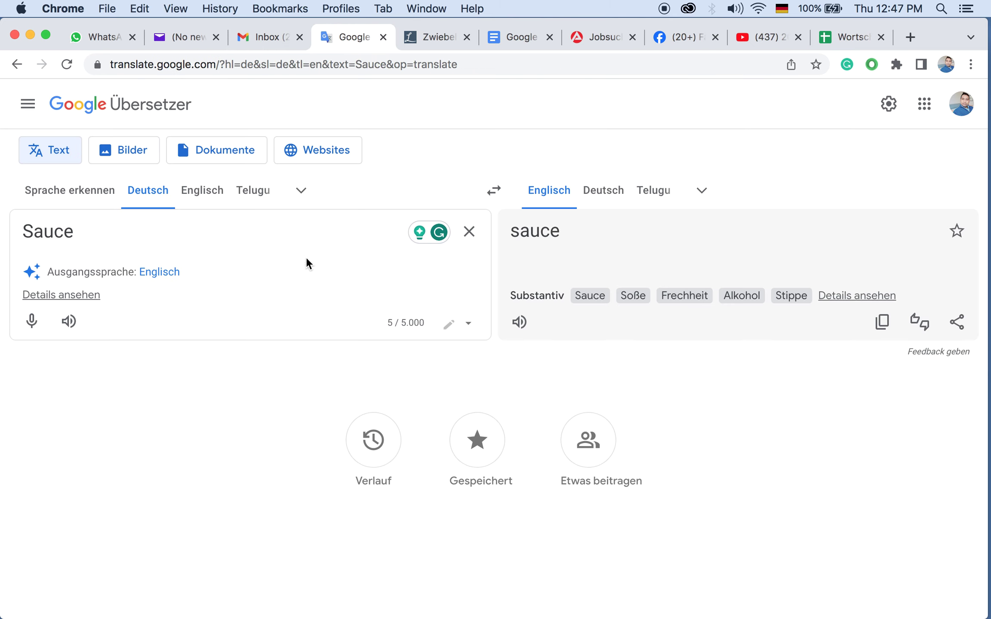
# Step: Set the Translate source to Telugu and handwrite the syllables స్వీ బెల్
pyautogui.click(253, 198)
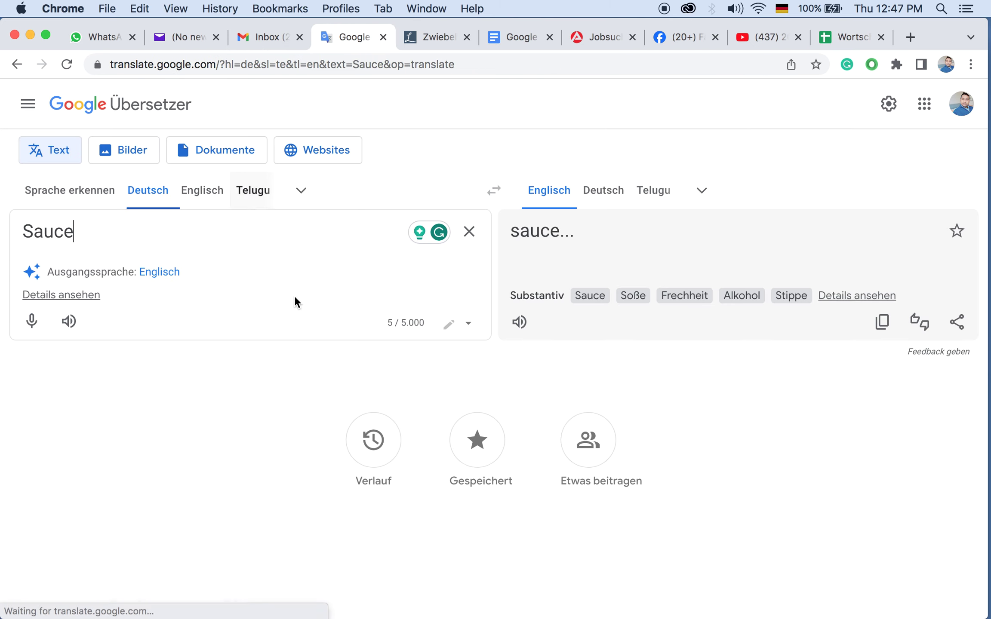
pyautogui.click(469, 232)
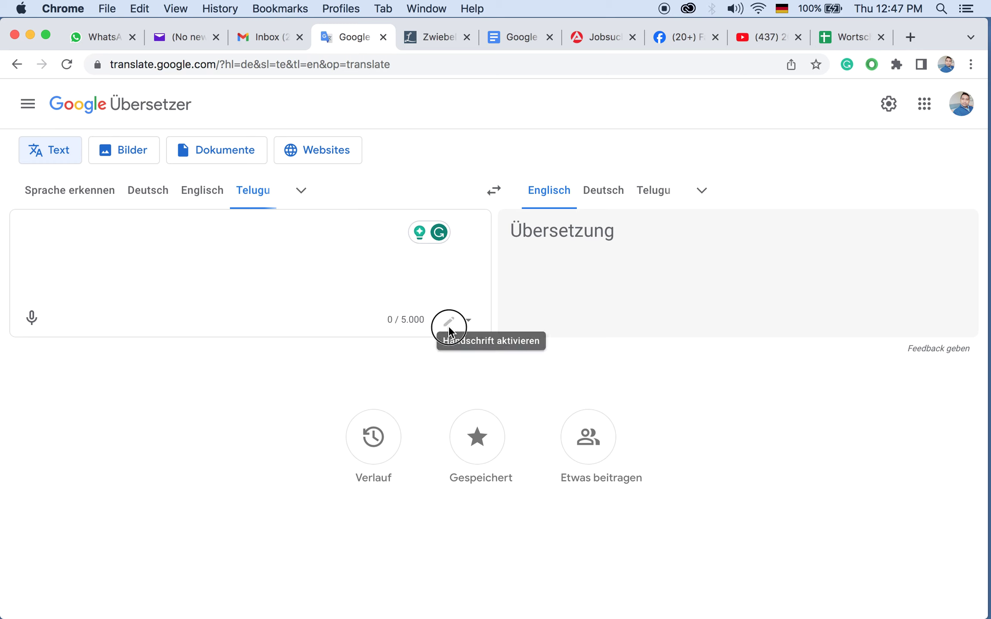
pyautogui.click(449, 322)
pyautogui.moveTo(472, 461)
pyautogui.mouseDown()
pyautogui.moveTo(471, 447)
pyautogui.moveTo(495, 445)
pyautogui.moveTo(495, 421)
pyautogui.moveTo(469, 420)
pyautogui.moveTo(462, 404)
pyautogui.moveTo(486, 391)
pyautogui.moveTo(521, 399)
pyautogui.mouseUp()
pyautogui.moveTo(531, 436)
pyautogui.mouseDown()
pyautogui.moveTo(517, 445)
pyautogui.moveTo(543, 440)
pyautogui.moveTo(544, 403)
pyautogui.mouseUp()
pyautogui.click(461, 519)
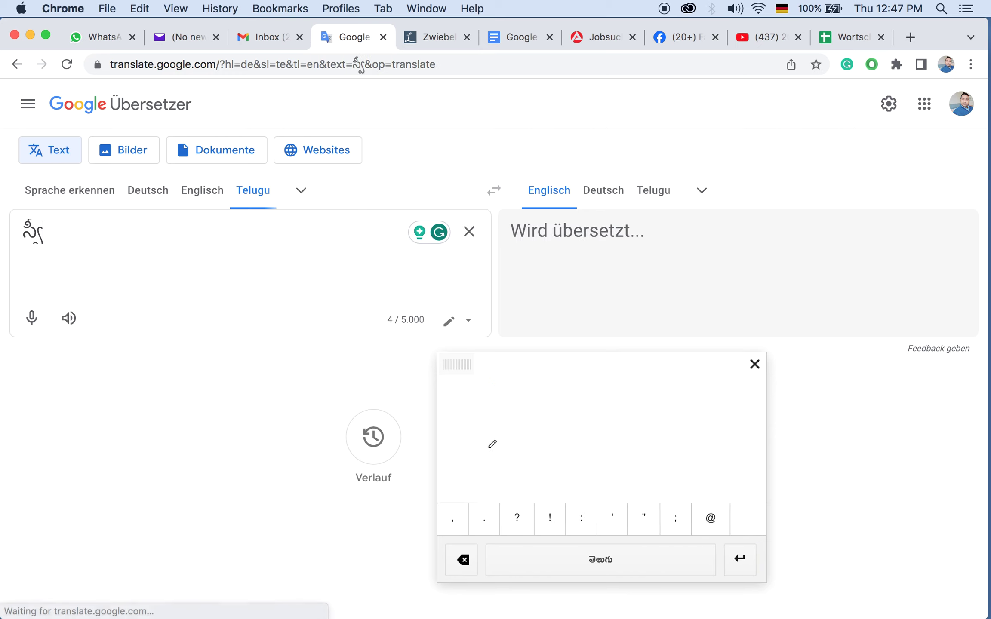
pyautogui.moveTo(500, 432)
pyautogui.mouseDown()
pyautogui.moveTo(500, 458)
pyautogui.moveTo(514, 439)
pyautogui.moveTo(542, 455)
pyautogui.moveTo(536, 412)
pyautogui.moveTo(492, 413)
pyautogui.mouseUp()
pyautogui.moveTo(554, 429)
pyautogui.mouseDown()
pyautogui.moveTo(570, 405)
pyautogui.moveTo(608, 441)
pyautogui.moveTo(586, 405)
pyautogui.moveTo(602, 380)
pyautogui.mouseUp()
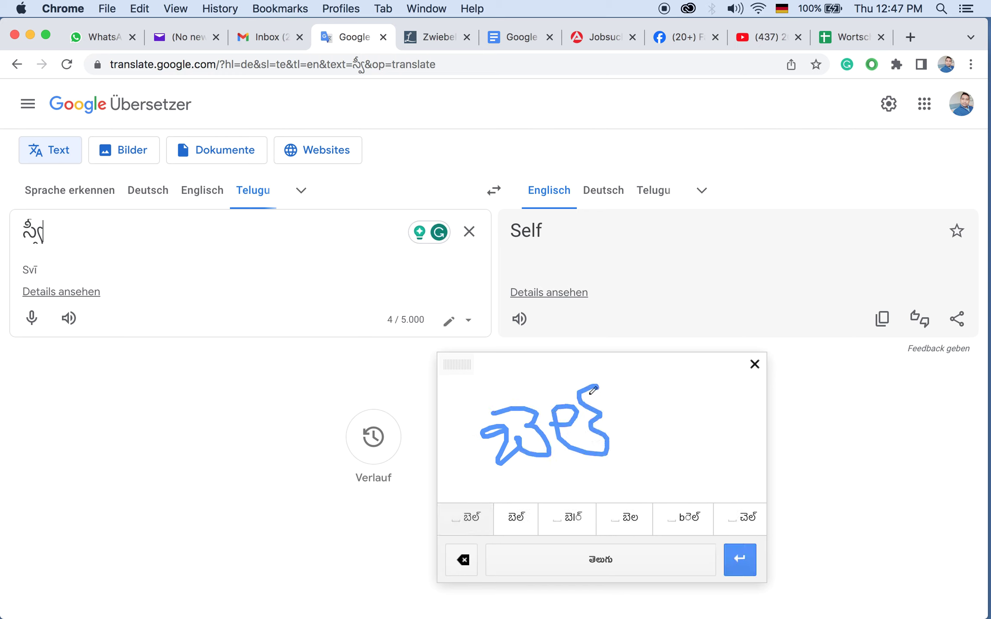
pyautogui.click(475, 530)
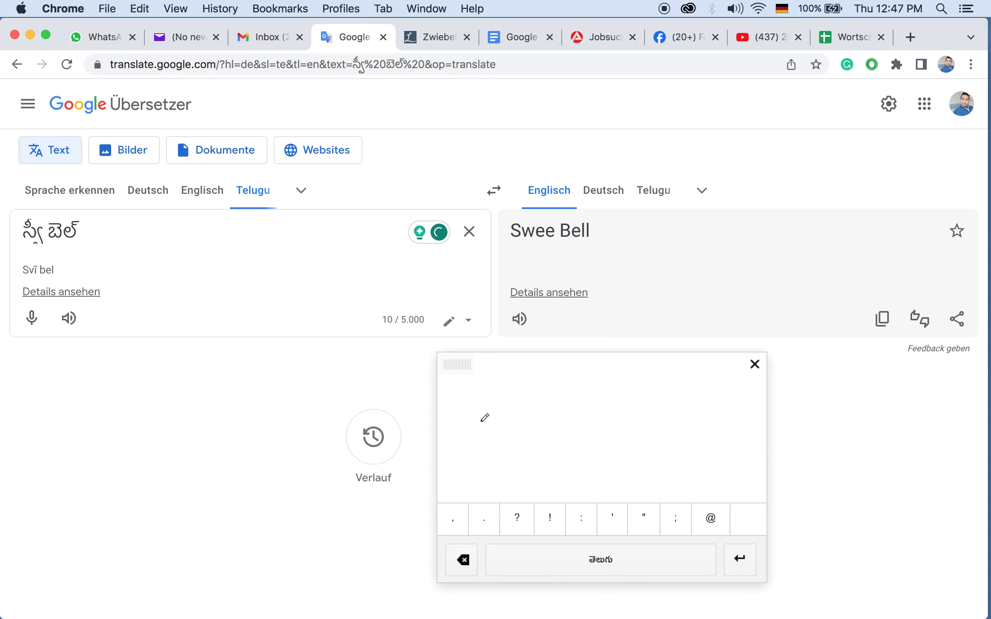
# Step: Duplicate the Telugu text and delete its last letter
pyautogui.moveTo(84, 232); pyautogui.dragTo(11, 242)
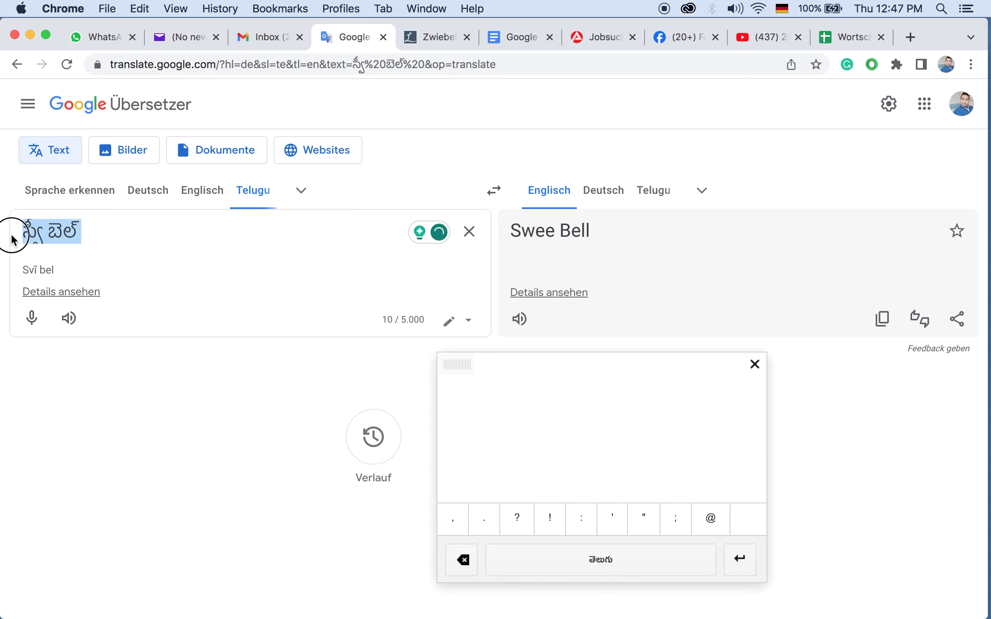
pyautogui.press('super+c')
pyautogui.click(135, 239)
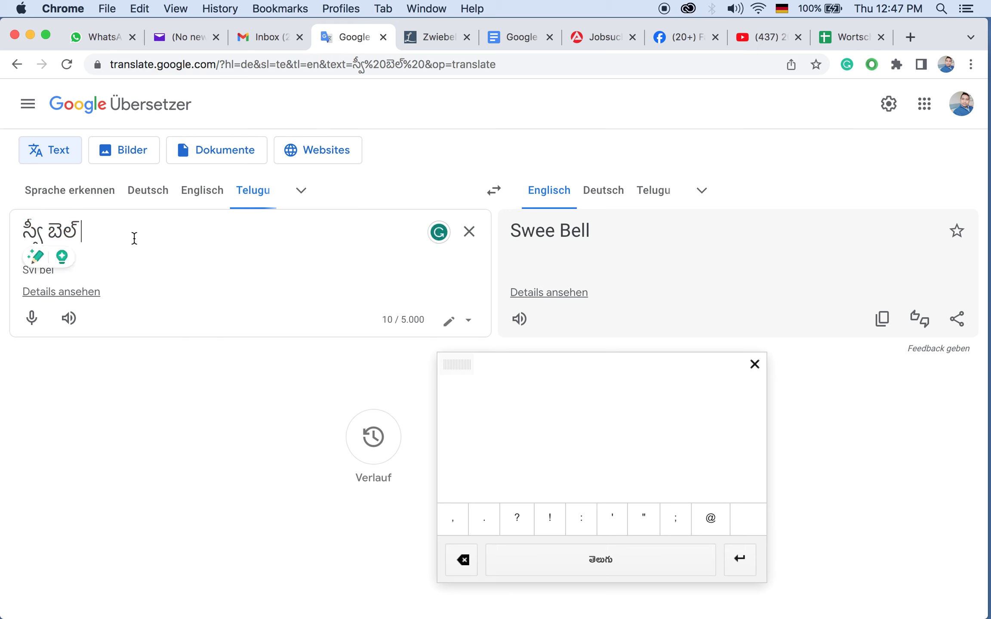
pyautogui.press('super+v')
pyautogui.press('BackSpace')
pyautogui.press('BackSpace')
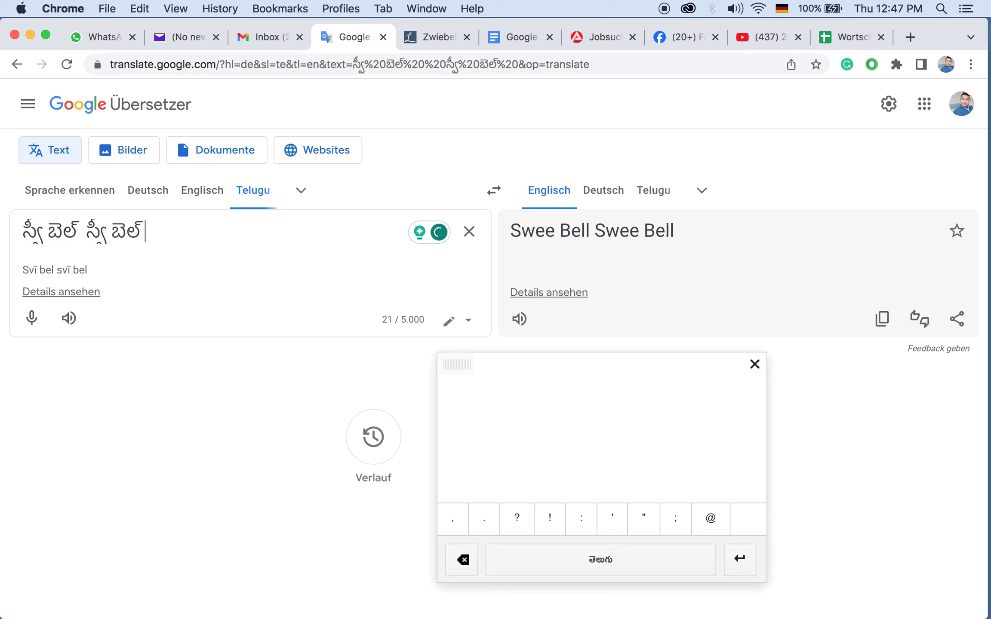
pyautogui.press('BackSpace')
# Step: Handwrite the corrected ending so it reads 'Swee Bell Swee Beln', then select the first word
pyautogui.moveTo(511, 408)
pyautogui.mouseDown()
pyautogui.moveTo(524, 400)
pyautogui.moveTo(566, 415)
pyautogui.moveTo(546, 385)
pyautogui.moveTo(575, 364)
pyautogui.mouseUp()
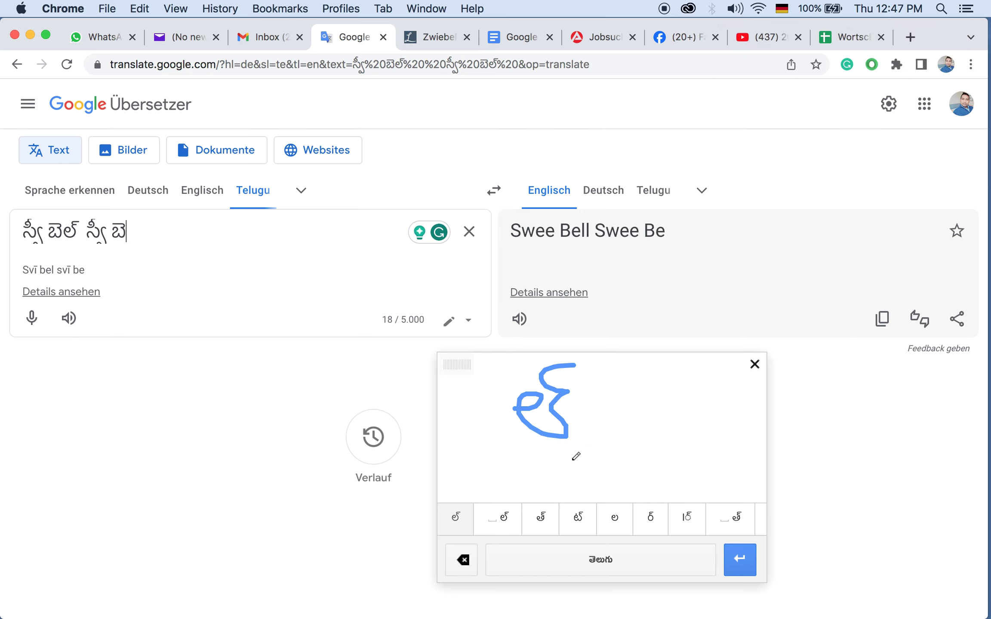
pyautogui.moveTo(571, 458)
pyautogui.mouseDown()
pyautogui.moveTo(598, 455)
pyautogui.moveTo(586, 396)
pyautogui.mouseUp()
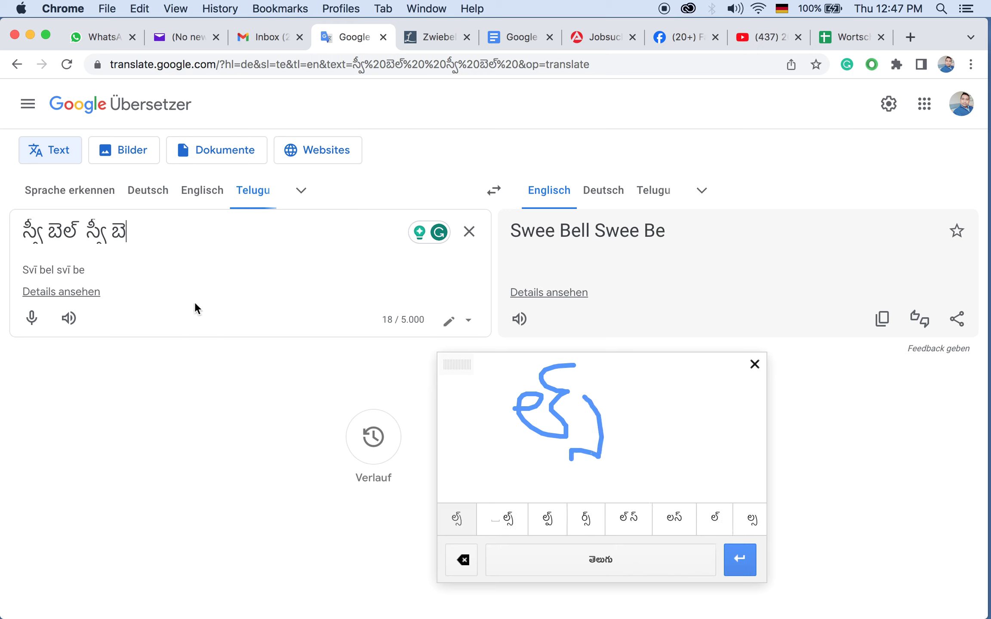
pyautogui.click(456, 519)
pyautogui.press('BackSpace')
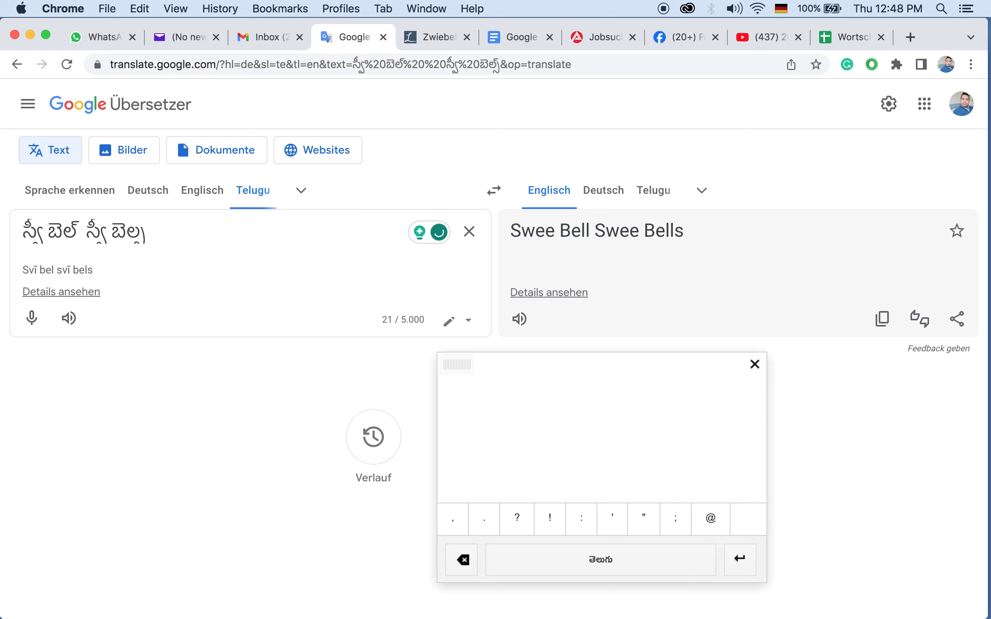
pyautogui.press('BackSpace')
pyautogui.press('BackSpace')
pyautogui.press('BackSpace')
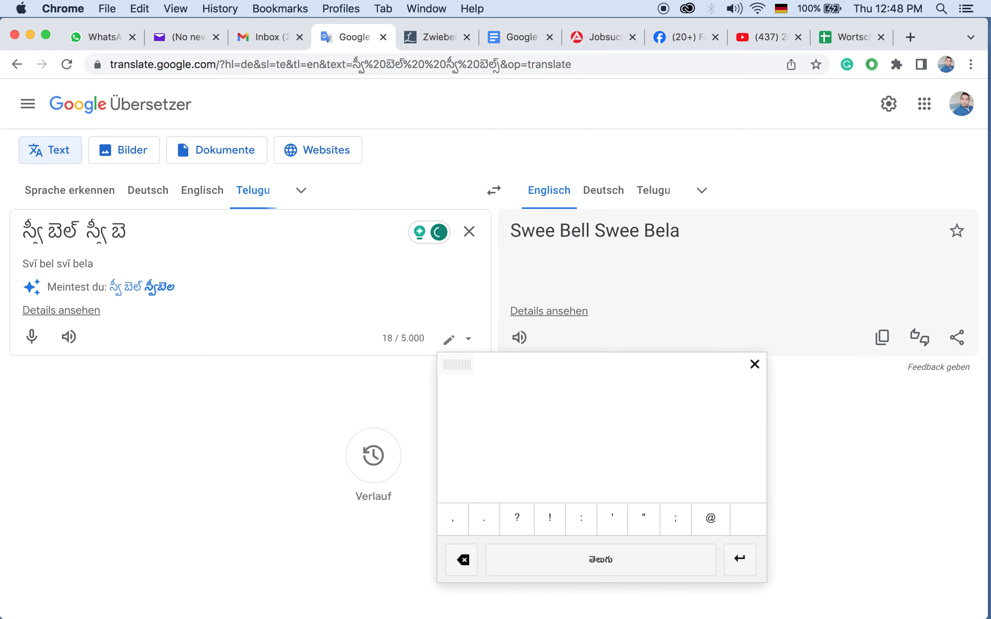
pyautogui.moveTo(518, 427)
pyautogui.mouseDown()
pyautogui.moveTo(553, 444)
pyautogui.moveTo(587, 391)
pyautogui.moveTo(601, 419)
pyautogui.moveTo(554, 463)
pyautogui.moveTo(610, 498)
pyautogui.mouseUp()
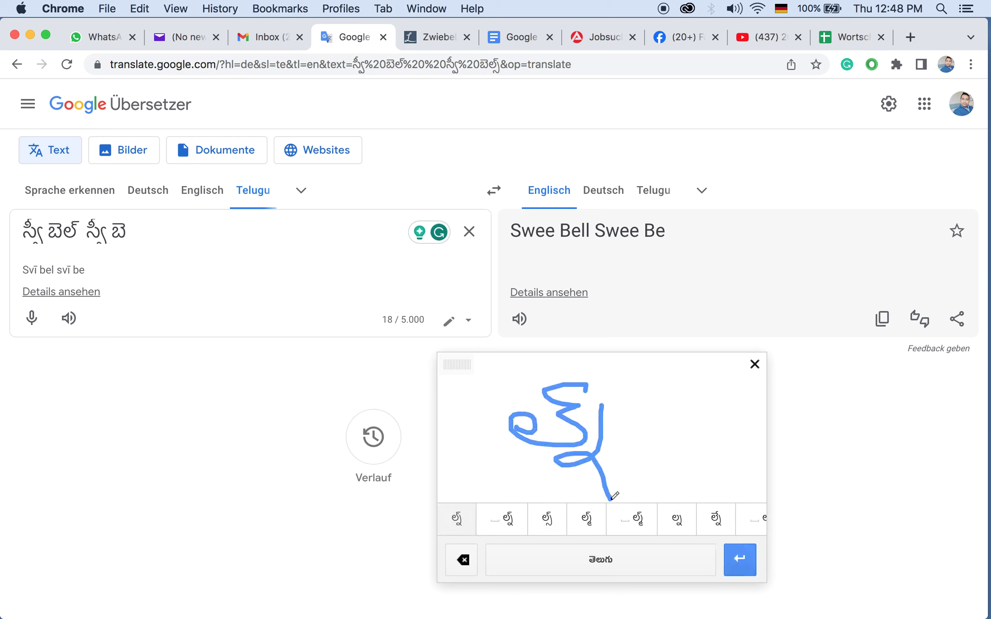
pyautogui.click(458, 520)
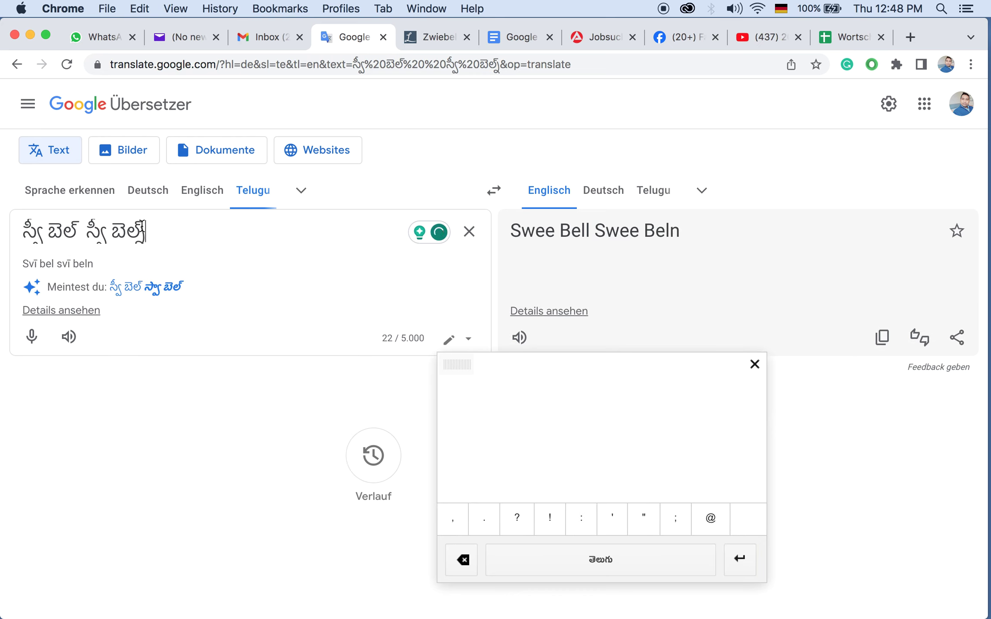
pyautogui.click(152, 231)
pyautogui.moveTo(151, 231); pyautogui.dragTo(18, 234)
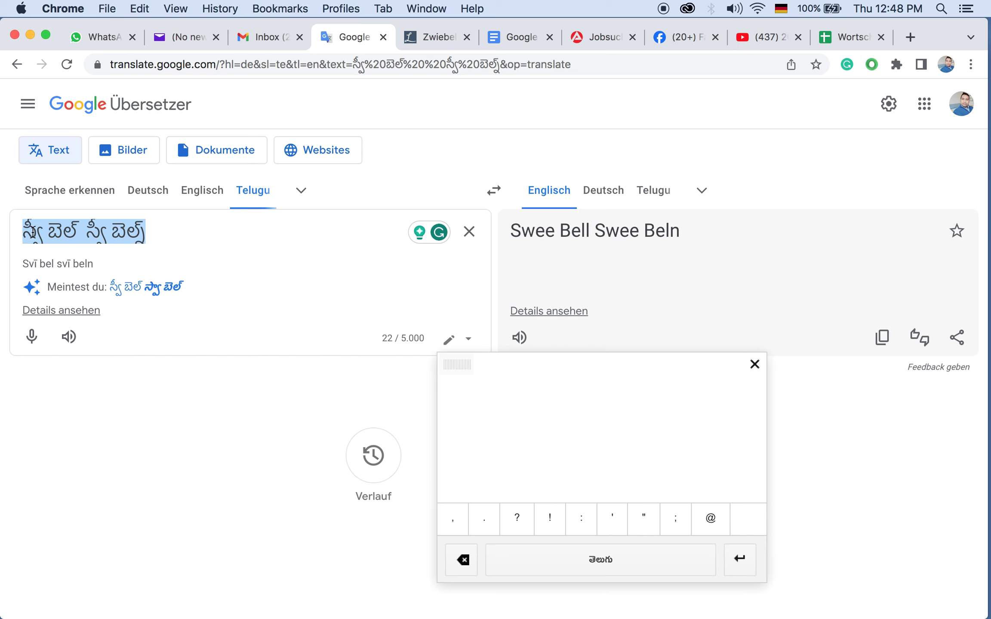
pyautogui.doubleClick(21, 232)
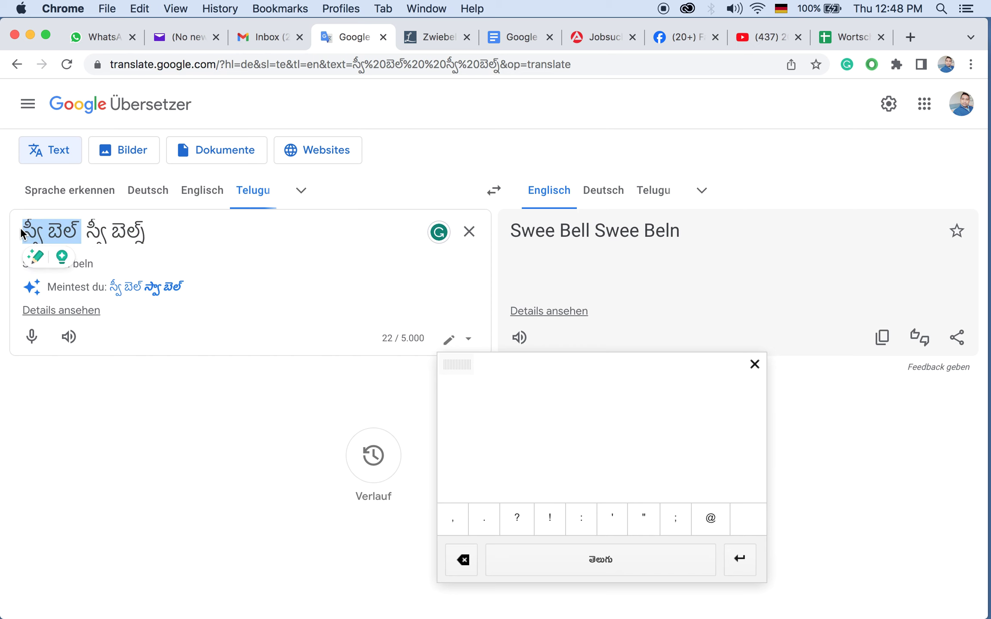
# Step: Paste the Telugu pronunciation స్వీ బెల్ into D58 beside Zwiebel
pyautogui.click(828, 41)
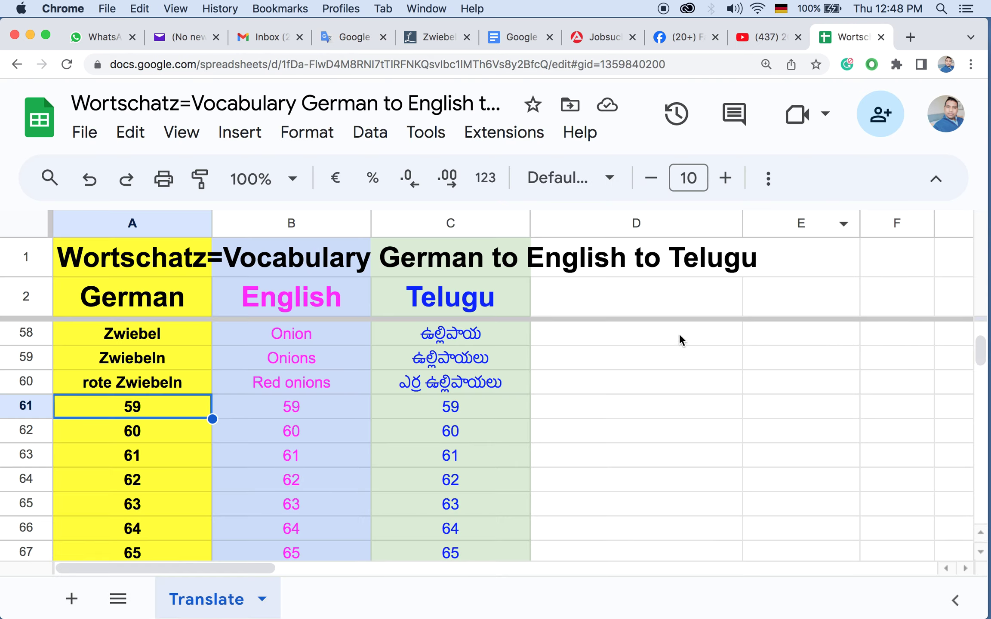
pyautogui.click(581, 362)
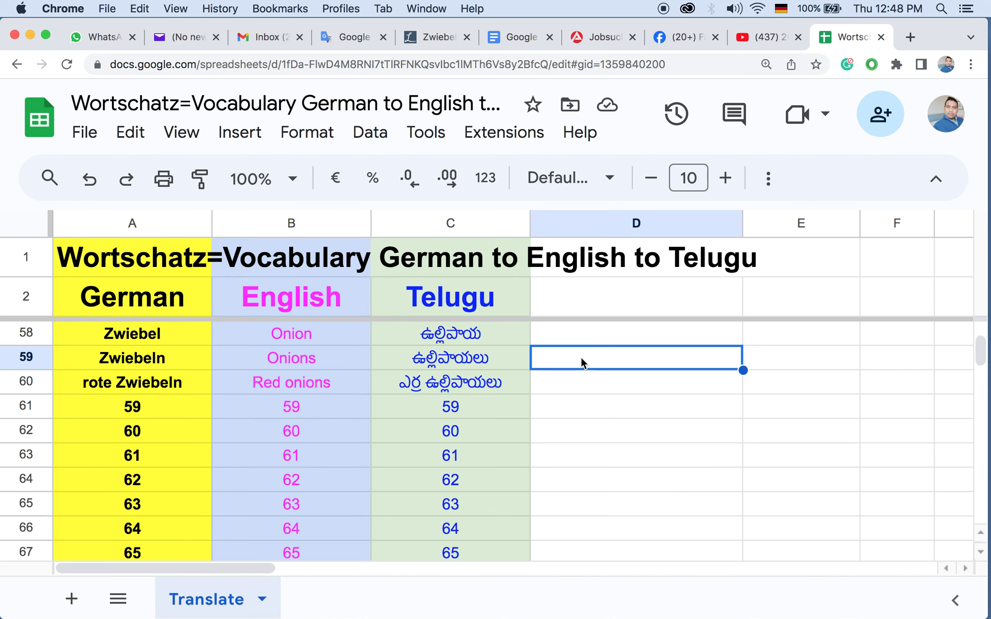
pyautogui.click(579, 338)
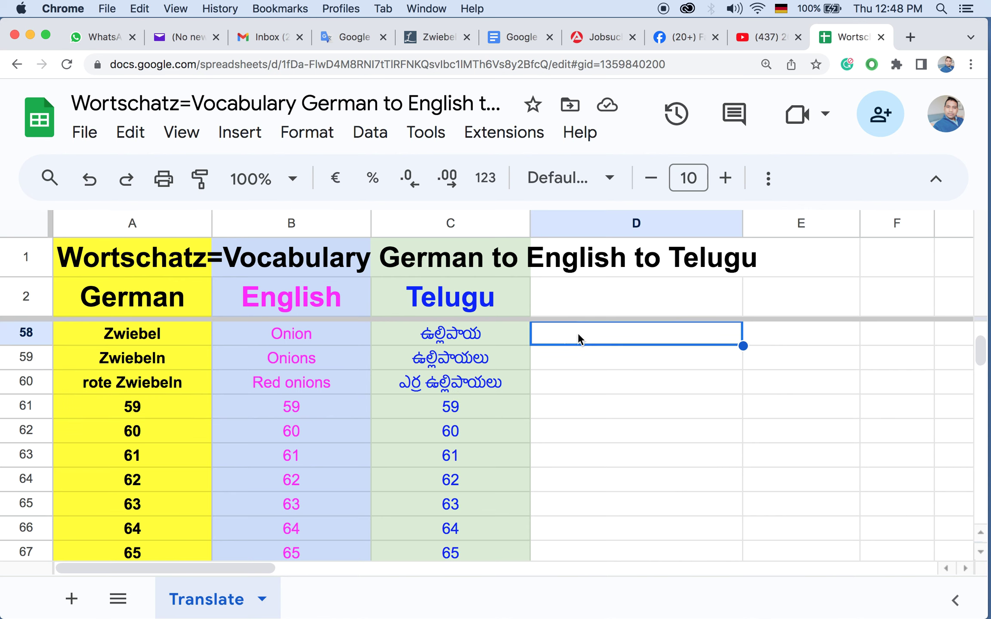
pyautogui.press('super+v')
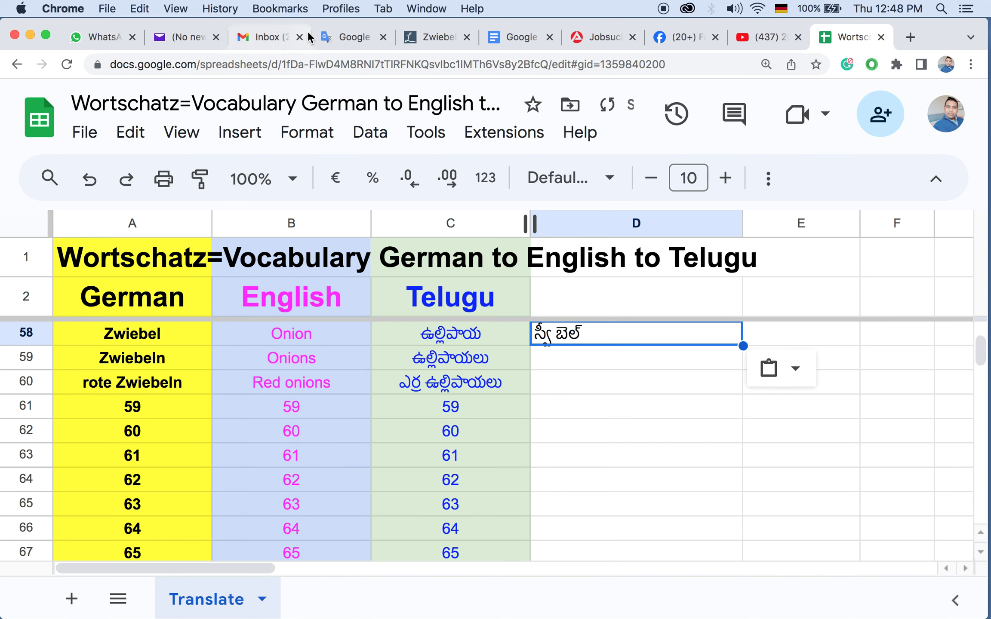
# Step: Trim the Translate text to its second word and trial-paste it into D59, then clear D59
pyautogui.click(345, 36)
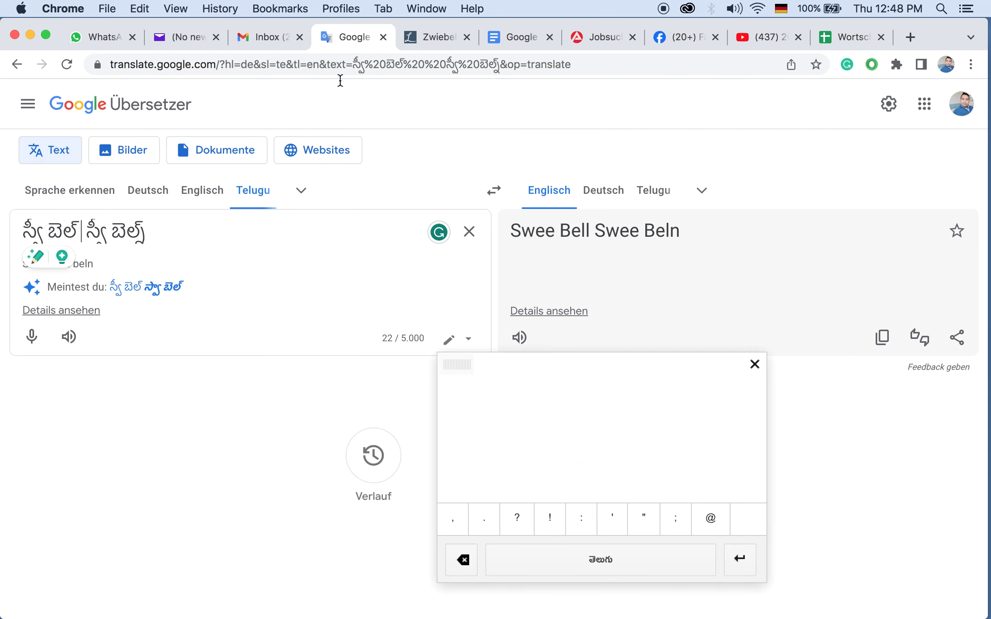
pyautogui.click(133, 233)
pyautogui.moveTo(134, 233); pyautogui.dragTo(17, 232)
pyautogui.press('BackSpace')
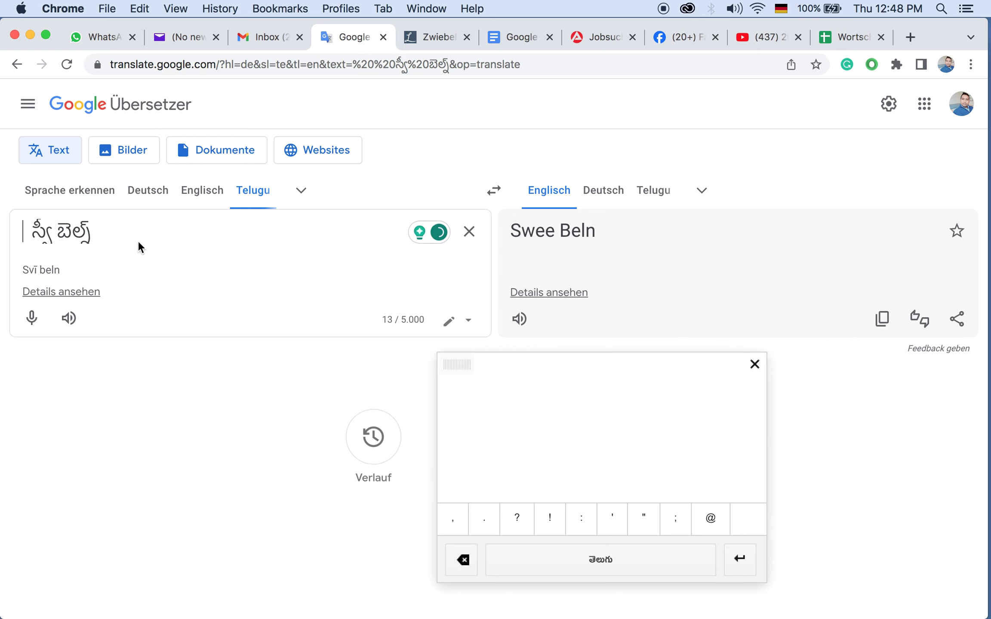
pyautogui.moveTo(148, 239); pyautogui.dragTo(16, 237)
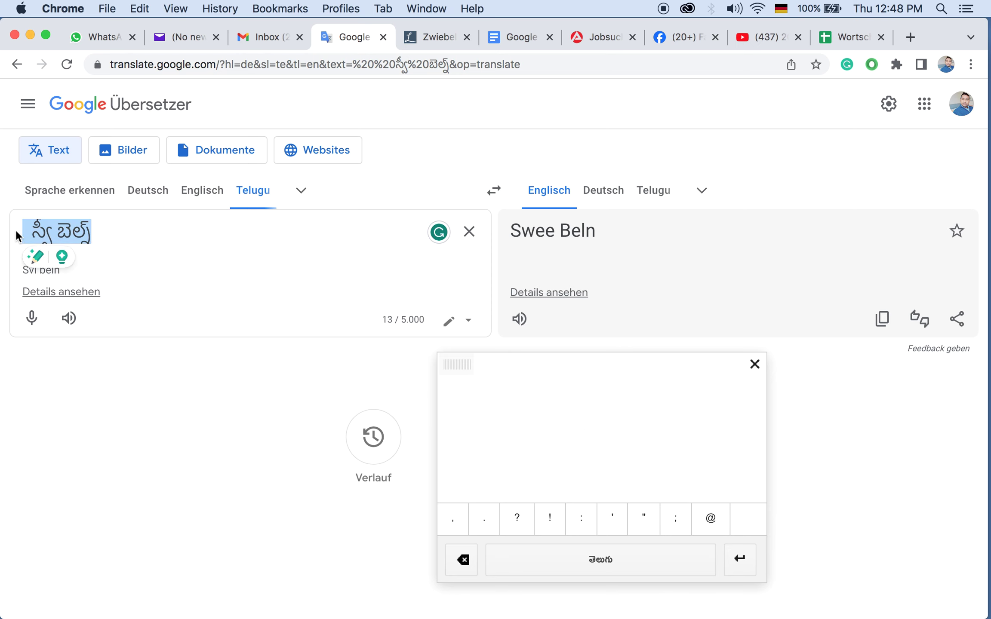
pyautogui.press('super+c')
pyautogui.click(827, 38)
pyautogui.press('super+v')
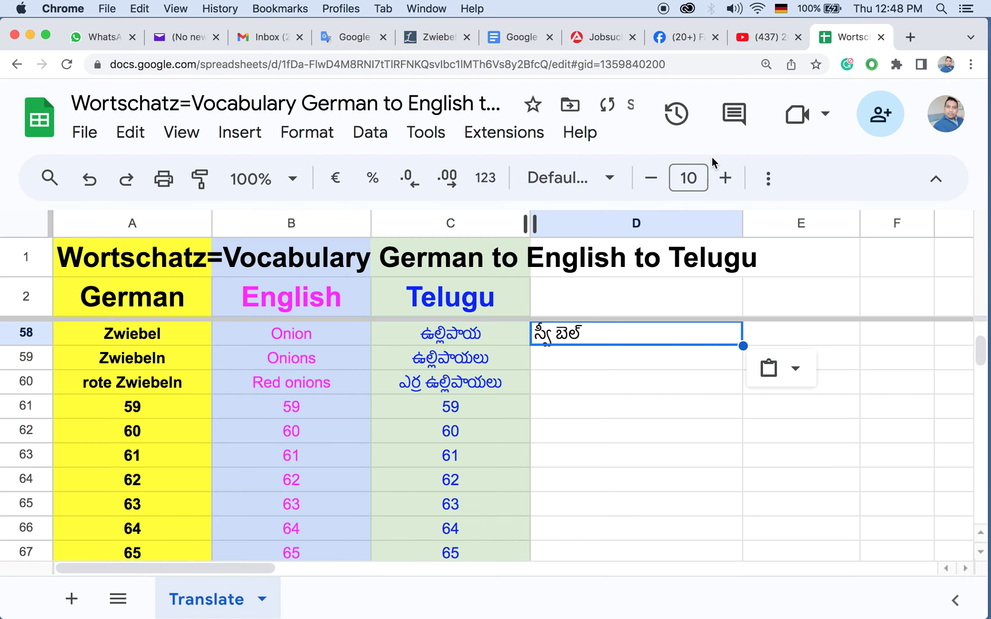
pyautogui.click(589, 362)
pyautogui.press('super+v')
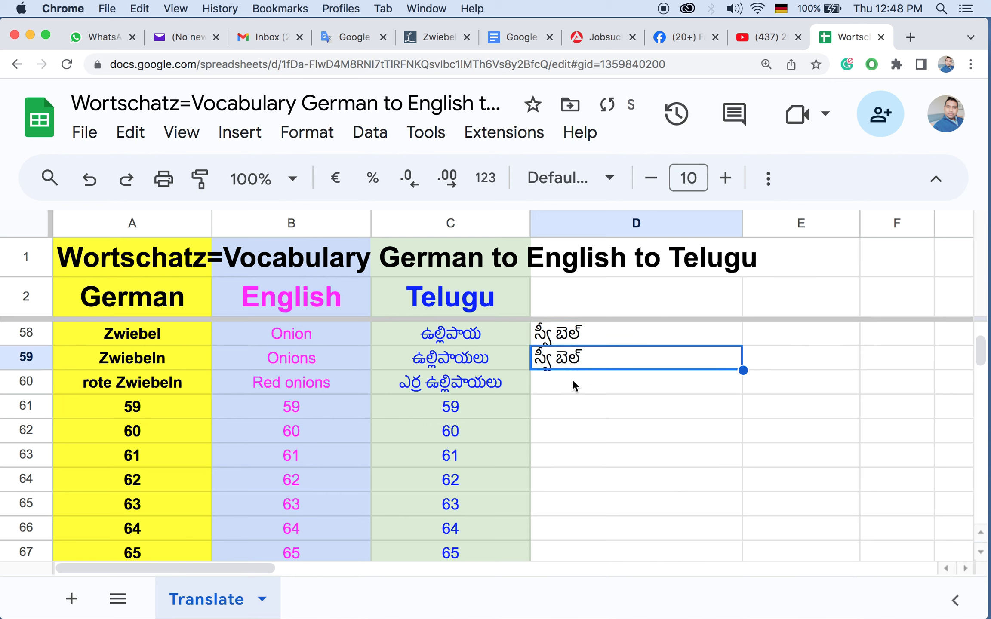
pyautogui.press('BackSpace')
# Step: Copy the Telugu spelling of Zwiebeln and empty the Translate text box
pyautogui.click(346, 37)
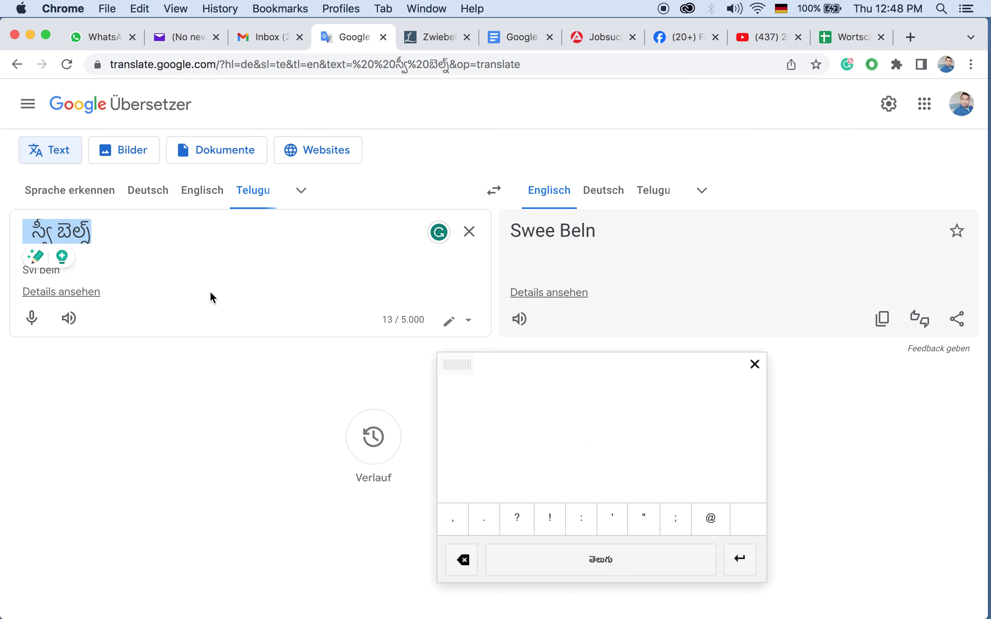
pyautogui.moveTo(92, 232); pyautogui.dragTo(2, 230)
pyautogui.press('super+c')
pyautogui.press('BackSpace')
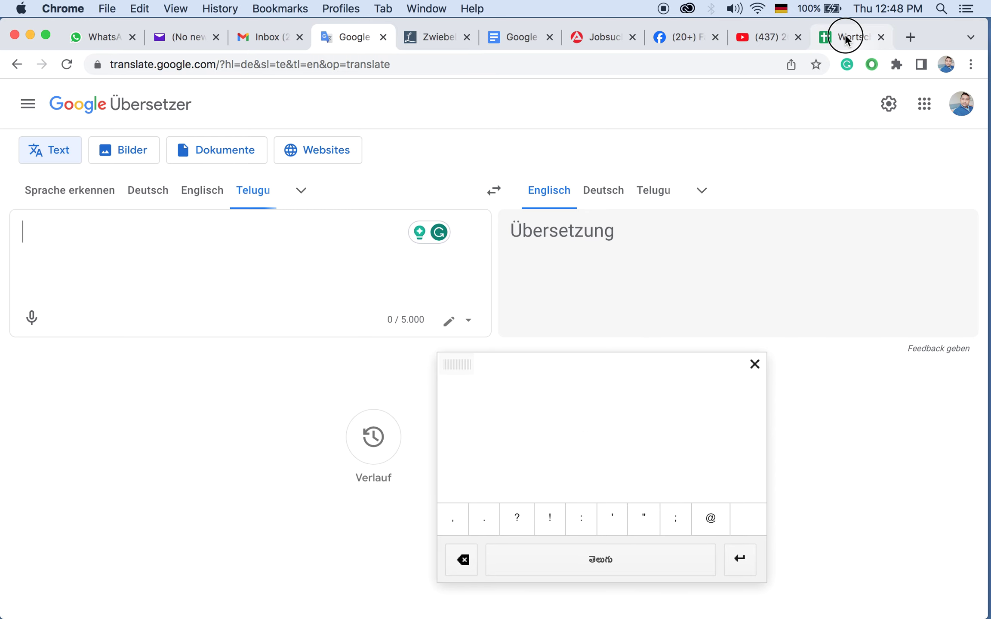
pyautogui.click(846, 37)
# Step: Paste the Zwiebeln pronunciation స్వీ బెల్న్ into D59 and review rows 58–60
pyautogui.press('super+v')
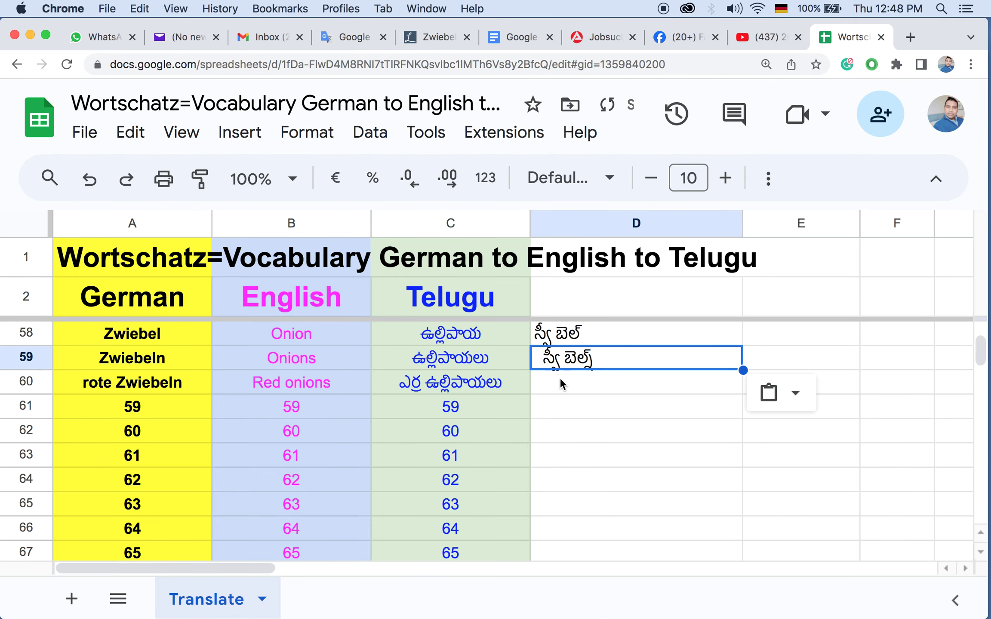
pyautogui.click(625, 409)
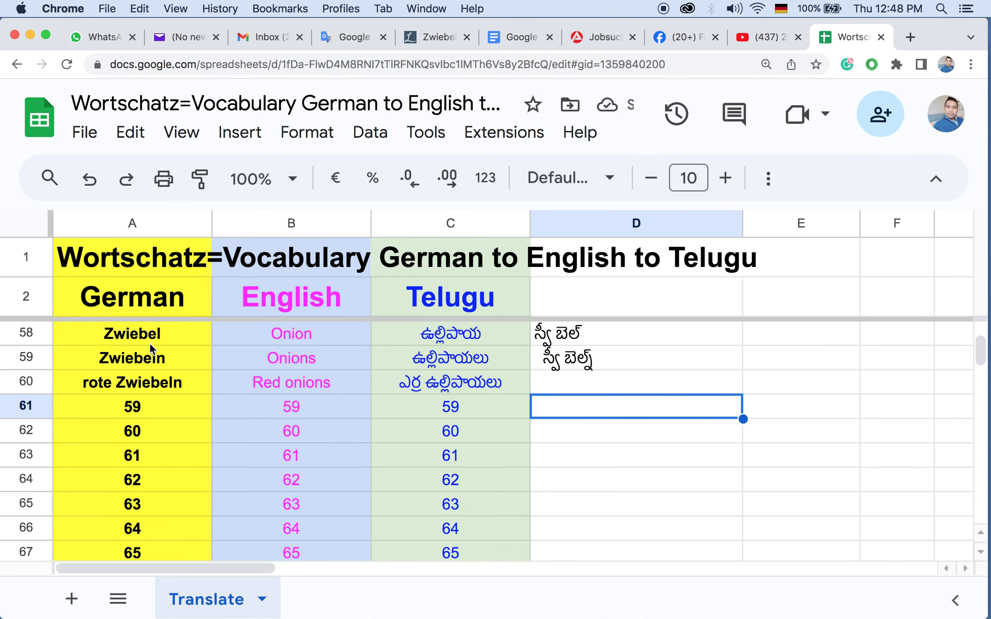
pyautogui.click(115, 331)
pyautogui.click(574, 335)
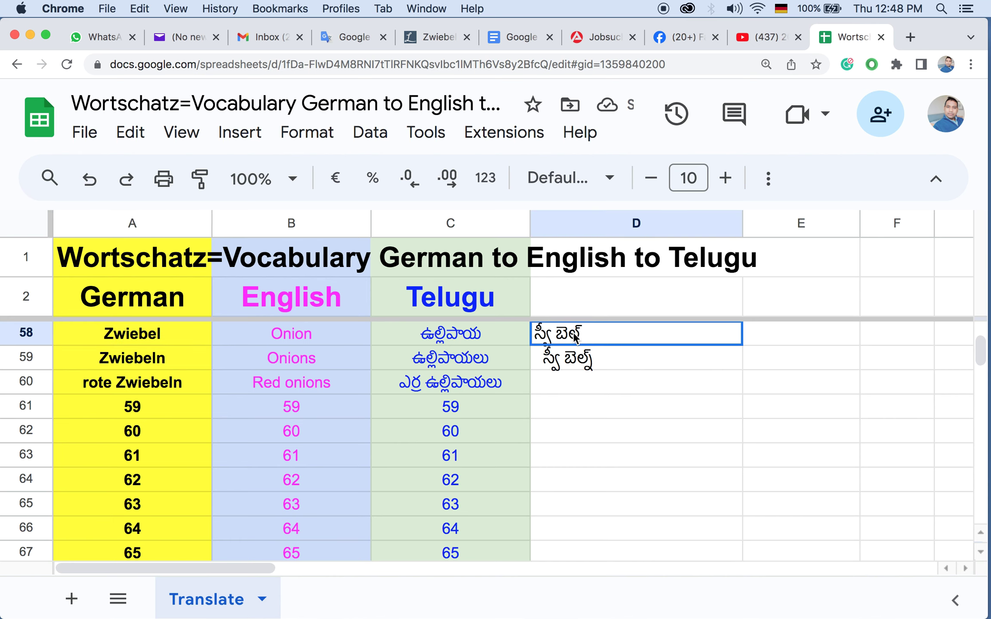
pyautogui.click(112, 363)
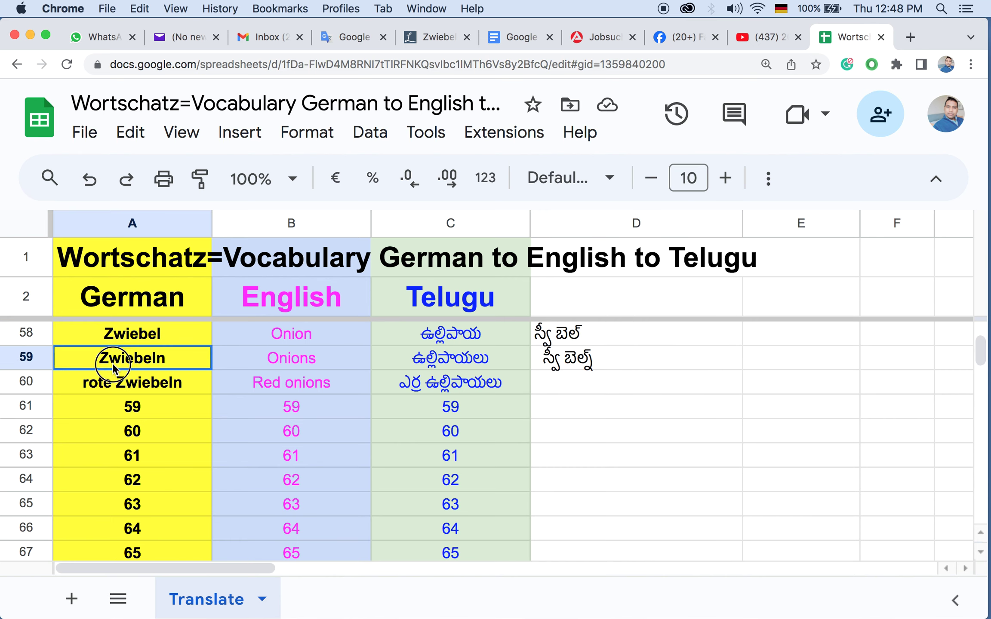
pyautogui.click(561, 360)
pyautogui.click(105, 386)
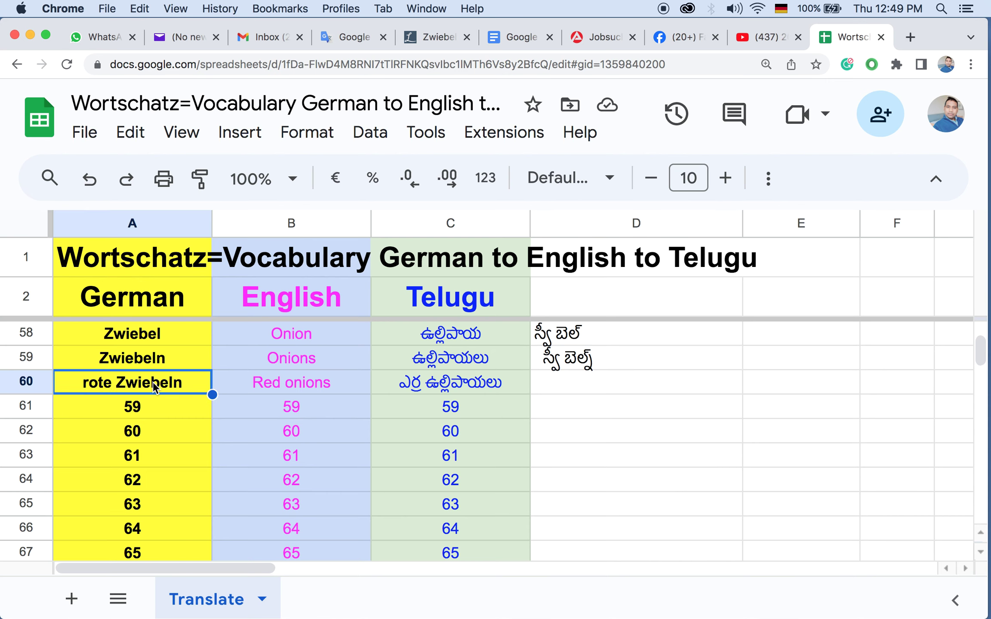
# Step: Correct A60 to 'roten Zwiebeln'
pyautogui.doubleClick(110, 382)
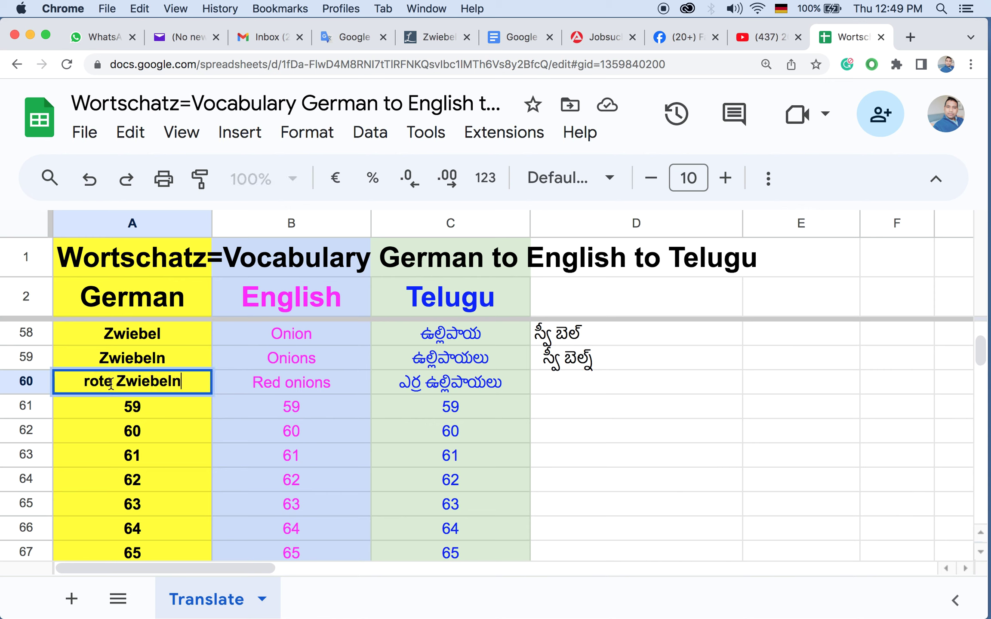
pyautogui.write('n')
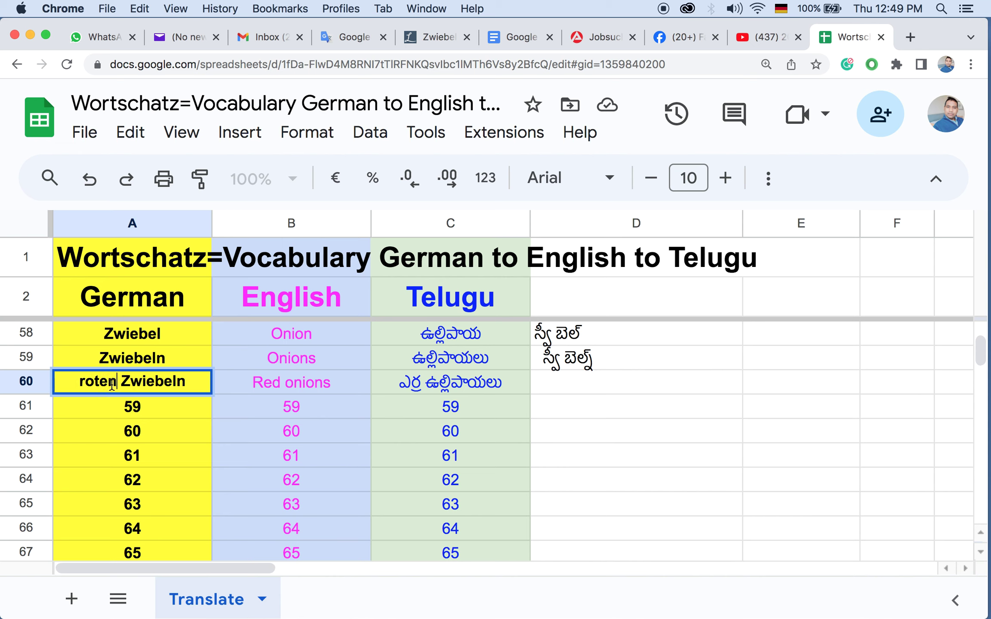
pyautogui.click(136, 407)
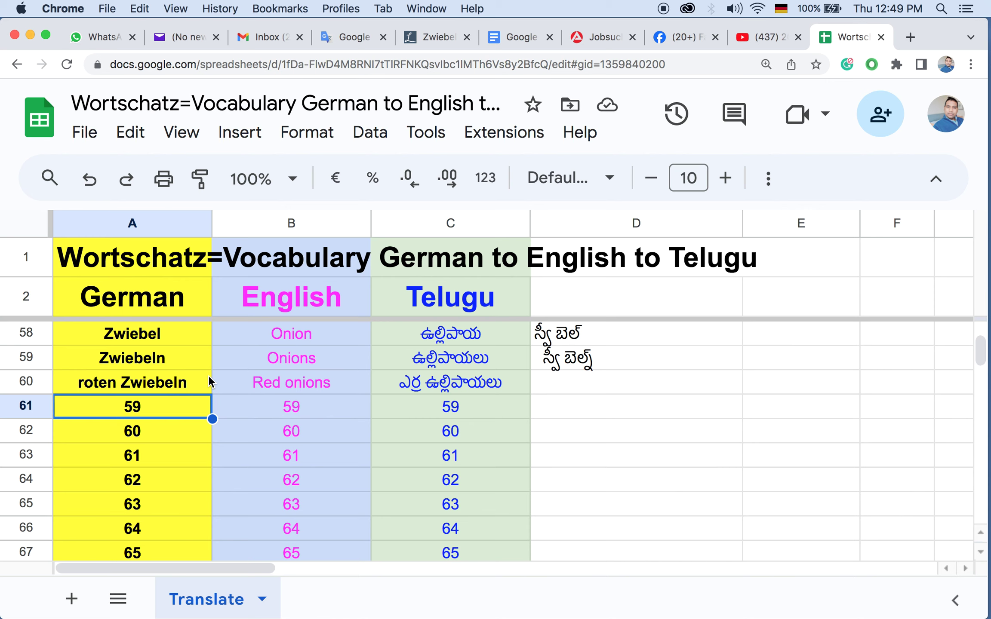
pyautogui.scroll(1, 208, 375)
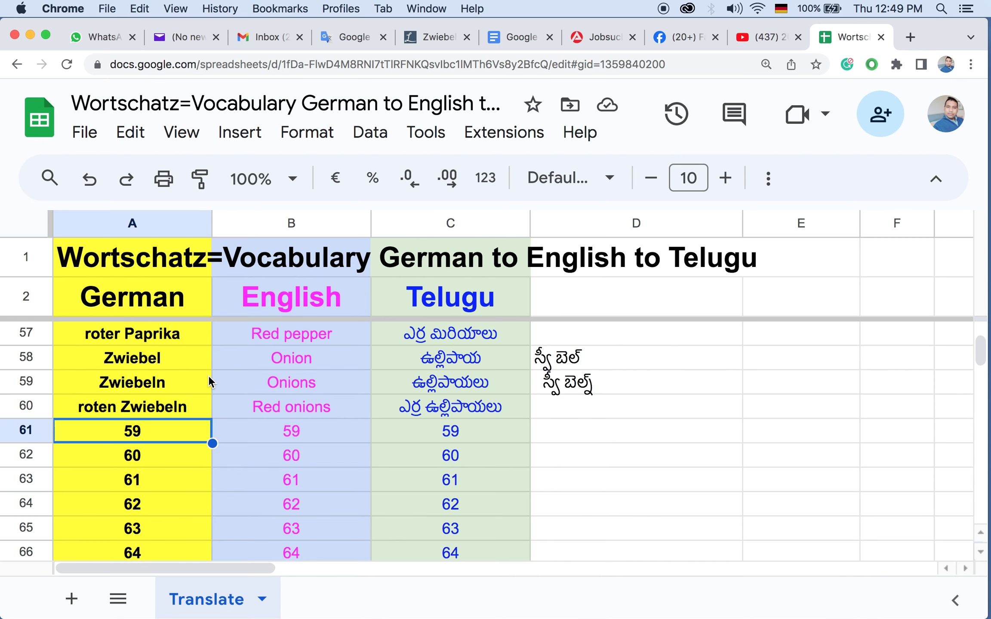
pyautogui.scroll(-3, 151, 429)
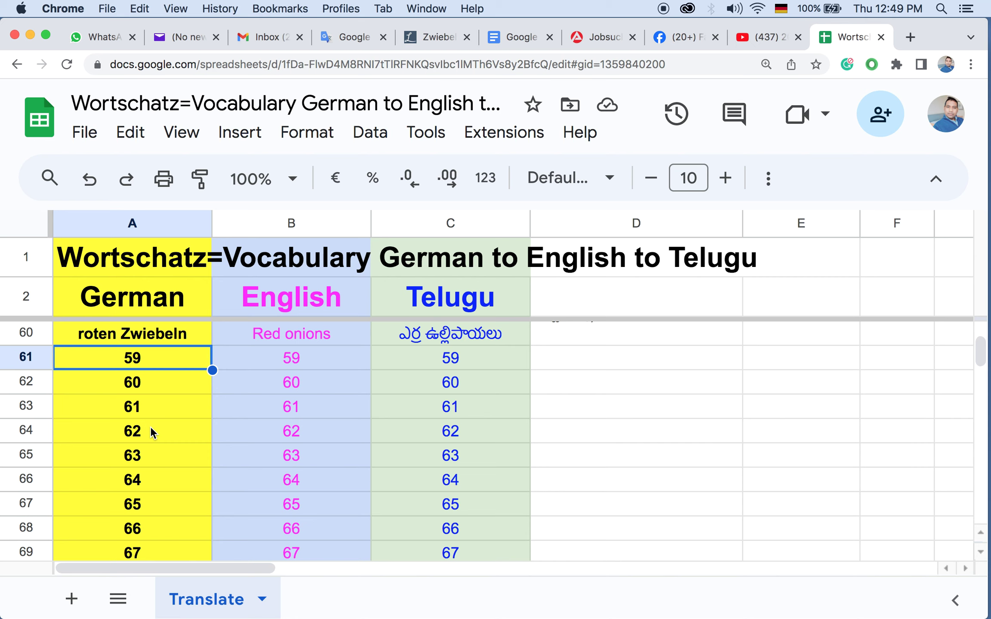
# Step: Add 'tief' in A61 and 'tiefgefroren' in A62, translating to deep and frozen
pyautogui.write('t')
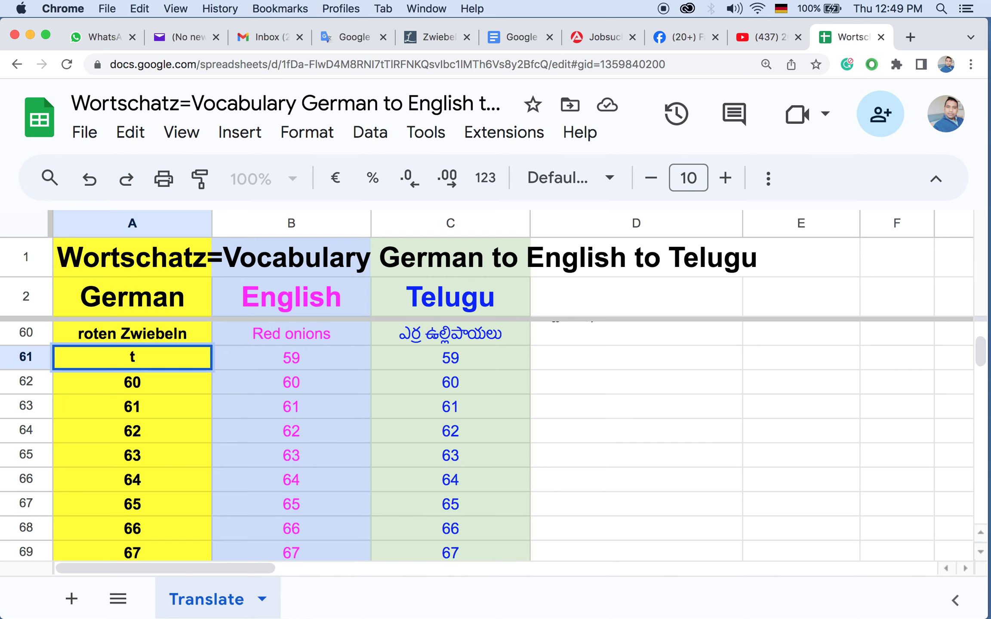
pyautogui.write('ief')
pyautogui.click(150, 414)
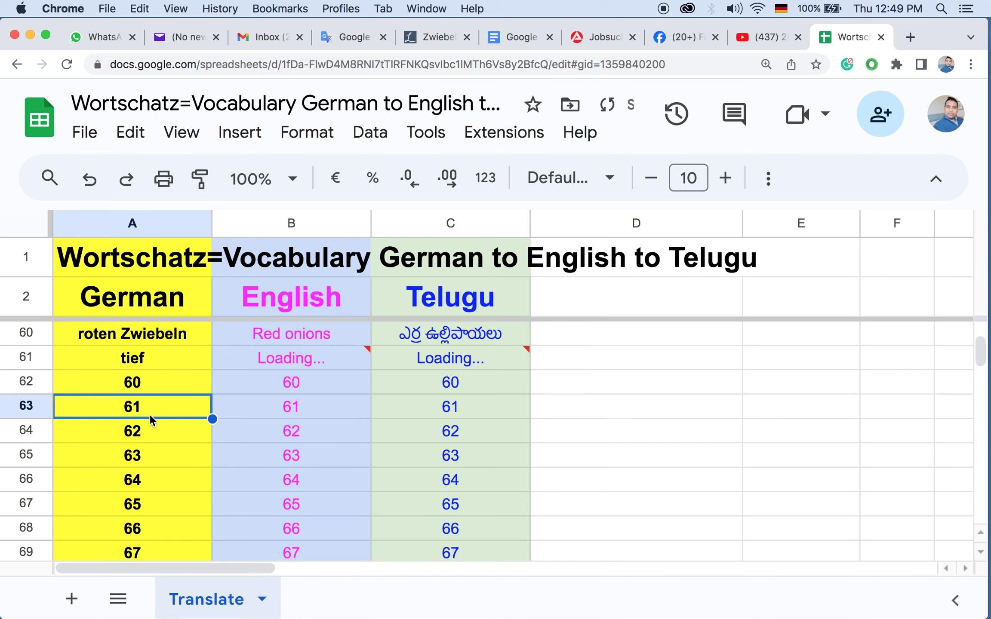
pyautogui.click(142, 382)
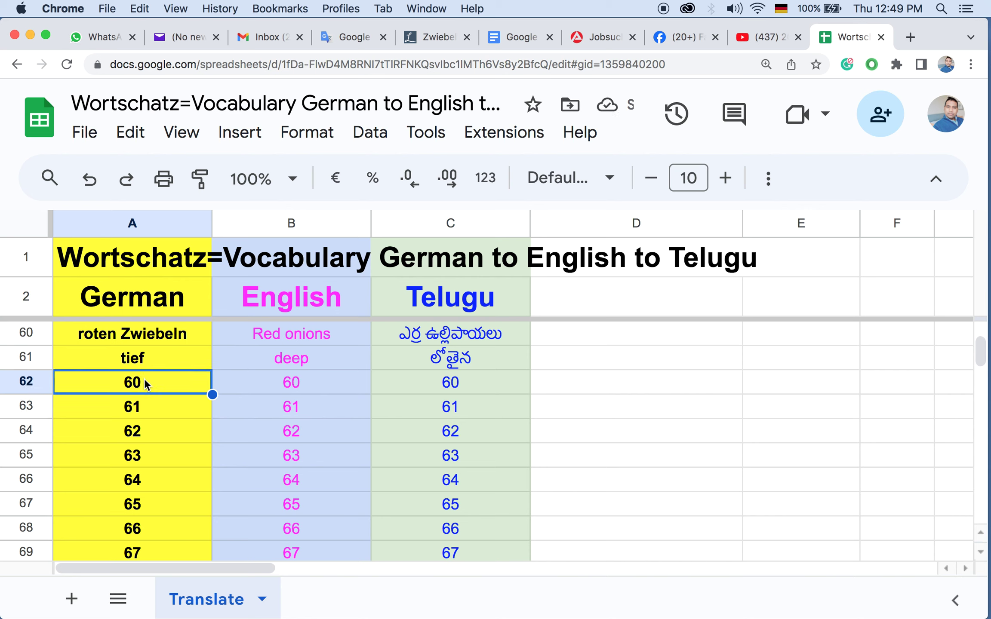
pyautogui.press('Delete')
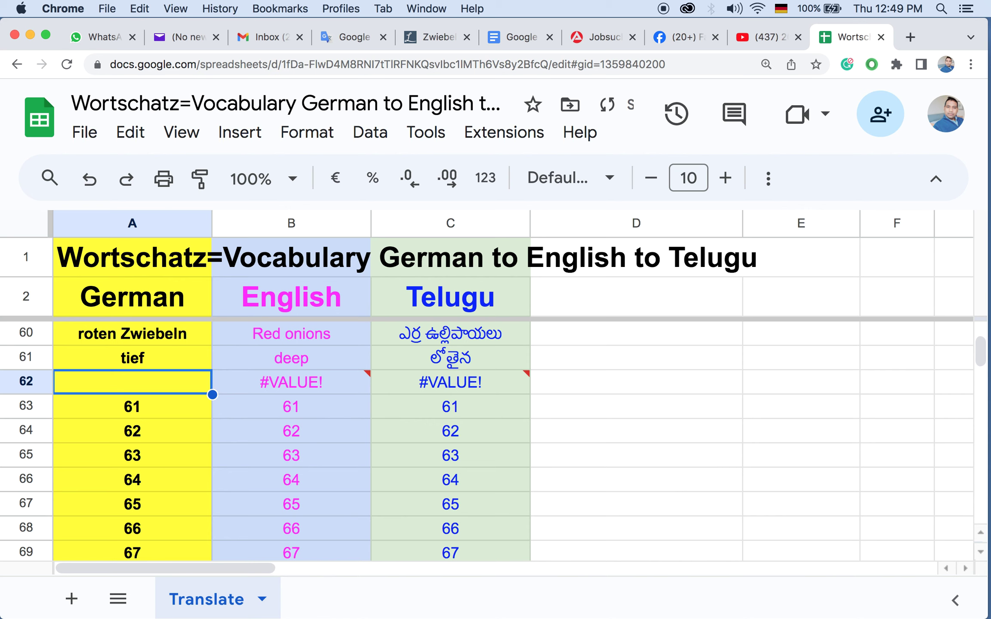
pyautogui.write('tief')
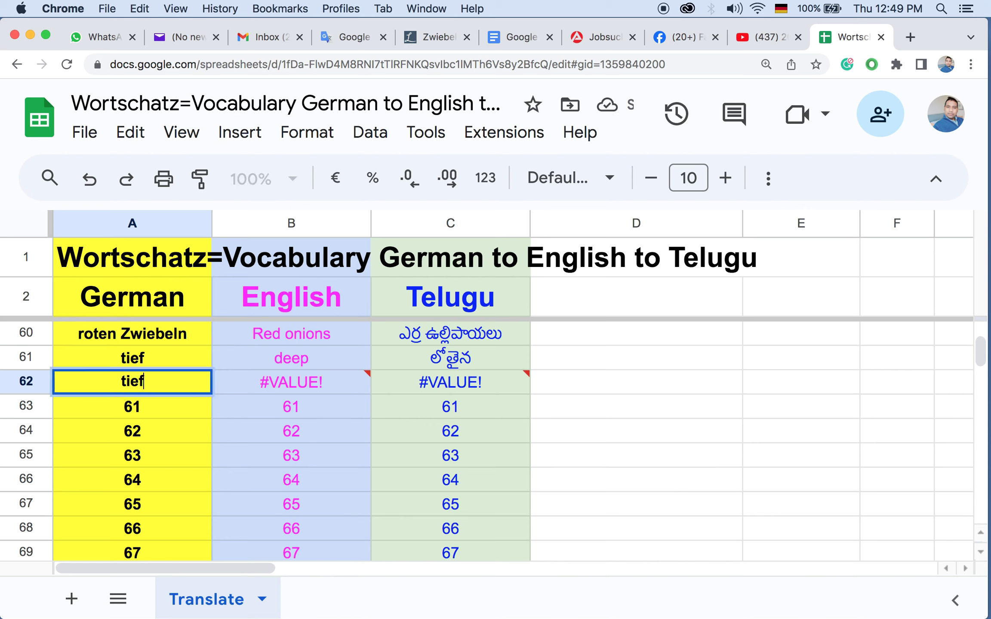
pyautogui.write('gefroren')
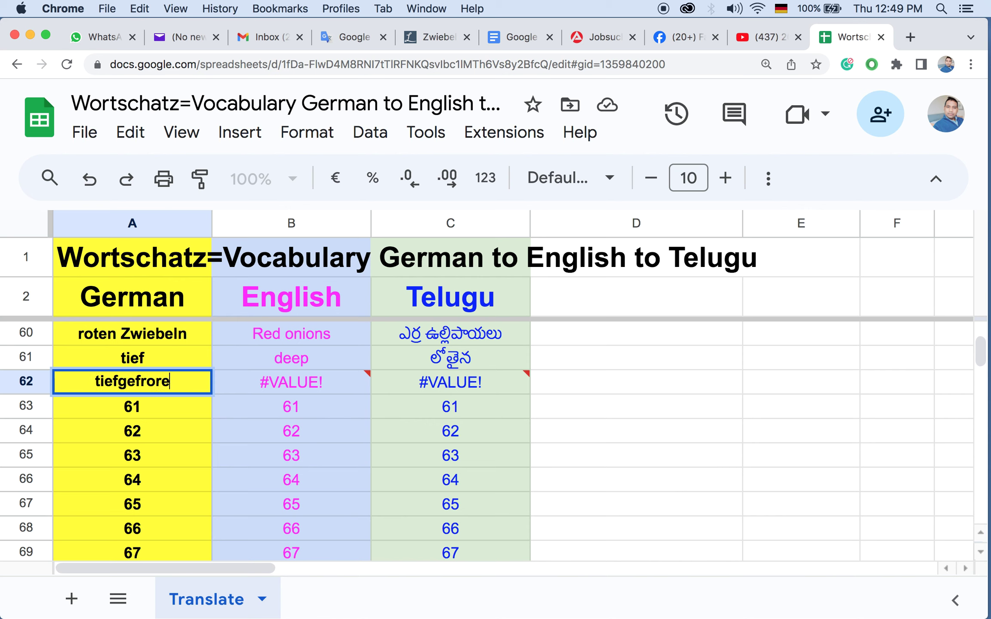
pyautogui.click(138, 400)
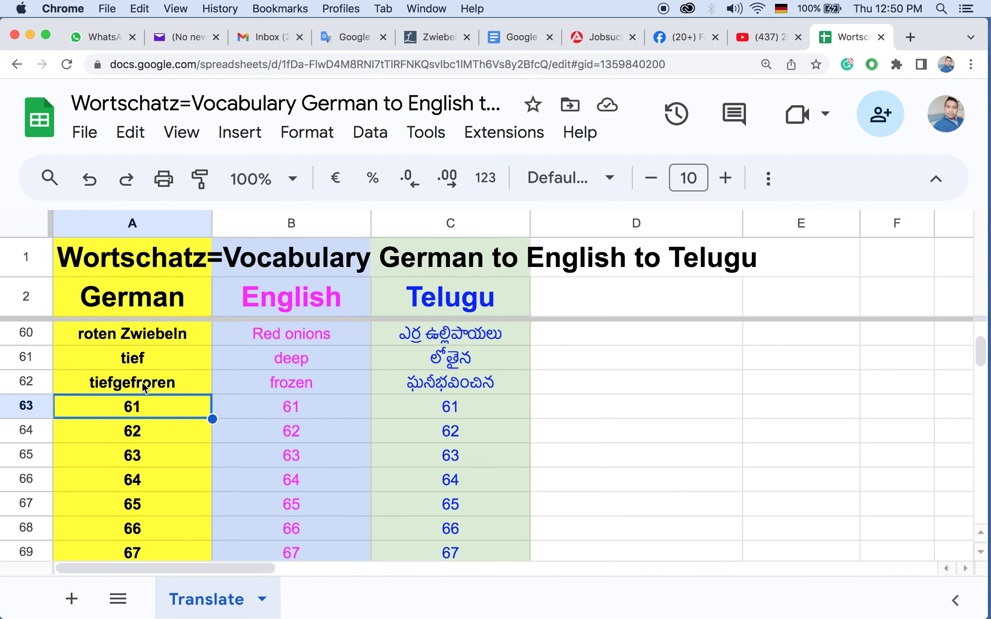
# Step: Note 'pizza' in D62 beside tiefgefroren
pyautogui.click(592, 382)
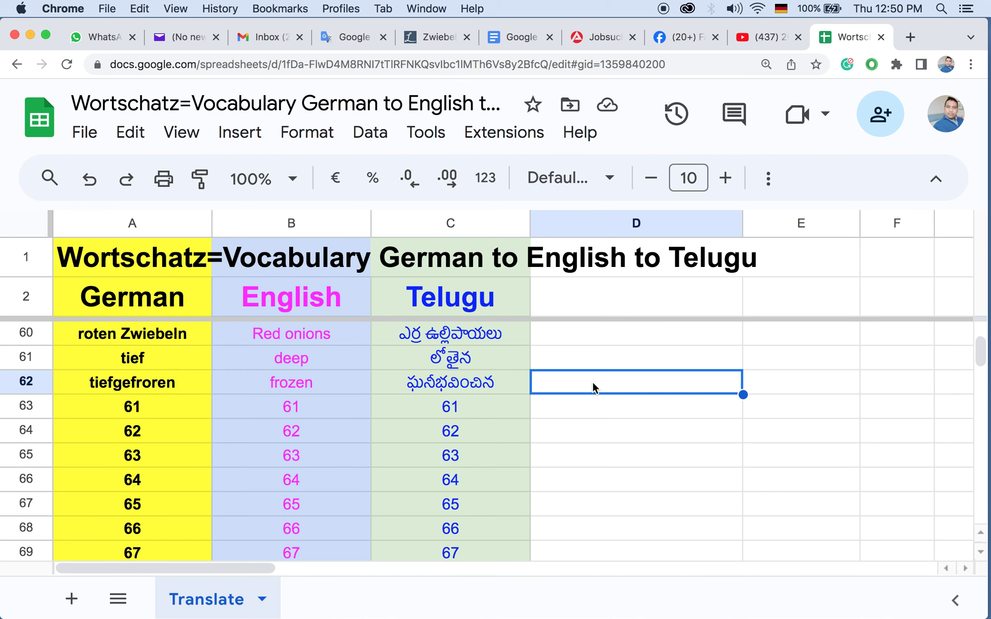
pyautogui.write('pizza')
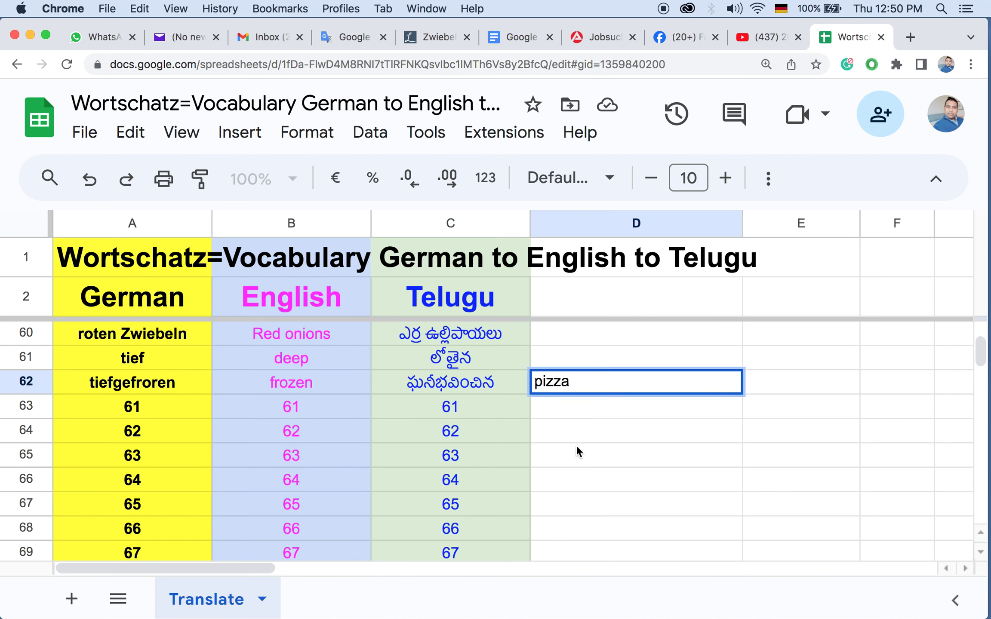
pyautogui.click(576, 447)
pyautogui.scroll(1, 143, 385)
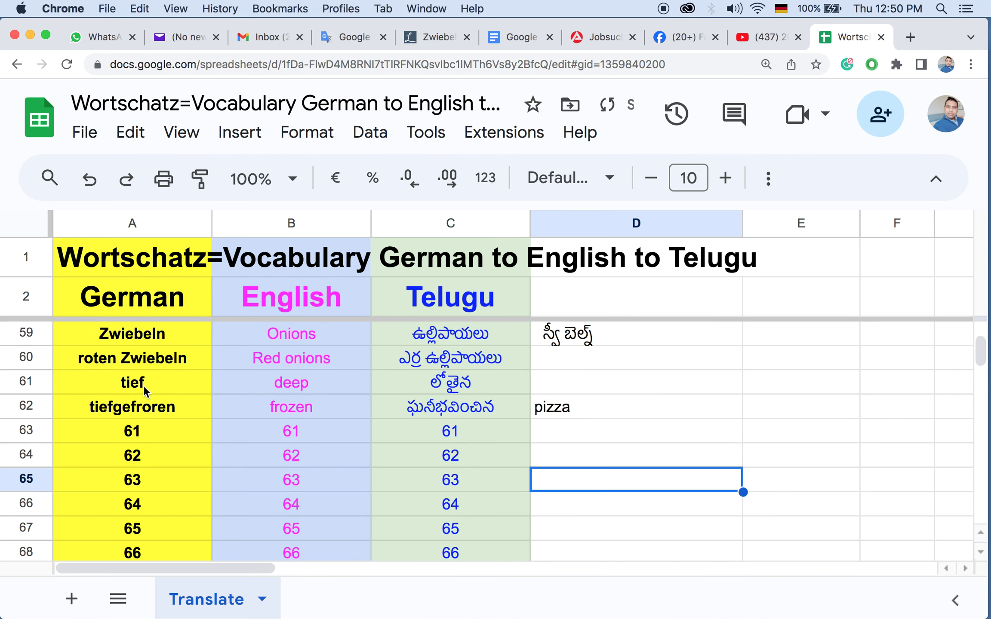
pyautogui.scroll(5, 143, 385)
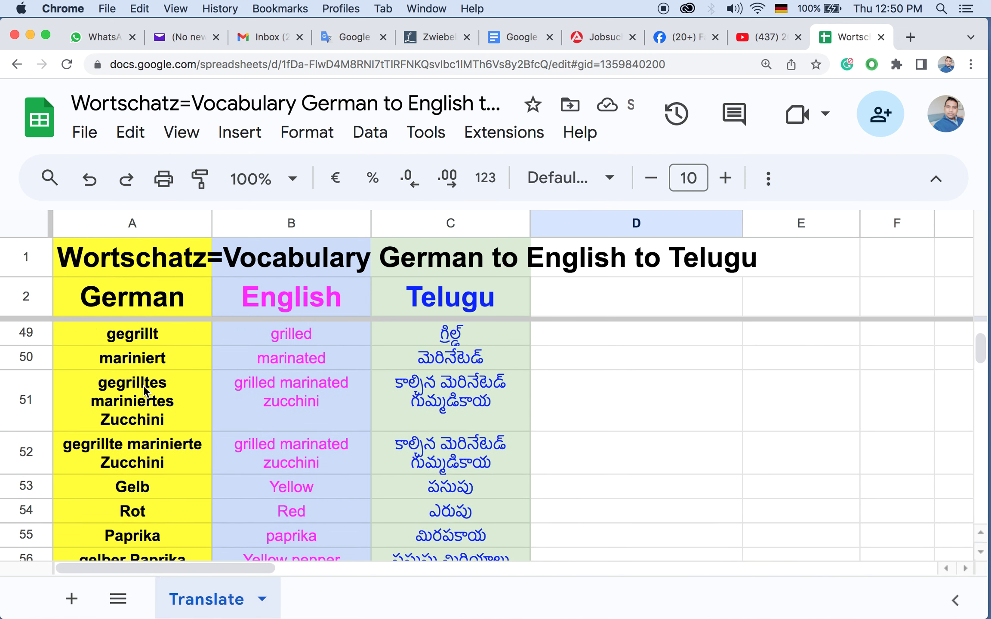
pyautogui.scroll(4, 143, 385)
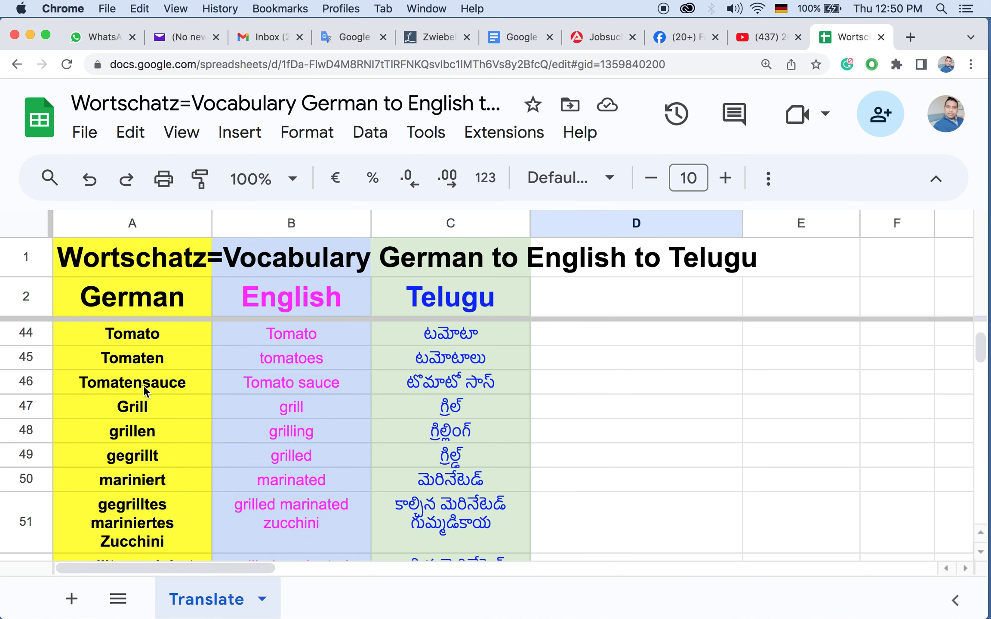
pyautogui.click(143, 386)
pyautogui.scroll(5, 143, 386)
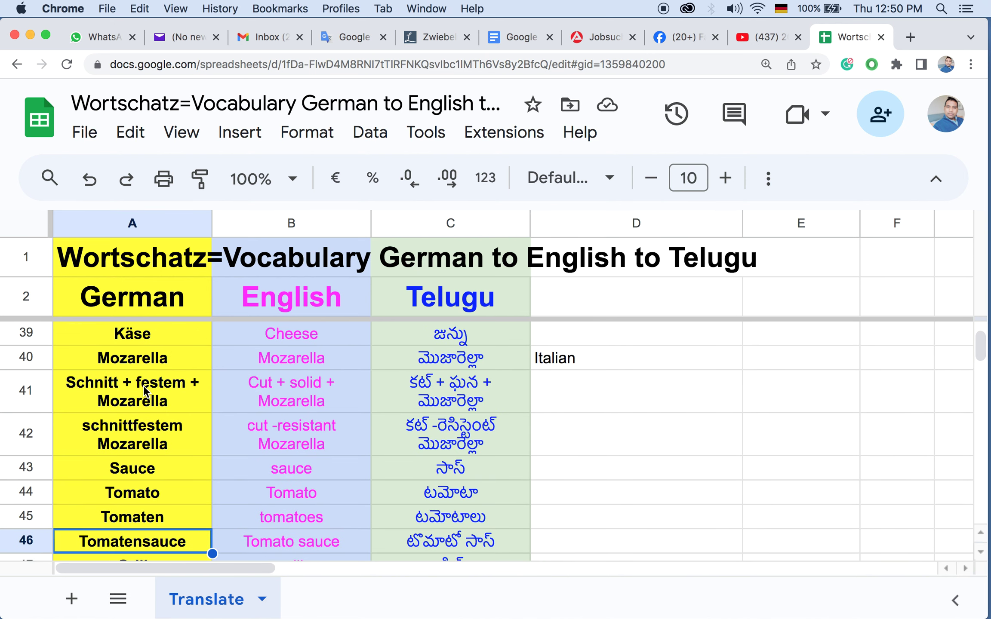
pyautogui.scroll(-2, 143, 385)
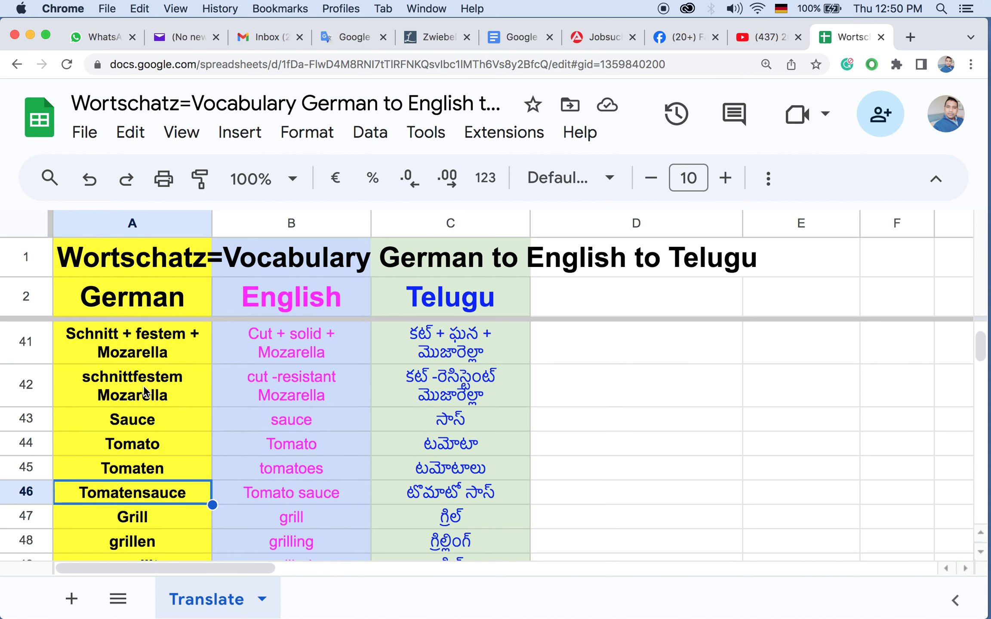
pyautogui.scroll(2, 143, 385)
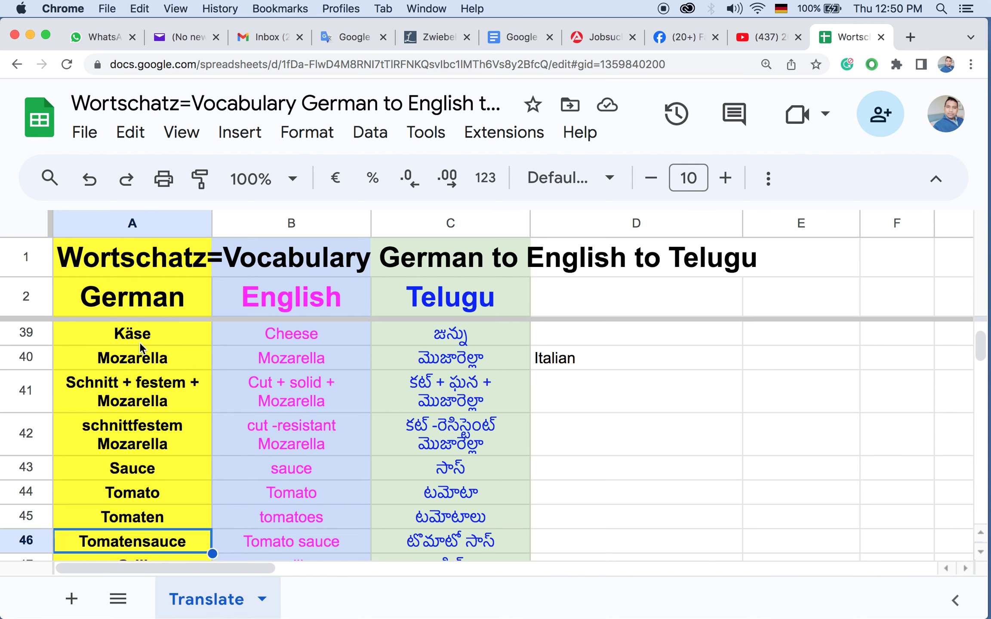
pyautogui.scroll(2, 152, 428)
pyautogui.scroll(3, 153, 431)
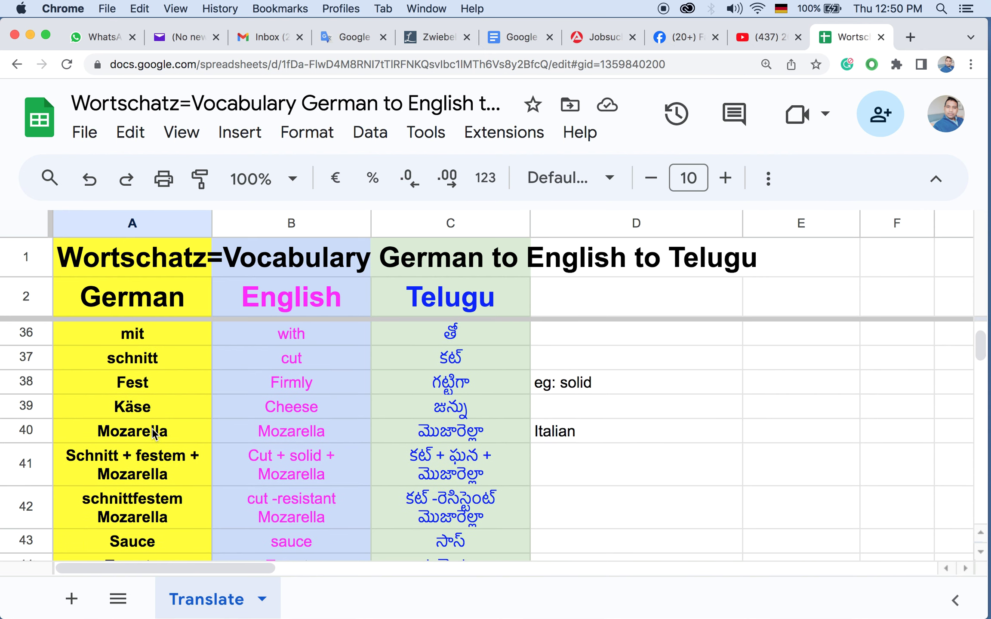
pyautogui.scroll(-3, 152, 431)
pyautogui.hscroll(2, 152, 431)
pyautogui.scroll(-1, 151, 428)
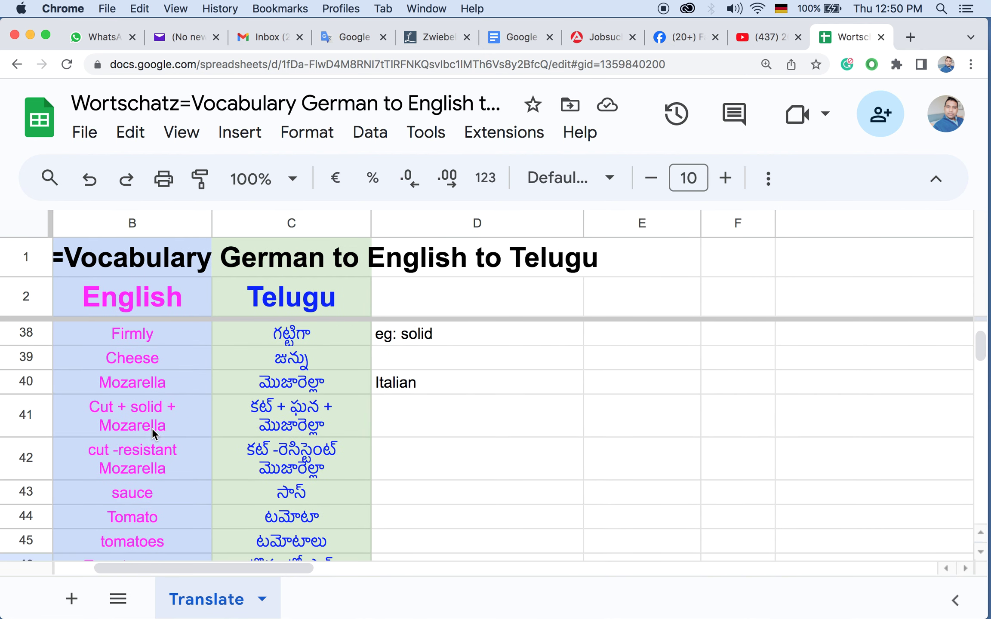
pyautogui.hscroll(-2, 152, 427)
pyautogui.scroll(-5, 151, 428)
pyautogui.scroll(-2, 152, 431)
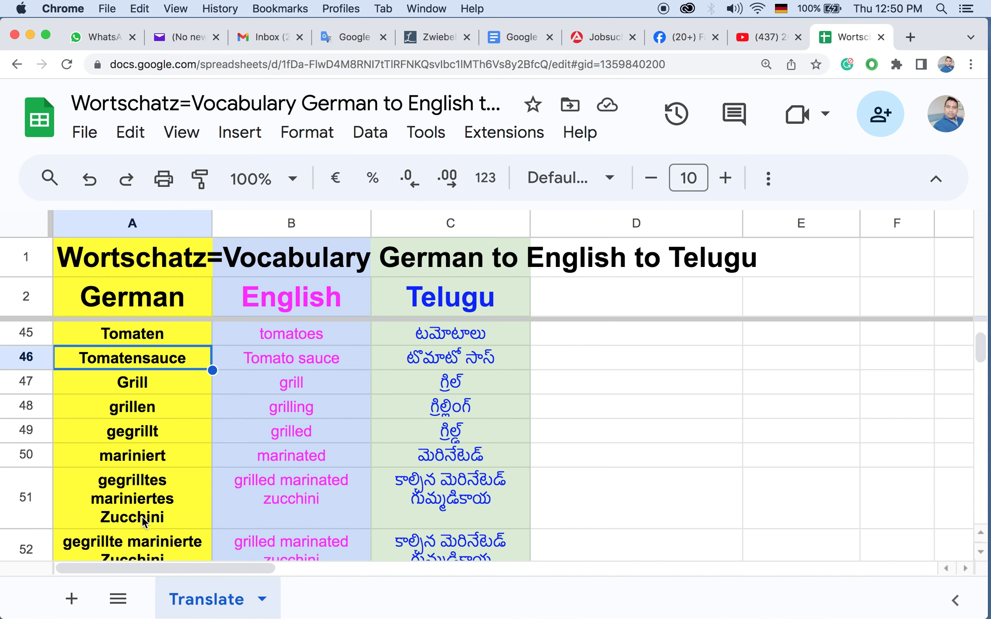
pyautogui.scroll(-2, 141, 516)
pyautogui.scroll(-2, 129, 509)
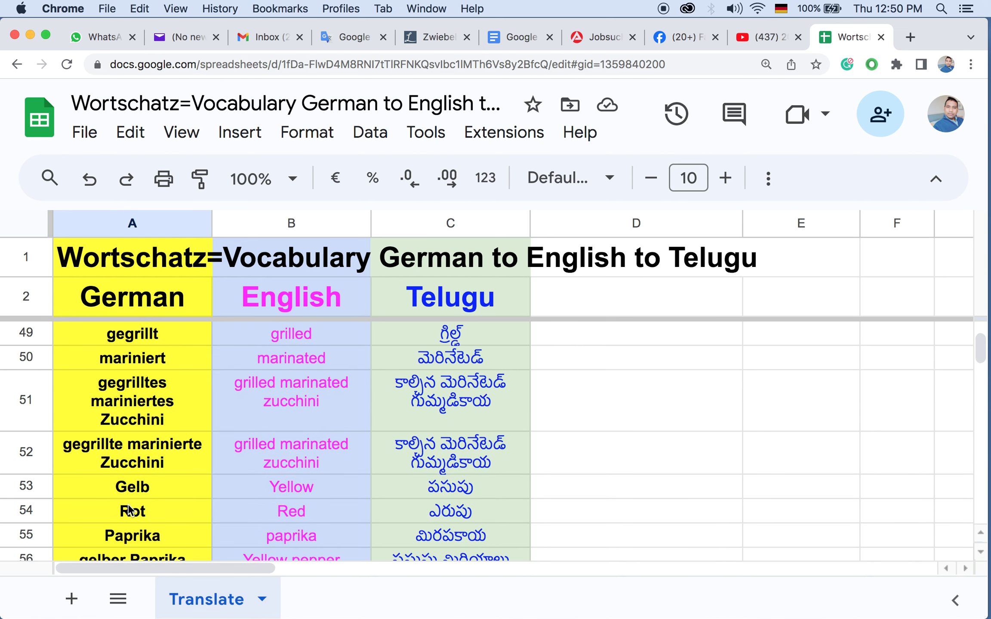
pyautogui.scroll(-3, 129, 509)
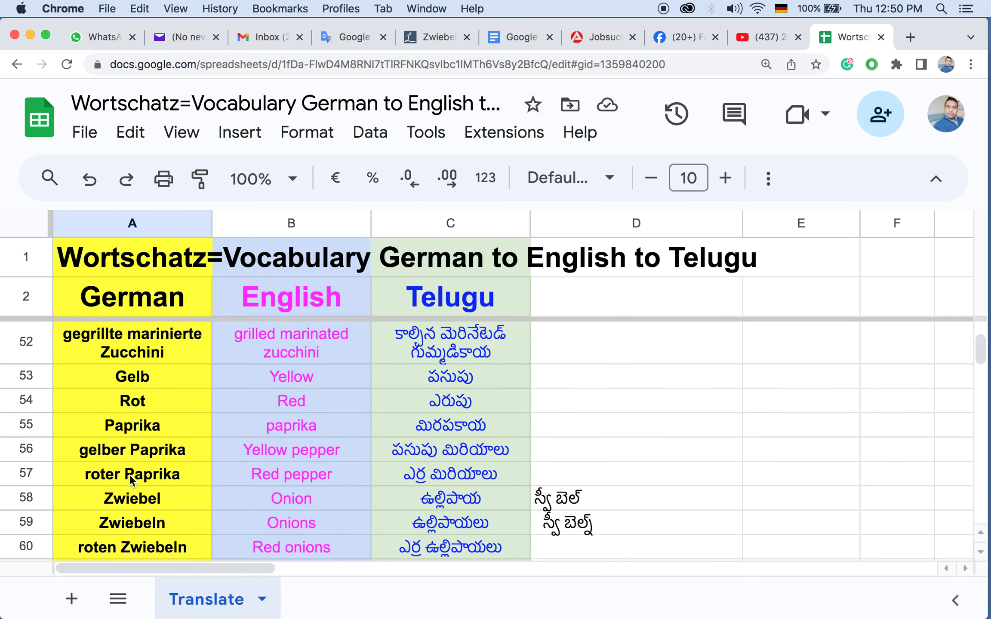
pyautogui.scroll(-2, 129, 474)
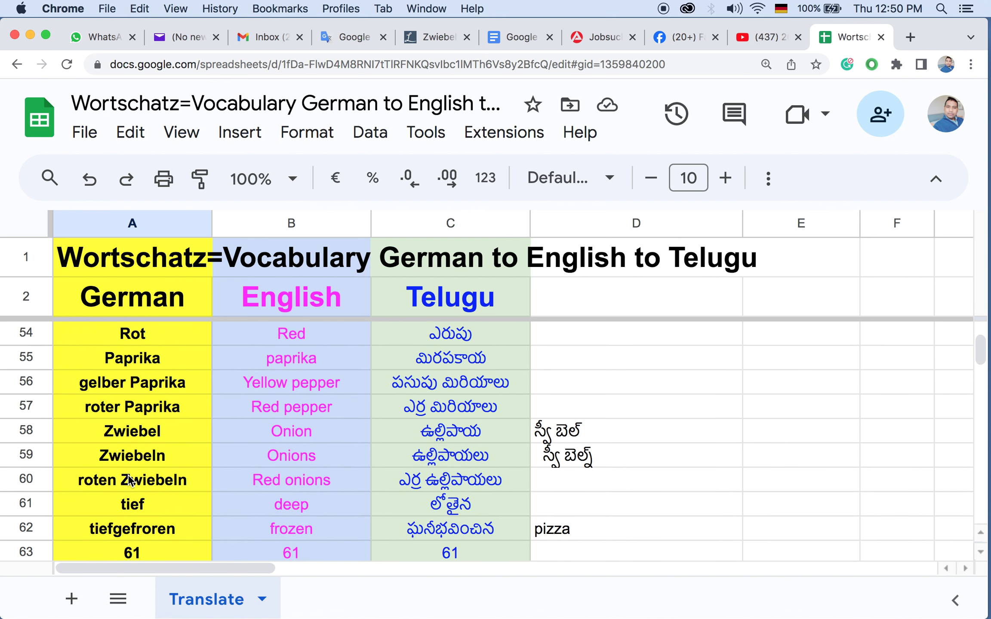
pyautogui.scroll(-3, 199, 478)
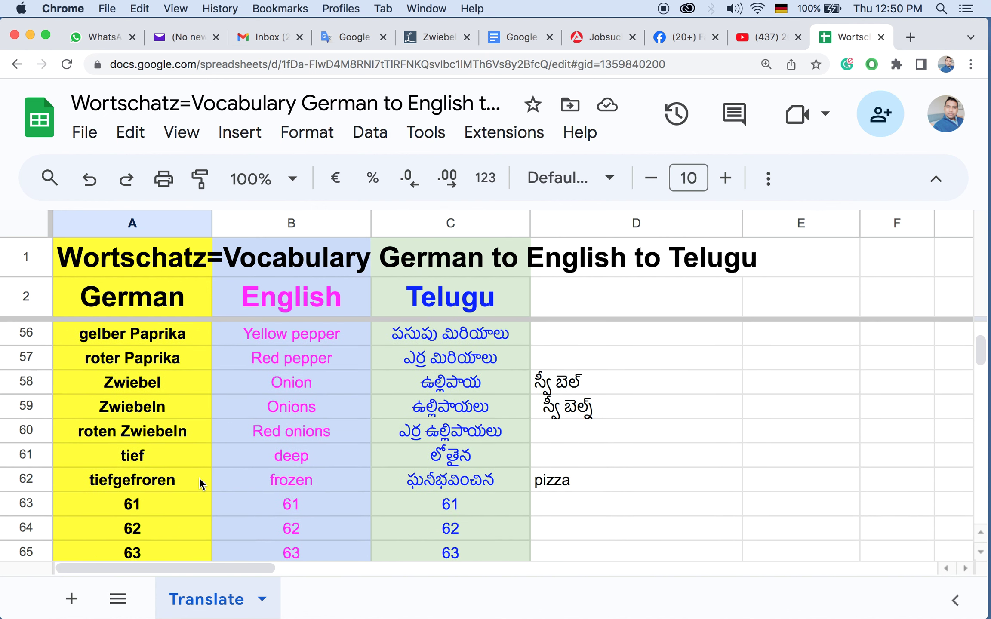
pyautogui.click(133, 459)
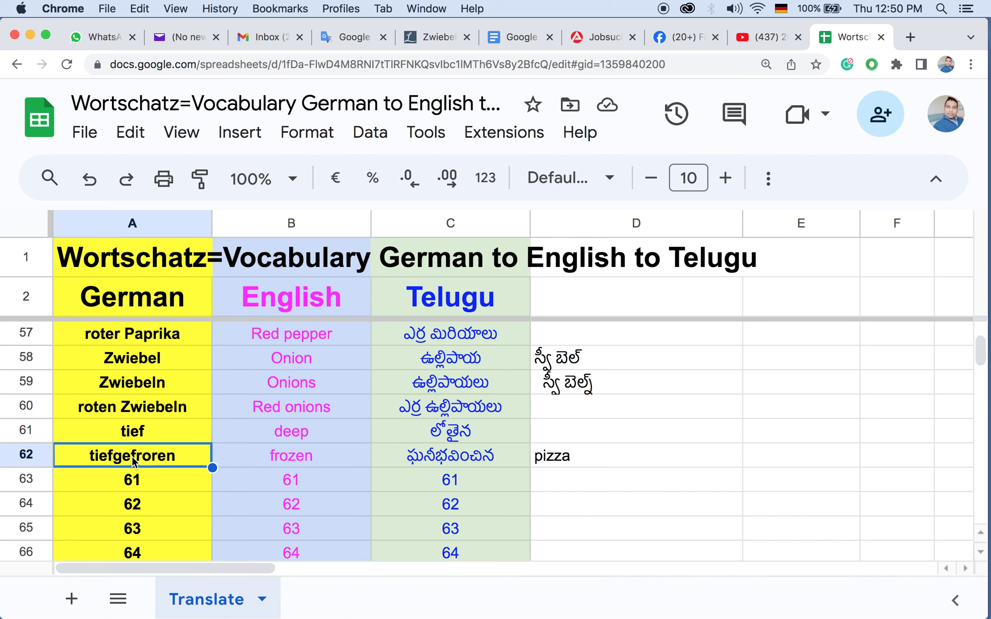
pyautogui.click(581, 458)
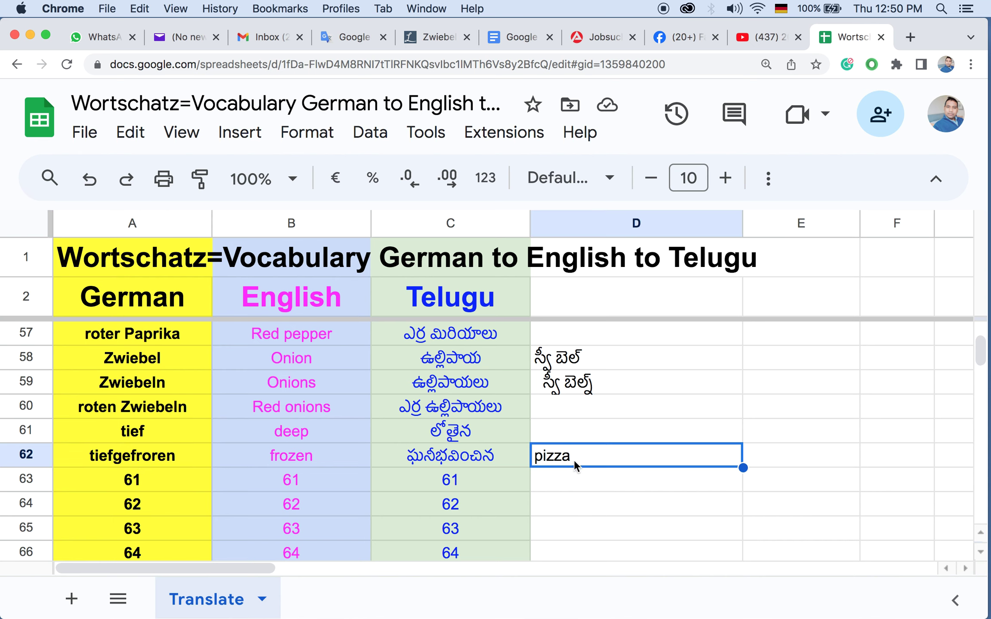
pyautogui.click(139, 484)
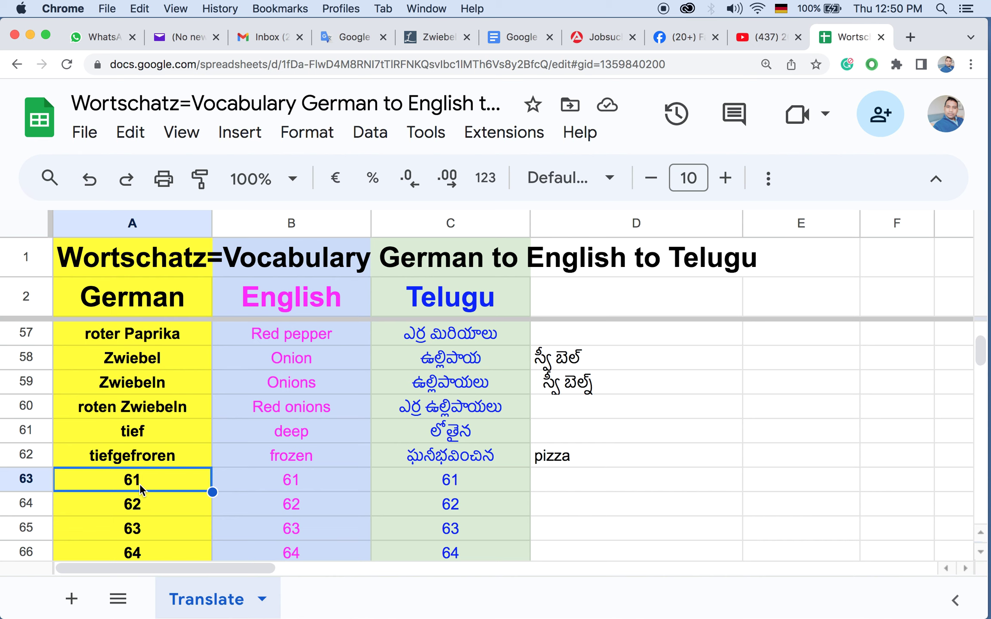
pyautogui.write('ofen')
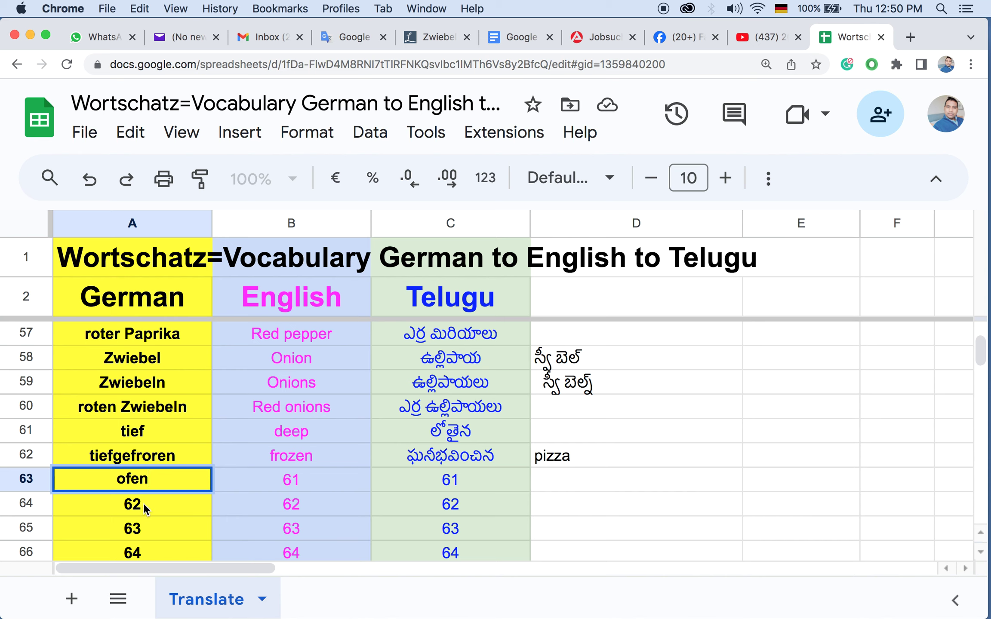
# Step: Commit 'ofen' in A63 so oven and its Telugu translation fill B63 and C63
pyautogui.press('Return')
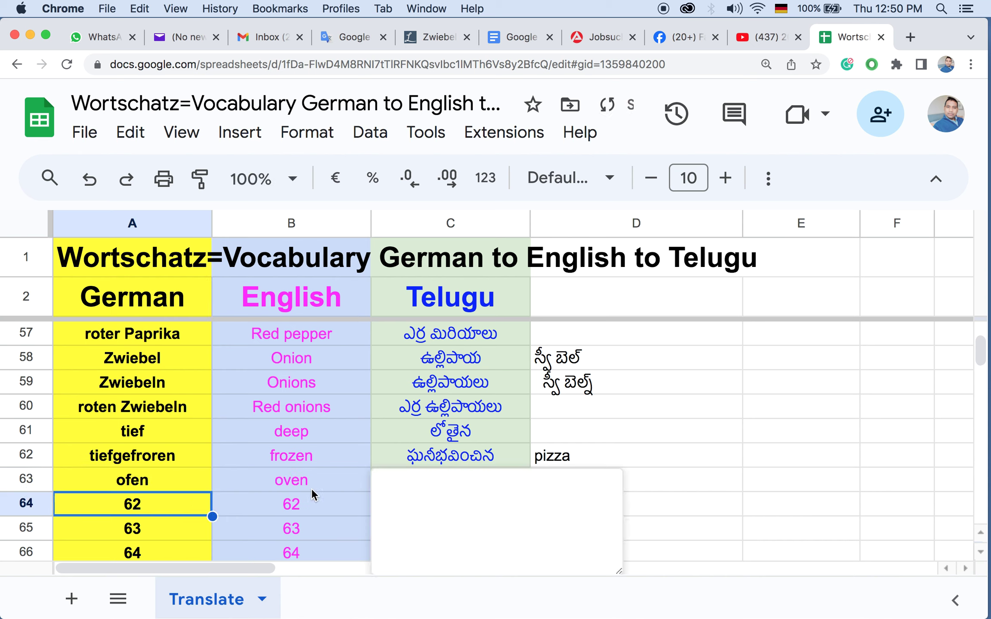
pyautogui.click(773, 478)
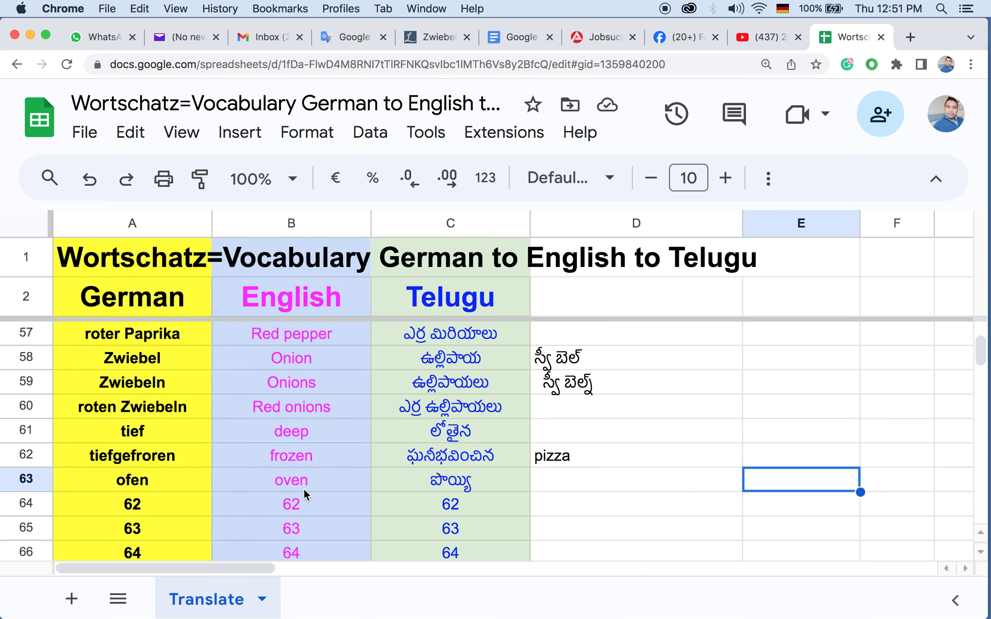
pyautogui.click(465, 475)
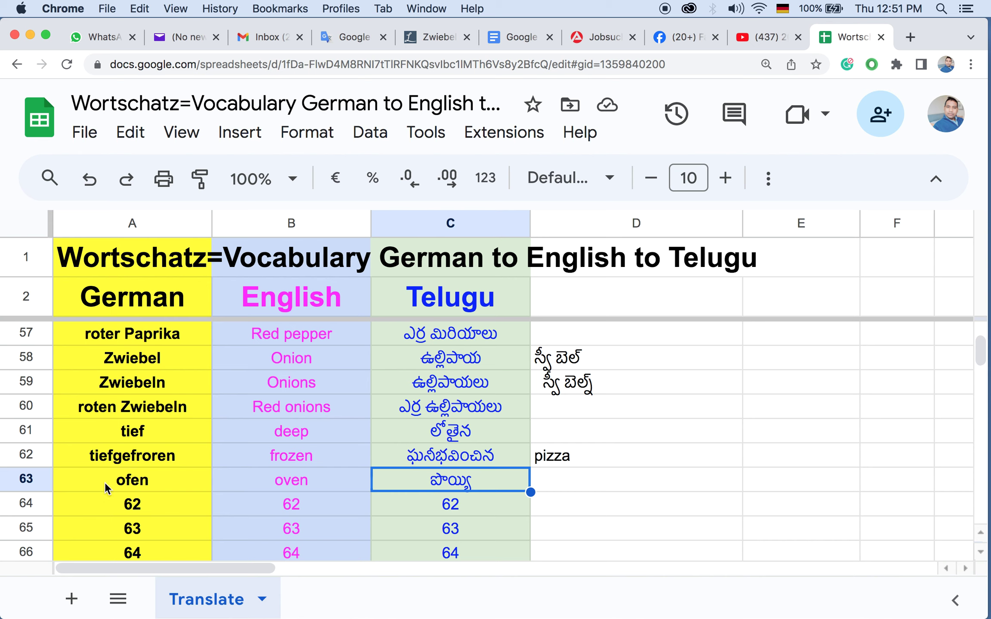
pyautogui.click(160, 477)
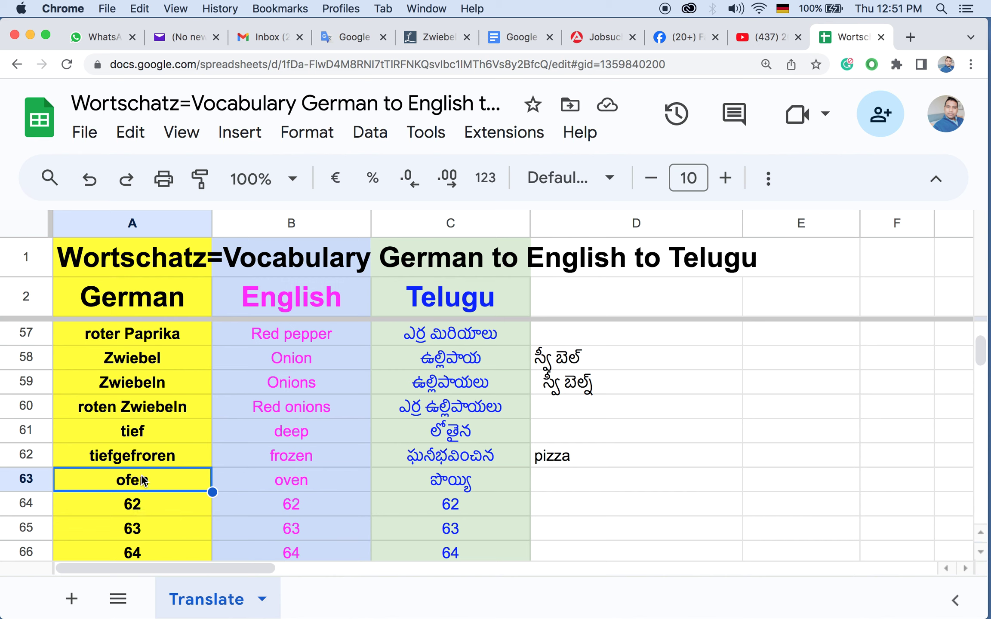
pyautogui.click(599, 490)
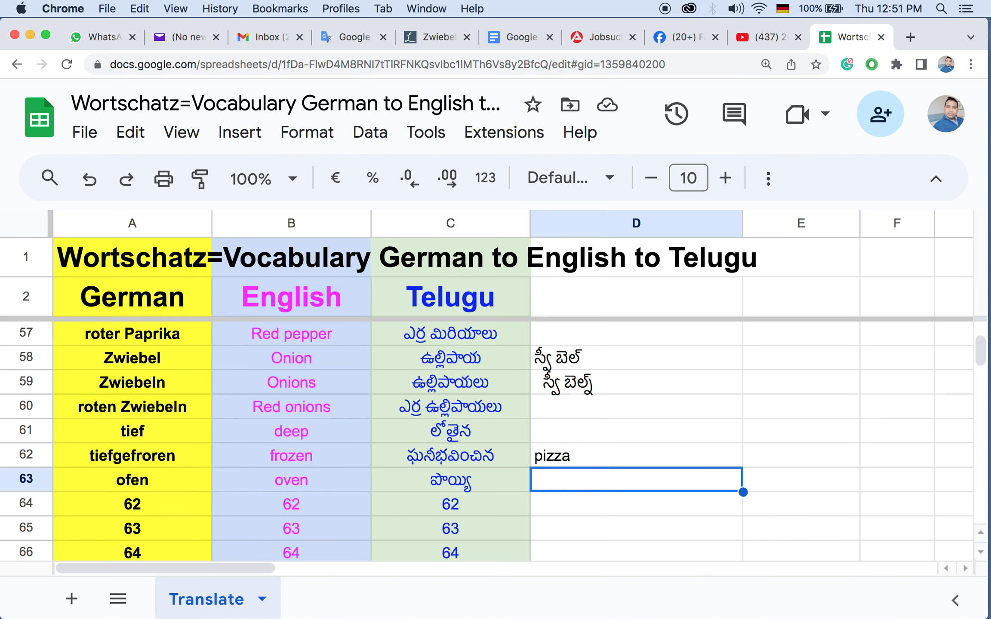
# Step: Type 'Öfen' into D63 after erasing the mistyped 'op'
pyautogui.write('op')
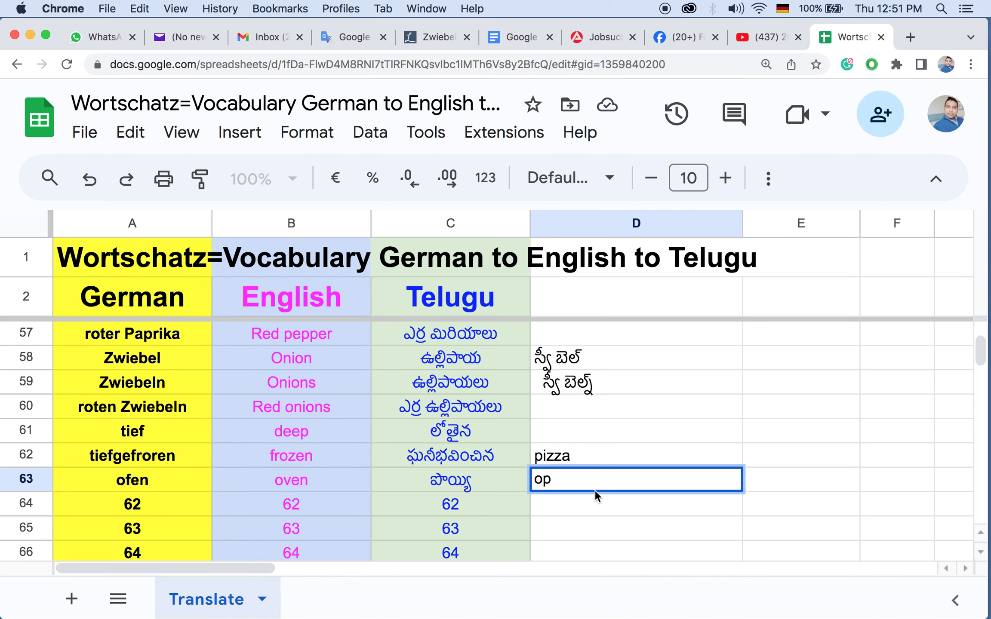
pyautogui.press('BackSpace')
pyautogui.press('BackSpace')
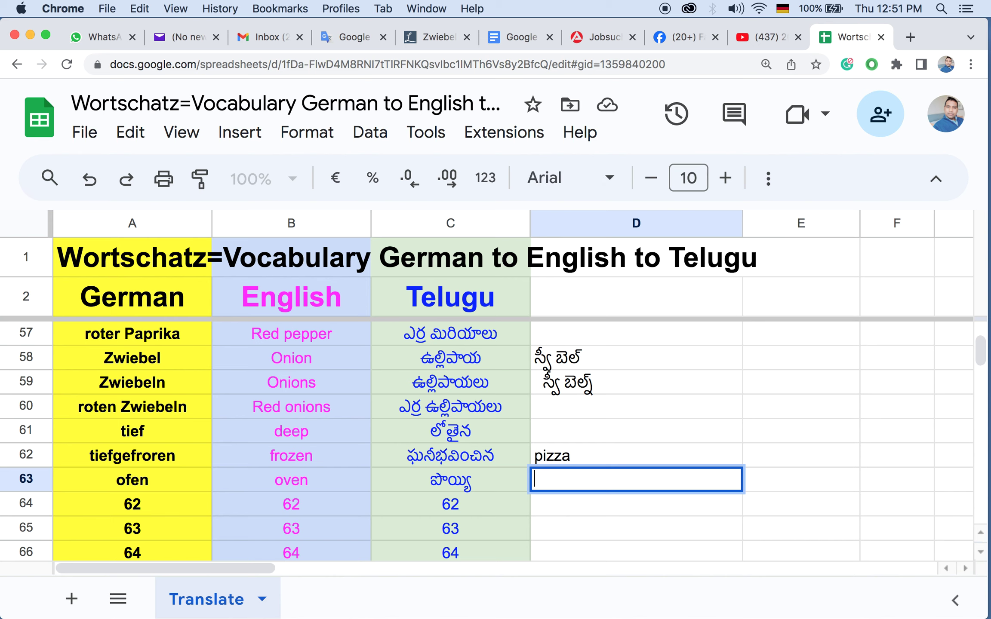
pyautogui.write('Öfen')
# Step: Translate the German word 'öffnen' in Google Translate, then return to the Wortschatz sheet
pyautogui.click(328, 35)
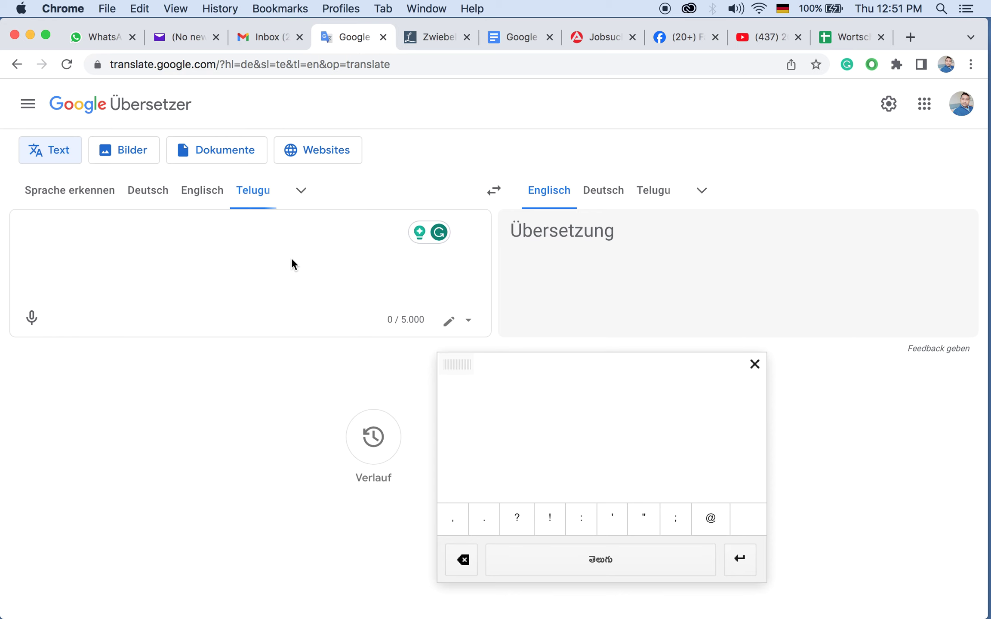
pyautogui.click(142, 189)
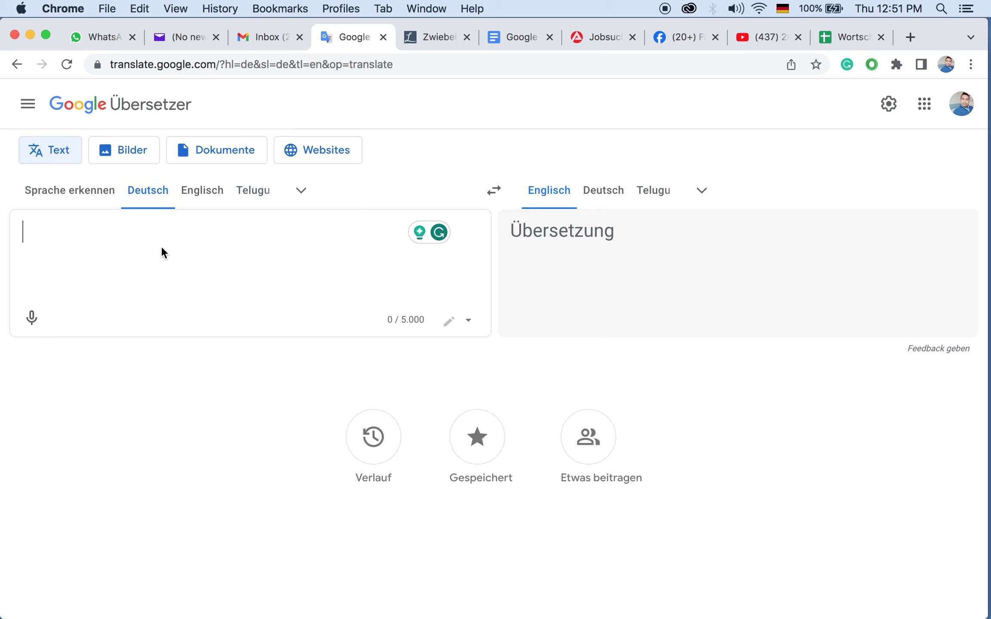
pyautogui.write('Öfen')
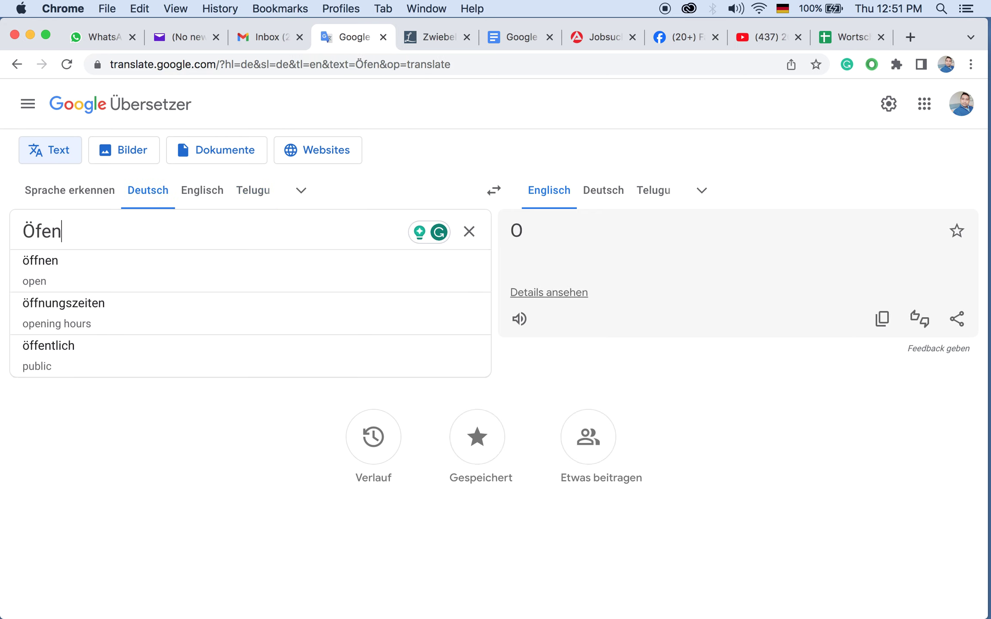
pyautogui.click(41, 231)
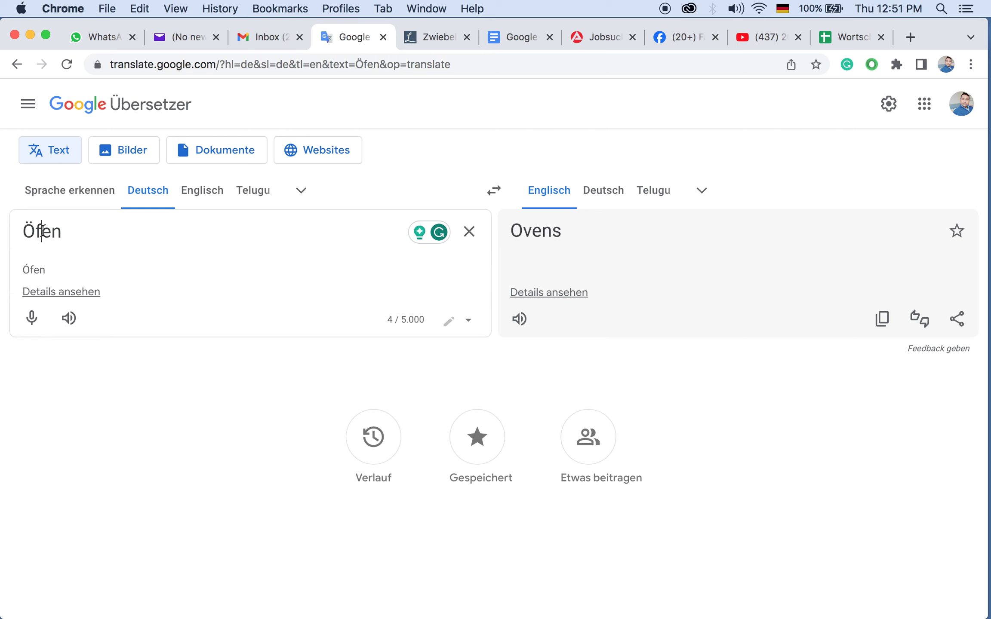
pyautogui.write('f')
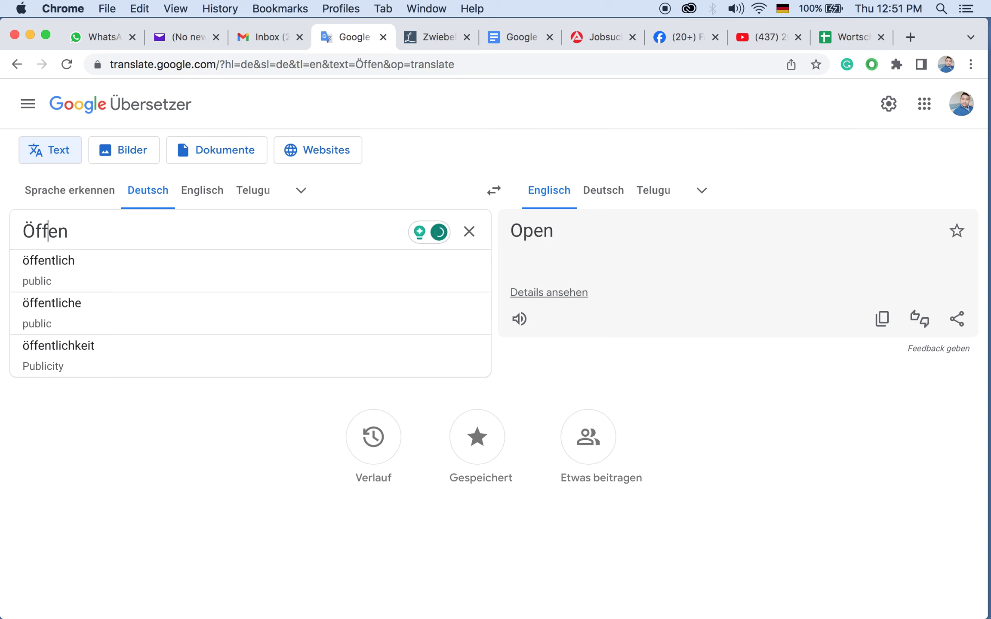
pyautogui.write('n')
pyautogui.click(78, 284)
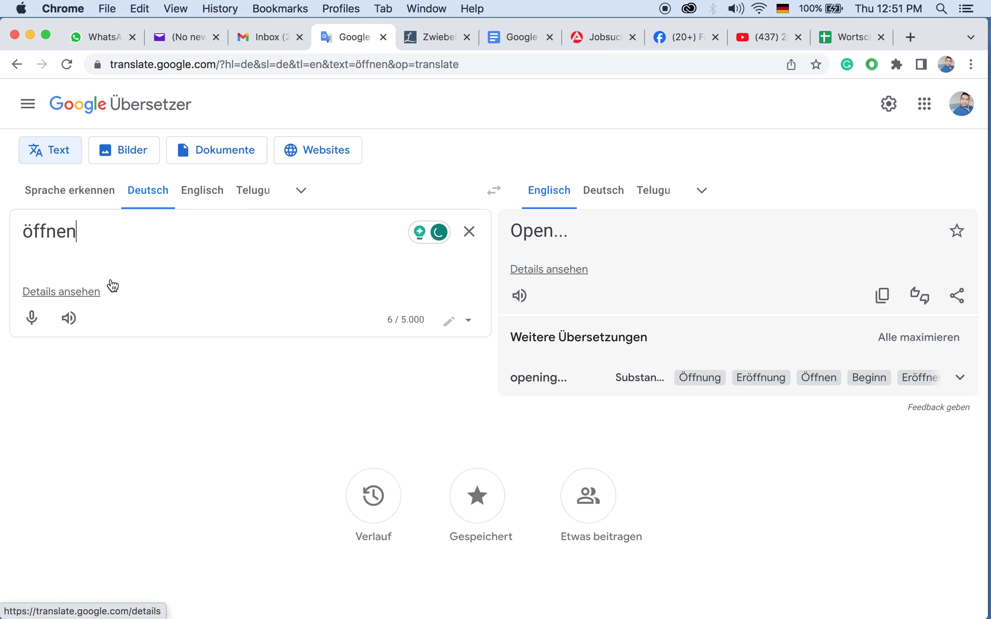
pyautogui.click(850, 40)
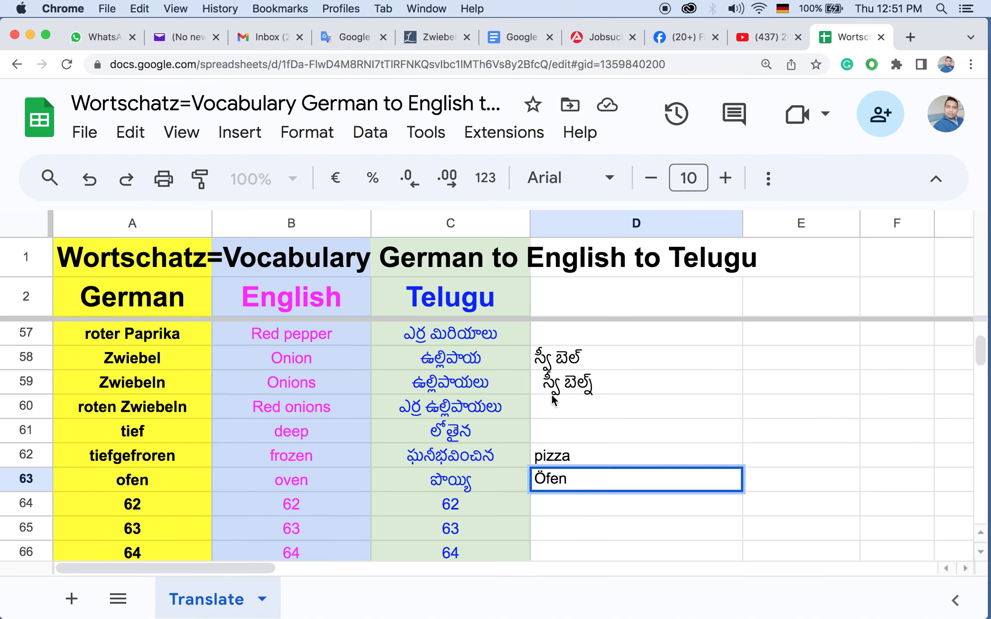
# Step: Replace 'Öfen' in D63 with the note 'öffnen = open'
pyautogui.press('BackSpace')
pyautogui.press('BackSpace')
pyautogui.press('BackSpace')
pyautogui.press('BackSpace')
pyautogui.write('öffnen = open')
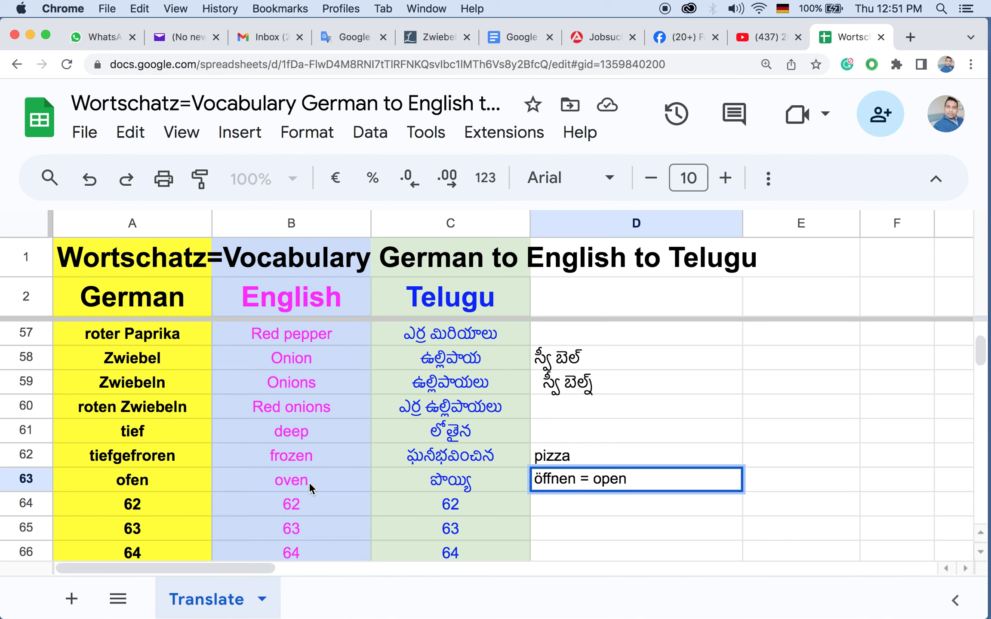
pyautogui.click(122, 486)
# Step: Capitalise 'ofen' in A63 to 'Ofen' so row 63 translates to Oven
pyautogui.doubleClick(125, 481)
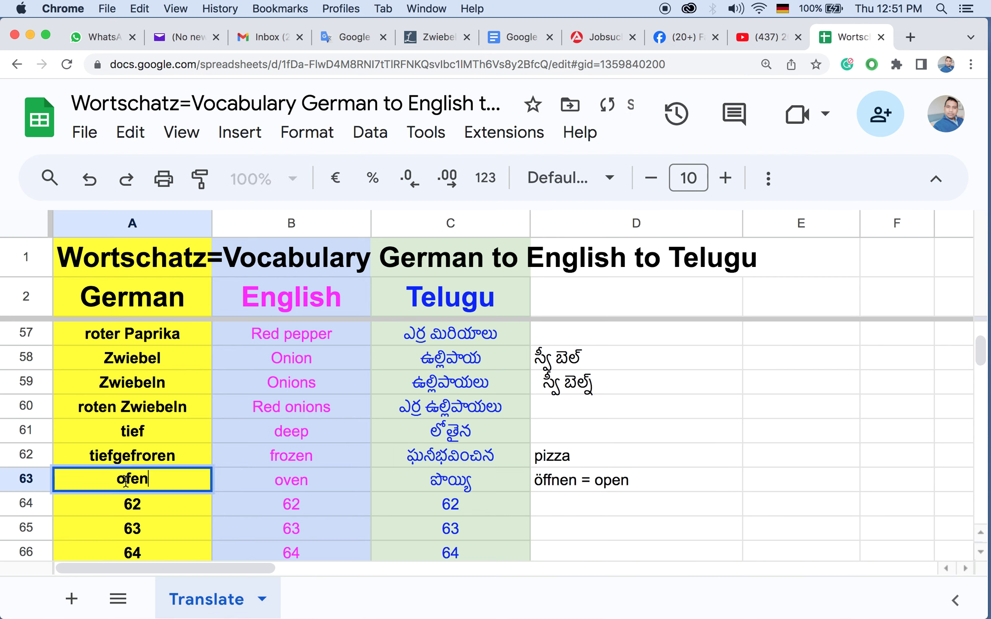
pyautogui.press('BackSpace')
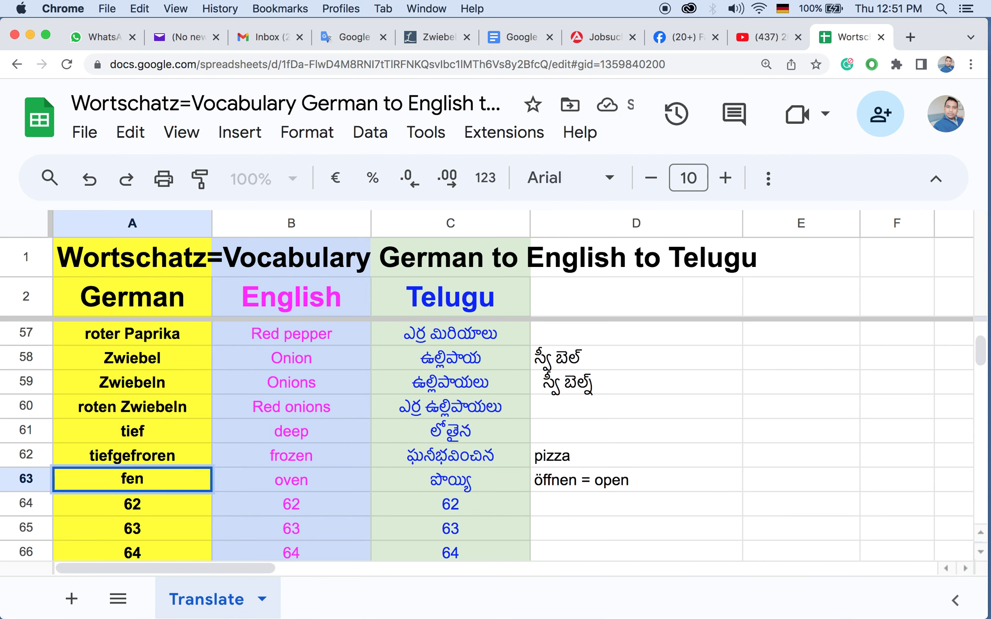
pyautogui.write('O')
pyautogui.click(450, 482)
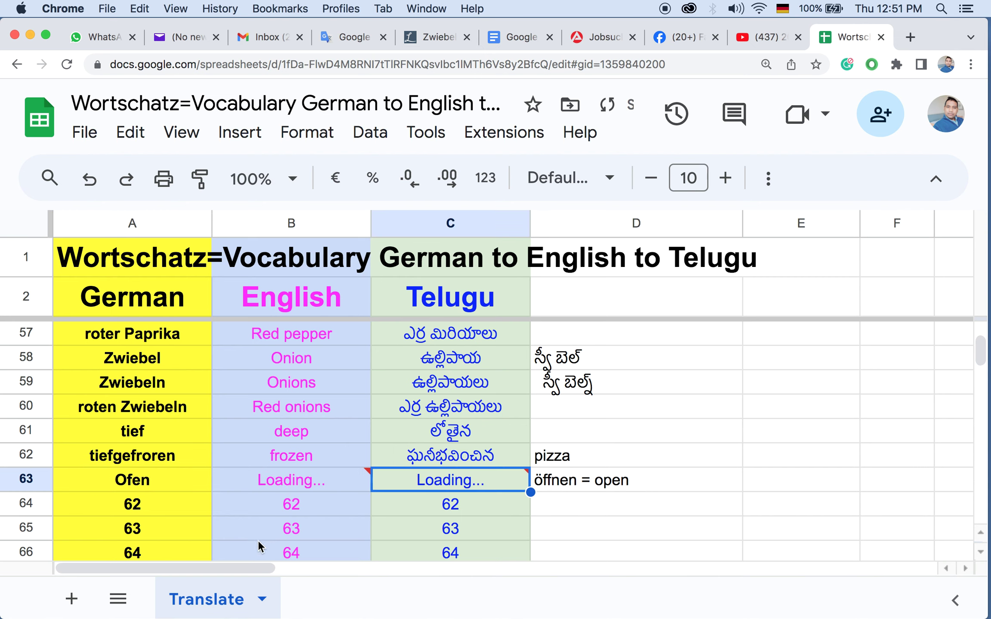
pyautogui.click(164, 503)
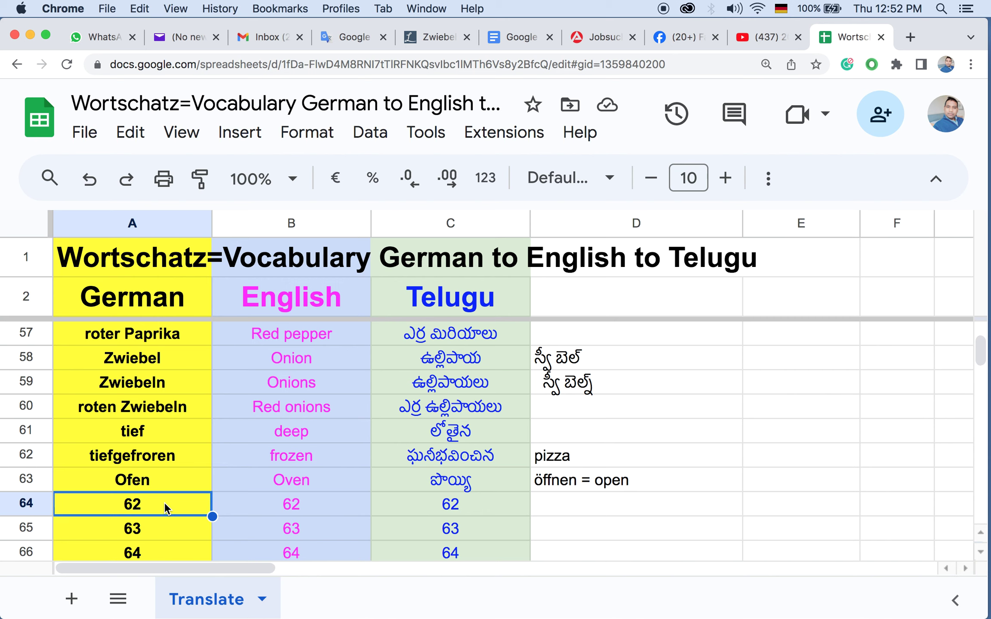
# Step: Enter 'Holz' in A64 so B64 and C64 fill with Wood and its Telugu translation
pyautogui.write('Ho')
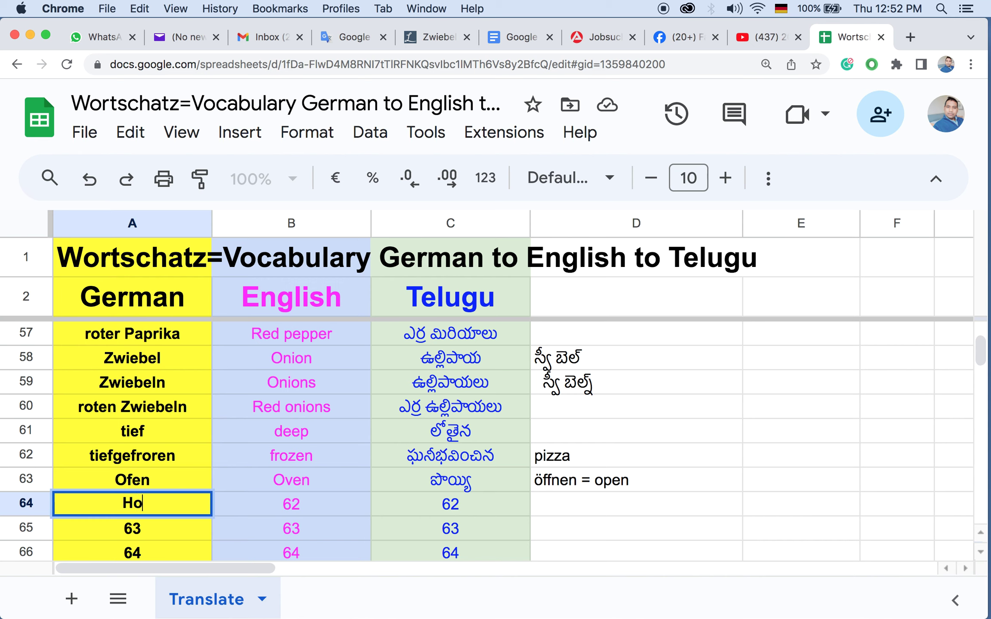
pyautogui.write('lz')
pyautogui.doubleClick(143, 502)
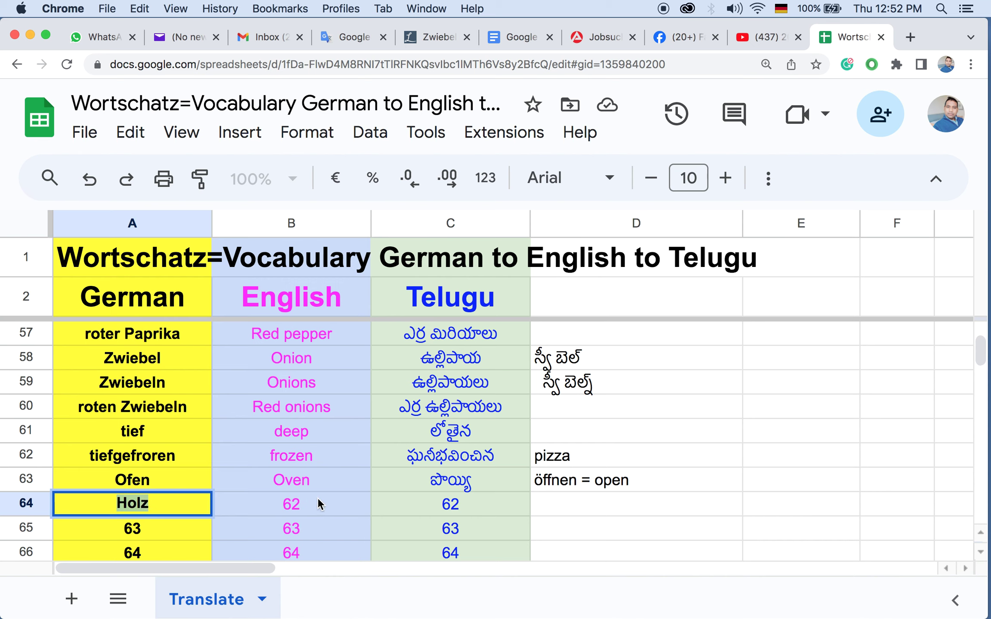
pyautogui.click(159, 531)
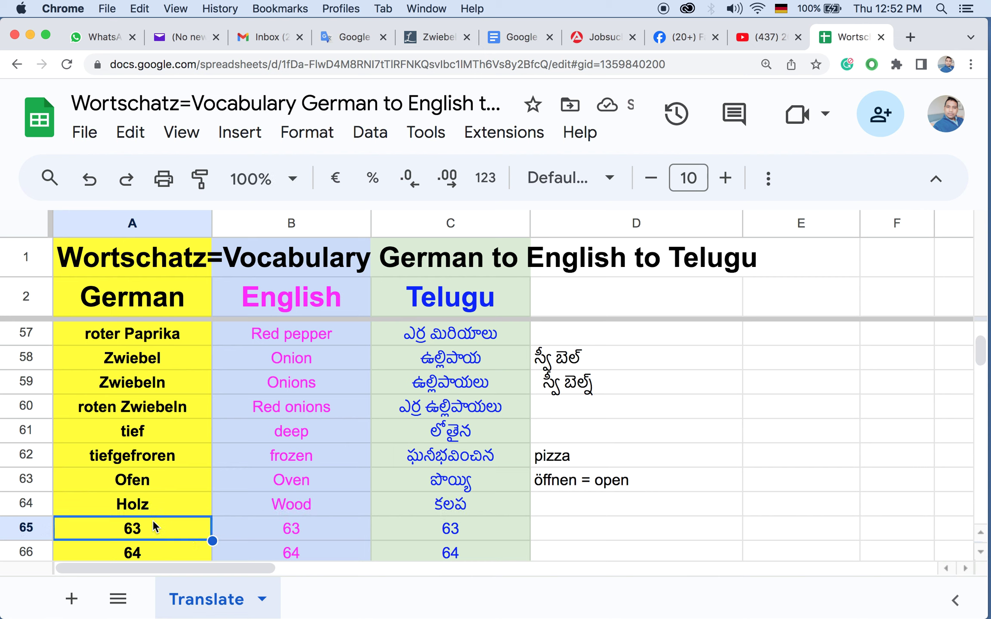
# Step: Overwrite the 63 in A65 with 'Holzofenpizza', yielding 'Wood stove pizza' and its Telugu translation
pyautogui.doubleClick(142, 526)
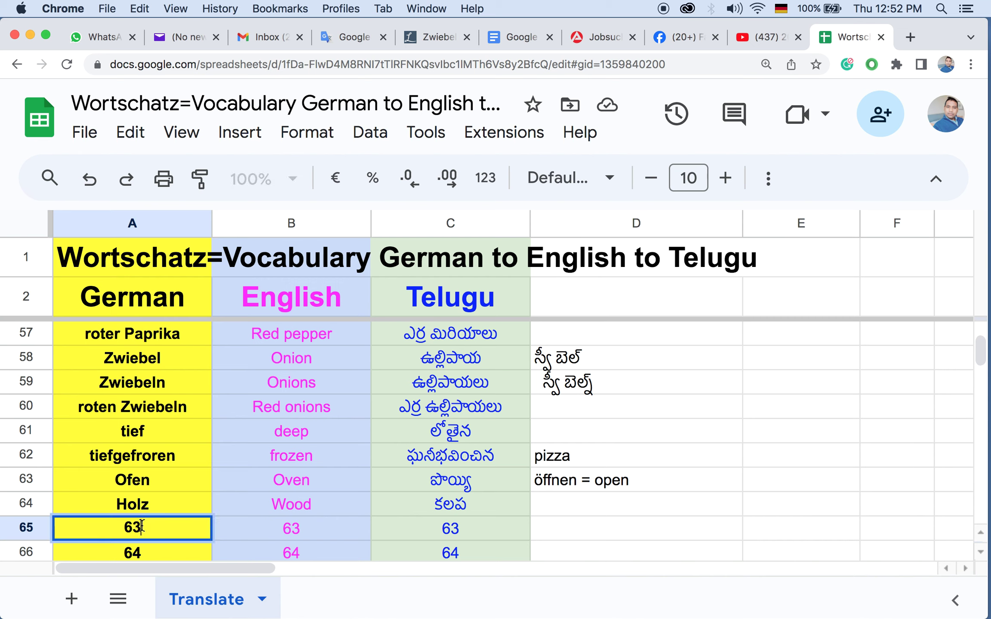
pyautogui.press('BackSpace')
pyautogui.press('BackSpace')
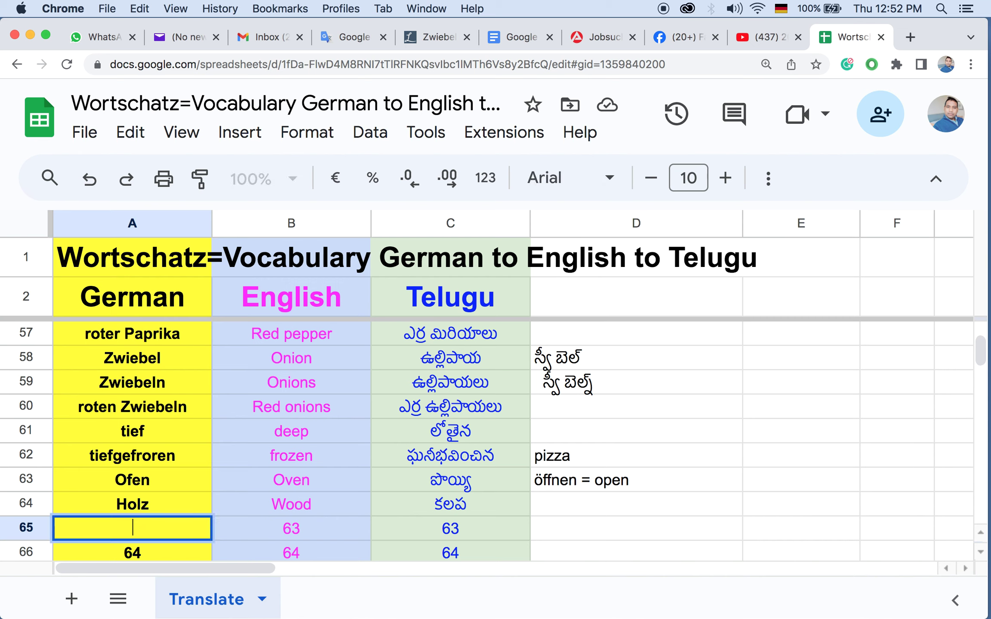
pyautogui.write('Holzofen')
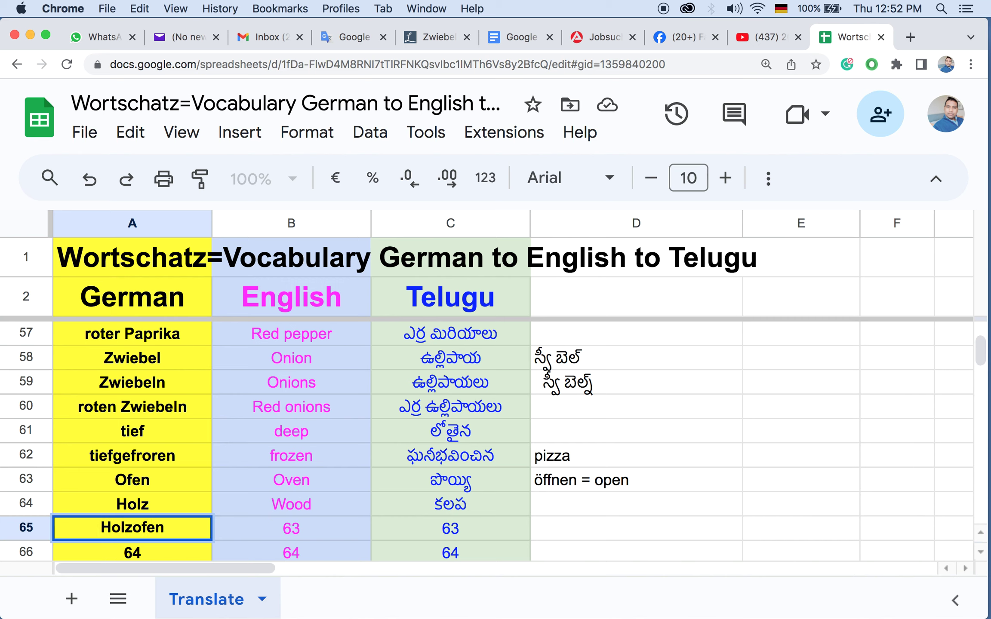
pyautogui.write('pizza')
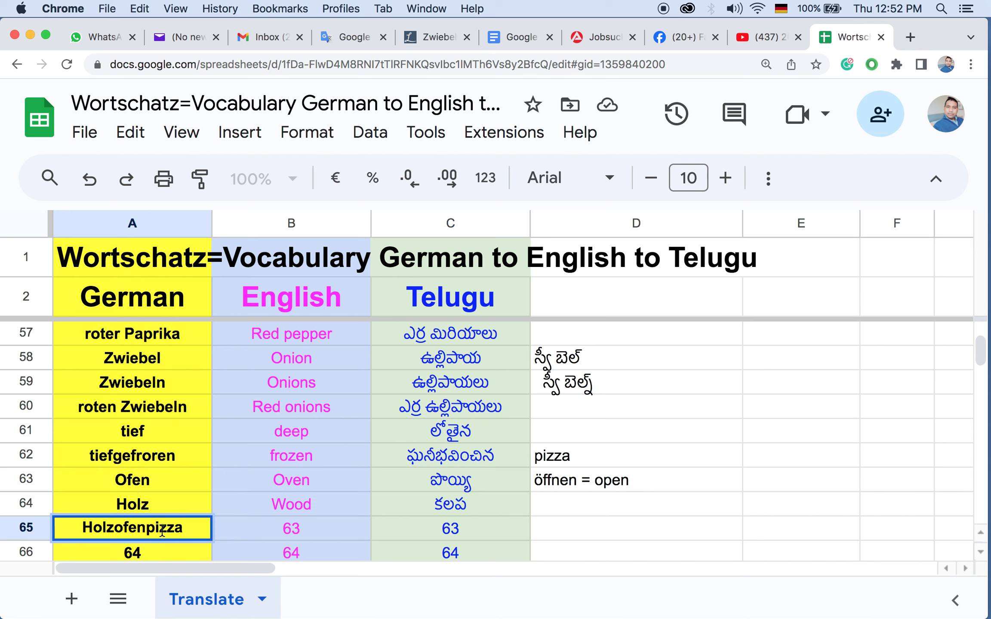
pyautogui.click(150, 554)
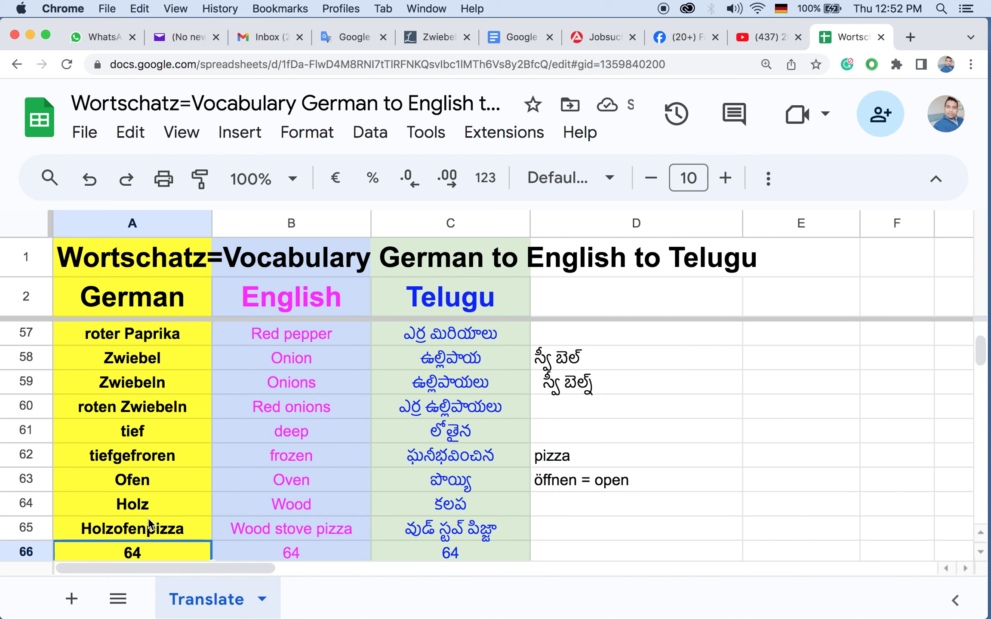
pyautogui.scroll(-1, 147, 517)
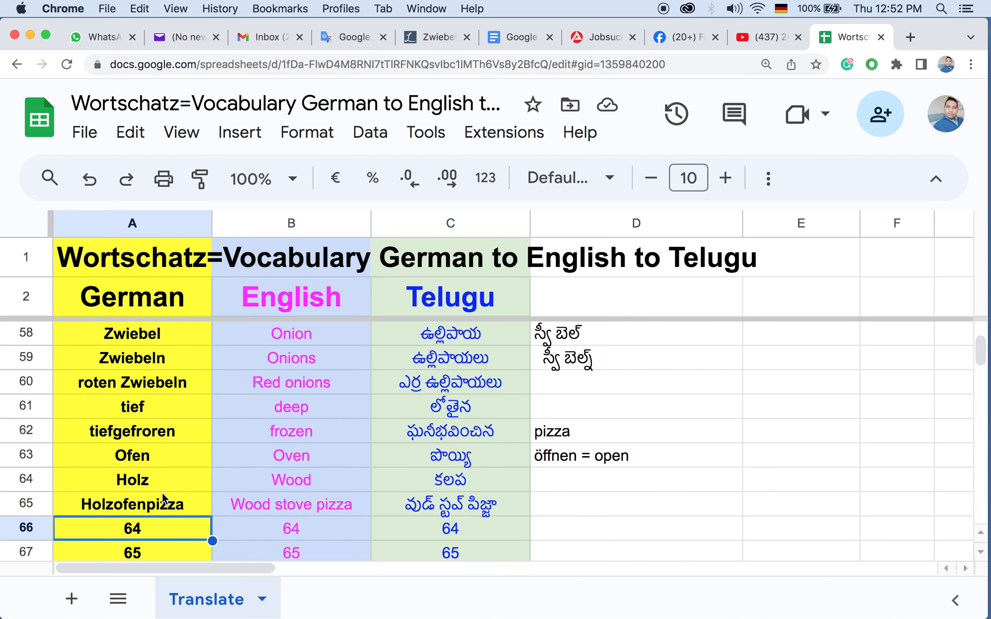
pyautogui.hscroll(5, 162, 493)
pyautogui.scroll(-2, 162, 492)
pyautogui.hscroll(-5, 161, 492)
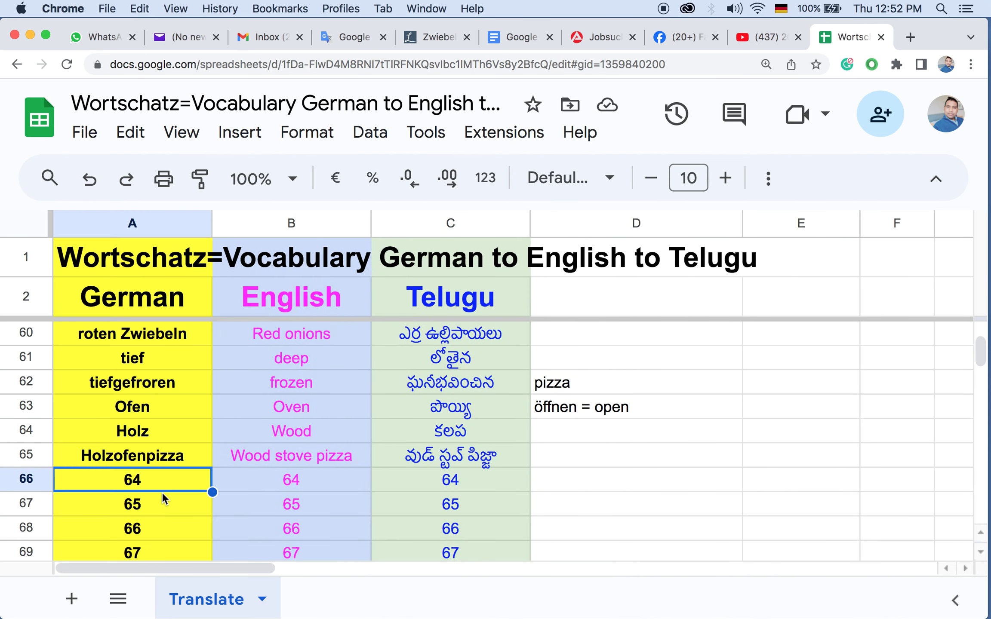
pyautogui.scroll(-1, 162, 493)
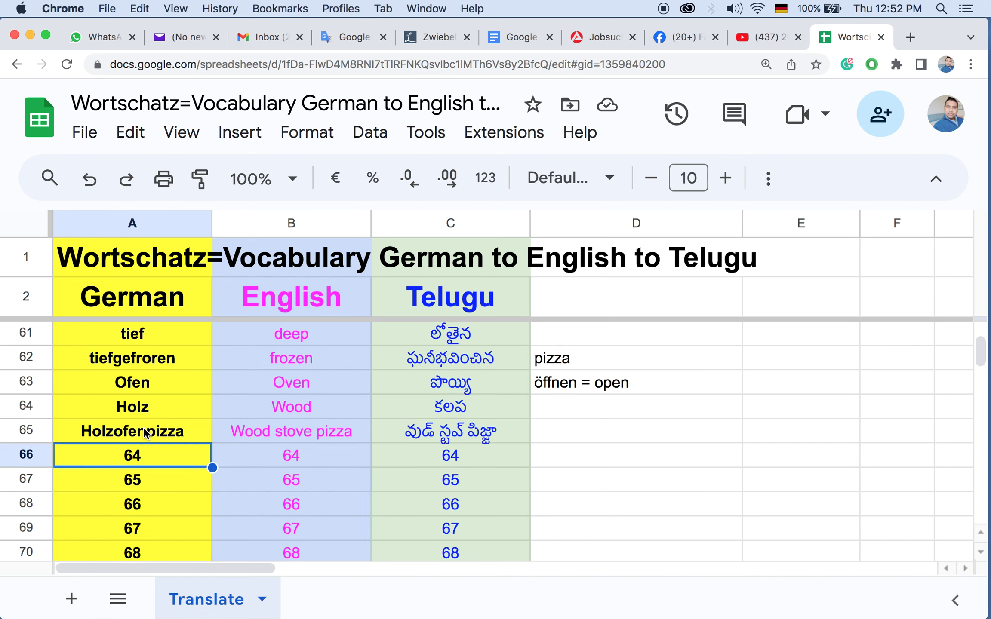
pyautogui.click(118, 483)
pyautogui.click(119, 456)
pyautogui.scroll(8, 140, 408)
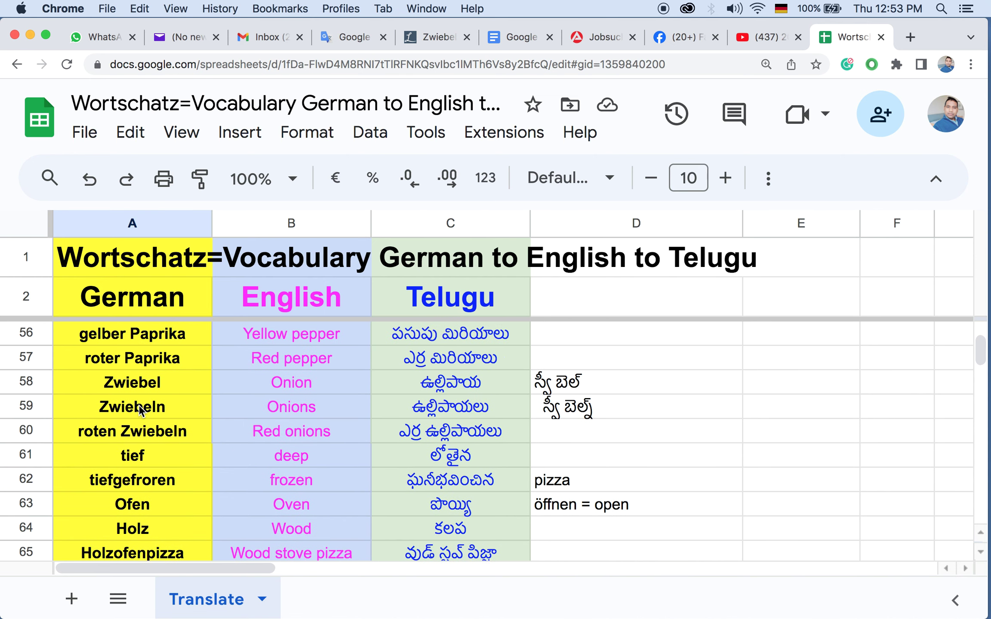
pyautogui.scroll(-5, 139, 404)
pyautogui.hscroll(2, 138, 405)
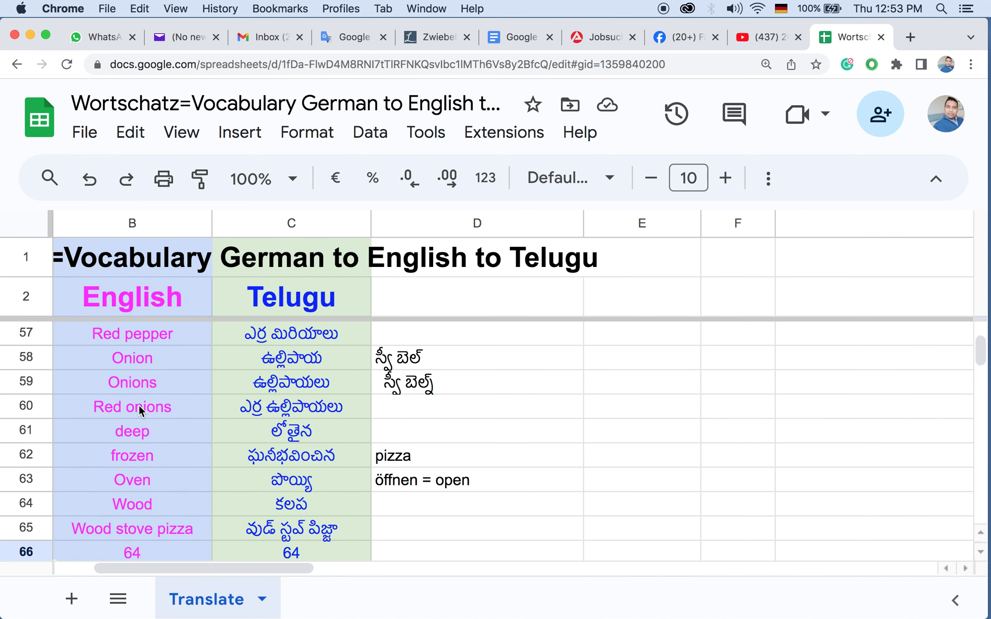
pyautogui.scroll(-5, 139, 405)
pyautogui.hscroll(3, 139, 404)
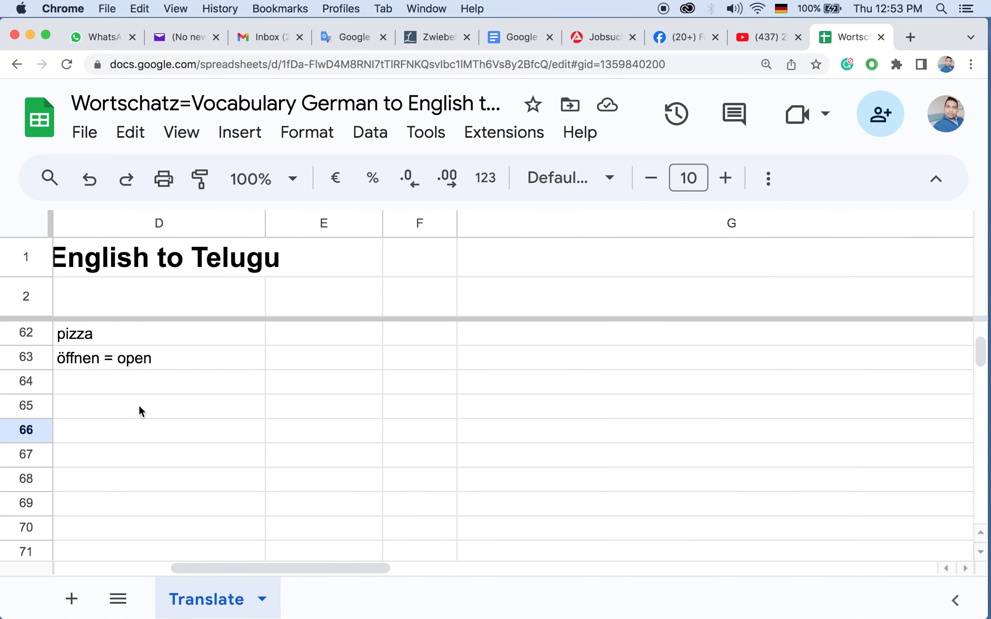
pyautogui.scroll(1, 139, 404)
pyautogui.hscroll(-3, 138, 405)
pyautogui.scroll(-2, 138, 405)
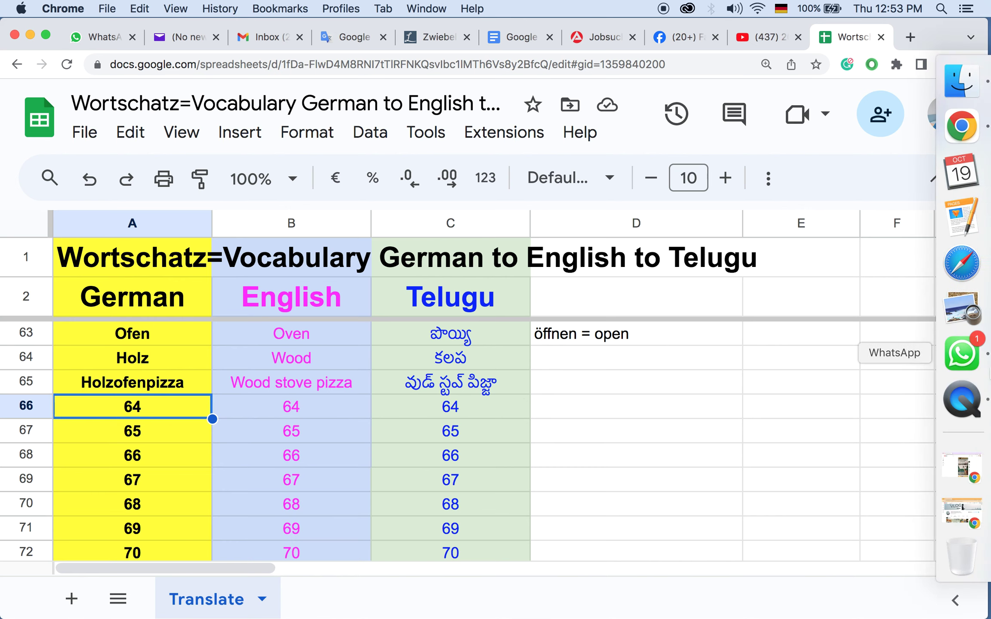
pyautogui.rightClick(968, 401)
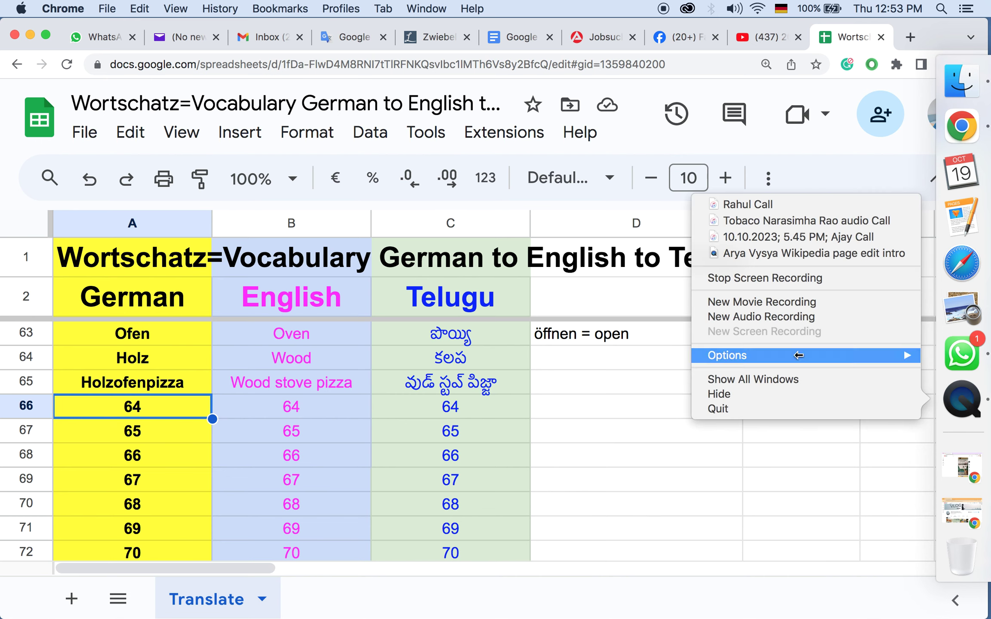